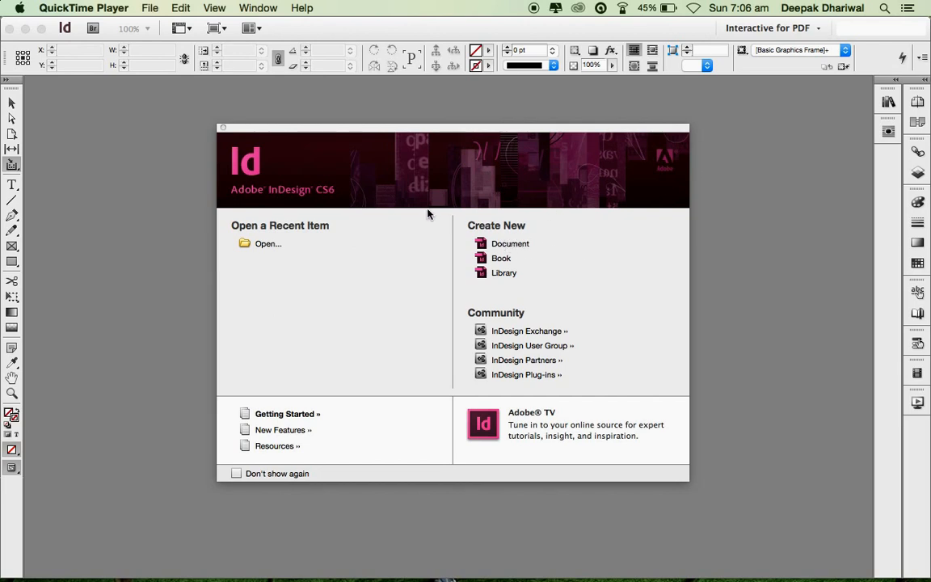
# - Start a new InDesign document using the [Default] preset (1 page, 1 column, 51p0 × 66p0)
pyautogui.click(509, 249)
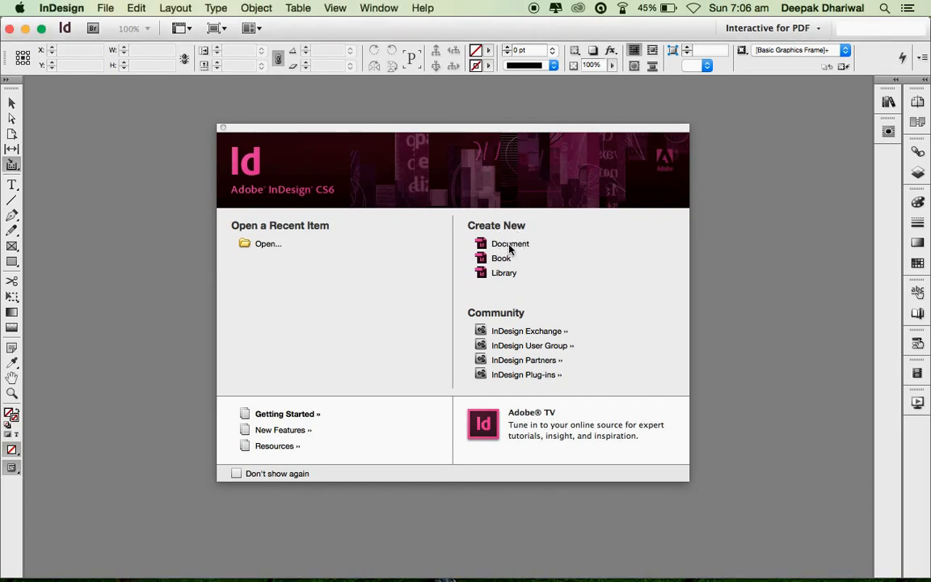
pyautogui.click(509, 246)
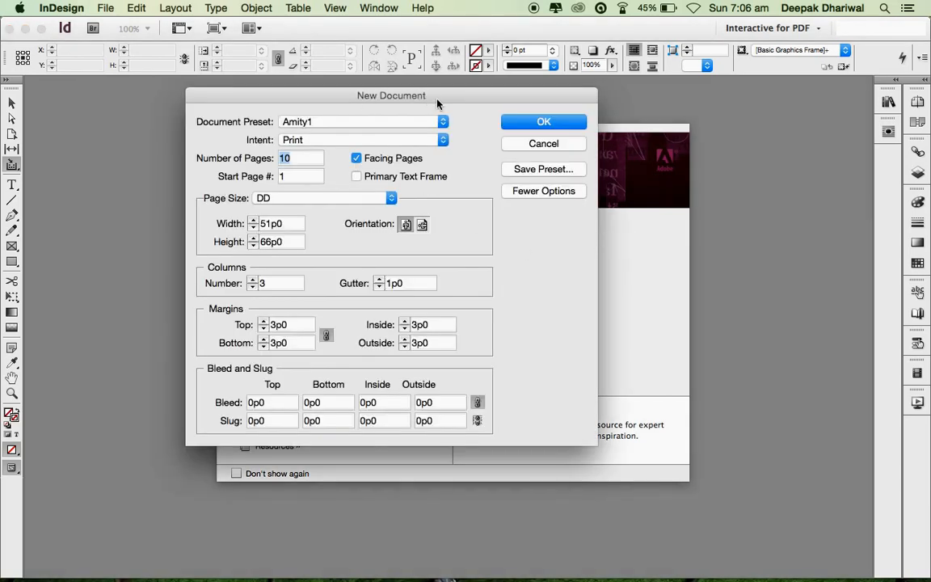
pyautogui.moveTo(440, 100); pyautogui.dragTo(473, 105)
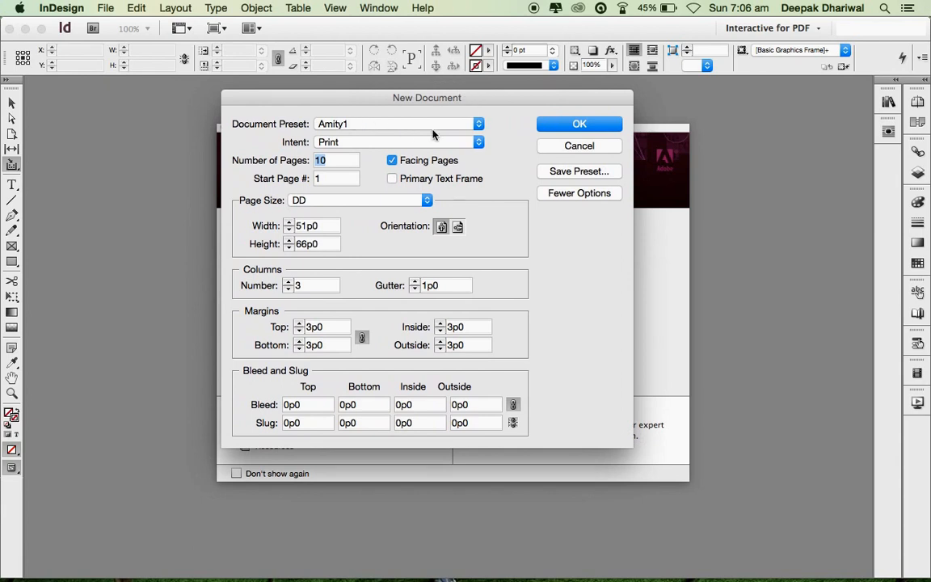
pyautogui.click(478, 124)
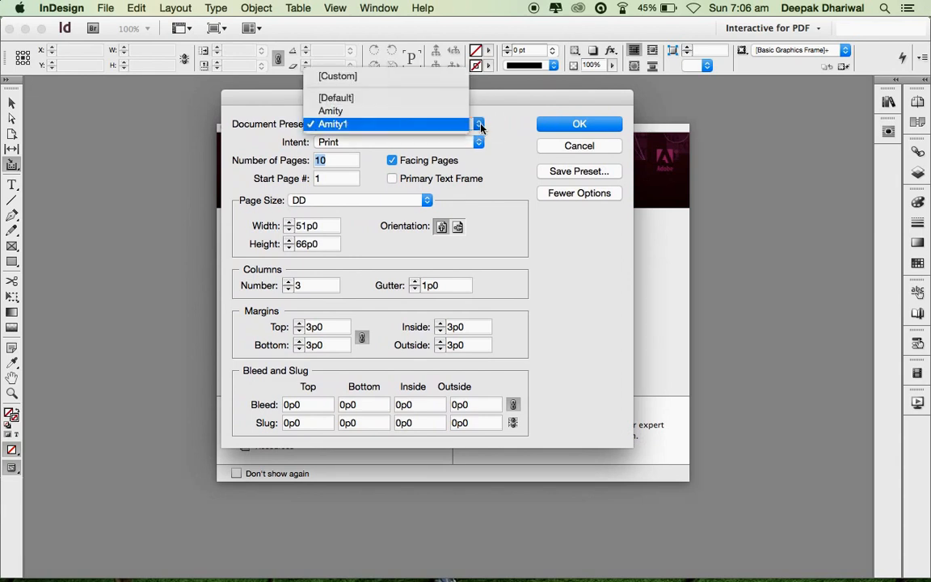
pyautogui.click(402, 97)
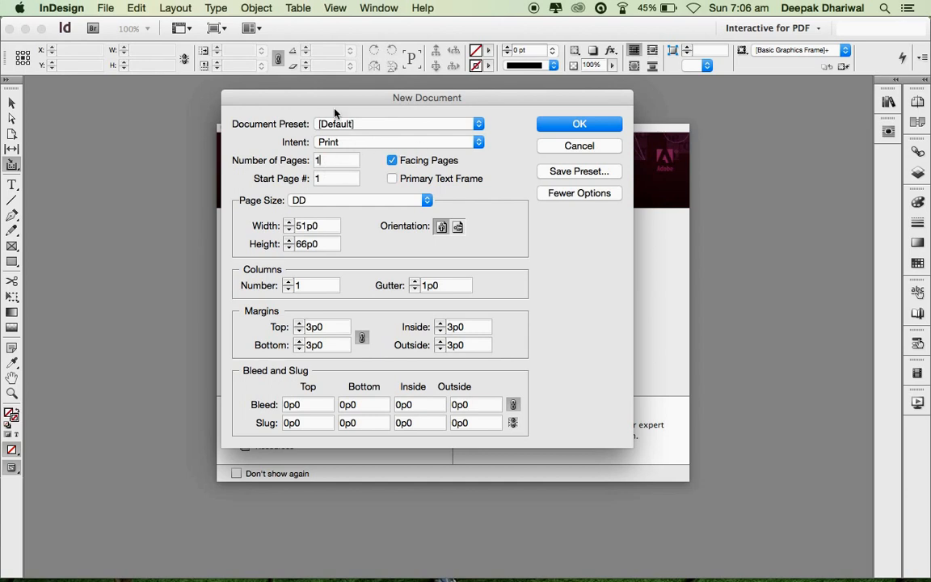
pyautogui.moveTo(320, 103); pyautogui.dragTo(303, 104)
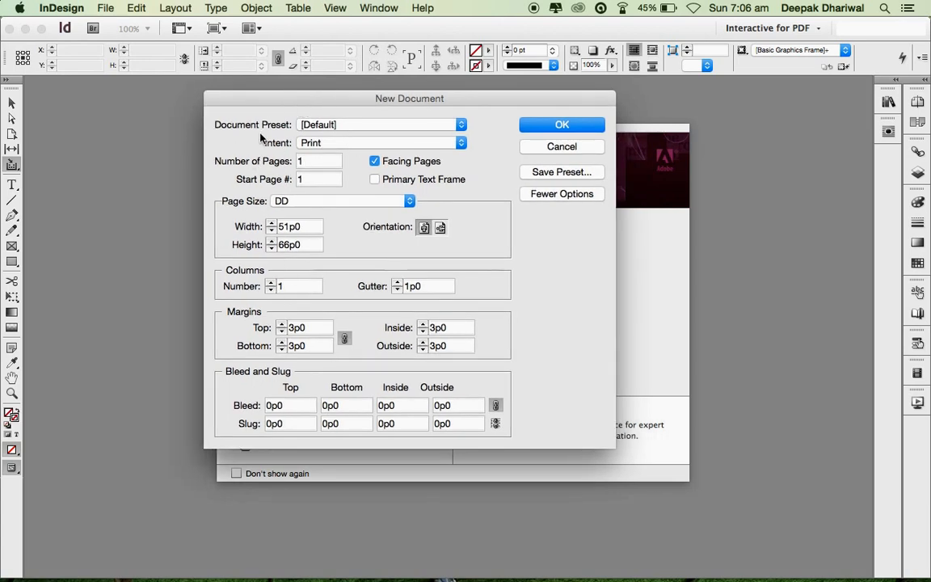
pyautogui.click(461, 125)
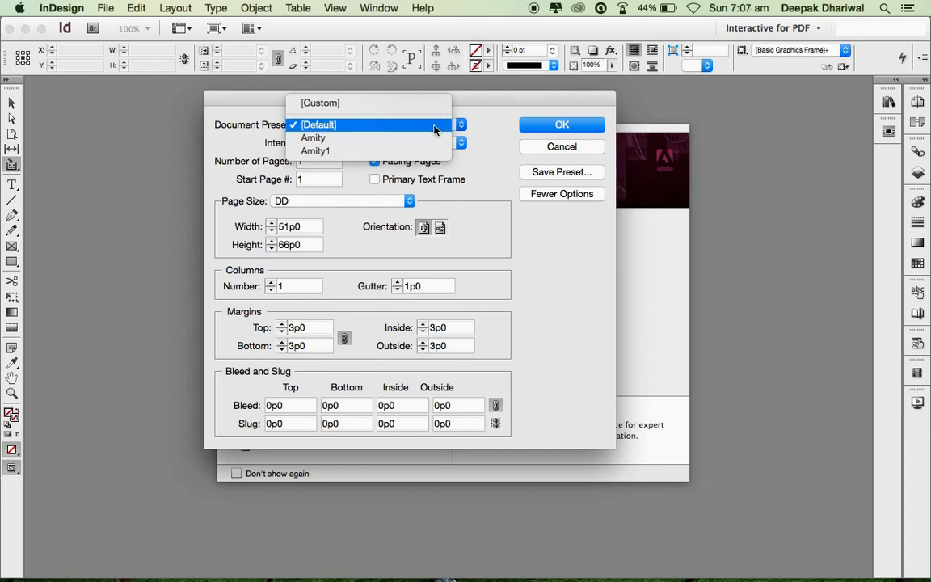
pyautogui.click(435, 126)
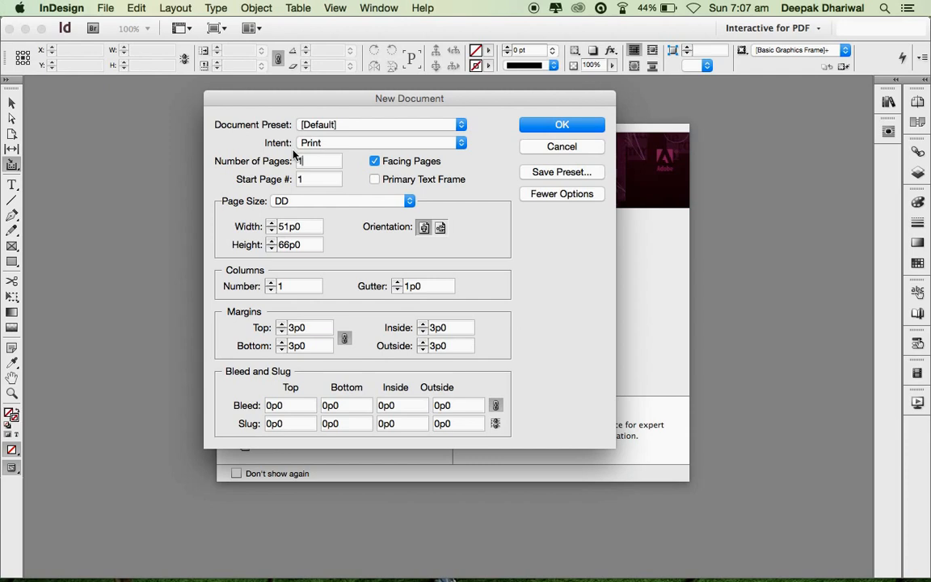
# - Keep Print as the intent and Facing Pages on, and set the document to 10 pages
pyautogui.click(461, 143)
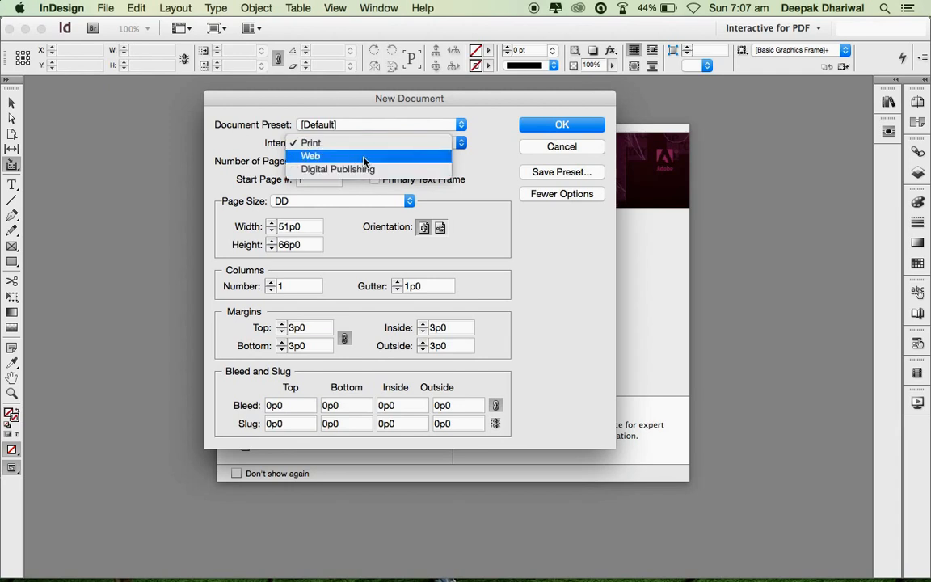
pyautogui.click(225, 160)
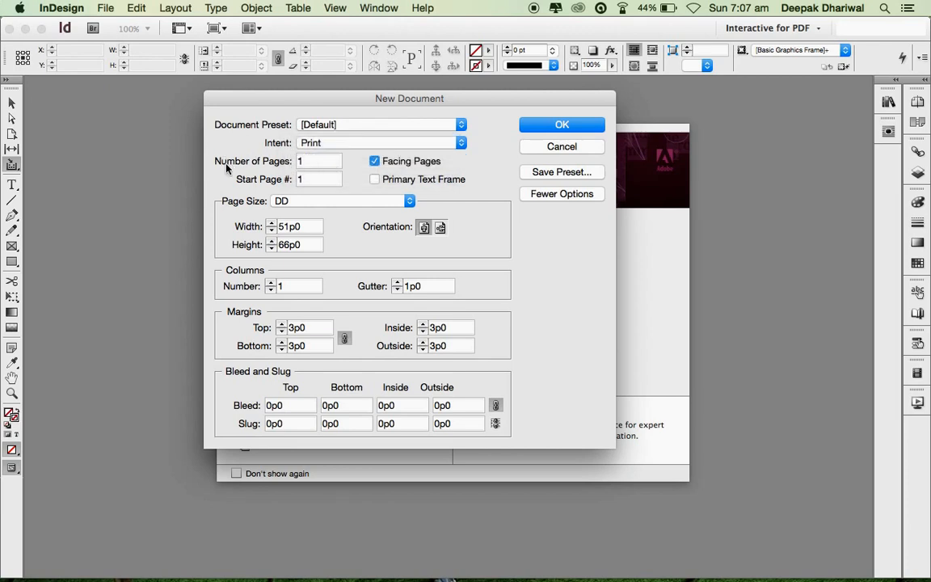
pyautogui.click(374, 163)
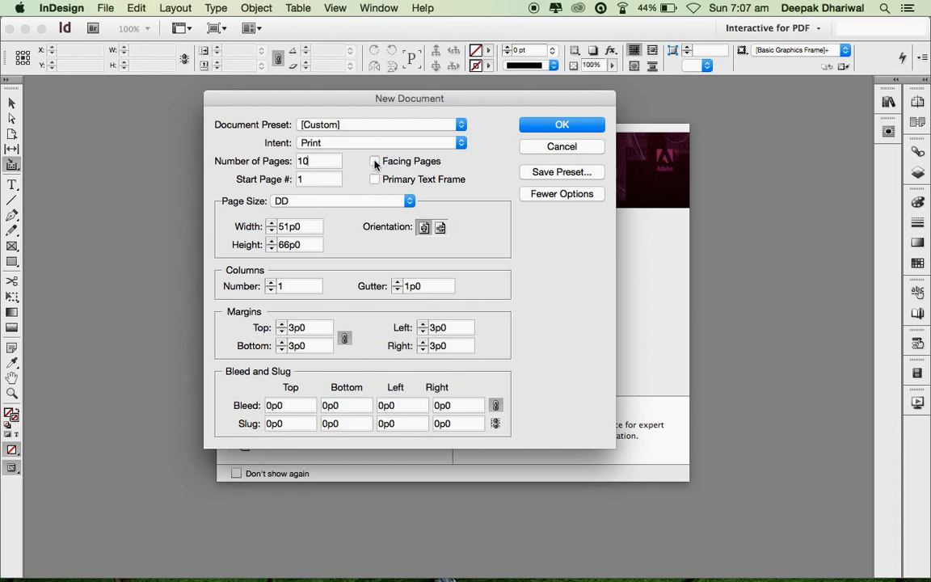
pyautogui.click(374, 162)
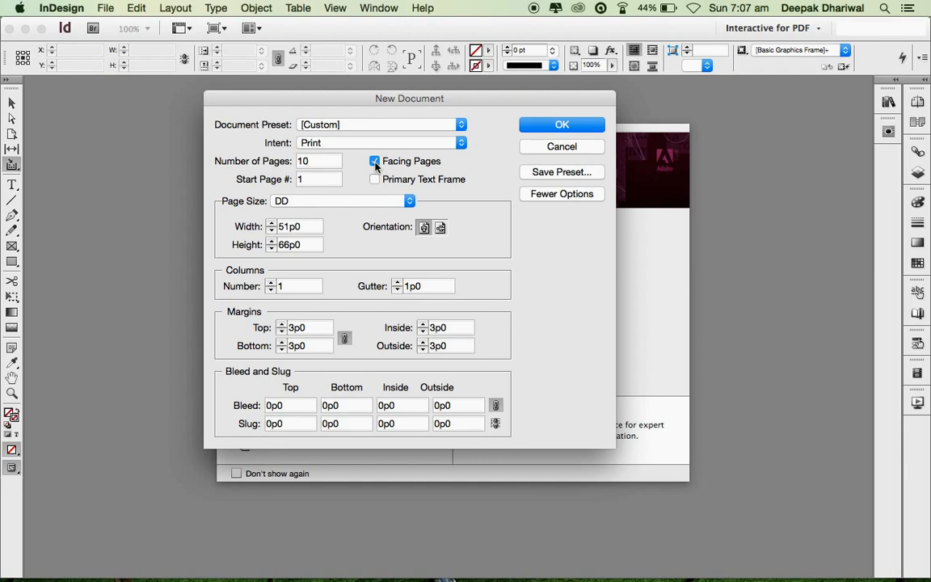
pyautogui.click(375, 162)
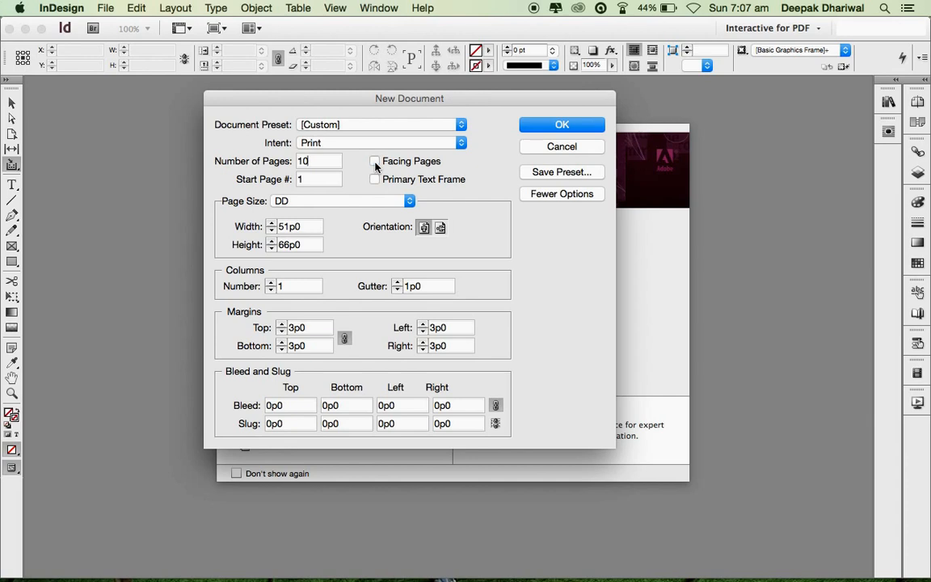
pyautogui.click(375, 161)
pyautogui.click(321, 185)
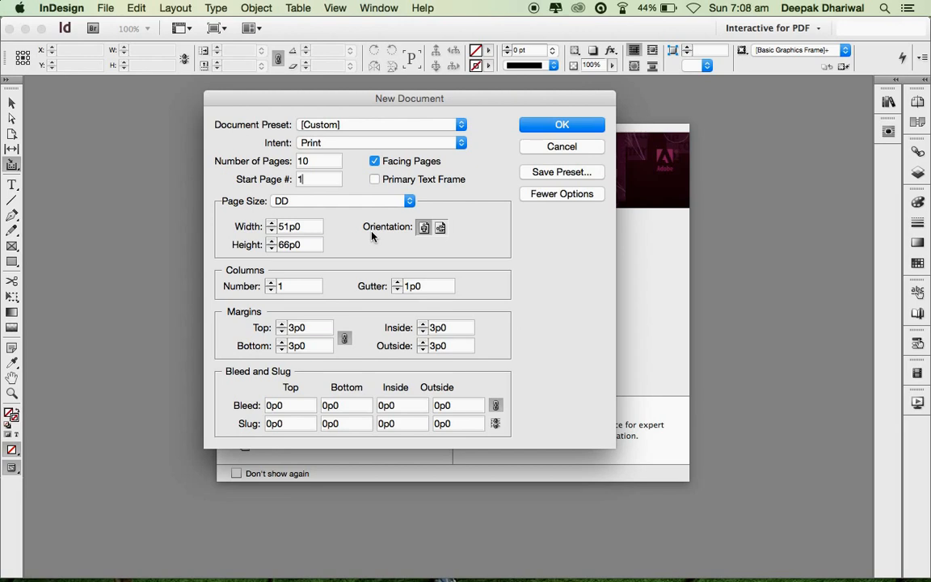
# - Set the document page size to Letter
pyautogui.click(410, 202)
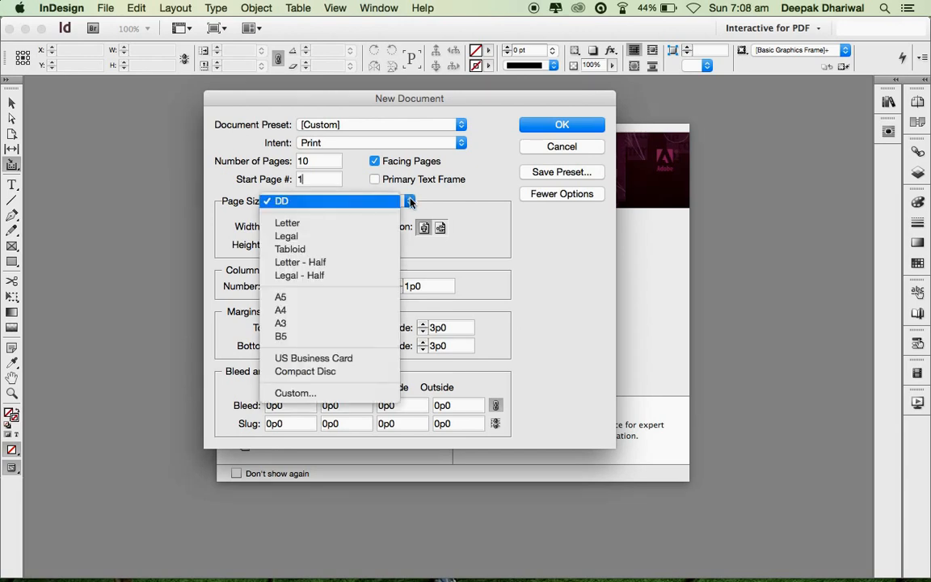
pyautogui.click(379, 228)
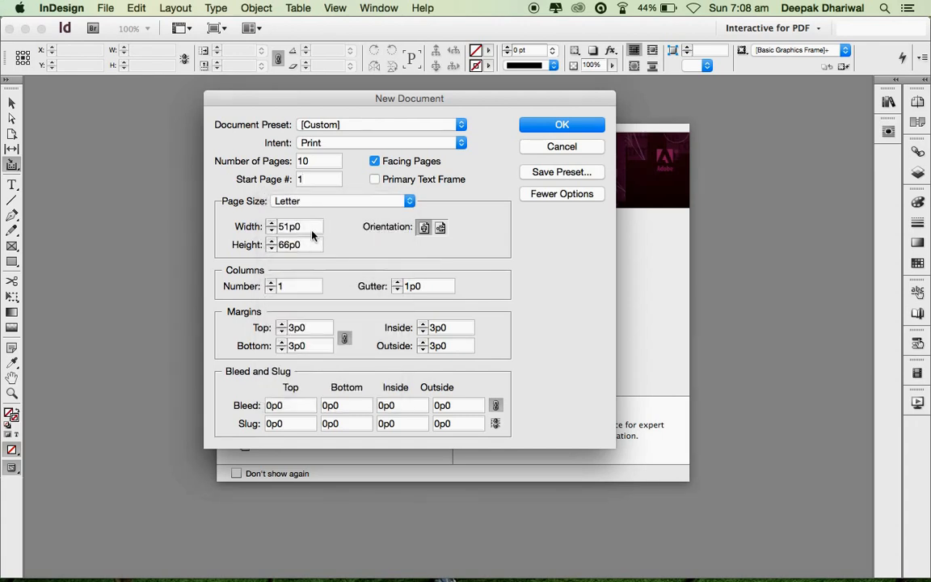
pyautogui.moveTo(315, 231); pyautogui.dragTo(215, 232)
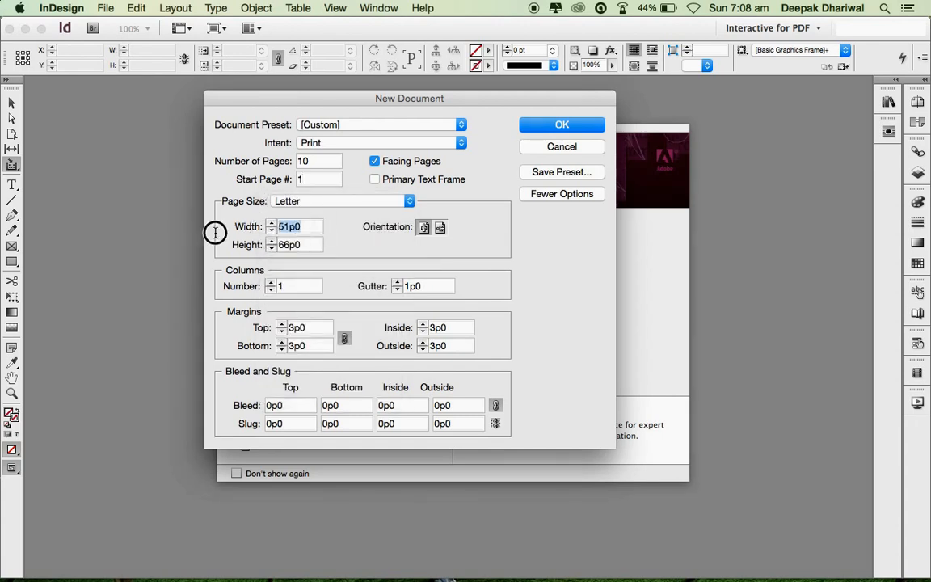
pyautogui.click(310, 245)
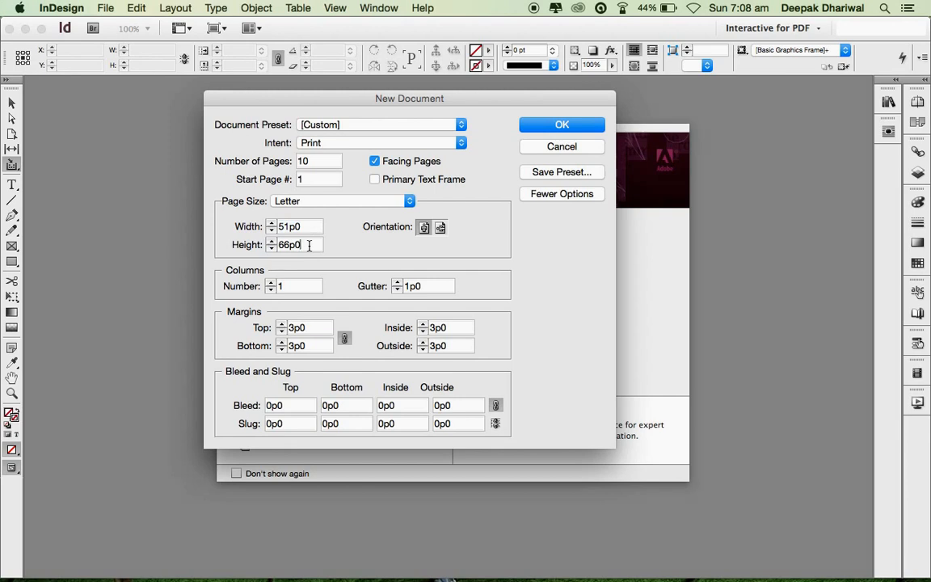
# - Set 3 columns, keep Facing Pages on, and create the Untitled-1 document
pyautogui.click(271, 284)
pyautogui.click(271, 282)
pyautogui.click(375, 161)
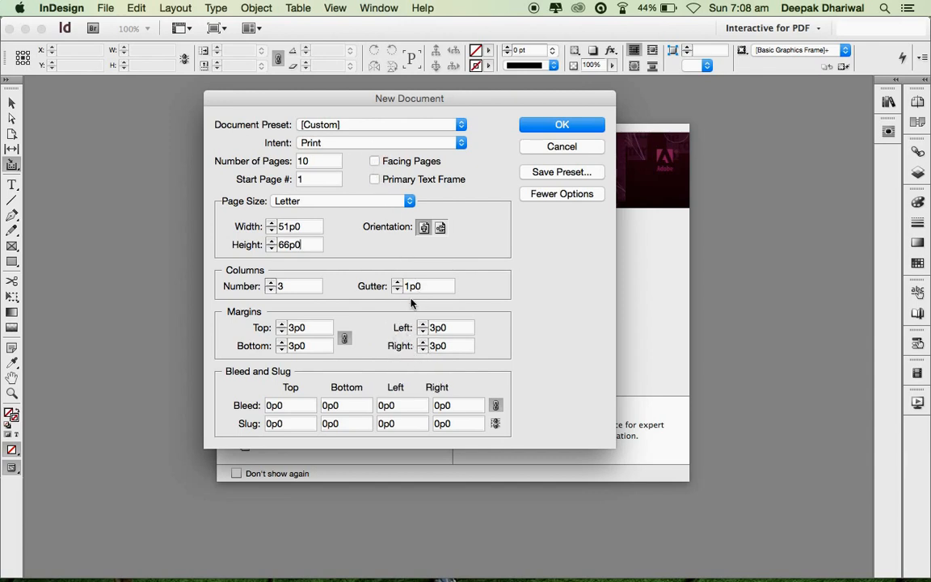
pyautogui.click(375, 162)
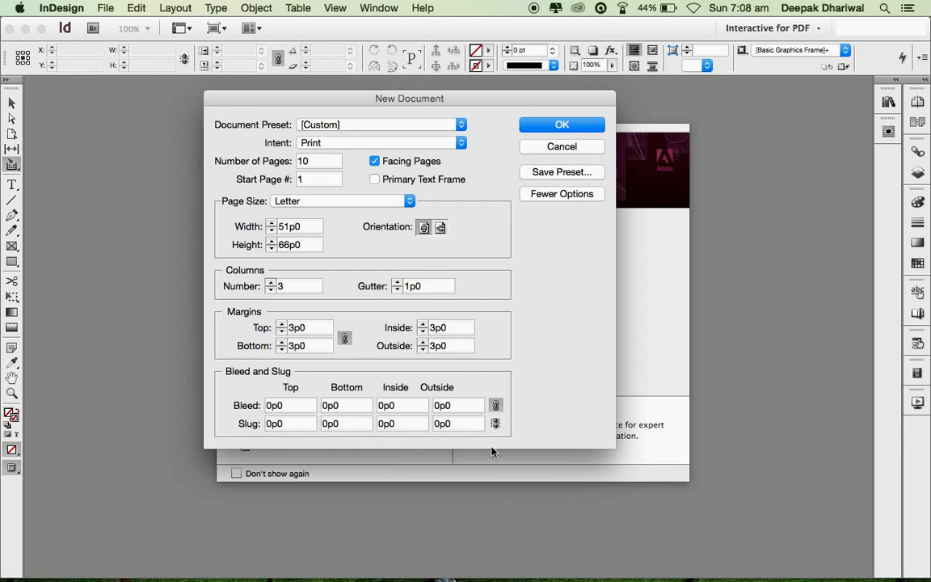
pyautogui.click(557, 128)
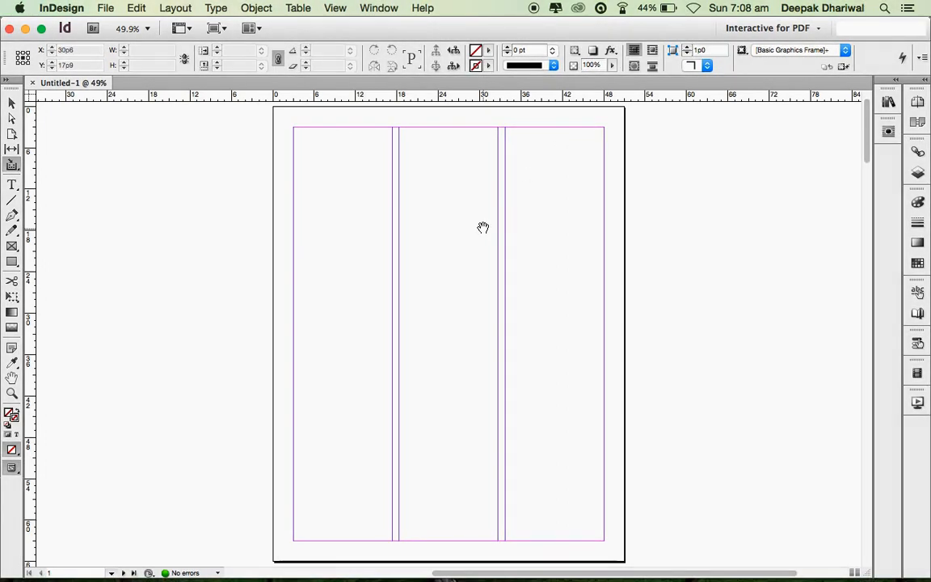
pyautogui.moveTo(482, 229); pyautogui.dragTo(515, 151)
pyautogui.moveTo(471, 349); pyautogui.dragTo(516, 227)
pyautogui.scroll(-10, 517, 270)
pyautogui.hscroll(-3, 517, 271)
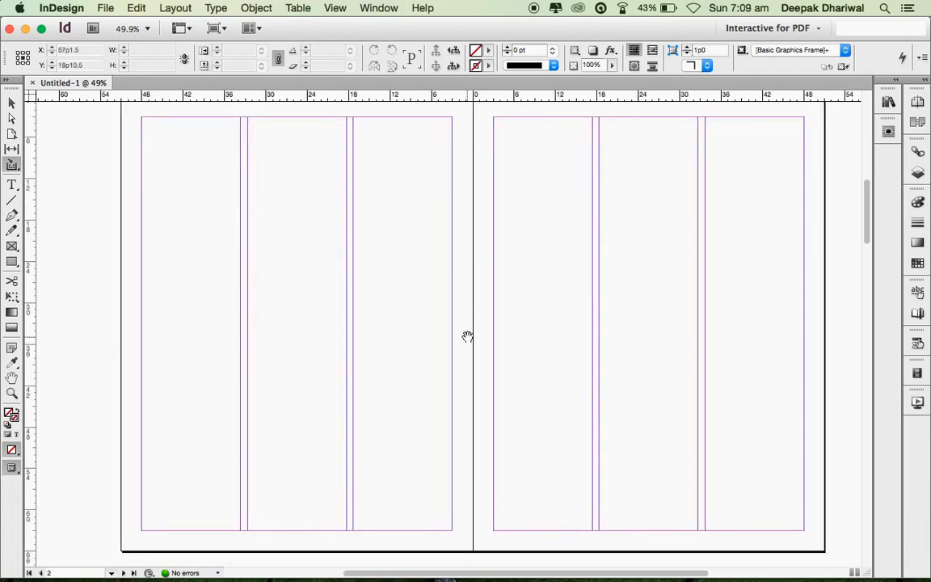
pyautogui.moveTo(448, 388); pyautogui.dragTo(478, 225)
pyautogui.moveTo(523, 253); pyautogui.dragTo(565, 426)
pyautogui.moveTo(533, 315); pyautogui.dragTo(494, 478)
pyautogui.moveTo(535, 262); pyautogui.dragTo(562, 429)
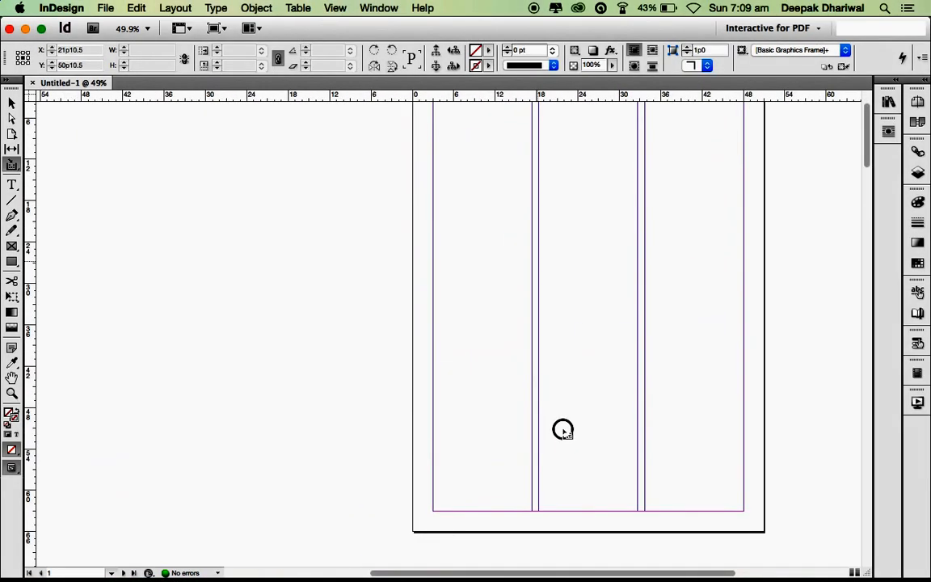
pyautogui.moveTo(570, 358); pyautogui.dragTo(532, 433)
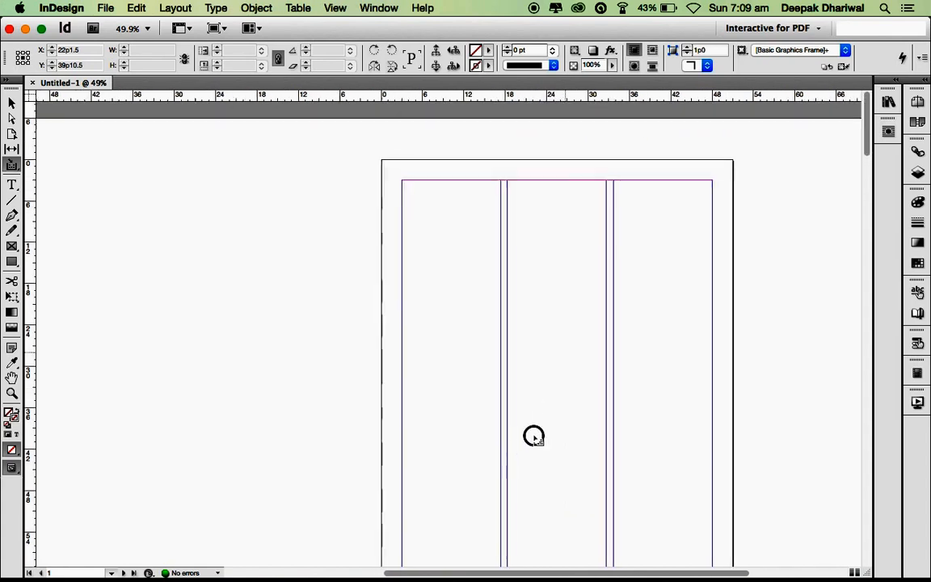
pyautogui.click(917, 102)
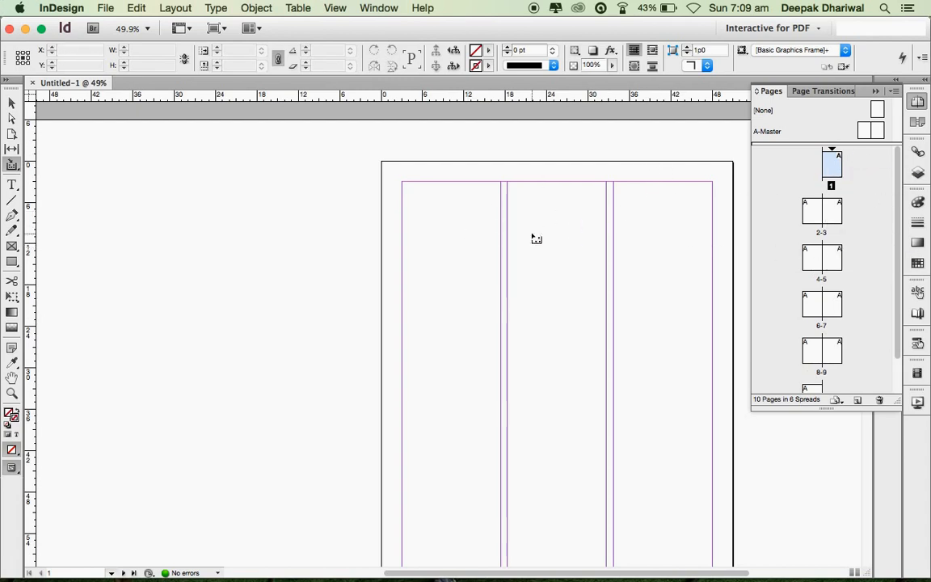
pyautogui.click(918, 105)
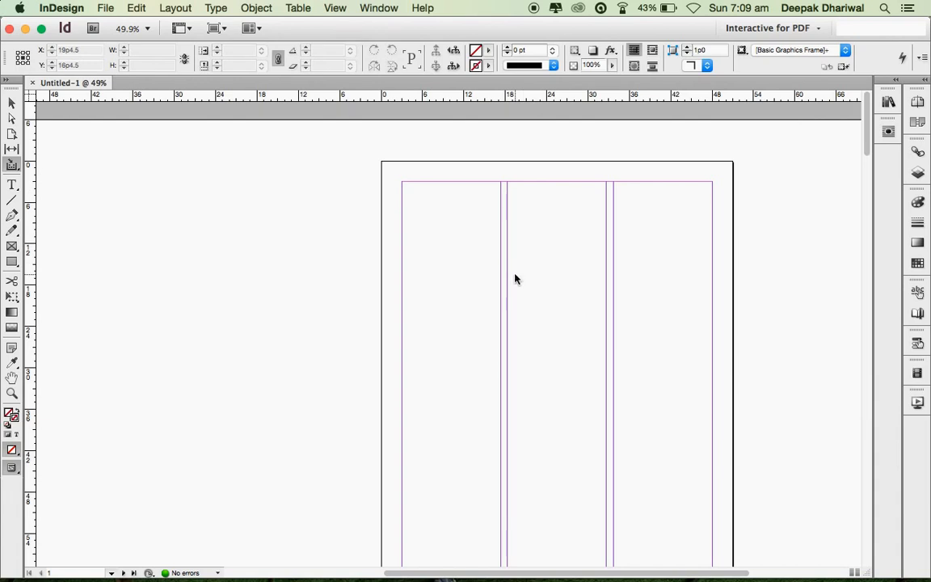
pyautogui.hscroll(3, 518, 279)
pyautogui.scroll(-2, 519, 279)
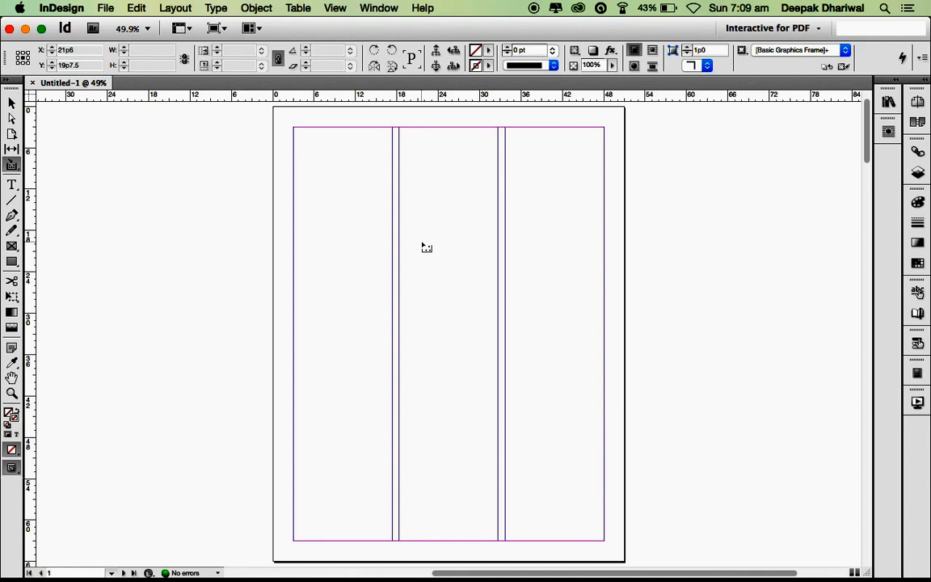
pyautogui.press('super+d')
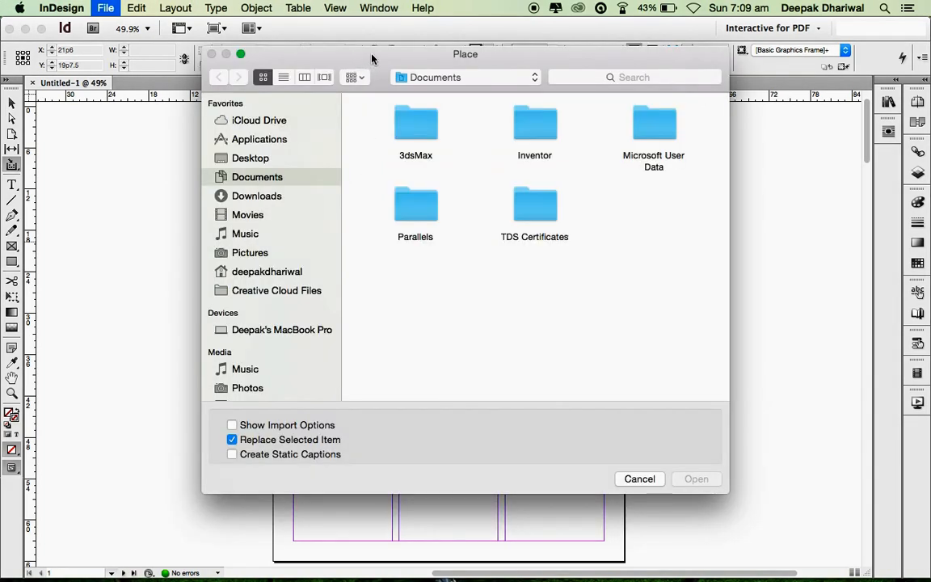
# - Load armeria_allicaea_IMG_6627.jpg from the Desktop's Links folder for placing
pyautogui.moveTo(374, 56); pyautogui.dragTo(342, 77)
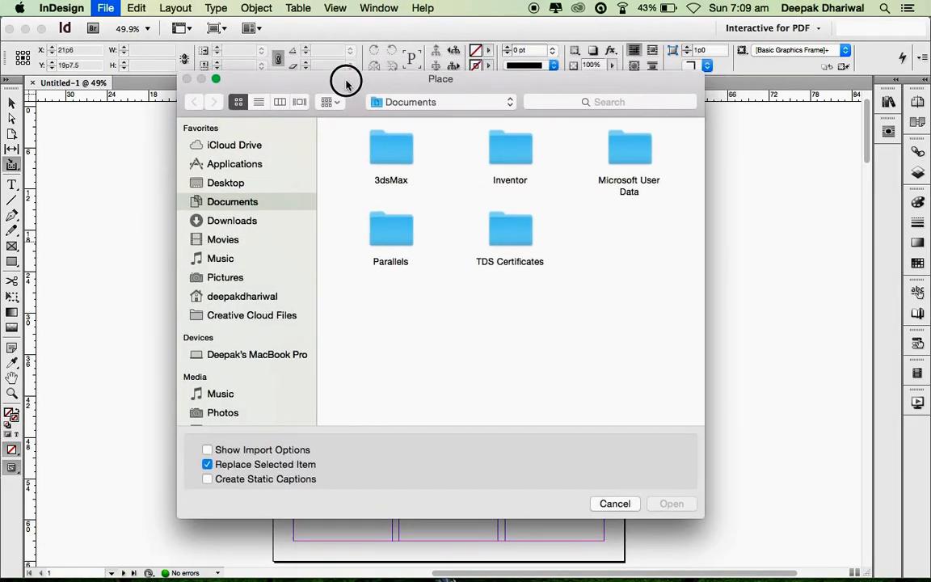
pyautogui.click(223, 185)
pyautogui.doubleClick(364, 152)
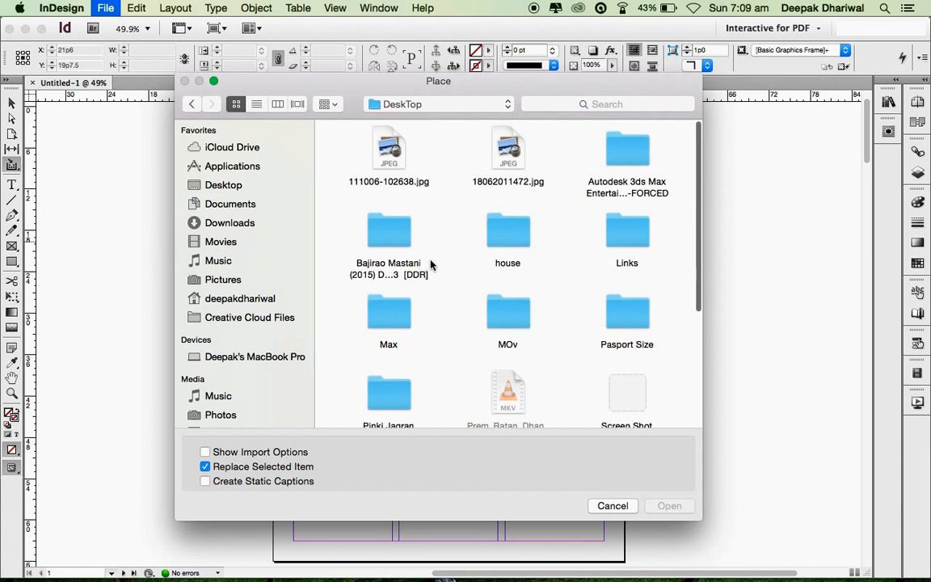
pyautogui.scroll(-2, 629, 210)
pyautogui.doubleClick(627, 194)
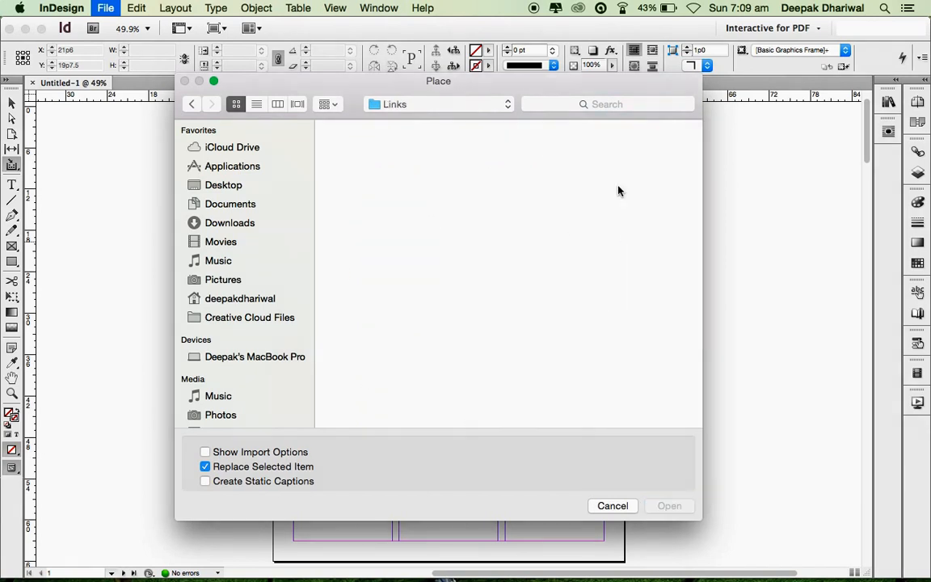
pyautogui.scroll(2, 492, 263)
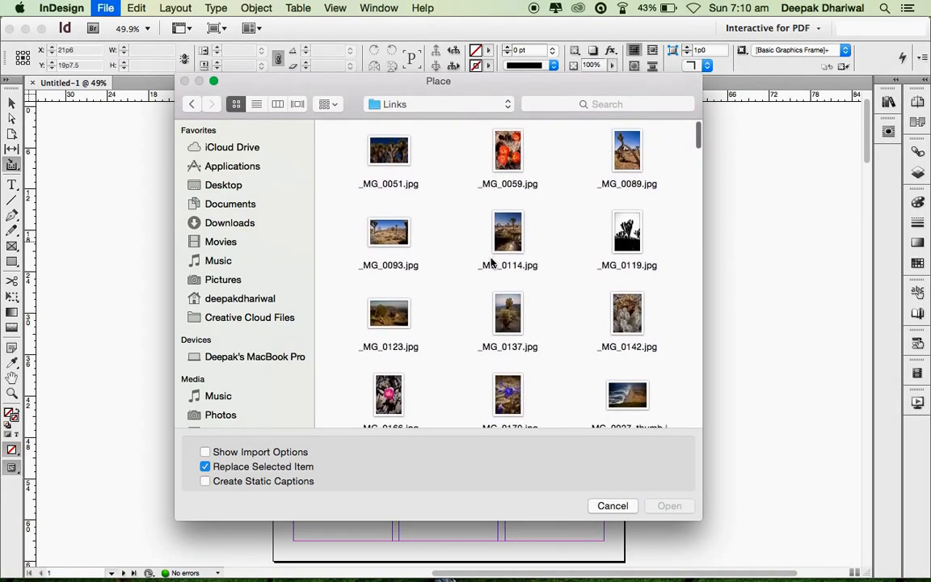
pyautogui.scroll(-6, 451, 326)
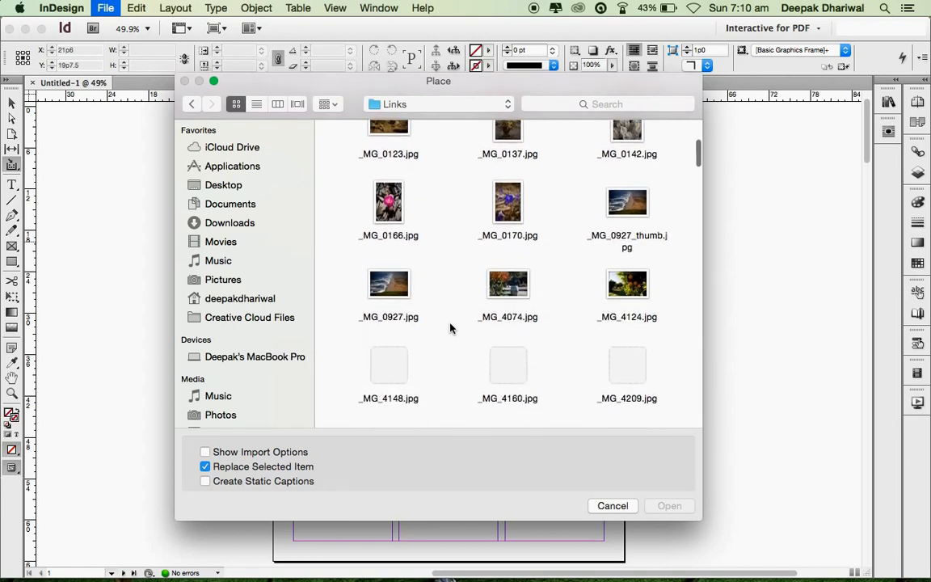
pyautogui.scroll(-10, 451, 326)
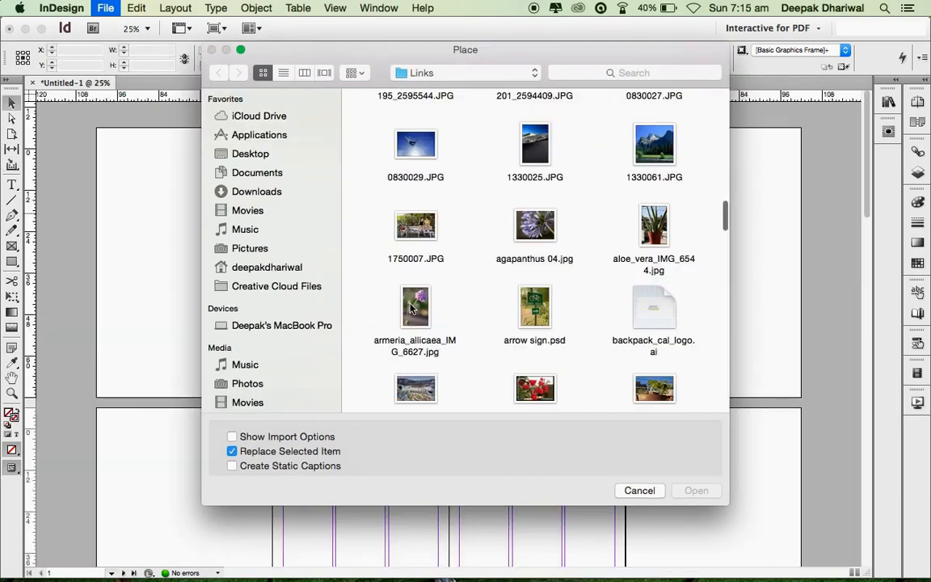
pyautogui.click(415, 309)
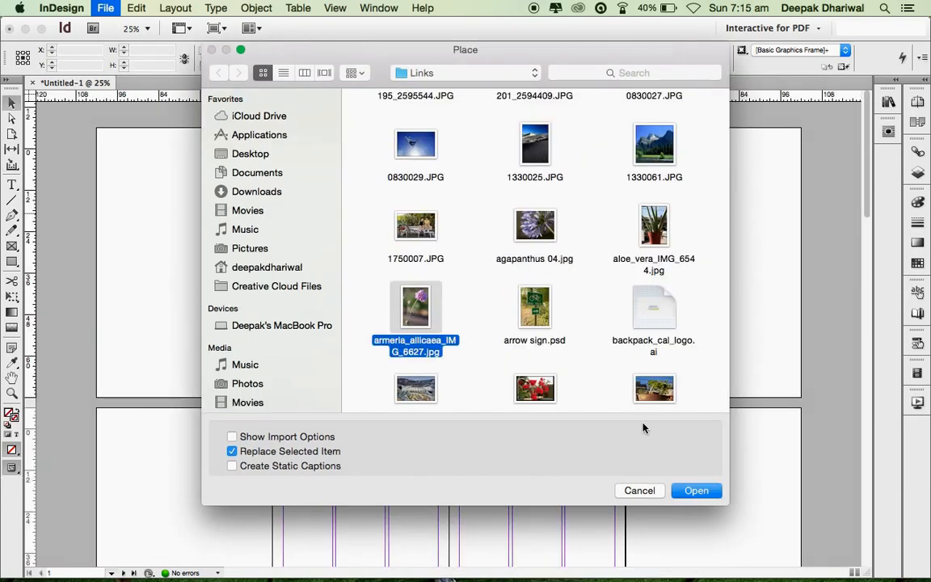
pyautogui.click(696, 491)
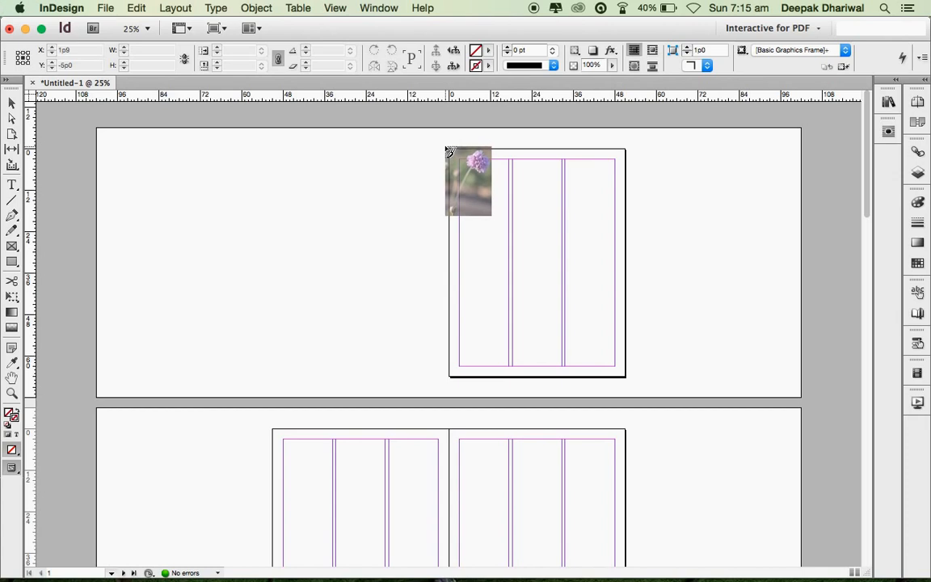
# - Place the armeria photo at the right page's top-left and widen its frame to 52p9
pyautogui.moveTo(449, 150)
pyautogui.mouseDown()
pyautogui.moveTo(565, 293)
pyautogui.moveTo(713, 430)
pyautogui.moveTo(665, 401)
pyautogui.mouseUp()
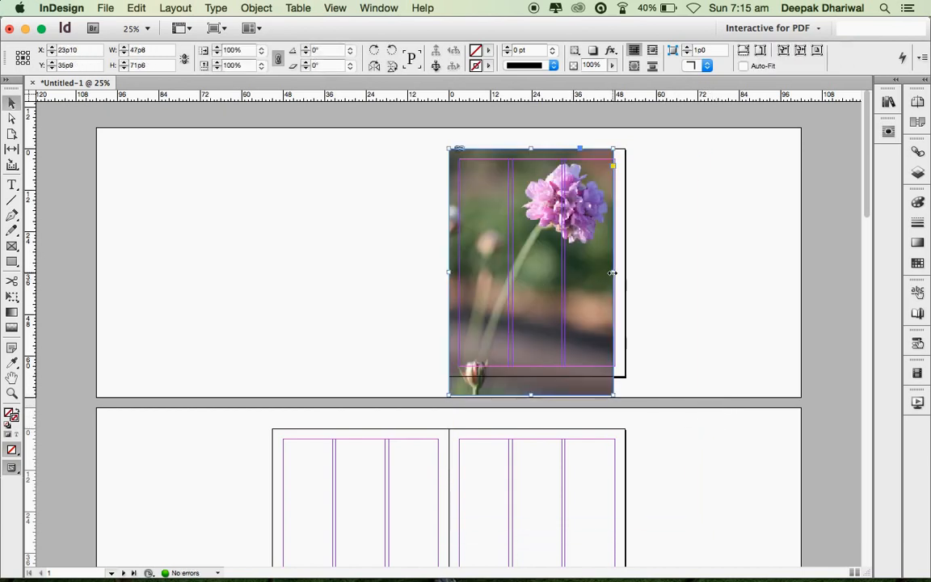
pyautogui.moveTo(612, 273); pyautogui.dragTo(632, 272)
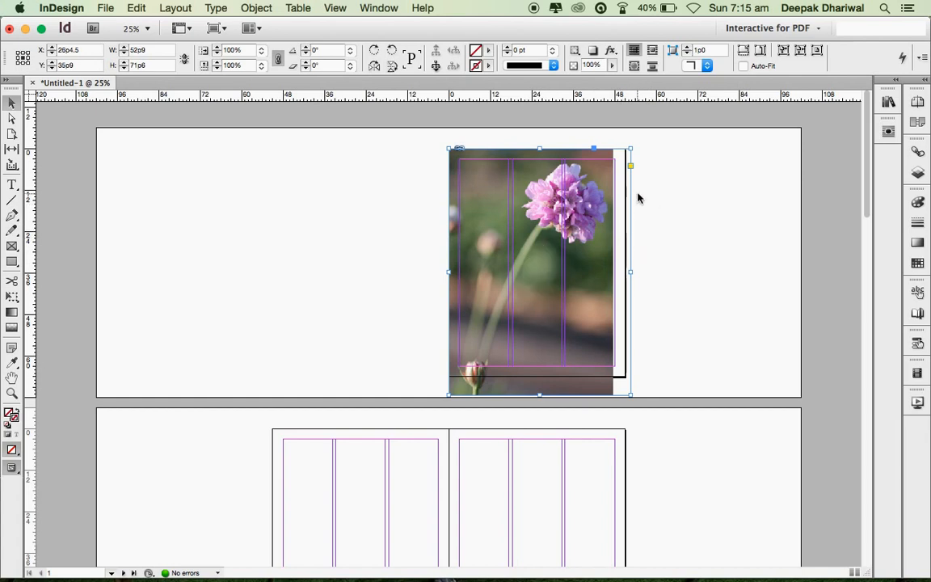
pyautogui.click(540, 275)
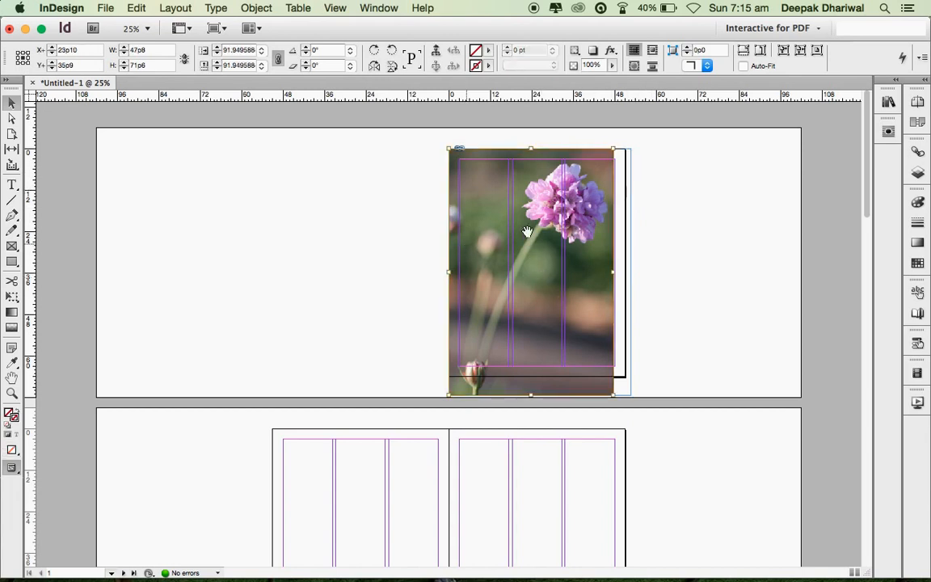
pyautogui.click(627, 214)
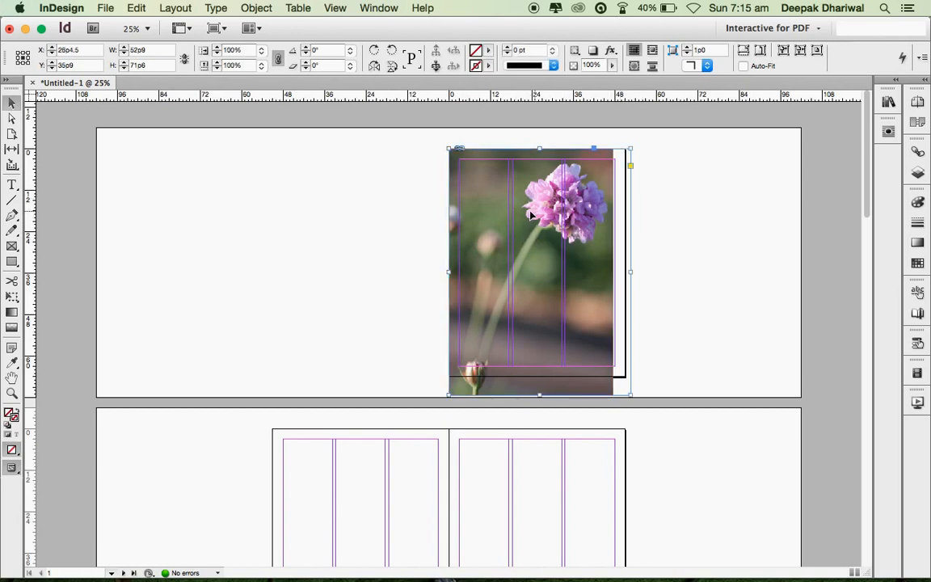
# - Fill the frame proportionally with the flower photo and shorten the frame to 67p0 high
pyautogui.rightClick(621, 206)
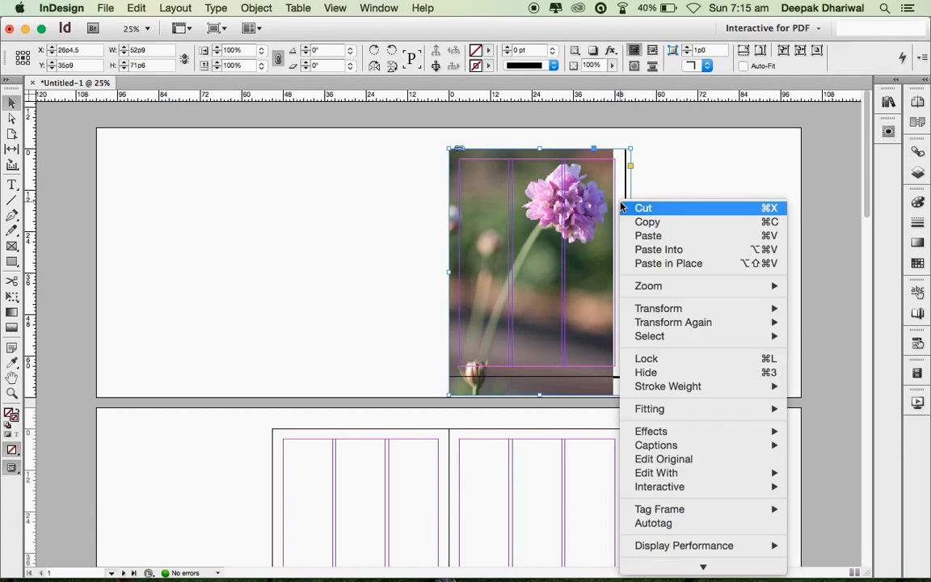
pyautogui.moveTo(669, 409)
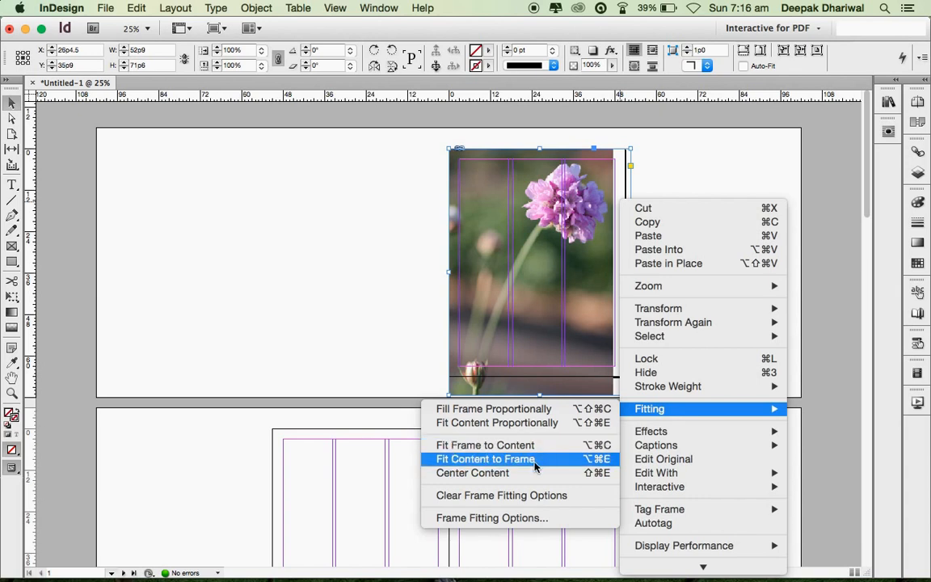
pyautogui.click(543, 413)
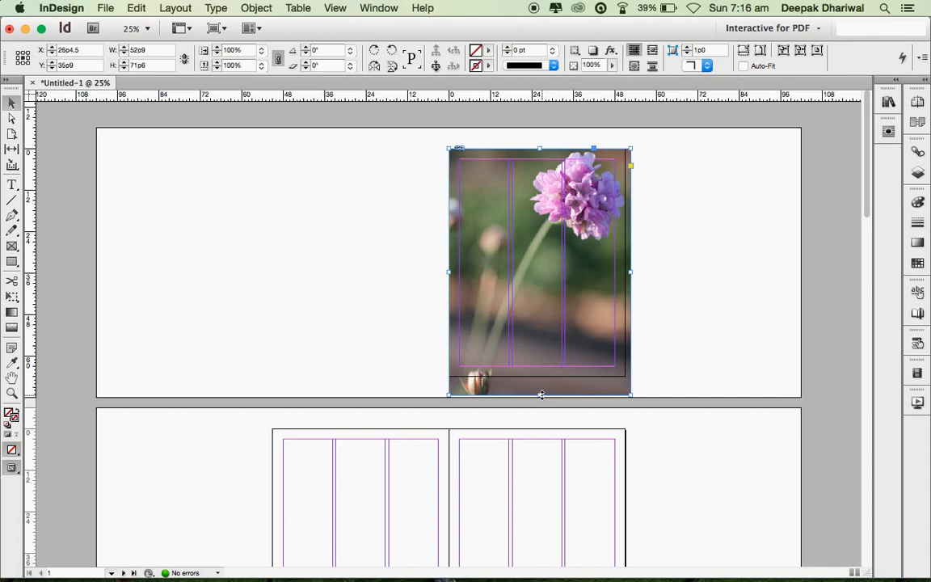
pyautogui.moveTo(542, 394); pyautogui.dragTo(540, 378)
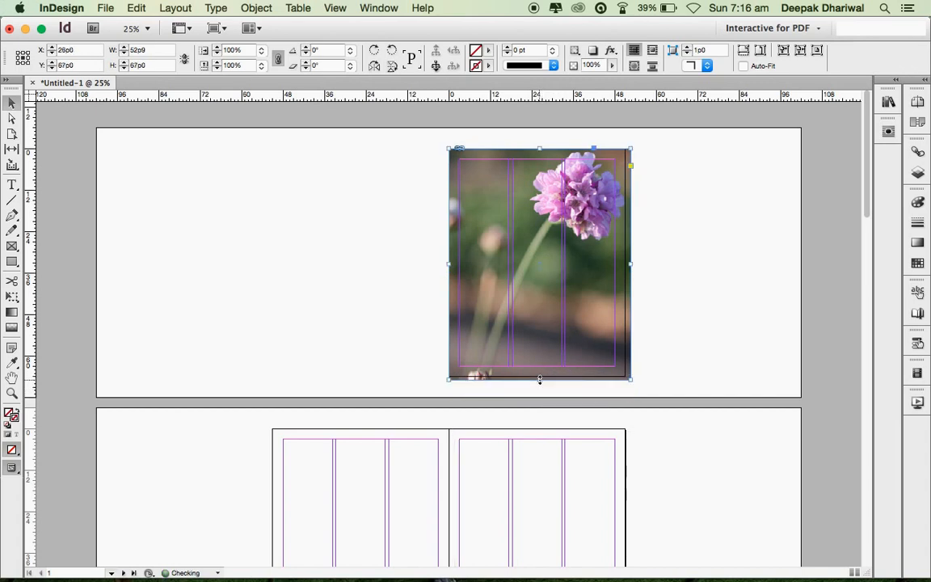
# - Lock the flower photo frame in place
pyautogui.click(676, 277)
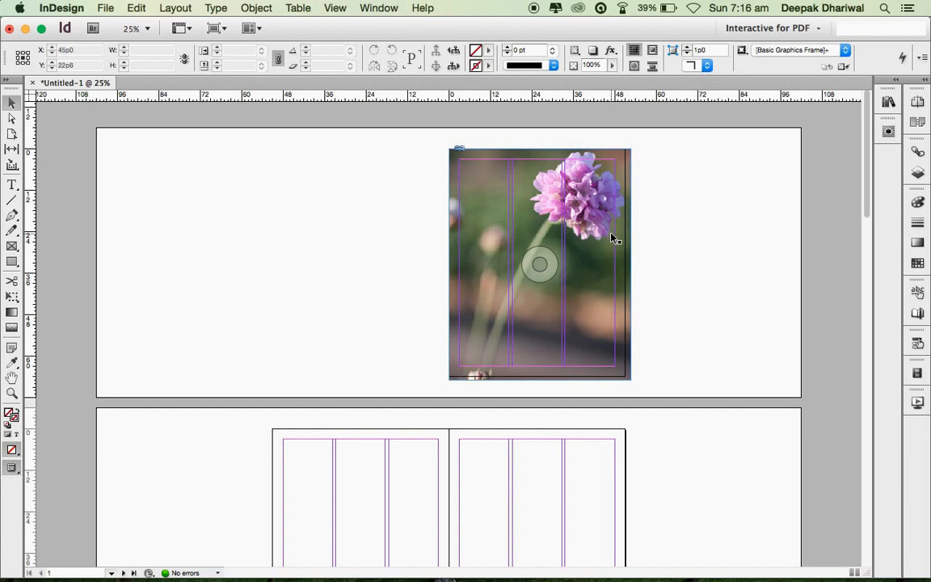
pyautogui.click(478, 202)
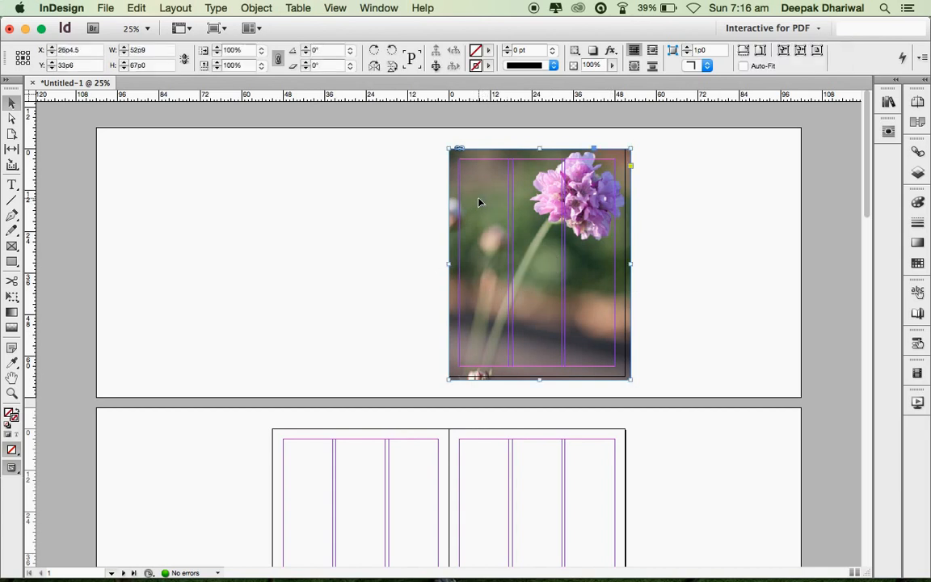
pyautogui.rightClick(471, 183)
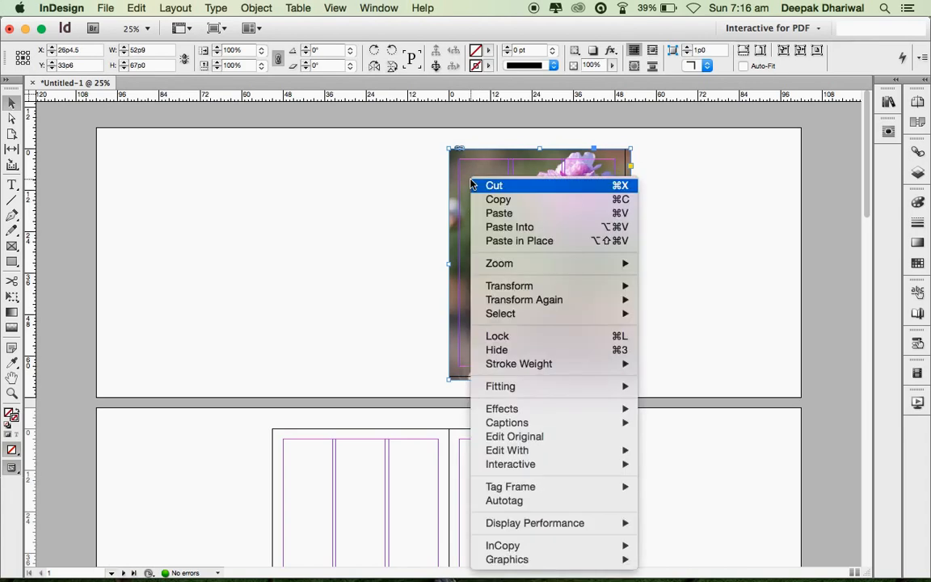
pyautogui.click(529, 336)
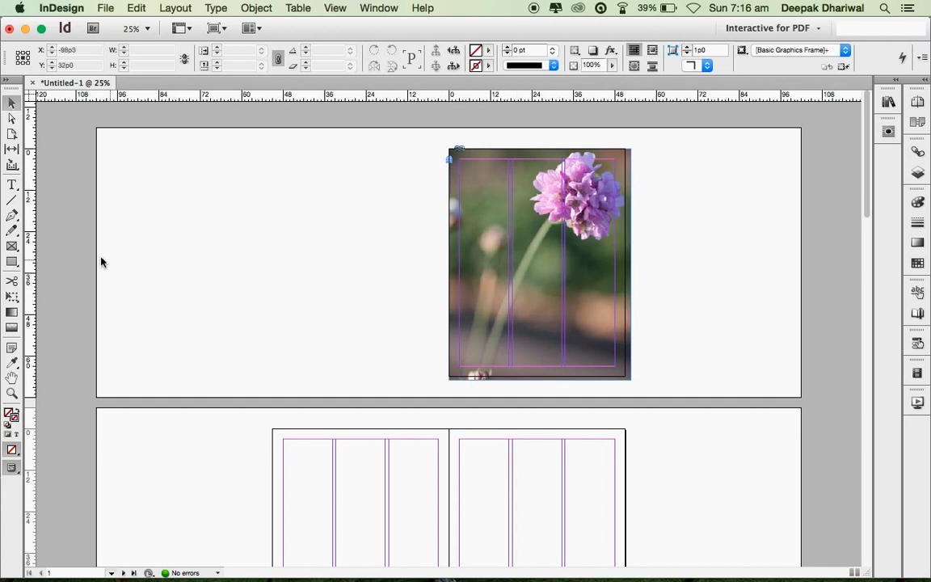
# - Add an 'Amity University' text frame across the photo's top, enlarged to 64 pt
pyautogui.click(13, 186)
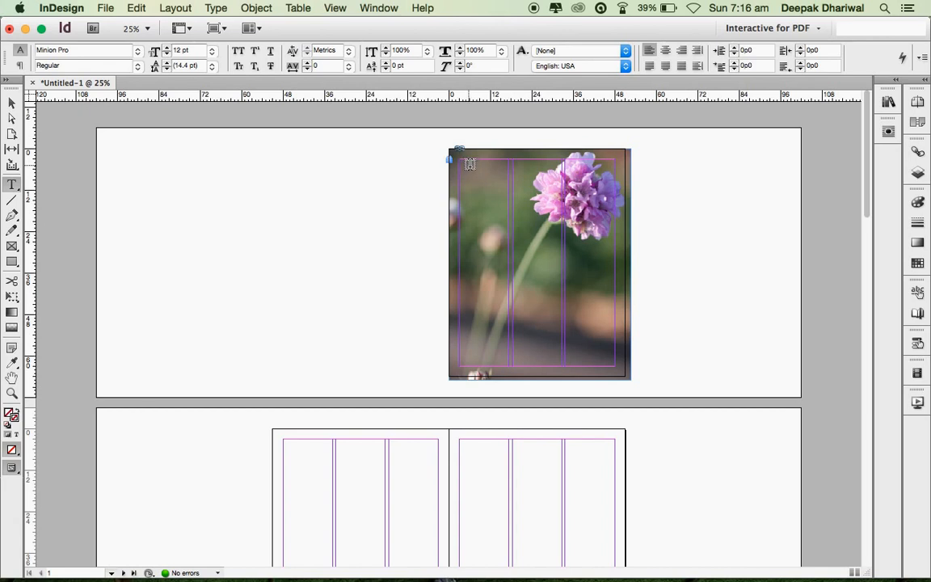
pyautogui.moveTo(472, 164); pyautogui.dragTo(604, 192)
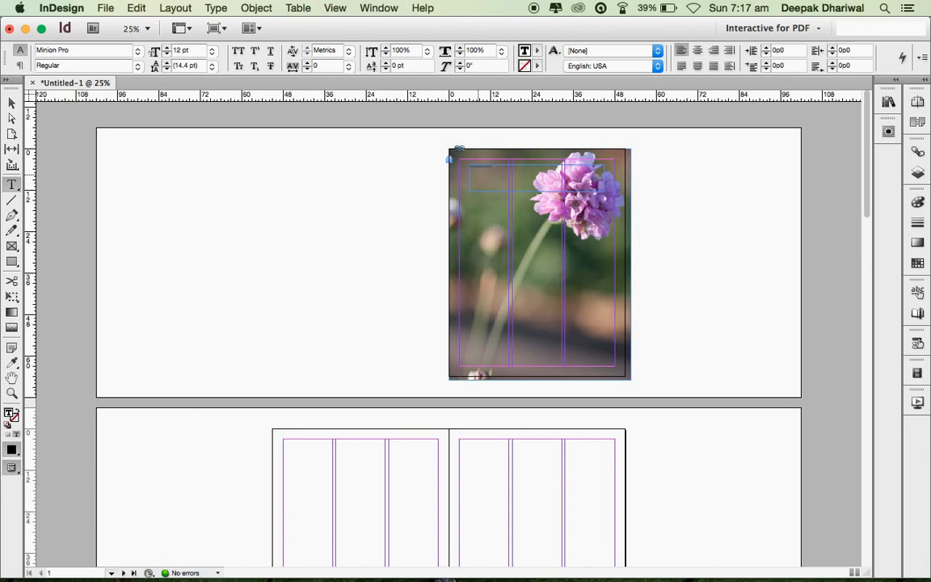
pyautogui.press('super+a')
pyautogui.press('super+shift+period')
pyautogui.press('super+shift+period')
pyautogui.press('super+shift+period')
pyautogui.press('super+shift+period')
pyautogui.press('super+shift+period')
pyautogui.press('super+shift+period')
pyautogui.press('super+shift+period')
pyautogui.press('super+shift+period')
pyautogui.press('super+shift+period')
pyautogui.press('super+shift+period')
pyautogui.press('super+shift+period')
pyautogui.press('super+shift+period')
pyautogui.press('super+shift+period')
pyautogui.press('super+shift+period')
pyautogui.press('super+shift+period')
pyautogui.press('super+shift+period')
pyautogui.press('super+shift+period')
pyautogui.press('super+shift+period')
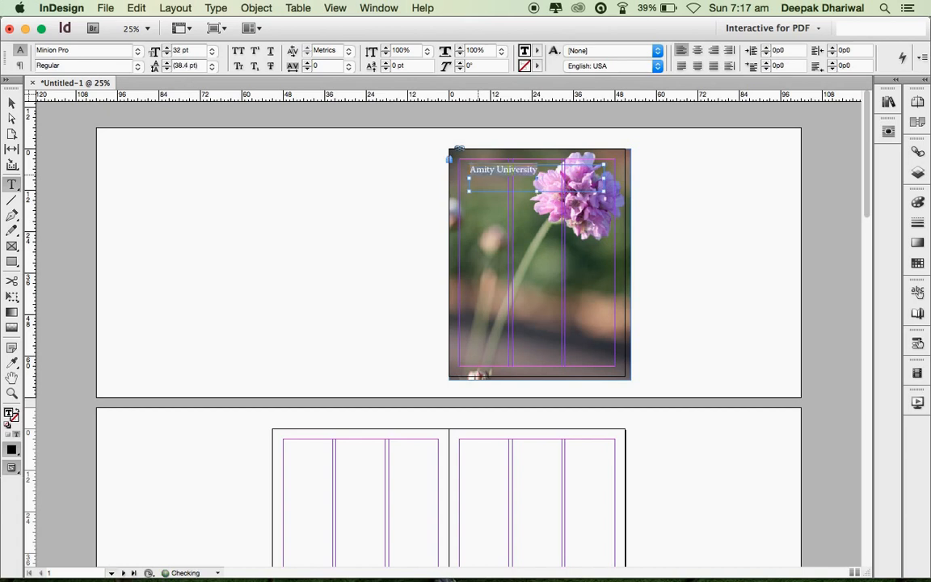
pyautogui.press('super+shift+period')
pyautogui.press('super+shift+period')
pyautogui.press('super+shift+period')
pyautogui.press('super+shift+period')
pyautogui.press('super+shift+period')
pyautogui.press('super+shift+period')
pyautogui.press('super+shift+period')
pyautogui.press('super+shift+period')
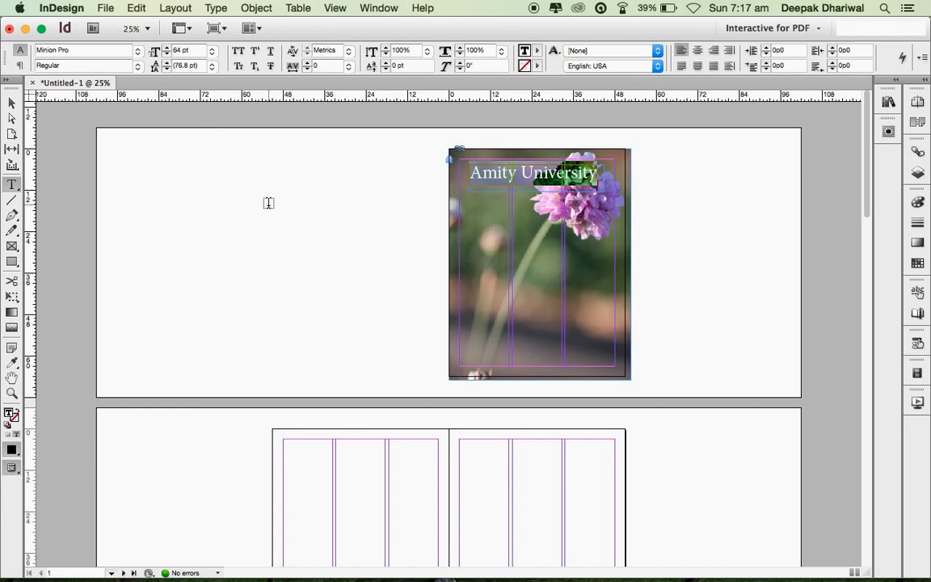
pyautogui.press('Escape')
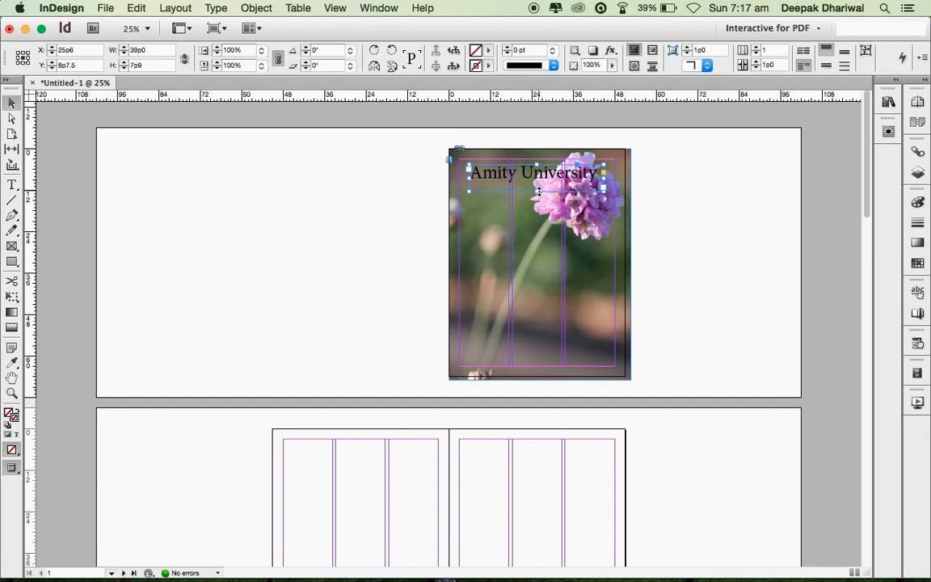
# - Fit the heading's text frame to its content and shift it slightly right
pyautogui.moveTo(537, 191)
pyautogui.mouseDown()
pyautogui.moveTo(536, 208)
pyautogui.moveTo(539, 185)
pyautogui.mouseUp()
pyautogui.rightClick(547, 181)
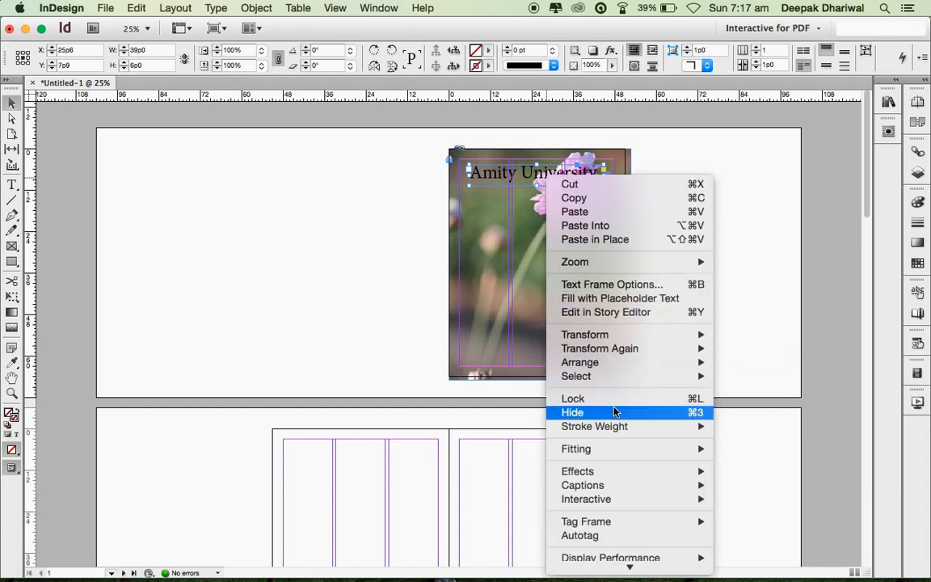
pyautogui.moveTo(615, 449)
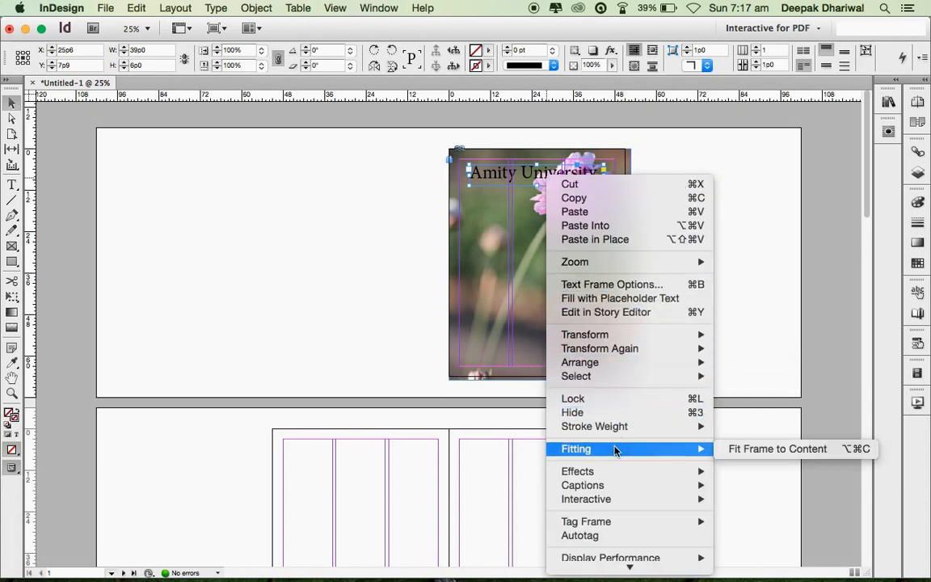
pyautogui.click(798, 457)
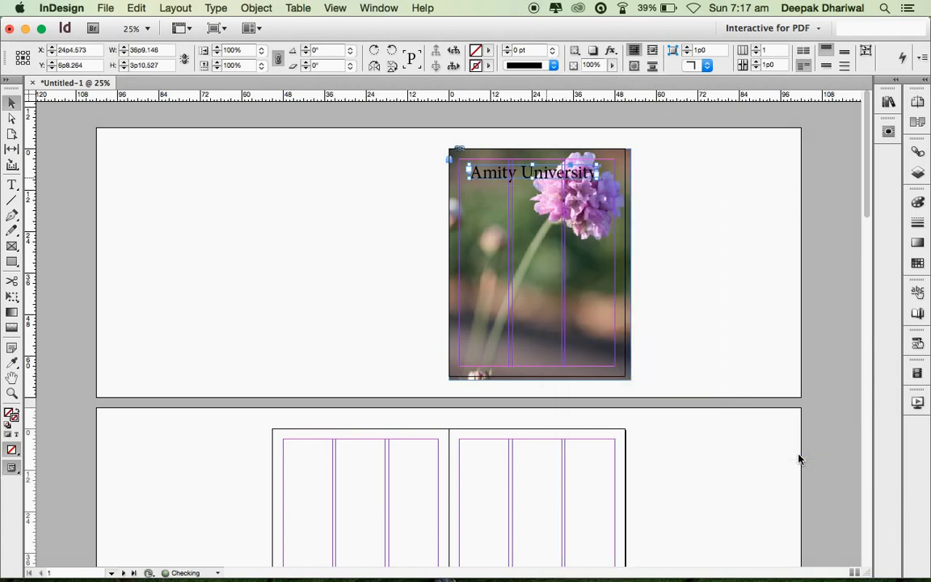
pyautogui.moveTo(517, 170); pyautogui.dragTo(531, 173)
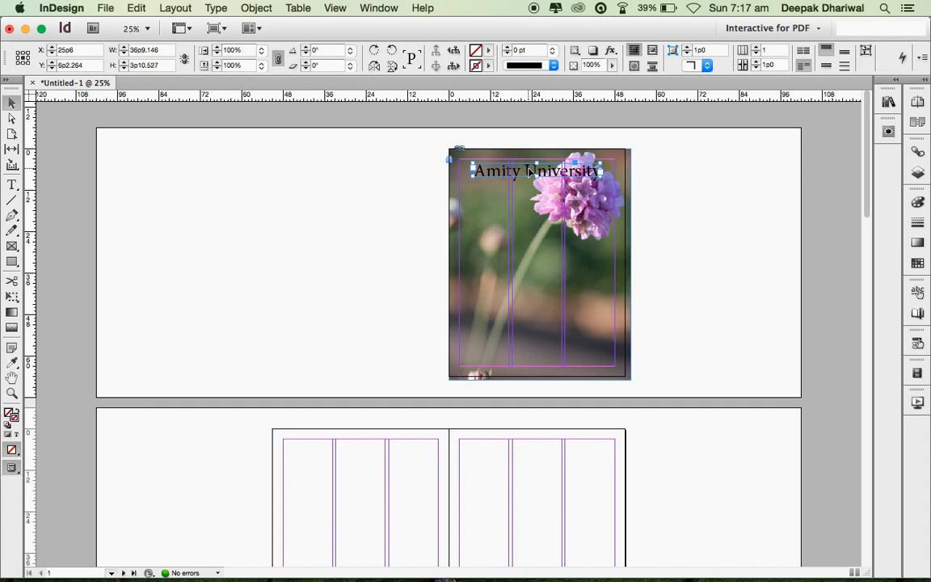
# - Colour the 'Amity University' heading text [Paper] white
pyautogui.doubleClick(529, 171)
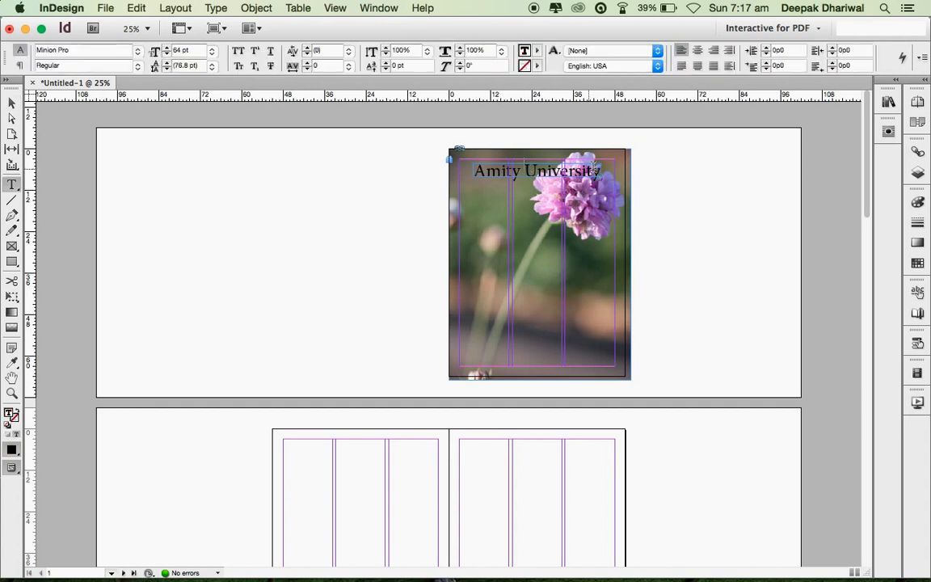
pyautogui.moveTo(597, 170); pyautogui.dragTo(458, 172)
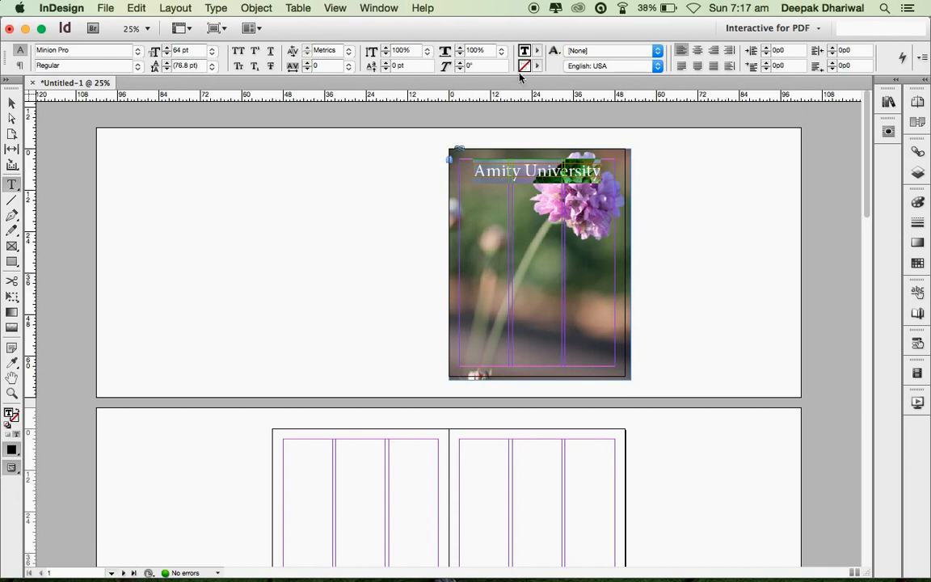
pyautogui.click(537, 51)
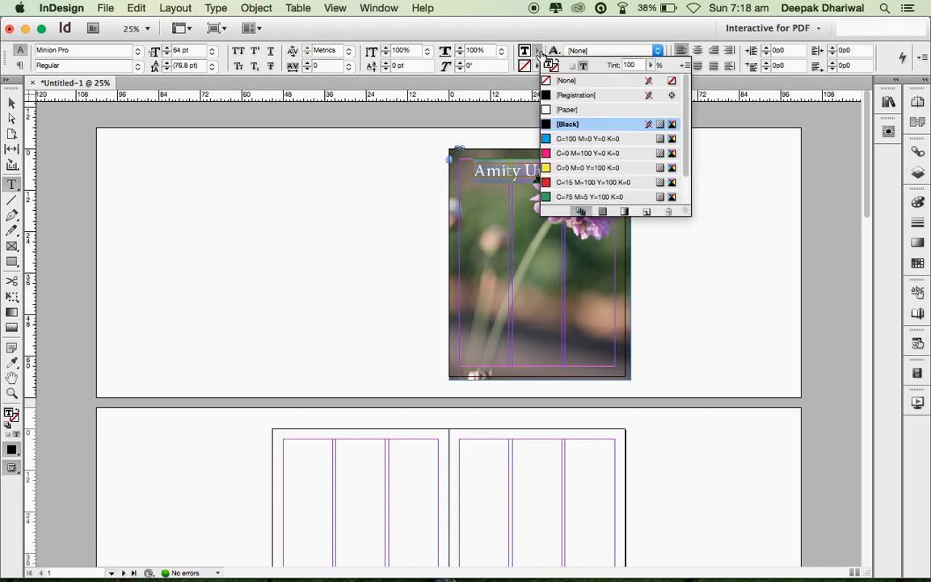
pyautogui.click(581, 113)
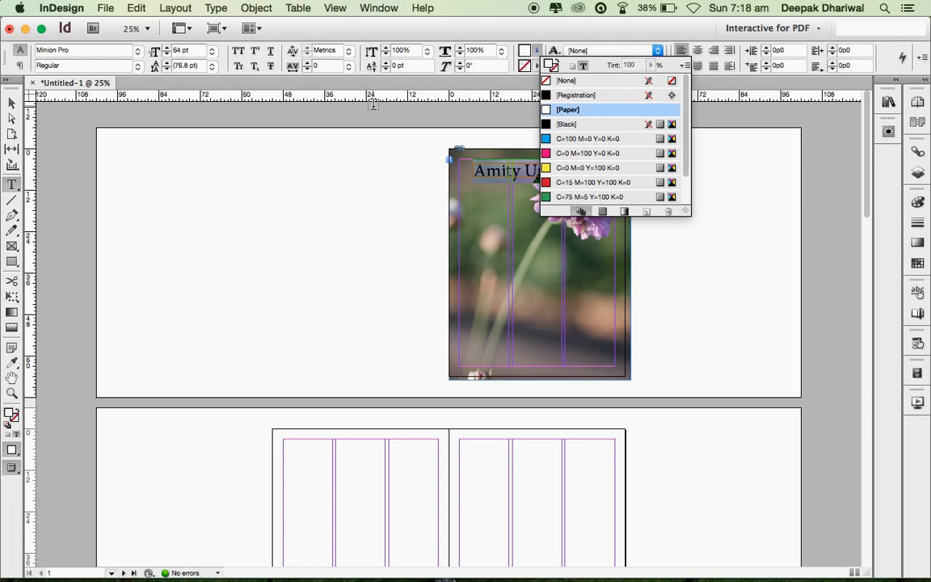
pyautogui.click(14, 103)
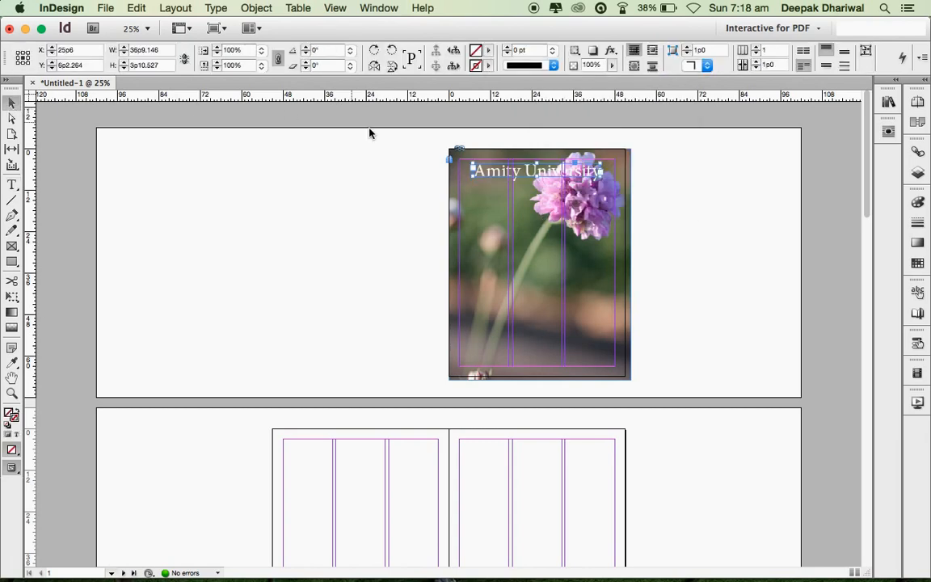
# - Apply a 75%, 135° drop shadow at 0p6 distance to the title, then raise it slightly
pyautogui.rightClick(548, 171)
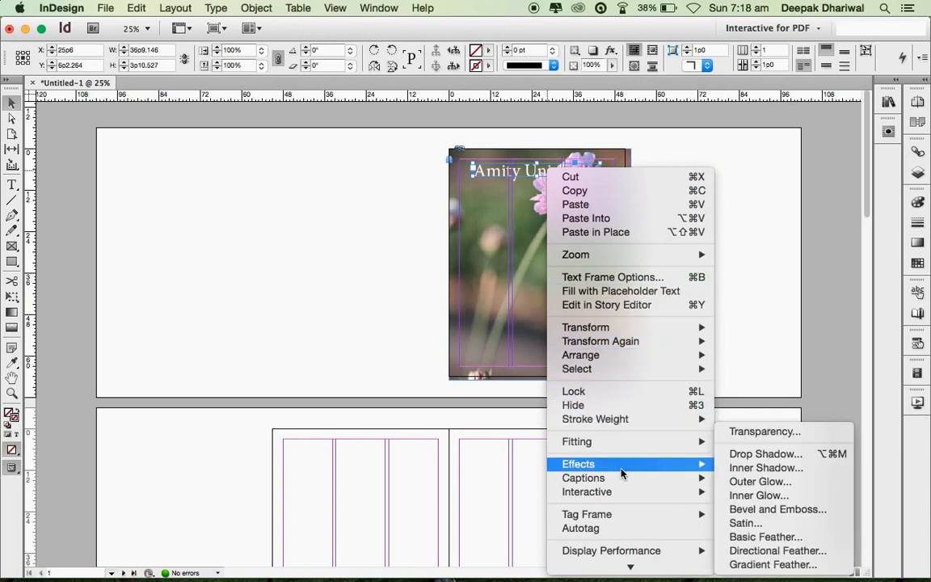
pyautogui.moveTo(620, 471)
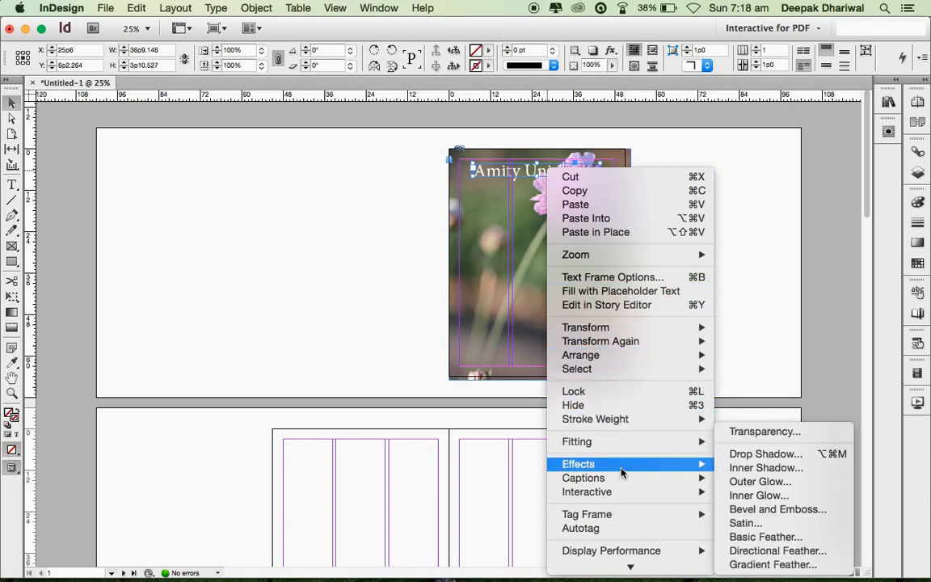
pyautogui.click(760, 455)
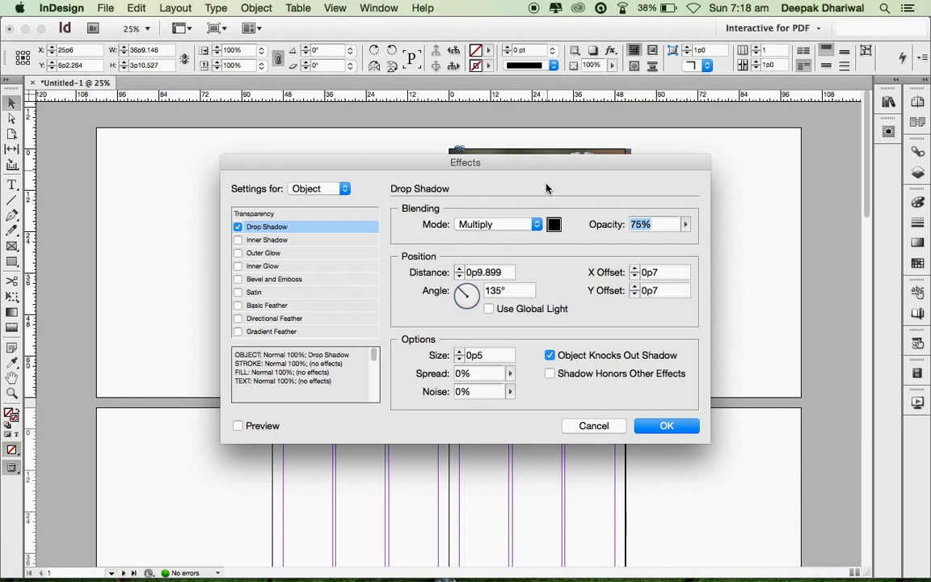
pyautogui.moveTo(520, 170); pyautogui.dragTo(536, 219)
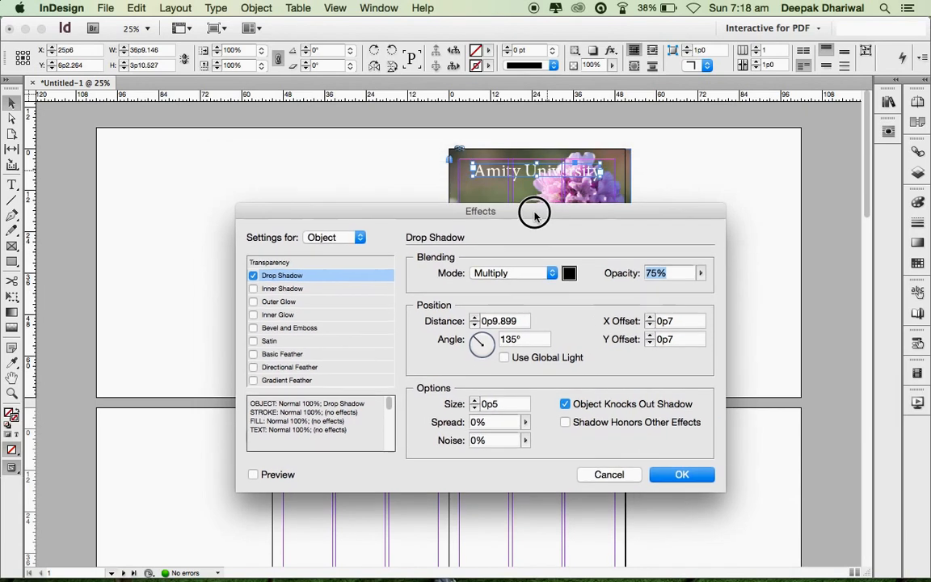
pyautogui.click(253, 475)
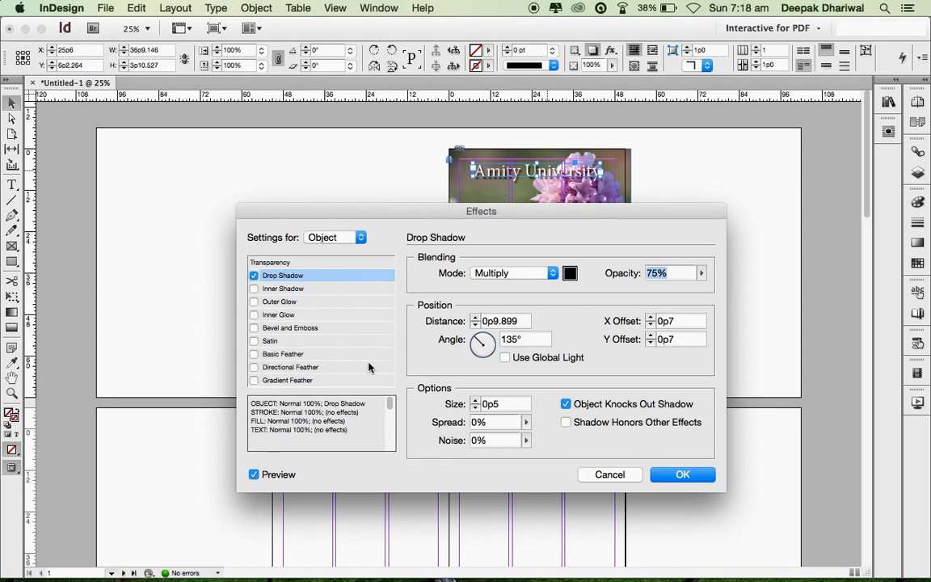
pyautogui.click(475, 324)
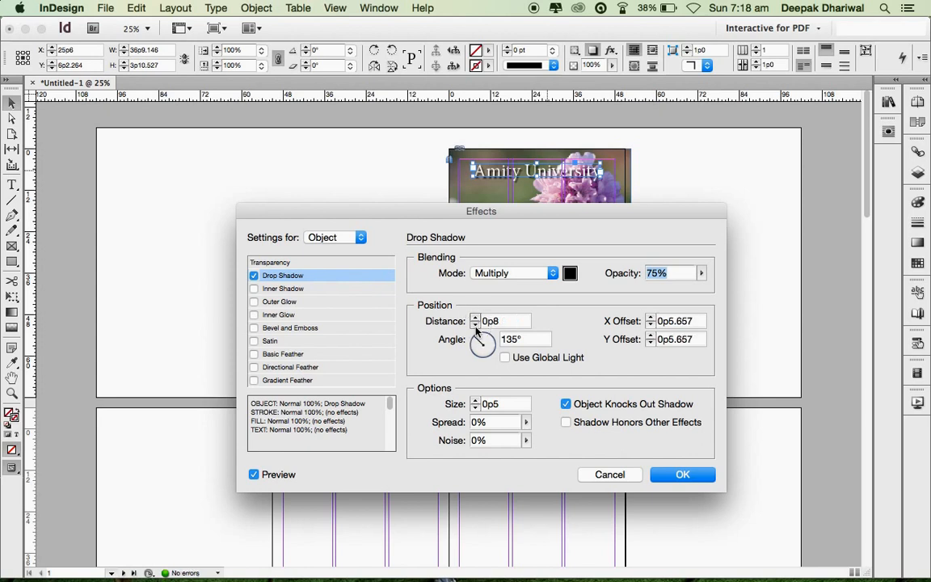
pyautogui.click(475, 325)
pyautogui.click(475, 326)
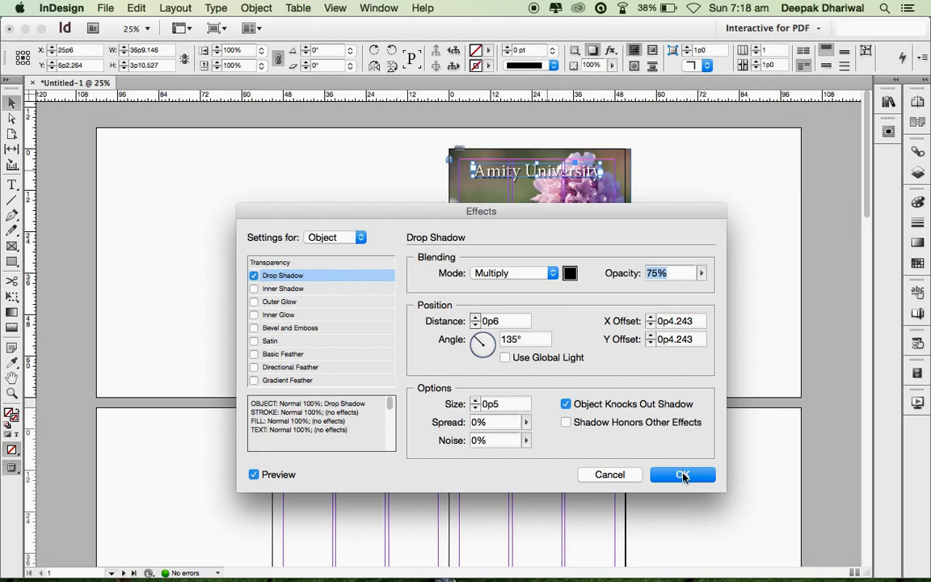
pyautogui.click(683, 475)
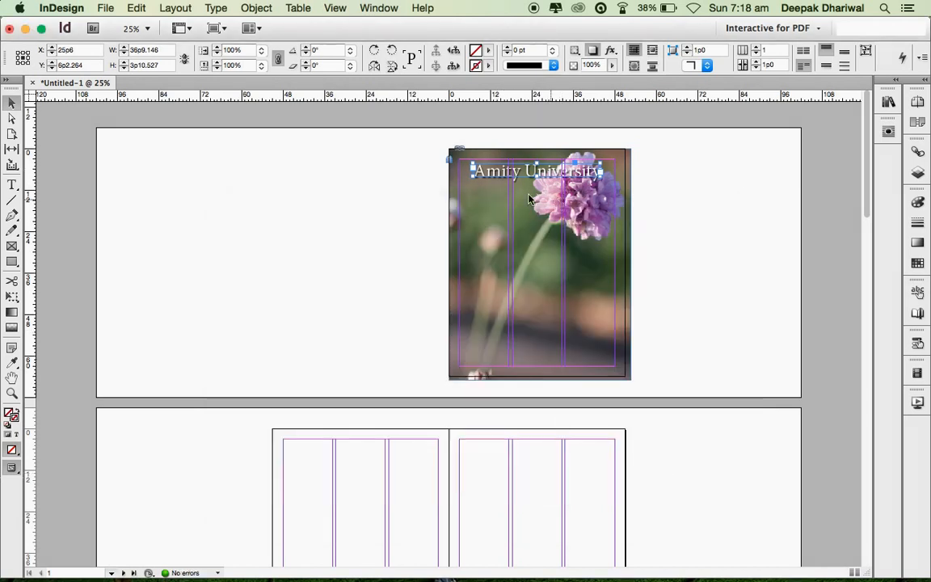
pyautogui.moveTo(526, 172); pyautogui.dragTo(530, 167)
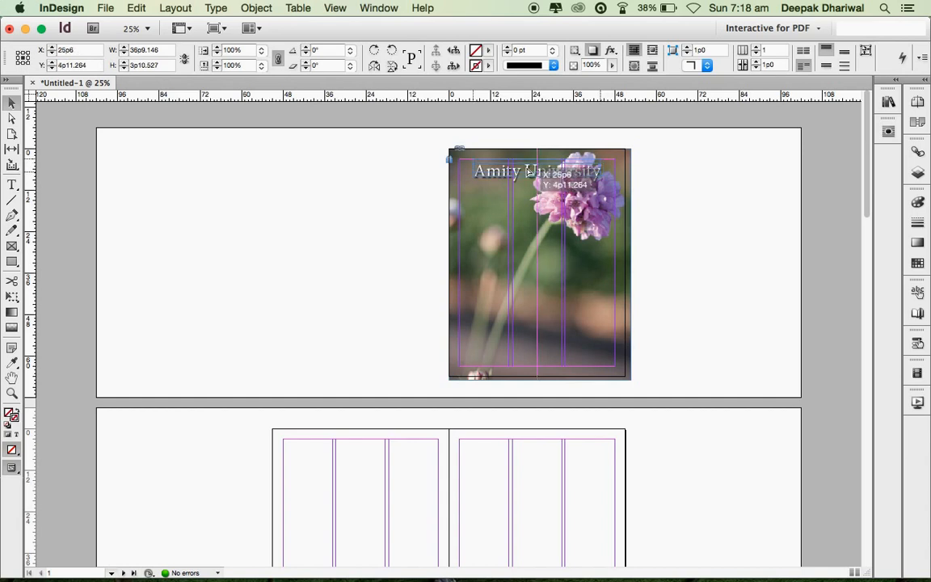
# - Add an enlarged 'Cover Story' text frame on the photo's left side and widen it
pyautogui.click(380, 212)
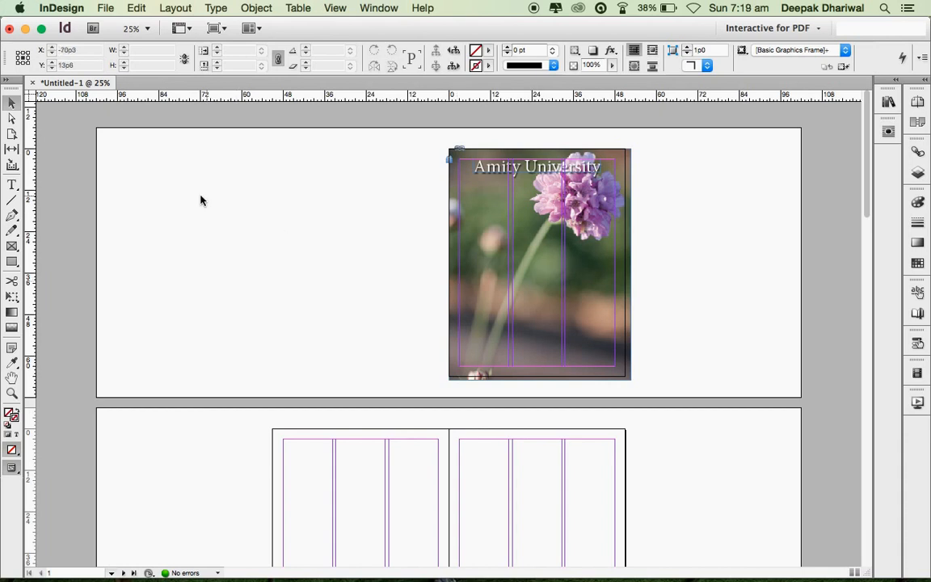
pyautogui.click(13, 185)
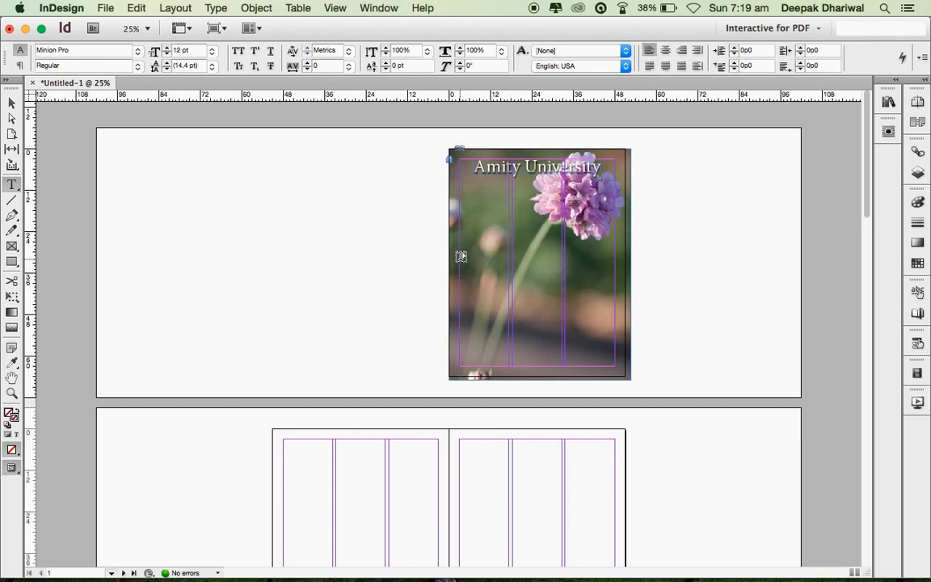
pyautogui.moveTo(459, 260); pyautogui.dragTo(492, 270)
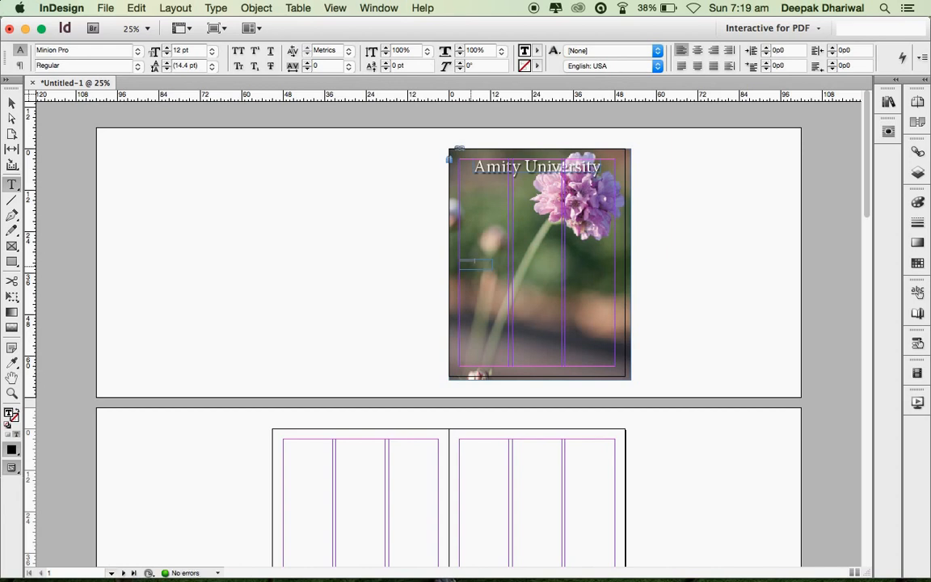
pyautogui.press('super+a')
pyautogui.press('Escape')
pyautogui.press('super+shift+period')
pyautogui.press('super+shift+period')
pyautogui.press('super+shift+period')
pyautogui.press('super+shift+period')
pyautogui.press('super+shift+period')
pyautogui.press('super+shift+period')
pyautogui.press('super+shift+period')
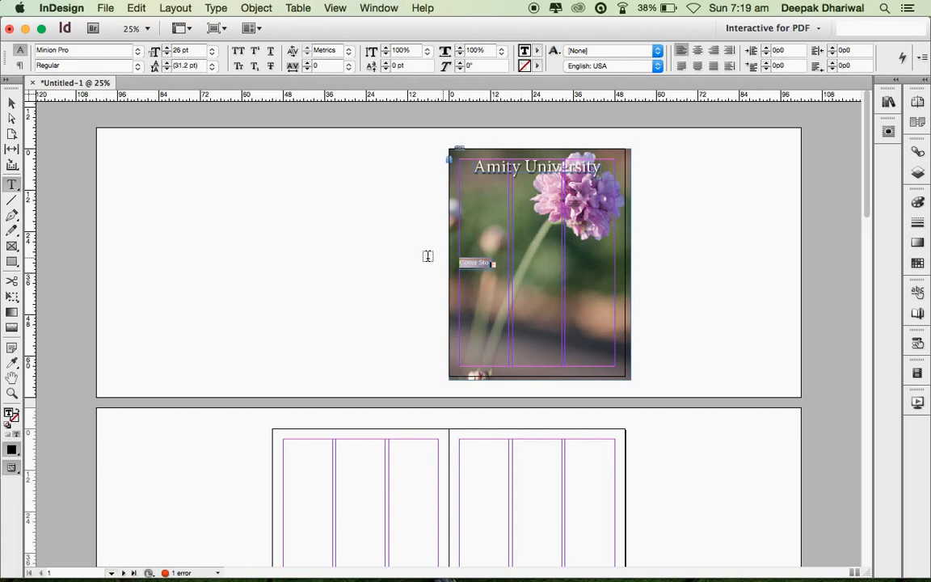
pyautogui.press('Escape')
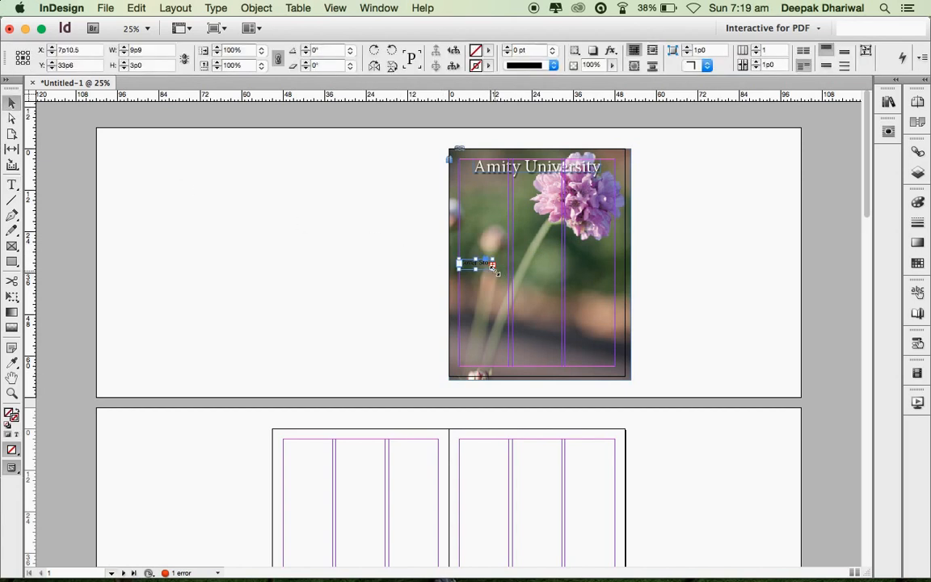
pyautogui.moveTo(495, 269); pyautogui.dragTo(501, 273)
# - Colour the 'Cover Story' text yellow C=0 M=0 Y=100 K=0
pyautogui.doubleClick(493, 266)
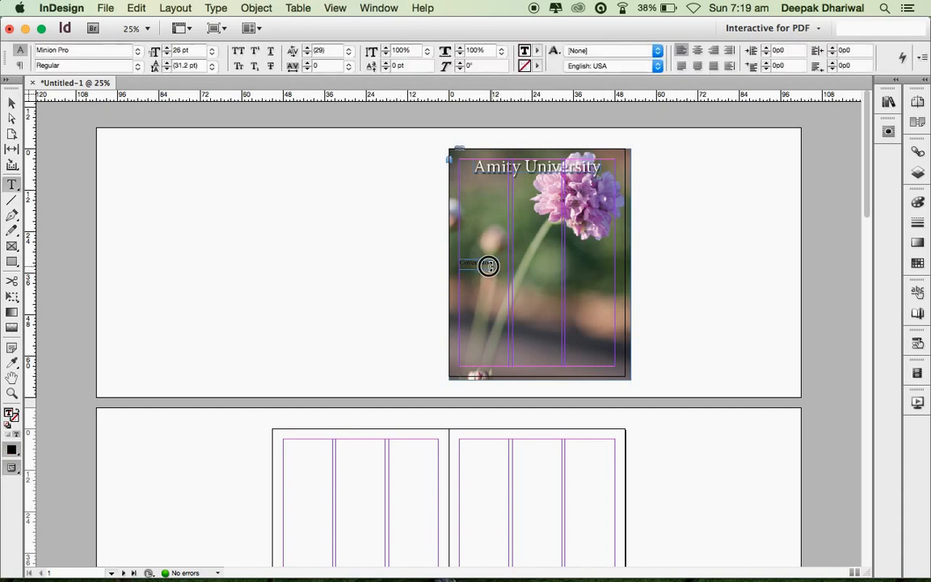
pyautogui.moveTo(489, 266); pyautogui.dragTo(385, 260)
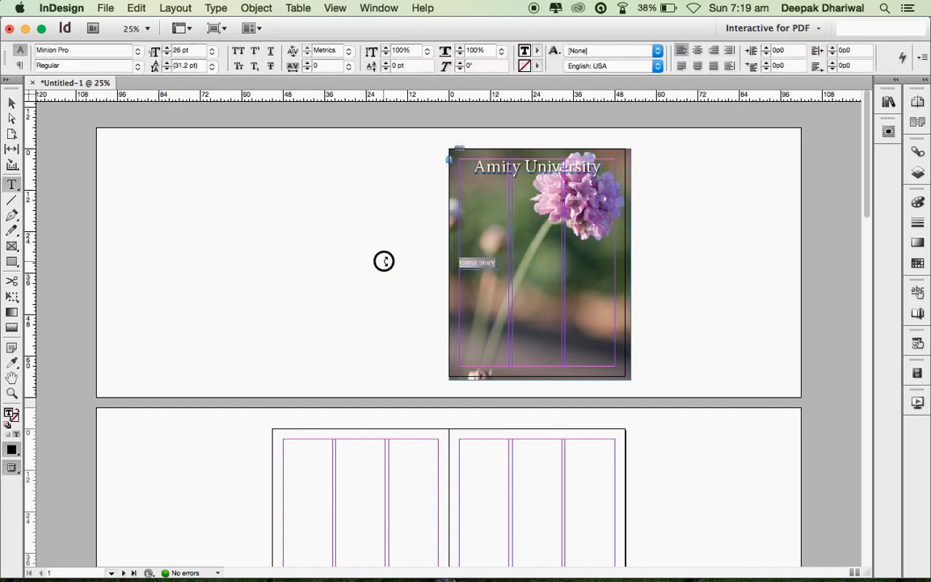
pyautogui.click(539, 50)
pyautogui.click(563, 168)
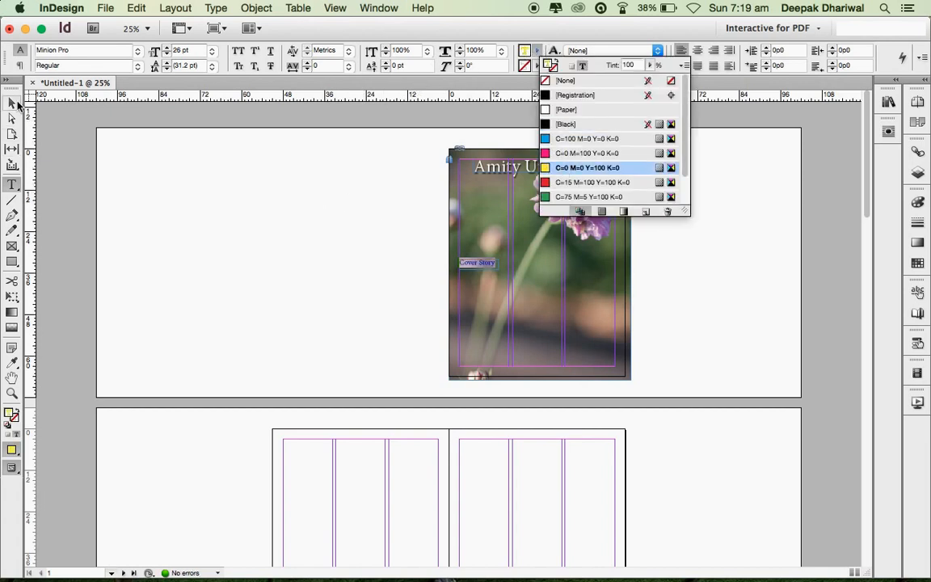
pyautogui.click(16, 103)
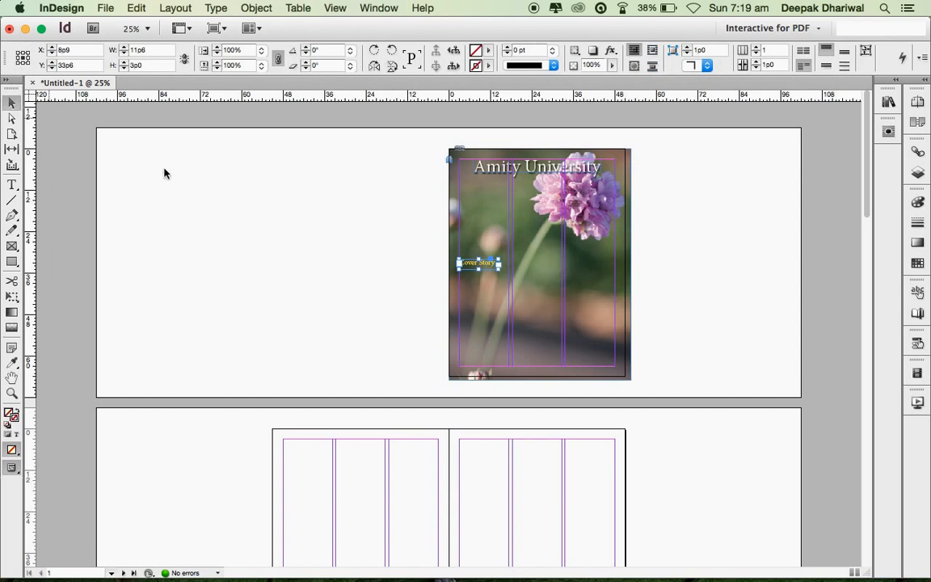
# - Apply a default drop shadow (75% Multiply, 135°, 0p9.899 distance) to the Cover Story label
pyautogui.rightClick(483, 269)
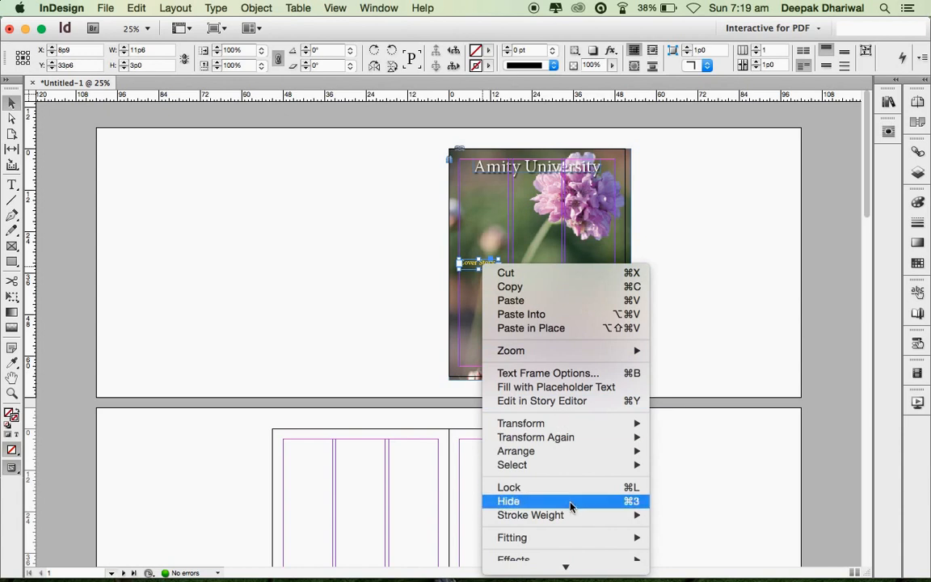
pyautogui.moveTo(571, 537)
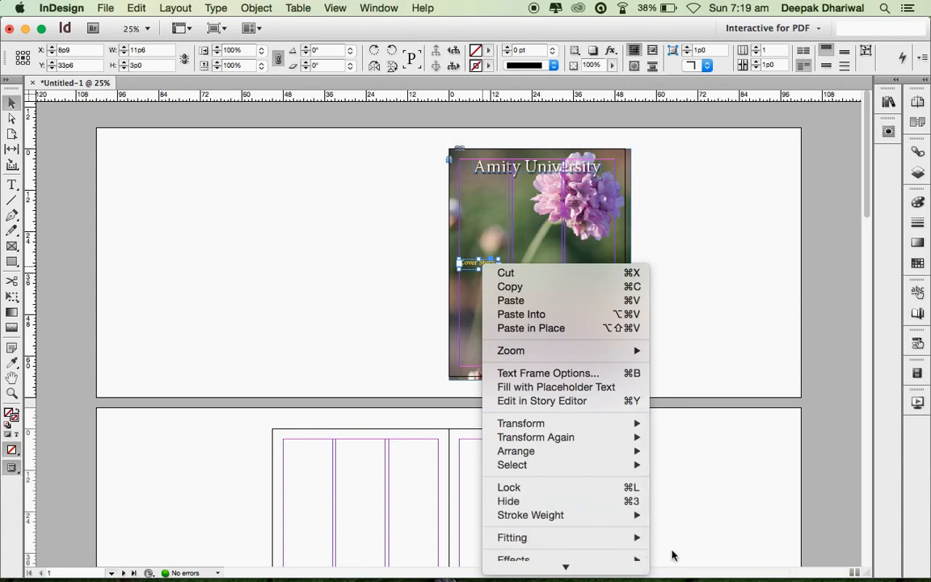
pyautogui.moveTo(644, 572)
pyautogui.moveTo(546, 452)
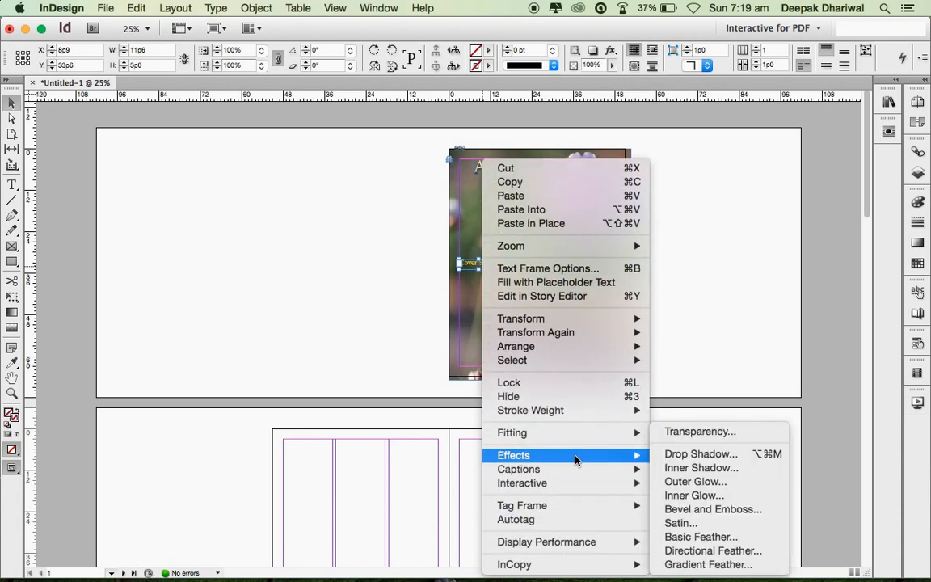
pyautogui.click(700, 460)
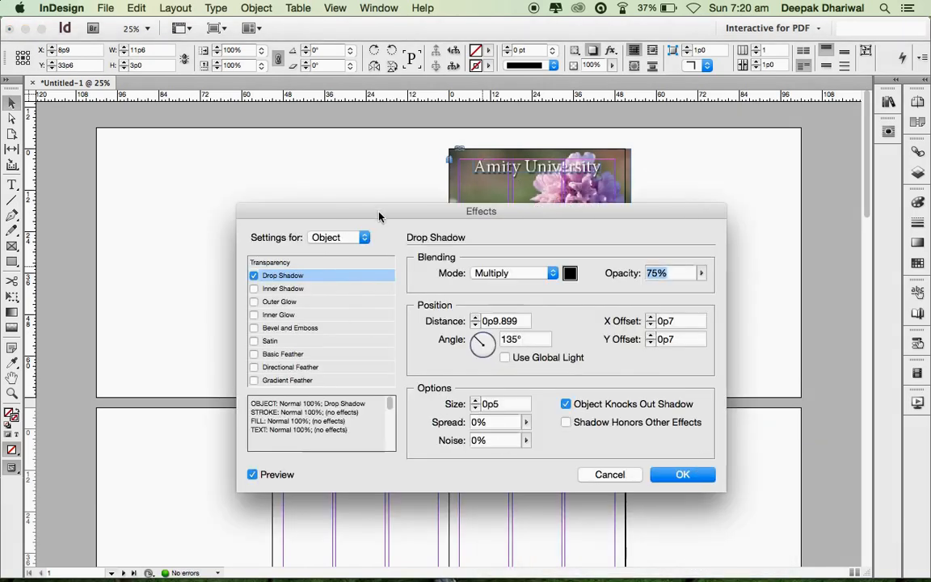
pyautogui.moveTo(370, 212); pyautogui.dragTo(389, 215)
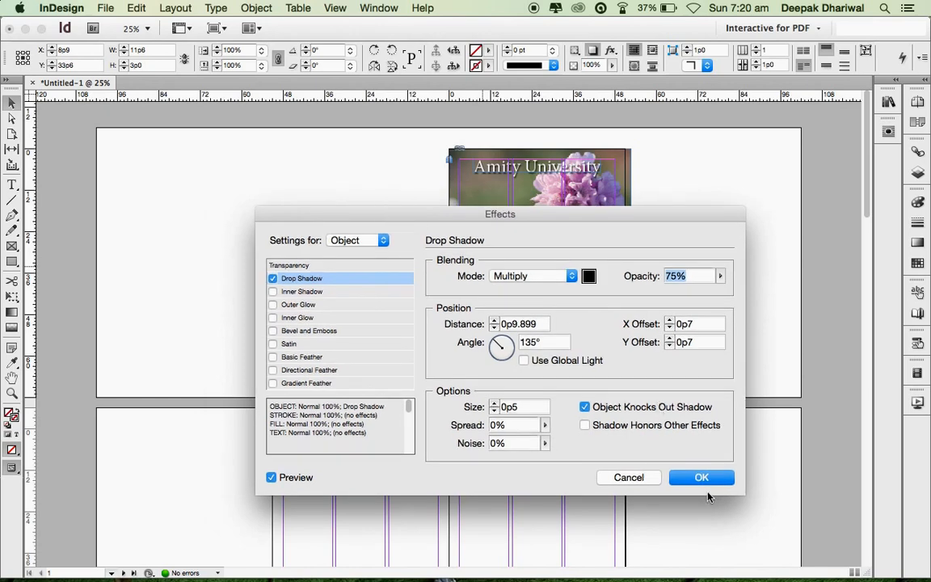
pyautogui.moveTo(454, 218); pyautogui.dragTo(407, 311)
pyautogui.moveTo(596, 310); pyautogui.dragTo(636, 188)
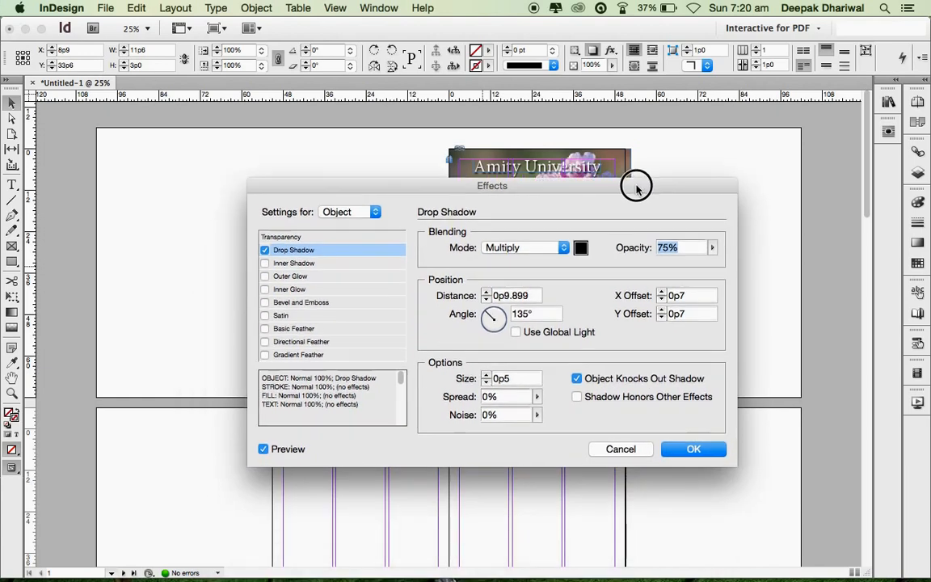
pyautogui.click(689, 452)
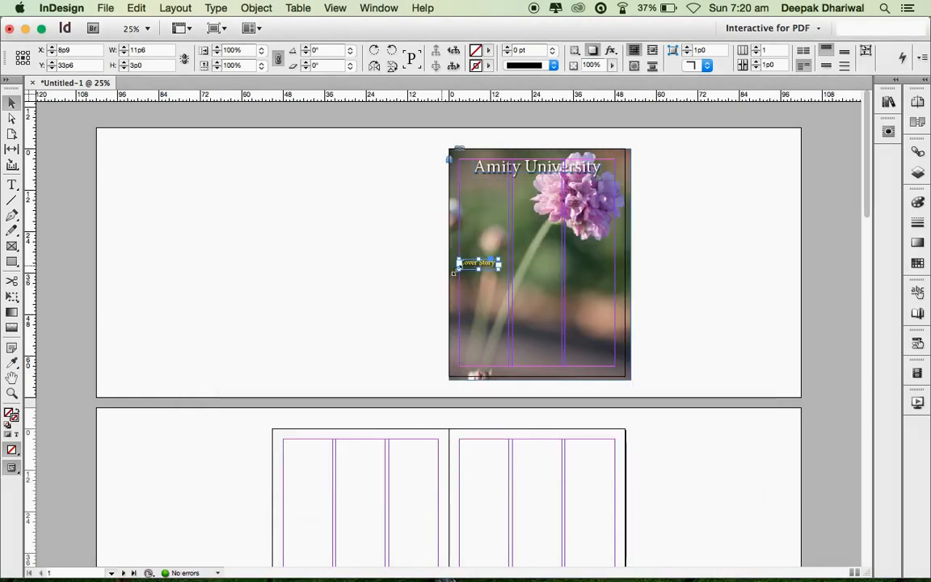
pyautogui.click(12, 184)
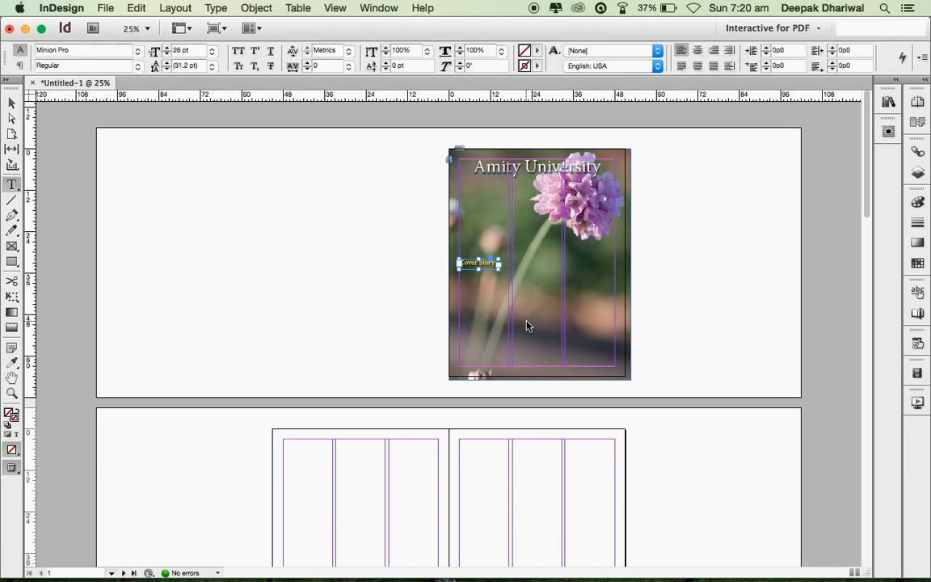
pyautogui.press('super+space')
# - Type 'Herbal Garden at Amity' at 20 pt in a new frame below Cover Story
pyautogui.keyDown('super'); pyautogui.click(473, 295); pyautogui.keyUp('super')
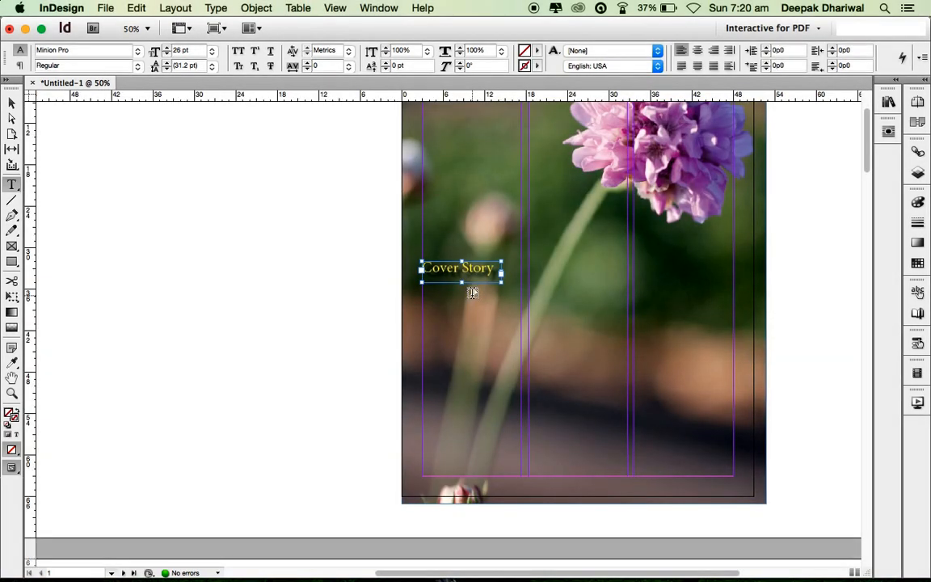
pyautogui.moveTo(421, 295); pyautogui.dragTo(569, 320)
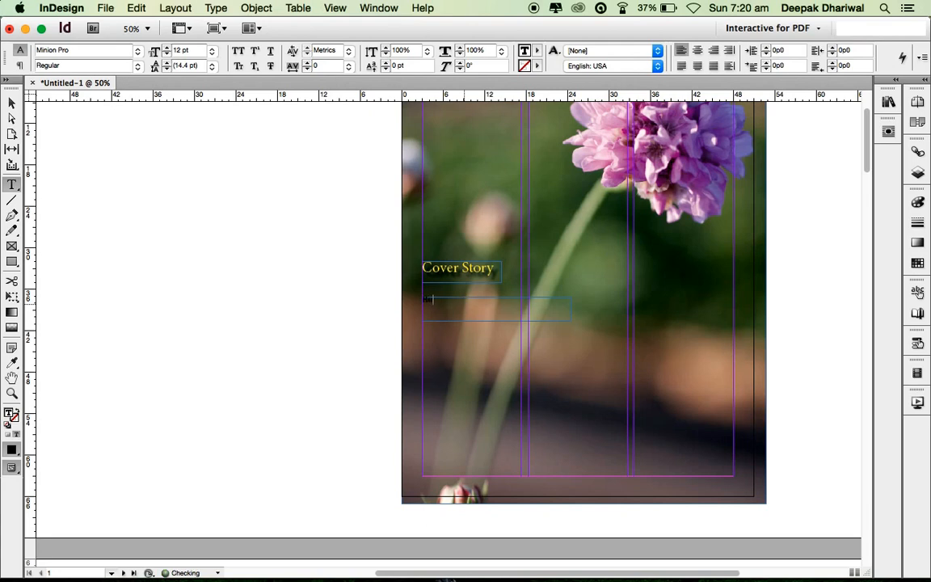
pyautogui.write('Herbal Garden')
pyautogui.press('super+a')
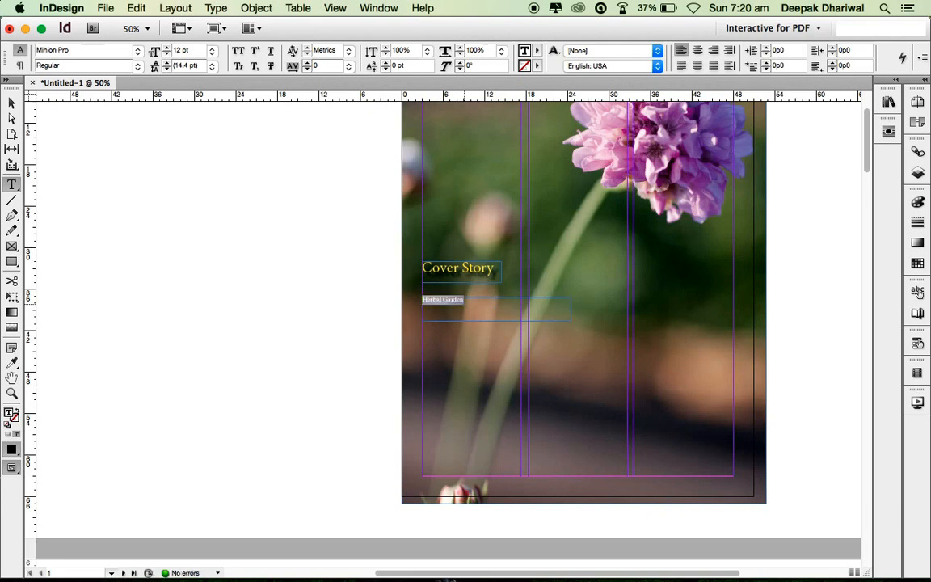
pyautogui.press('super+shift+period')
pyautogui.press('super+shift+period')
pyautogui.press('super+shift+period')
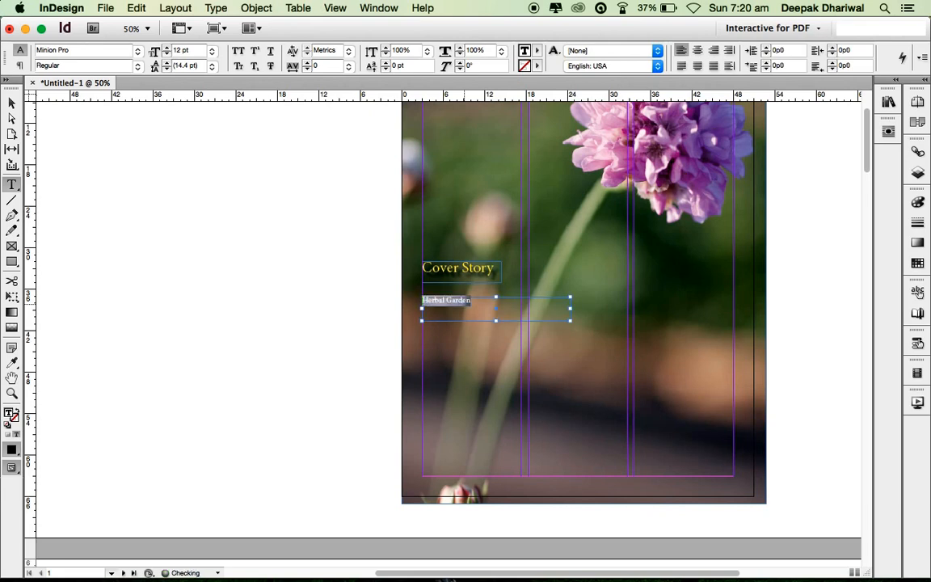
pyautogui.press('super+shift+period')
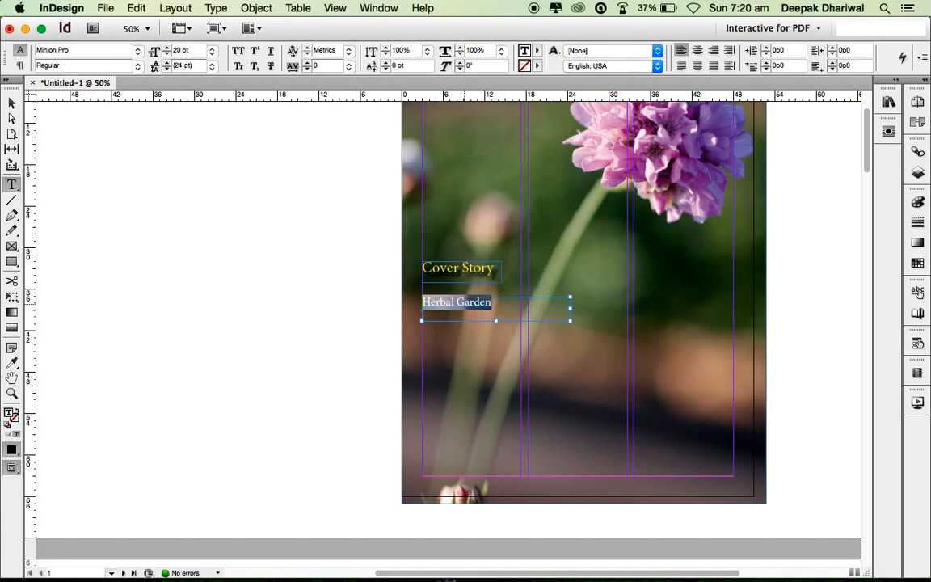
pyautogui.press('super+shift+a')
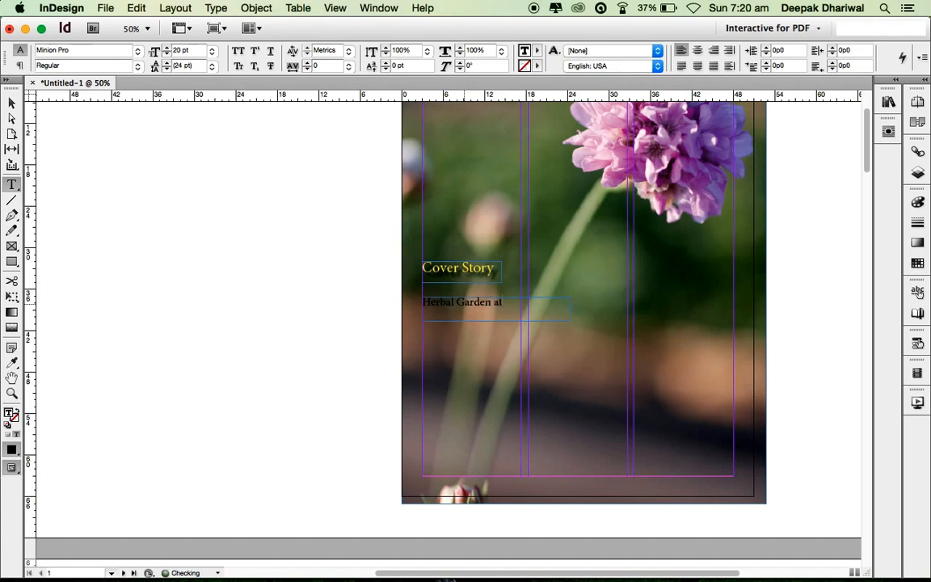
pyautogui.write('Amity')
# - Colour the whole line white with the [Paper] fill
pyautogui.press('super+a')
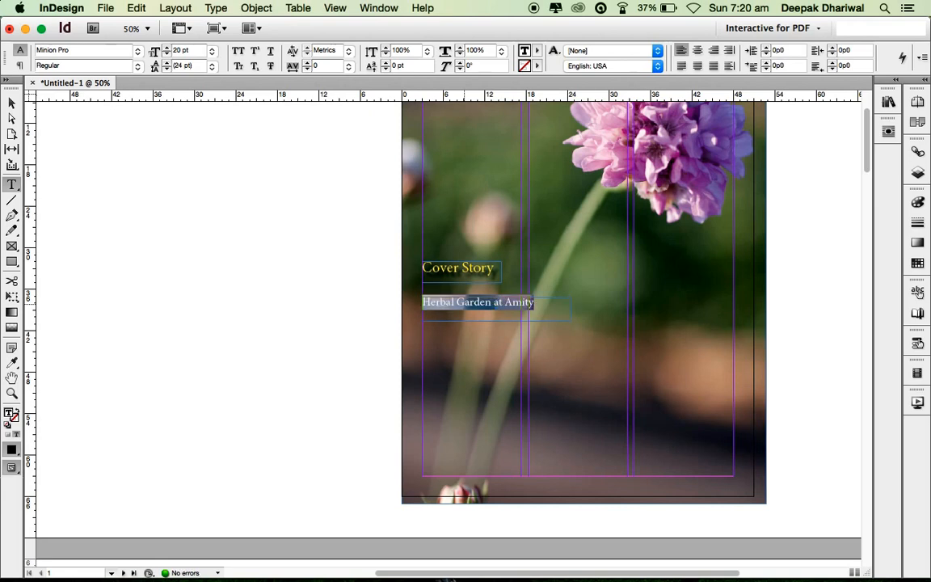
pyautogui.click(537, 51)
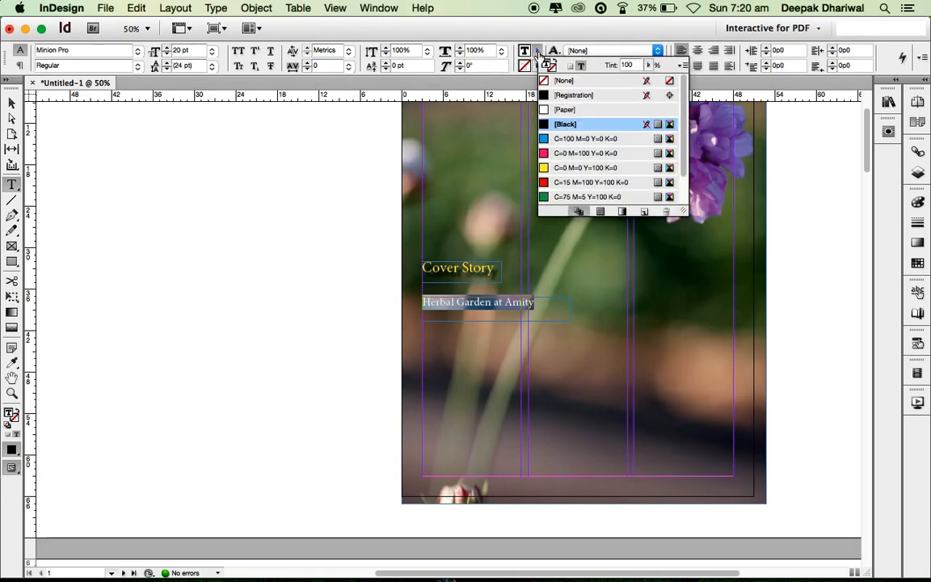
pyautogui.click(566, 109)
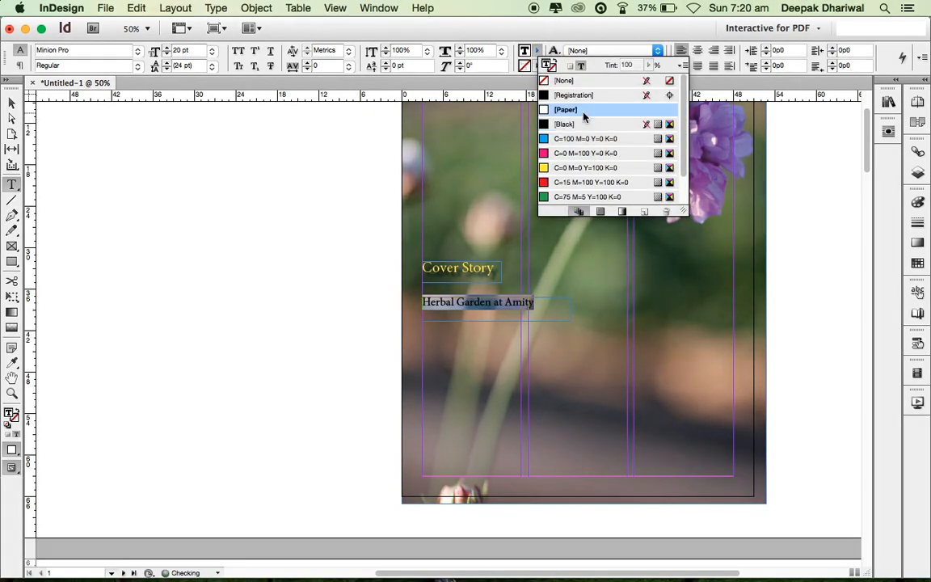
# - Fit the frame to its text and nudge it slightly up under Cover Story
pyautogui.click(12, 105)
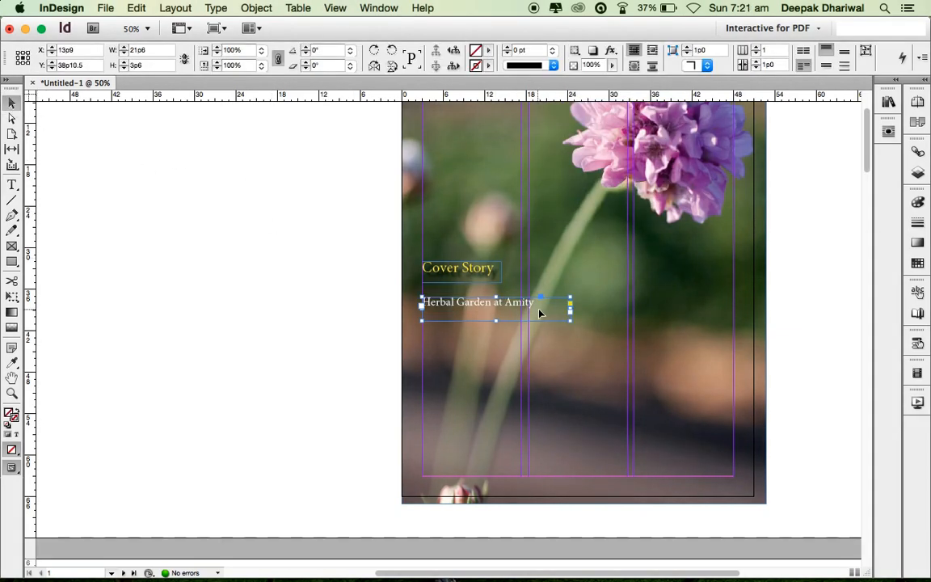
pyautogui.rightClick(539, 313)
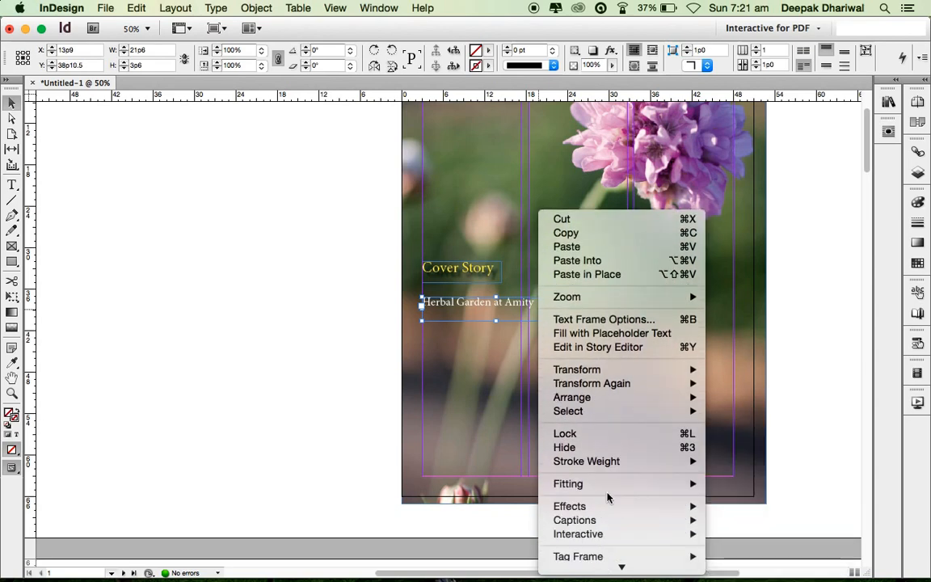
pyautogui.moveTo(634, 485)
pyautogui.click(745, 483)
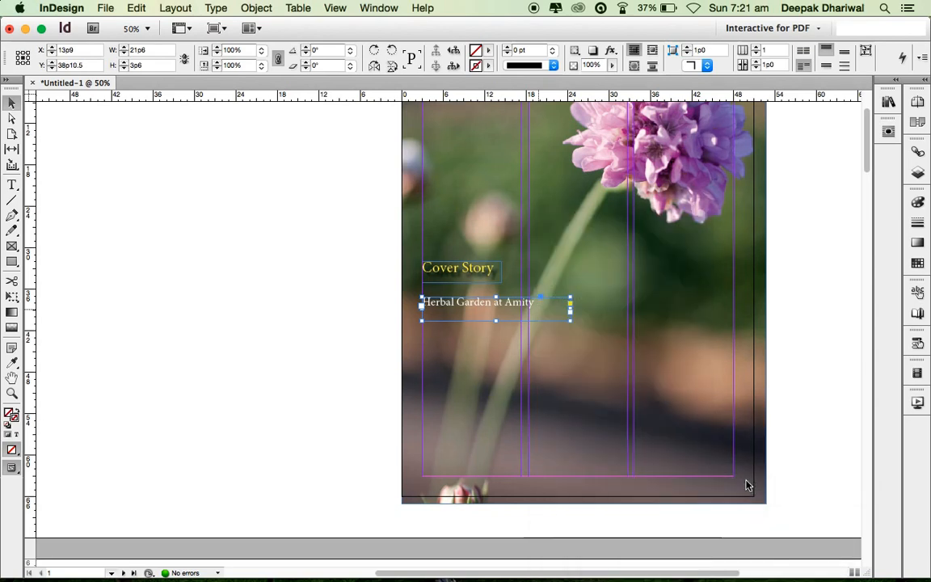
pyautogui.moveTo(462, 303); pyautogui.dragTo(463, 296)
pyautogui.click(315, 323)
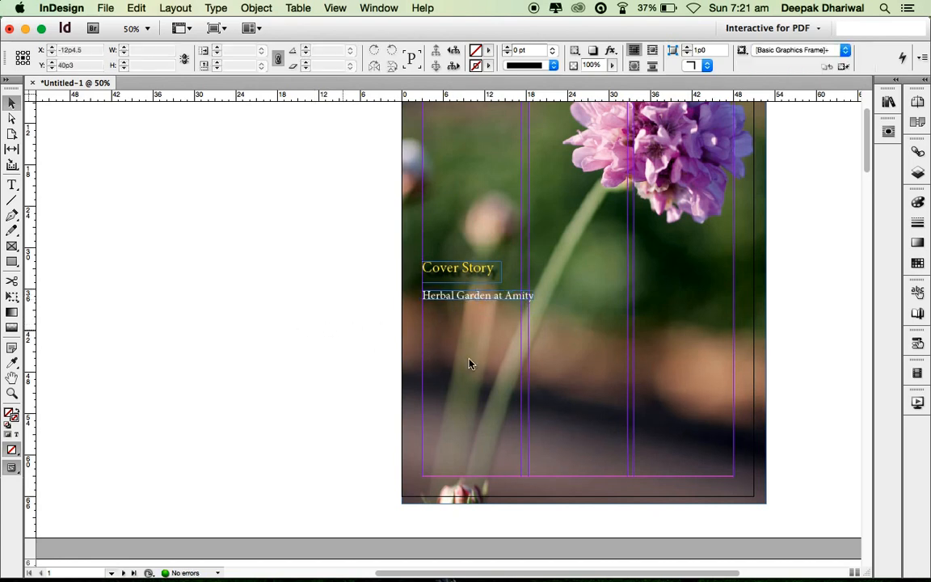
# - Type 'Rs.-50/-' in a new frame at the page's top-right corner, adjusting its point size
pyautogui.scroll(4, 605, 365)
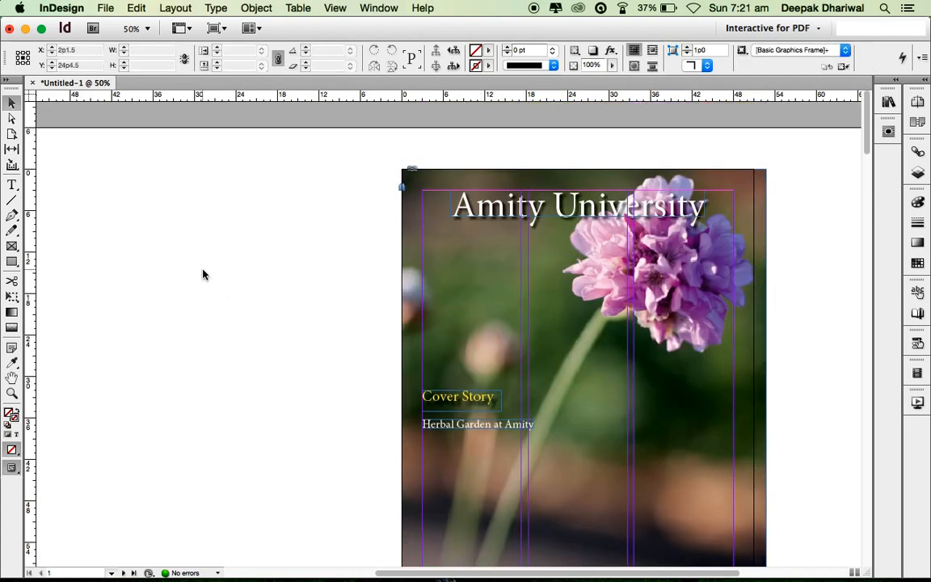
pyautogui.click(12, 185)
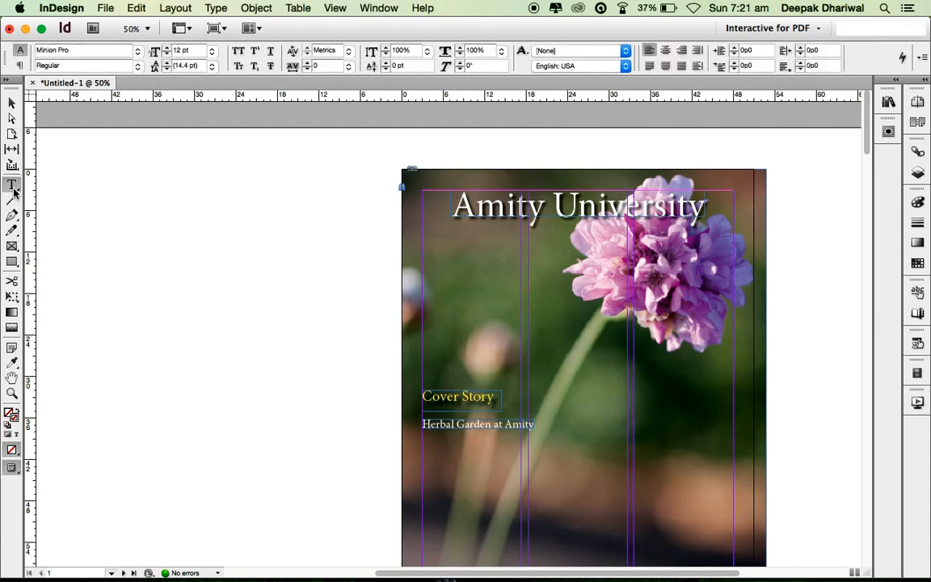
pyautogui.moveTo(699, 172); pyautogui.dragTo(731, 190)
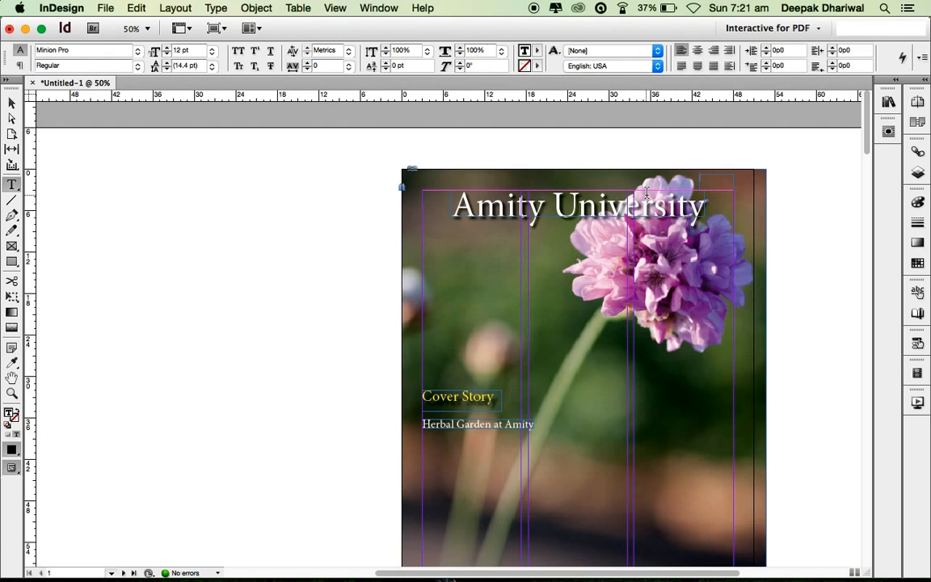
pyautogui.write('I')
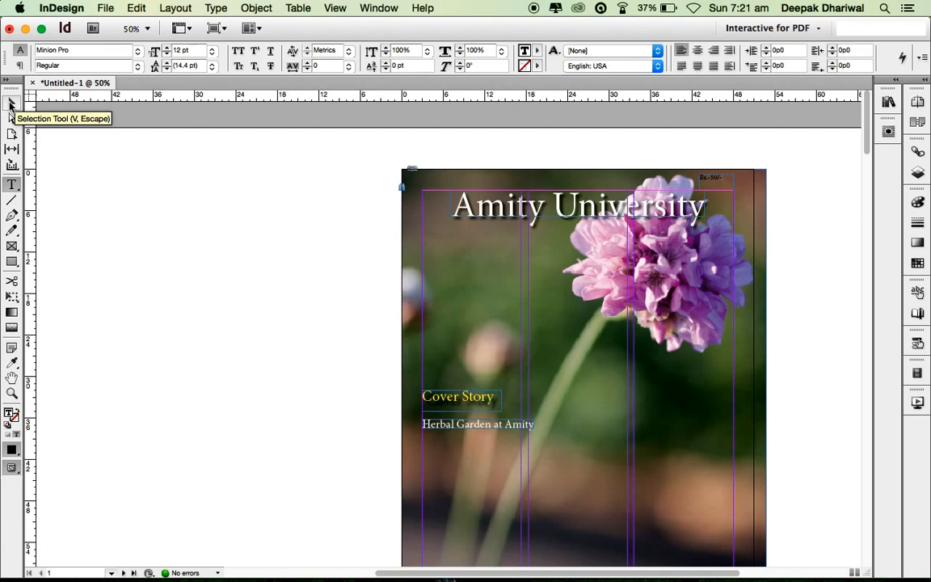
pyautogui.press('super+a')
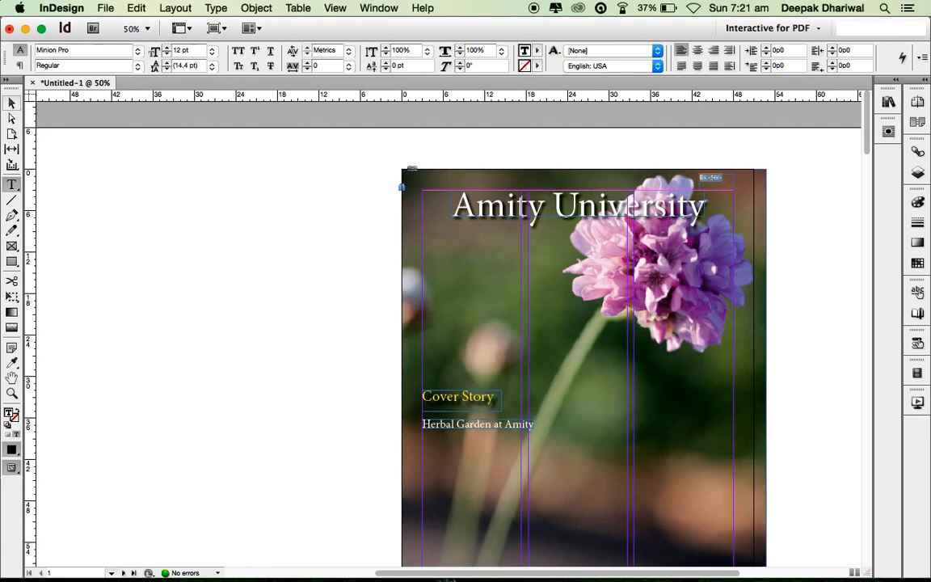
pyautogui.press('super+shift+period')
pyautogui.press('super+shift+comma')
pyautogui.click(11, 103)
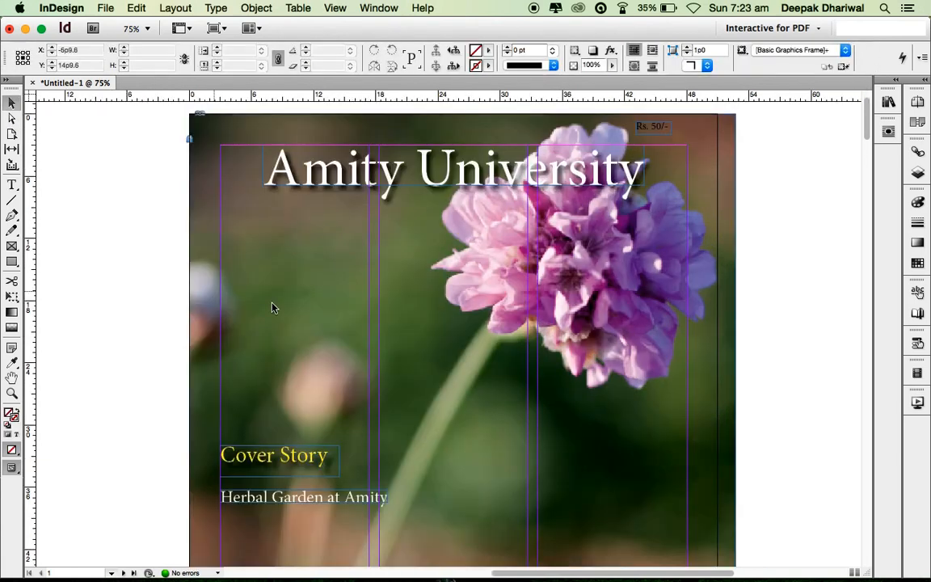
pyautogui.scroll(-5, 279, 311)
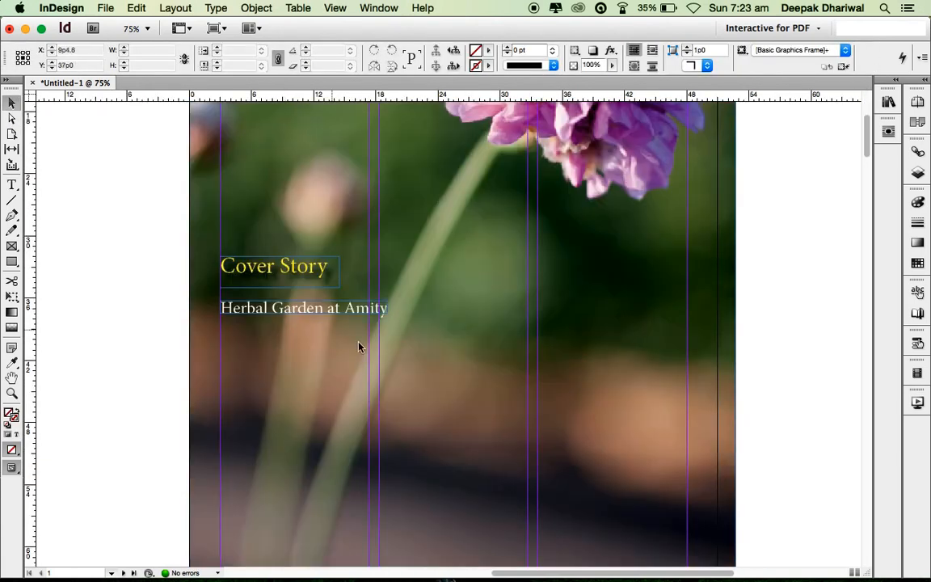
pyautogui.scroll(-3, 359, 346)
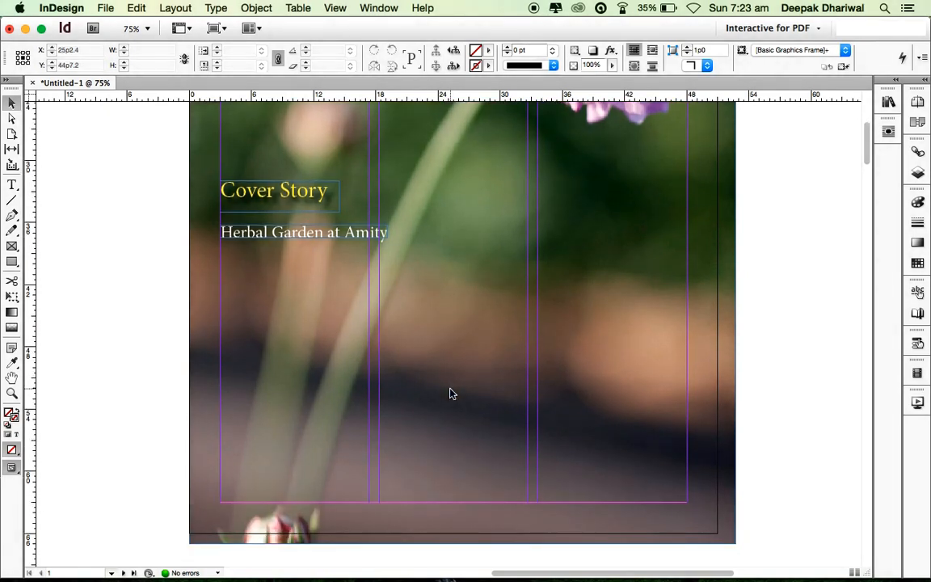
pyautogui.click(12, 184)
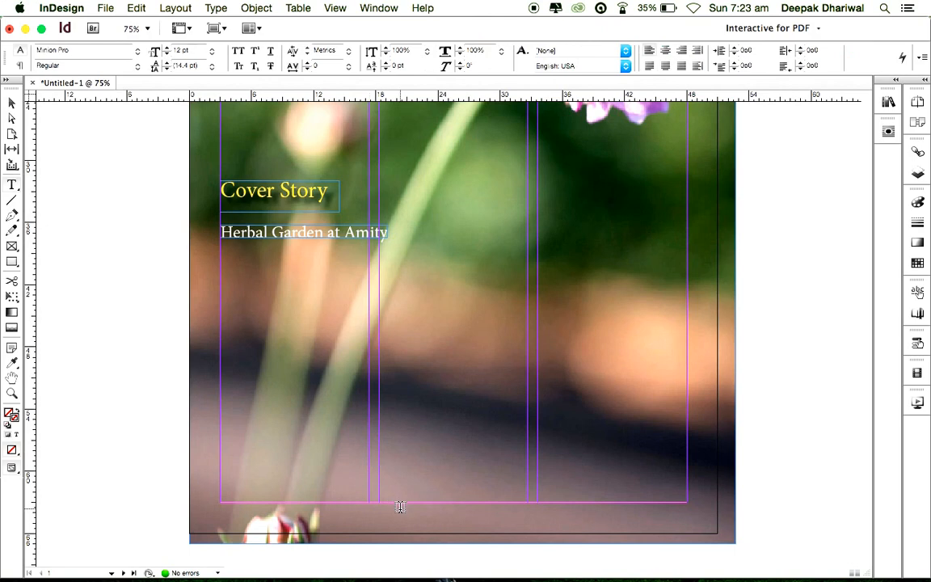
pyautogui.moveTo(394, 511); pyautogui.dragTo(532, 532)
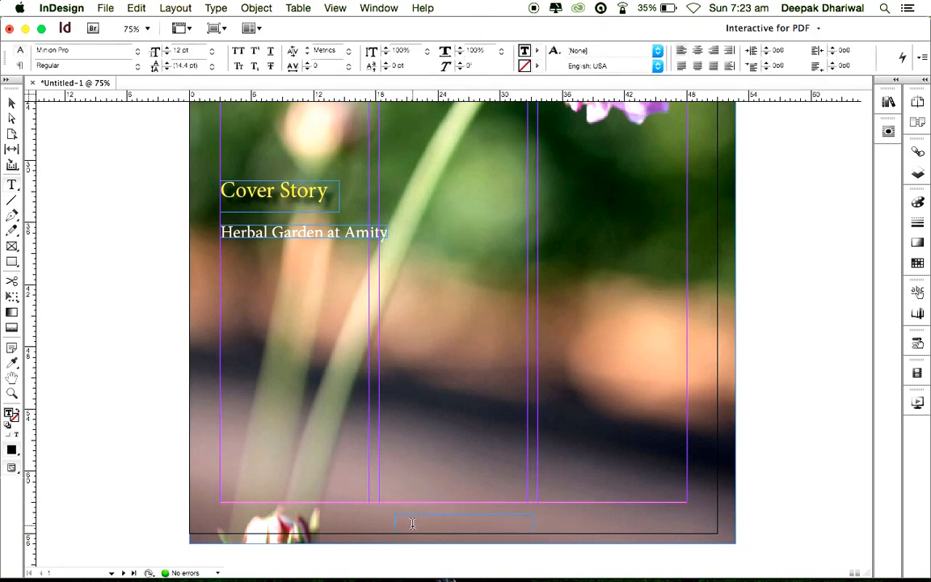
pyautogui.write('www.amity.edu')
pyautogui.press('Escape')
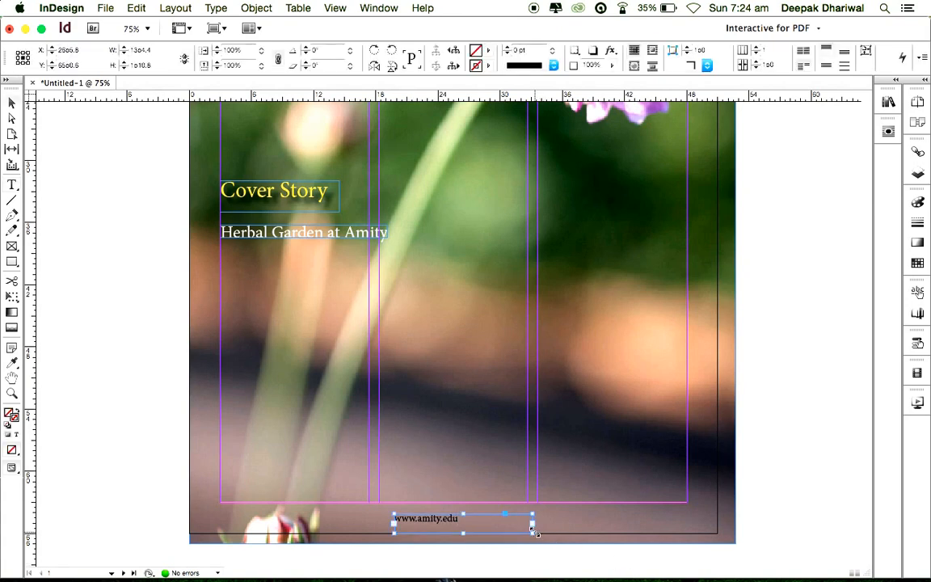
pyautogui.doubleClick(532, 529)
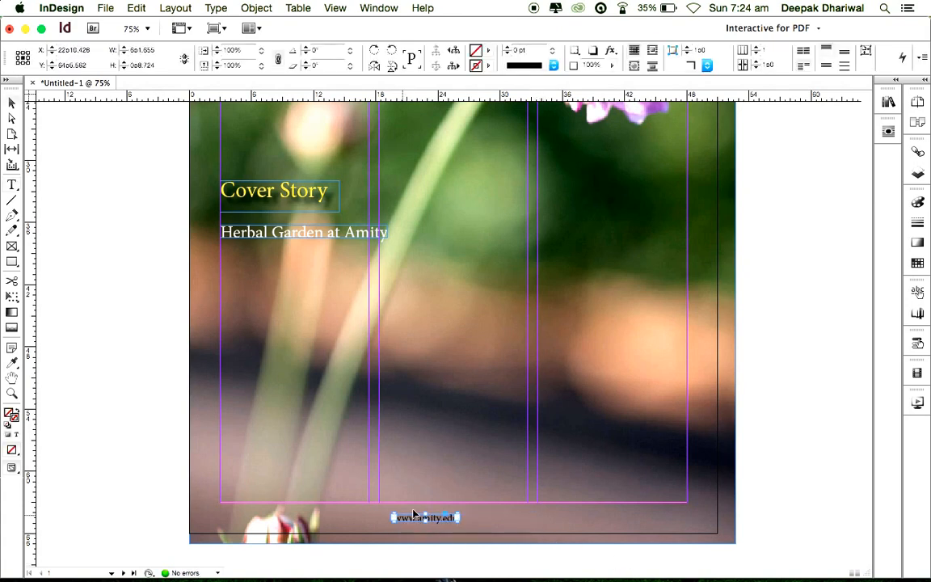
pyautogui.moveTo(436, 521)
pyautogui.mouseDown()
pyautogui.moveTo(483, 520)
pyautogui.moveTo(452, 518)
pyautogui.mouseUp()
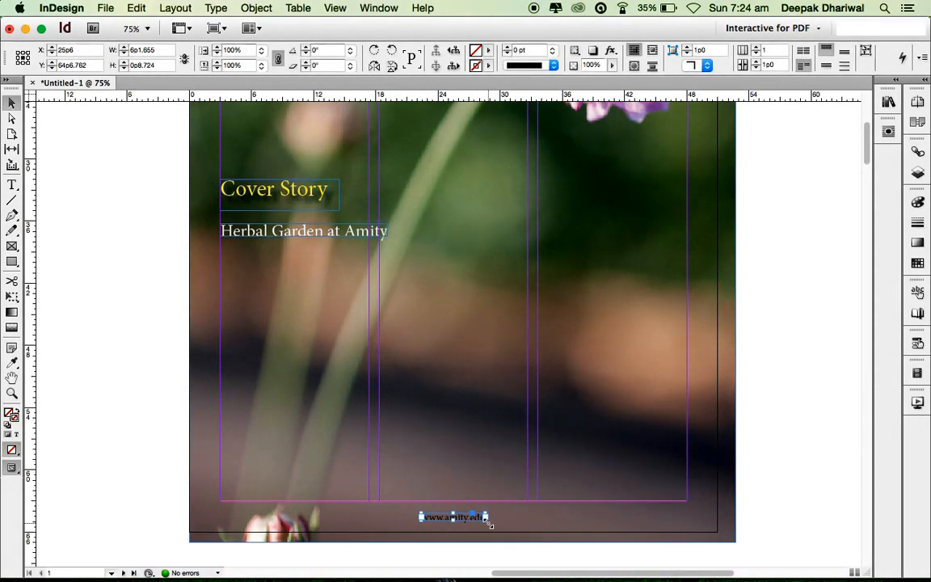
pyautogui.press('super+0')
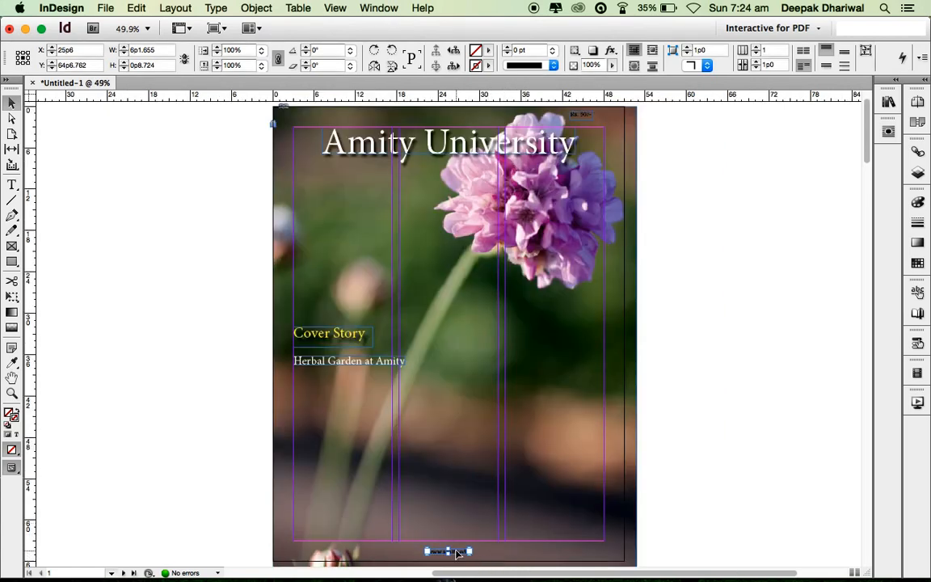
pyautogui.moveTo(449, 551); pyautogui.dragTo(458, 555)
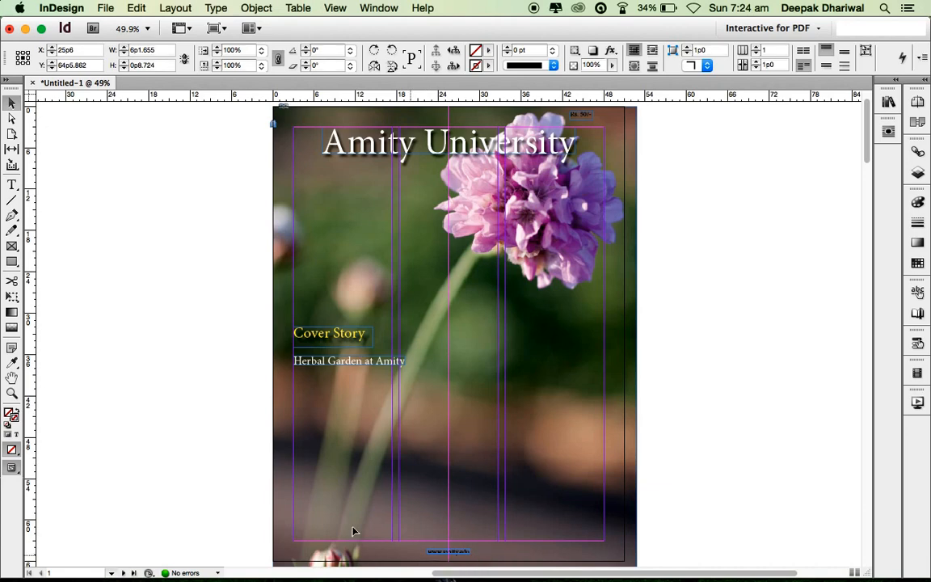
pyautogui.click(114, 229)
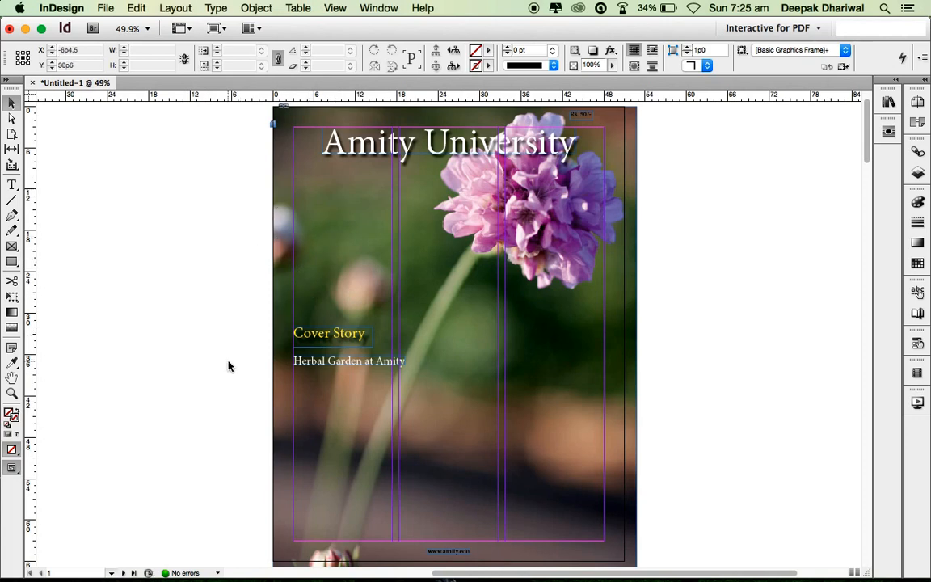
# - Scroll to page 2 and type 'Education' in a new frame at its top-left
pyautogui.scroll(-8, 228, 366)
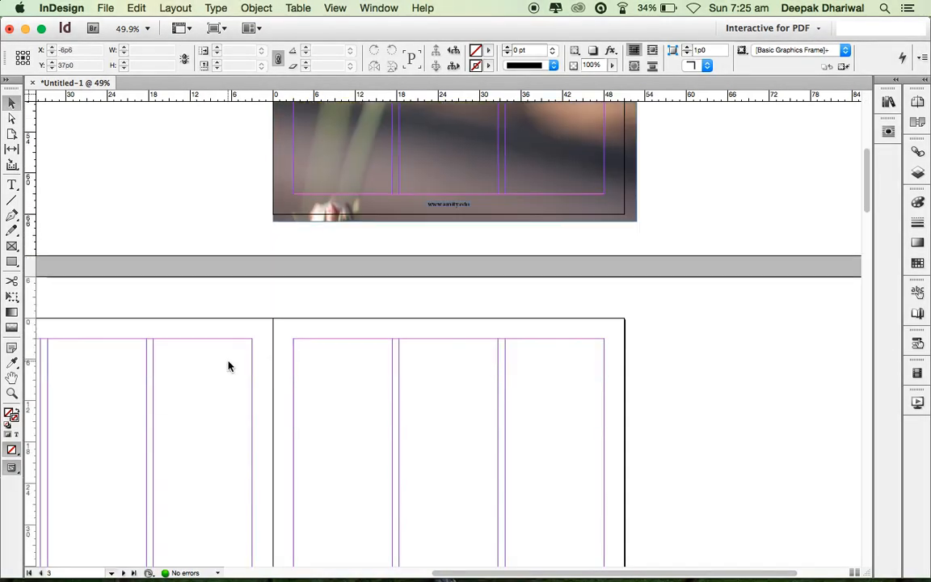
pyautogui.scroll(10, 228, 366)
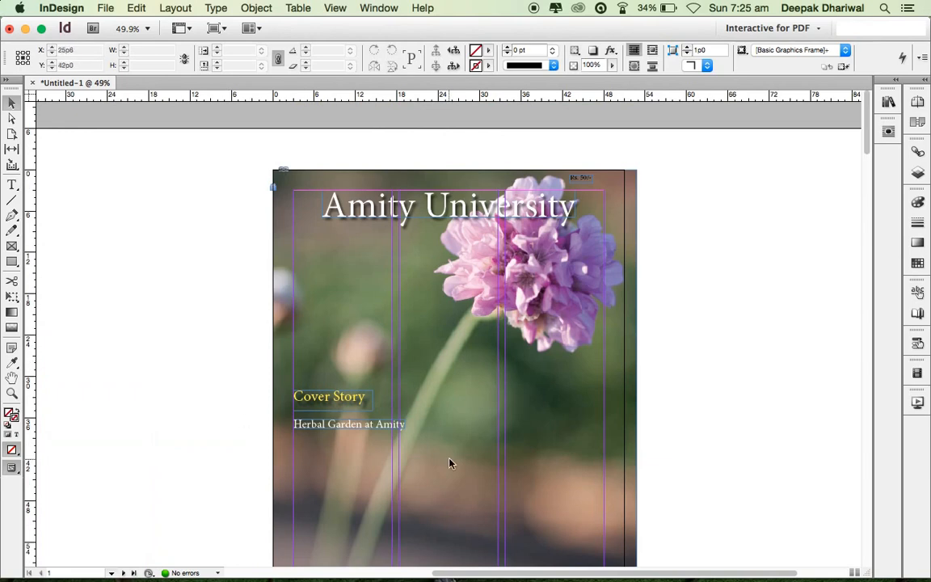
pyautogui.scroll(-3, 450, 463)
pyautogui.hscroll(-3, 450, 463)
pyautogui.hscroll(7, 450, 463)
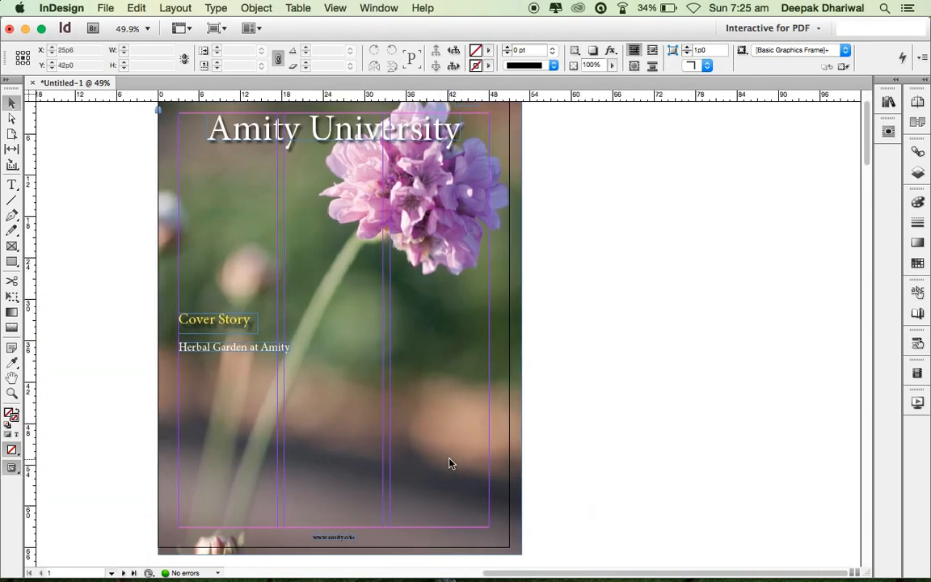
pyautogui.scroll(3, 450, 462)
pyautogui.hscroll(-3, 450, 463)
pyautogui.scroll(-15, 450, 463)
pyautogui.hscroll(-10, 450, 463)
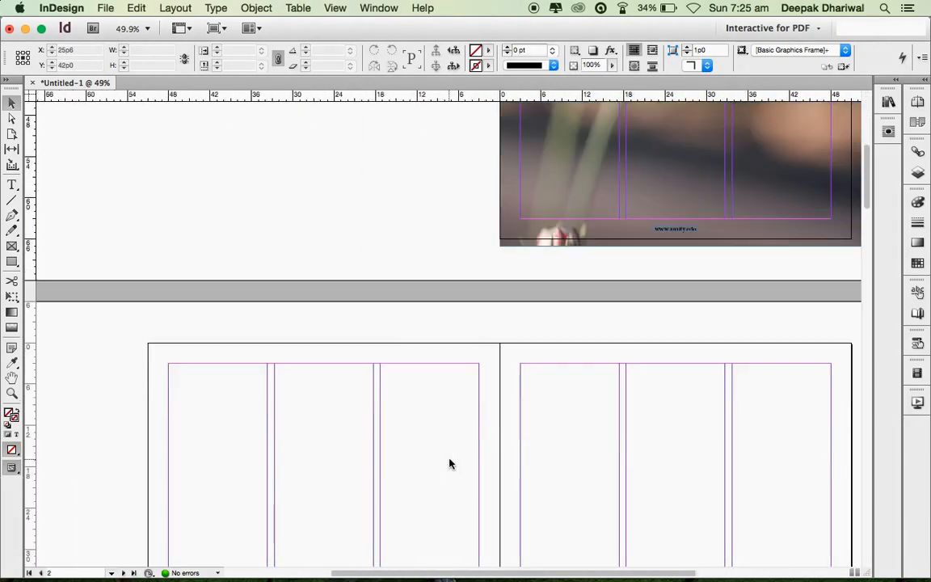
pyautogui.scroll(-10, 404, 426)
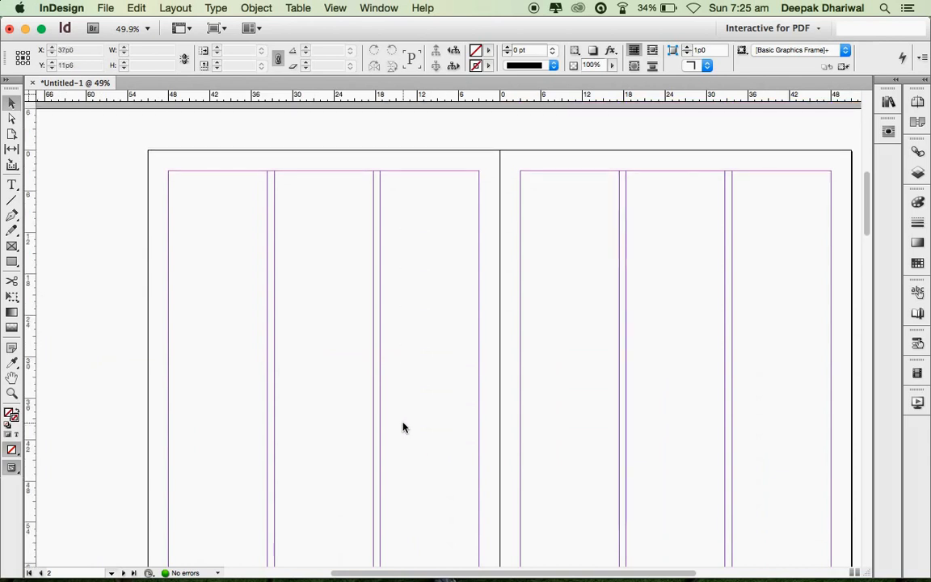
pyautogui.hscroll(-3, 404, 426)
pyautogui.scroll(3, 404, 427)
pyautogui.scroll(-2, 404, 426)
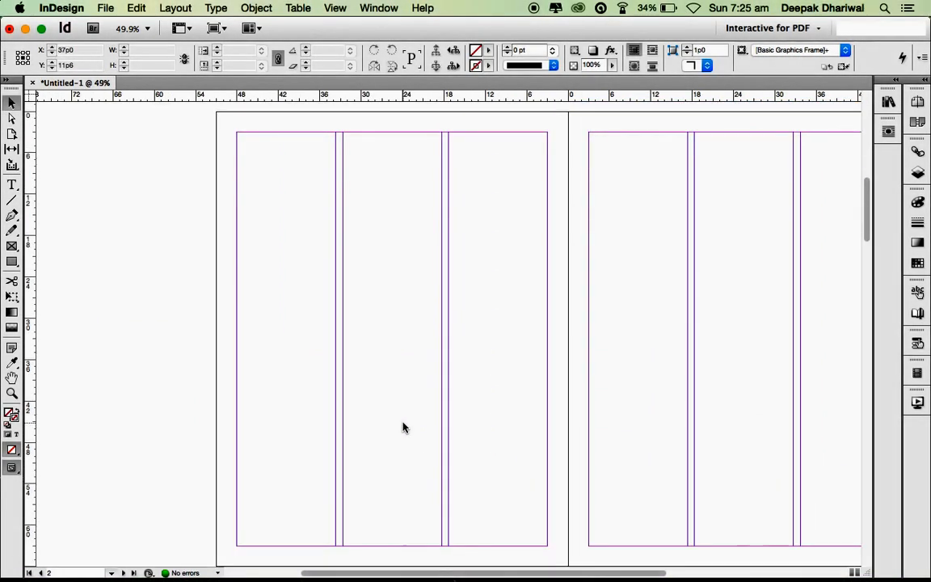
pyautogui.click(14, 185)
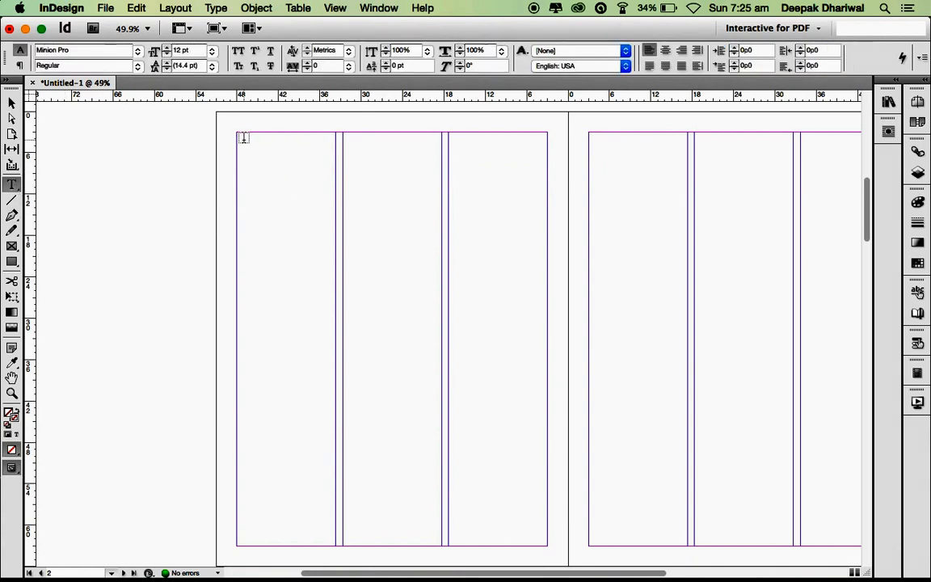
pyautogui.moveTo(243, 139); pyautogui.dragTo(533, 224)
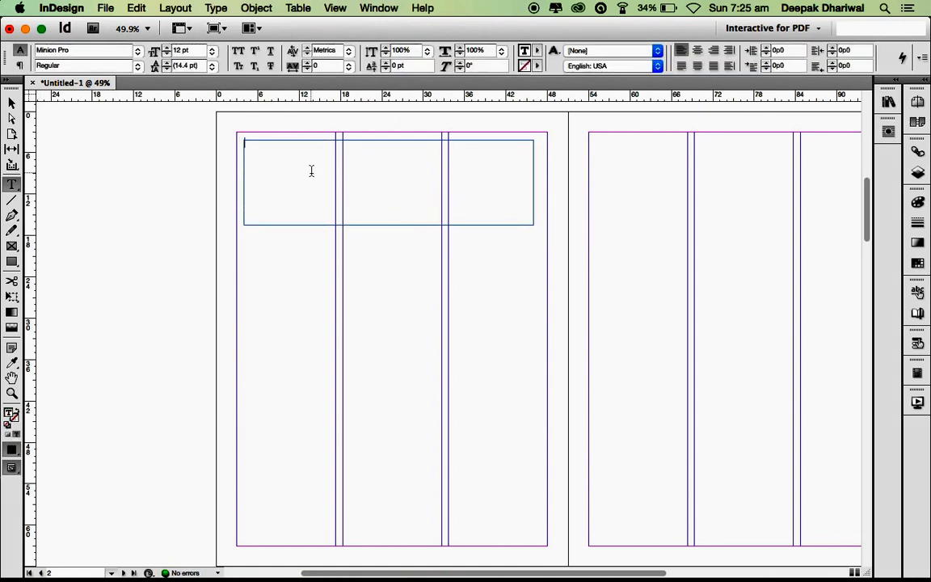
pyautogui.write('Education')
pyautogui.press('super+a')
pyautogui.press('Escape')
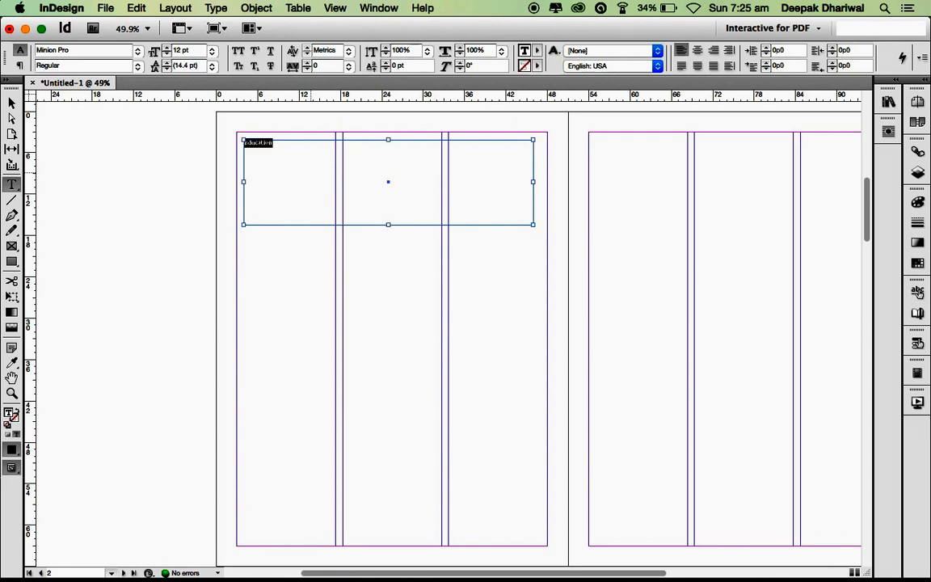
# - Enlarge Education to 112 pt and set its Minion Pro style to Bold
pyautogui.press('super+shift+period')
pyautogui.press('super+shift+period')
pyautogui.press('super+shift+period')
pyautogui.press('super+shift+period')
pyautogui.press('super+shift+period')
pyautogui.press('super+shift+period')
pyautogui.press('super+shift+period')
pyautogui.press('super+shift+period')
pyautogui.press('super+shift+period')
pyautogui.press('super+shift+period')
pyautogui.press('super+shift+period')
pyautogui.press('super+shift+period')
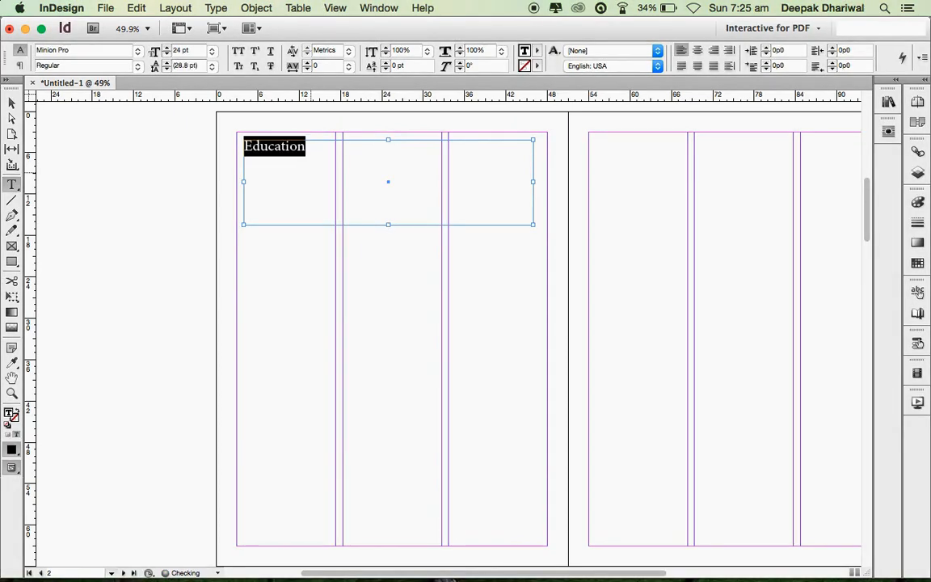
pyautogui.press('super+shift+period')
pyautogui.press('super+shift+period')
pyautogui.press('super+shift+period')
pyautogui.press('super+shift+period')
pyautogui.press('super+shift+period')
pyautogui.press('super+shift+period')
pyautogui.press('super+shift+period')
pyautogui.press('super+shift+period')
pyautogui.press('super+shift+period')
pyautogui.press('super+shift+period')
pyautogui.press('super+shift+period')
pyautogui.press('super+shift+period')
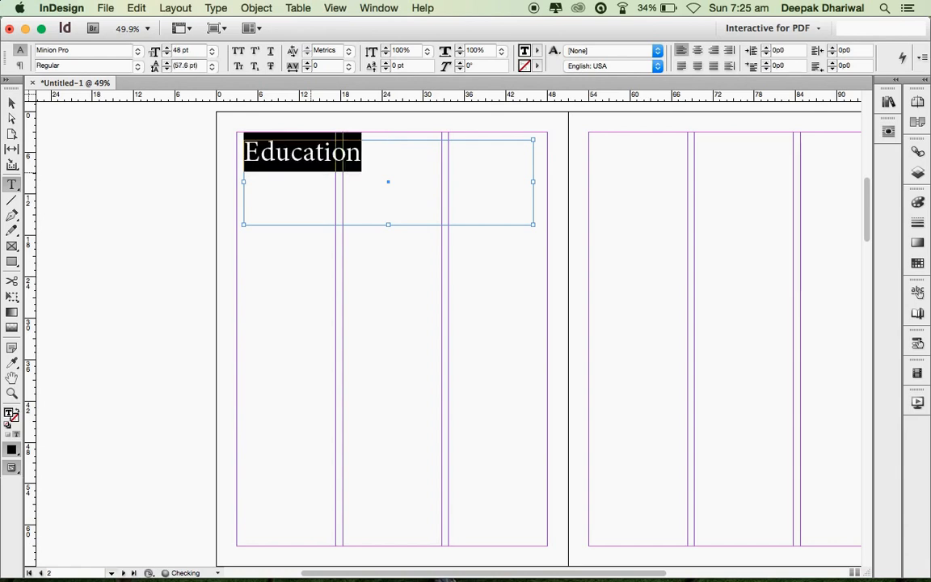
pyautogui.press('super+shift+period')
pyautogui.press('super+shift+period')
pyautogui.press('super+shift+period')
pyautogui.press('super+shift+period')
pyautogui.press('super+shift+period')
pyautogui.press('super+shift+period')
pyautogui.press('super+shift+period')
pyautogui.press('super+shift+period')
pyautogui.press('super+shift+period')
pyautogui.press('super+shift+period')
pyautogui.press('super+shift+period')
pyautogui.press('super+shift+period')
pyautogui.press('super+shift+period')
pyautogui.press('super+shift+period')
pyautogui.press('super+shift+period')
pyautogui.press('super+shift+period')
pyautogui.press('super+shift+period')
pyautogui.press('super+shift+period')
pyautogui.press('super+shift+period')
pyautogui.press('super+shift+period')
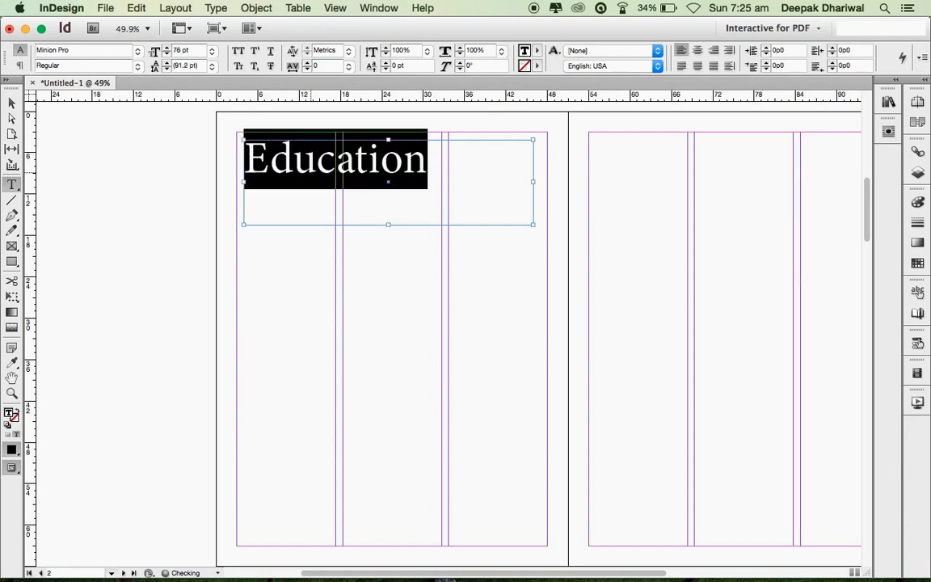
pyautogui.press('super+shift+period')
pyautogui.press('super+shift+period')
pyautogui.press('super+shift+period')
pyautogui.press('super+shift+period')
pyautogui.press('super+shift+period')
pyautogui.press('super+shift+period')
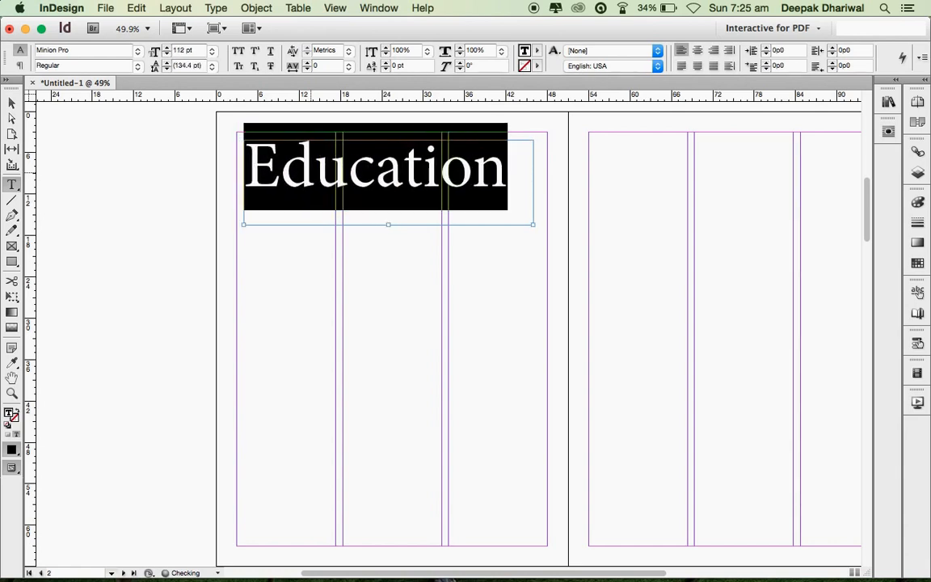
pyautogui.click(139, 68)
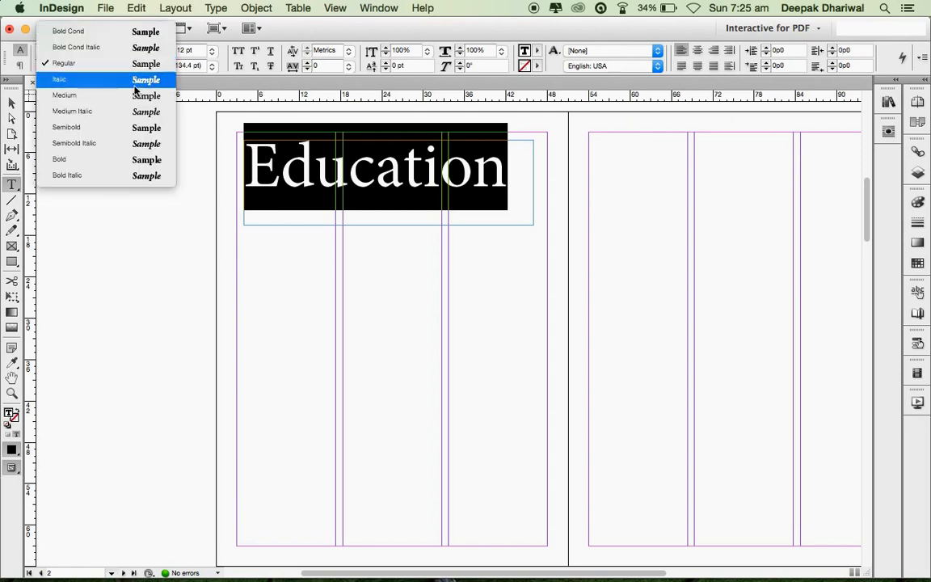
pyautogui.click(125, 160)
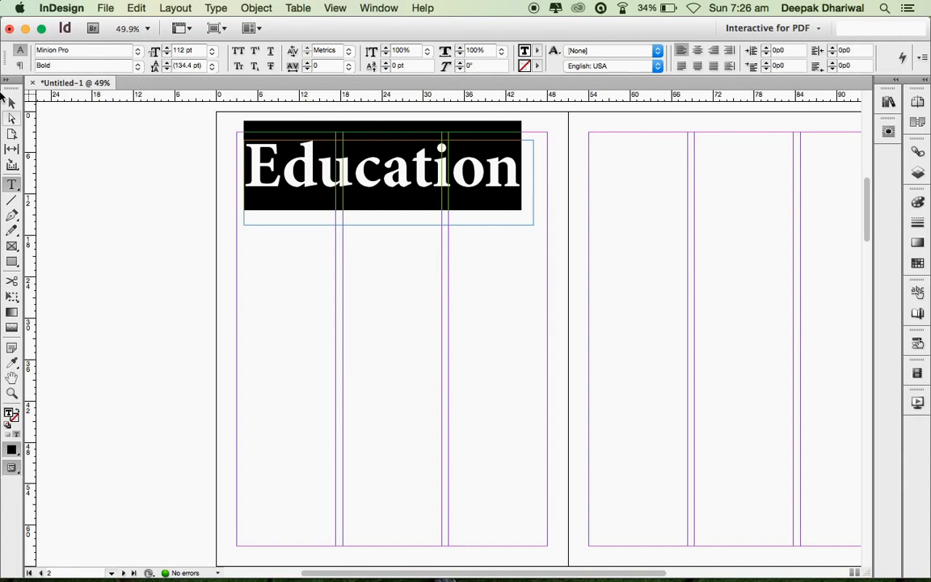
pyautogui.click(13, 106)
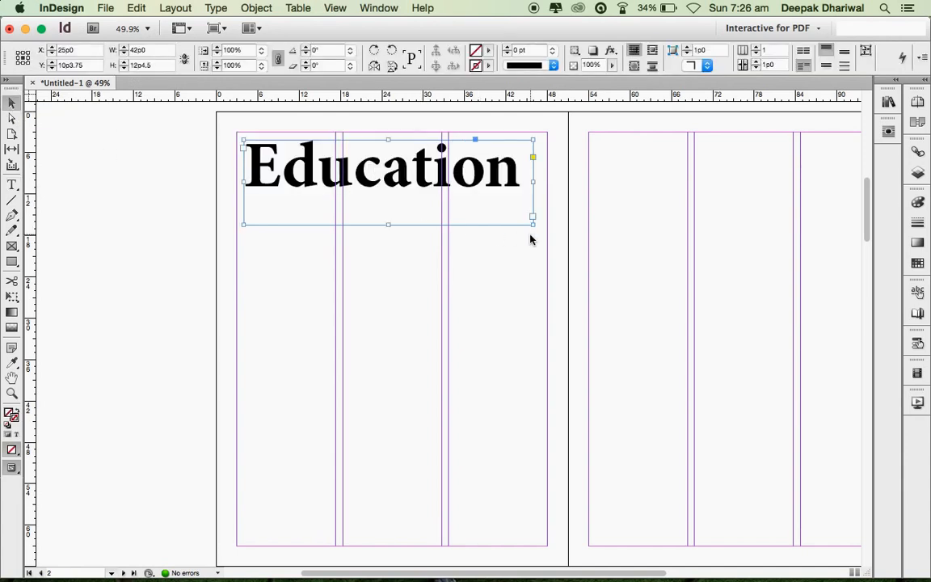
# - Fit the Education frame to its text, then align and stretch it to the 45p0 margin width
pyautogui.rightClick(474, 209)
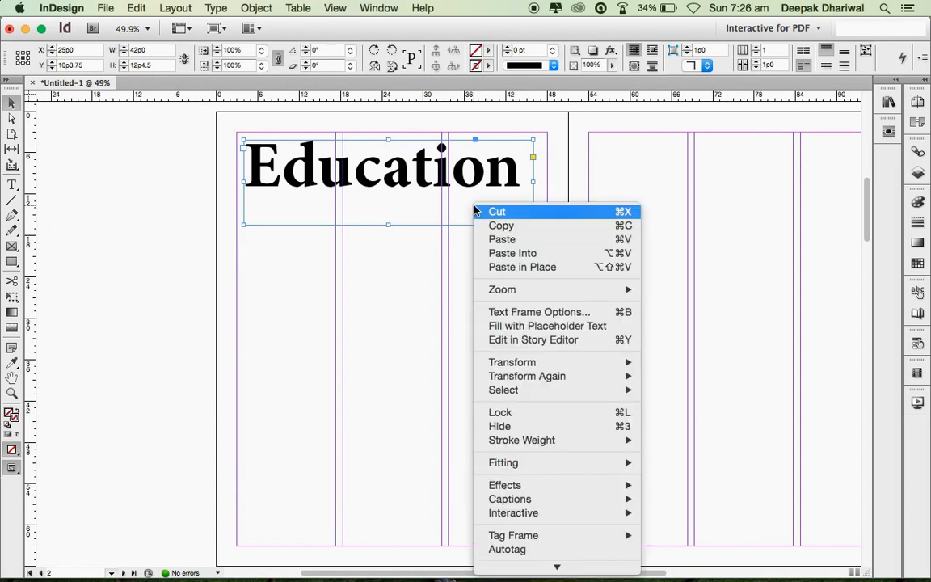
pyautogui.moveTo(536, 465)
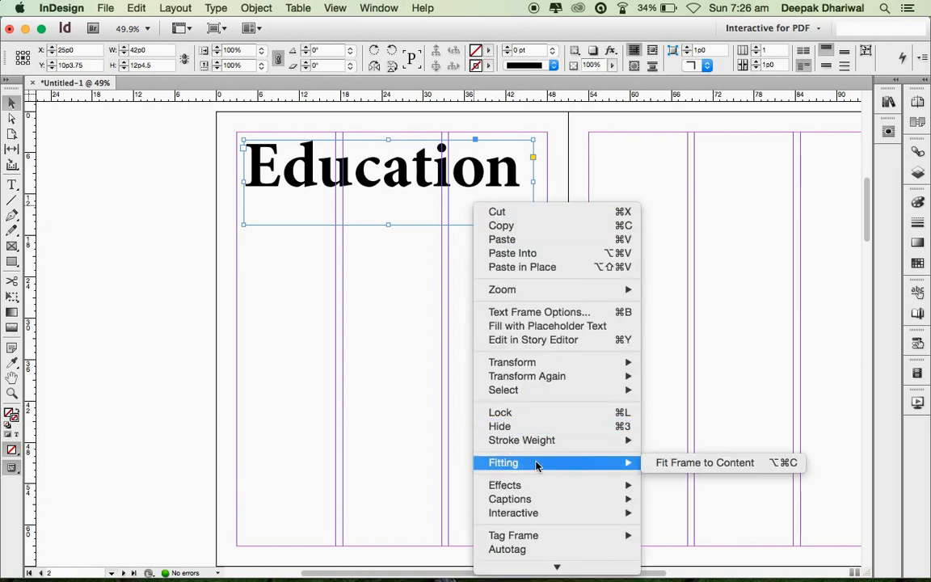
pyautogui.click(671, 463)
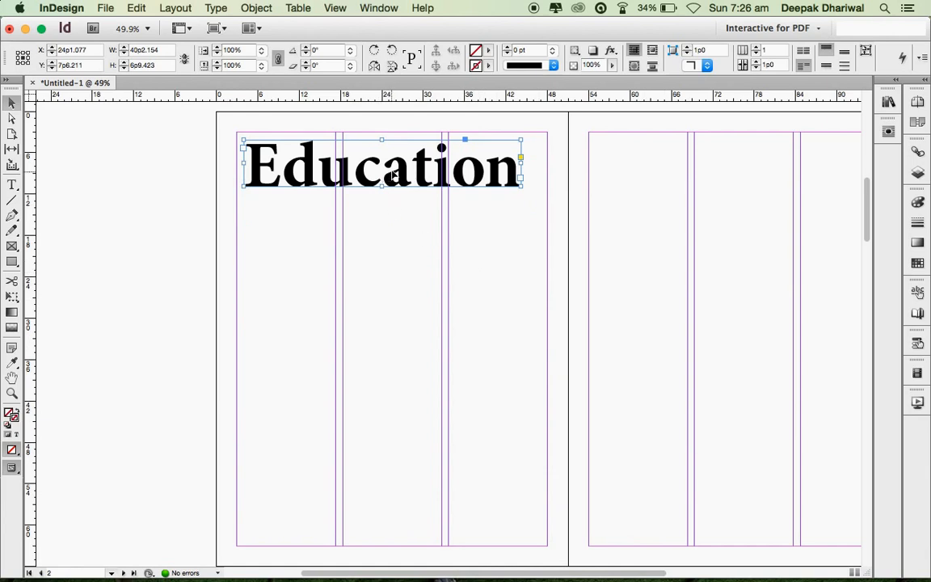
pyautogui.moveTo(390, 157); pyautogui.dragTo(410, 162)
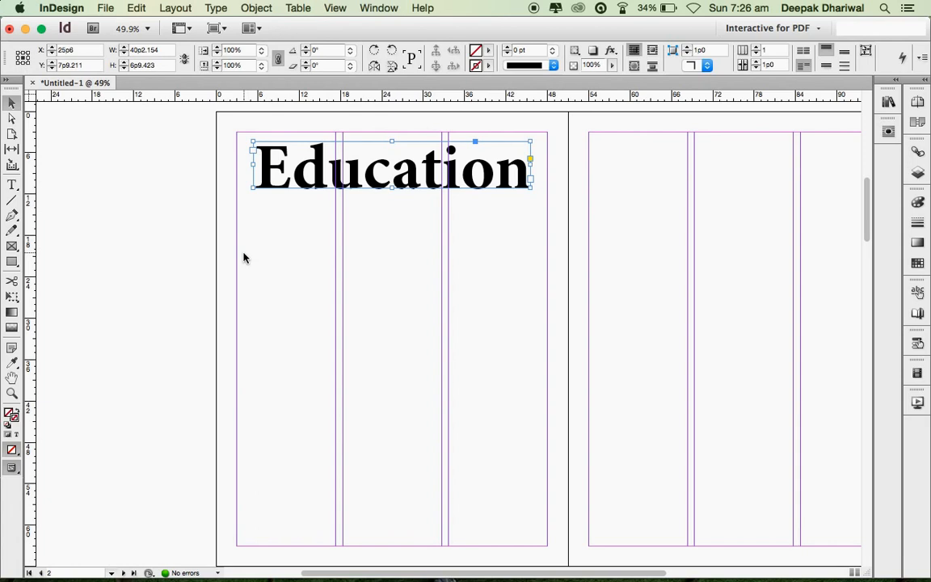
pyautogui.moveTo(355, 152); pyautogui.dragTo(338, 151)
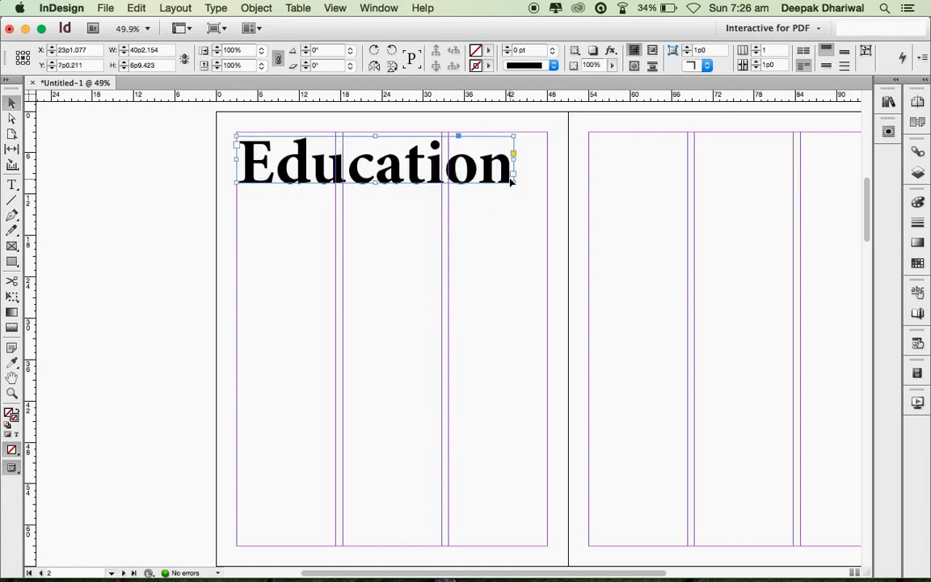
pyautogui.moveTo(512, 182); pyautogui.dragTo(199, 160)
# - Resize the Education title to 124 pt and check it in Preview mode
pyautogui.doubleClick(497, 168)
pyautogui.press('super+shift+period')
pyautogui.press('super+shift+period')
pyautogui.press('super+shift+period')
pyautogui.press('super+shift+period')
pyautogui.press('super+shift+period')
pyautogui.press('super+shift+period')
pyautogui.press('super+shift+period')
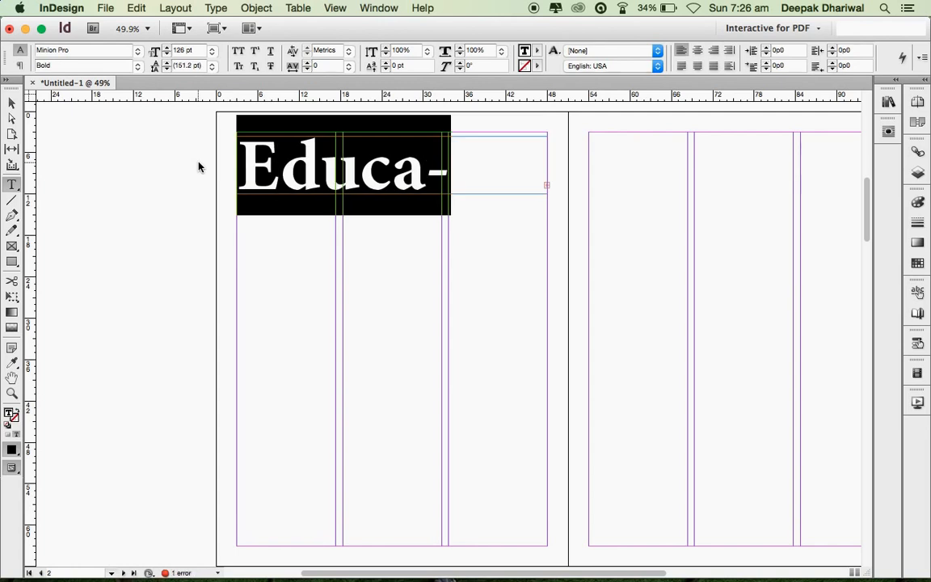
pyautogui.press('super+shift+comma')
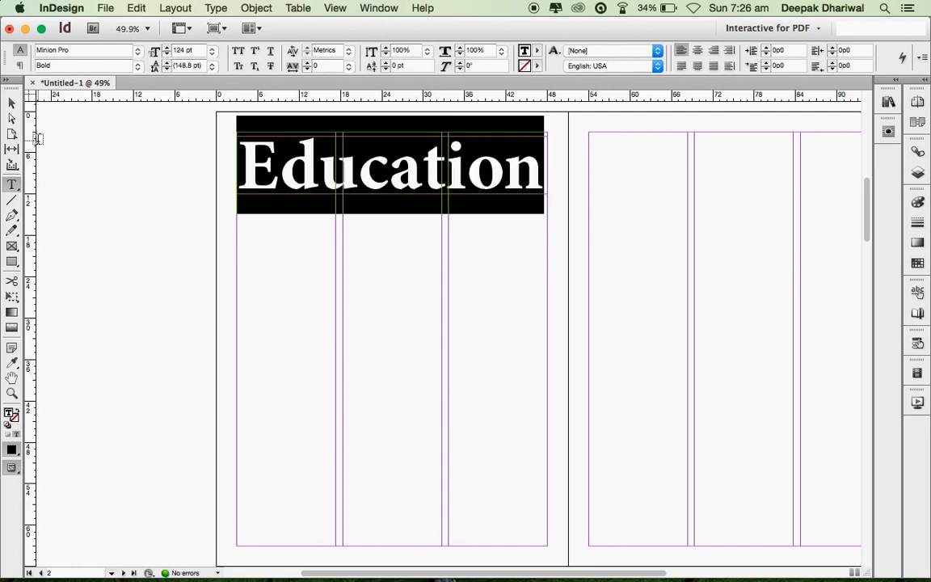
pyautogui.click(11, 103)
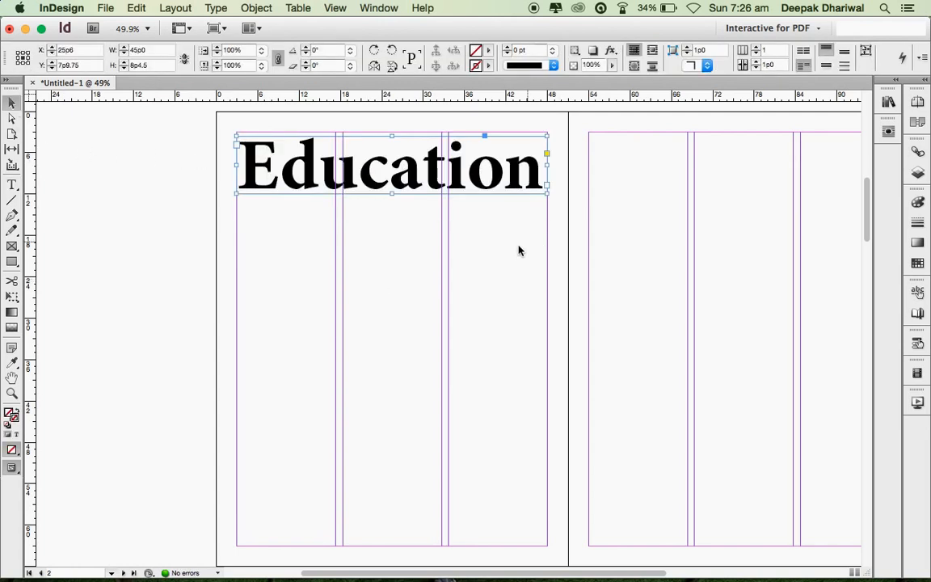
pyautogui.click(387, 258)
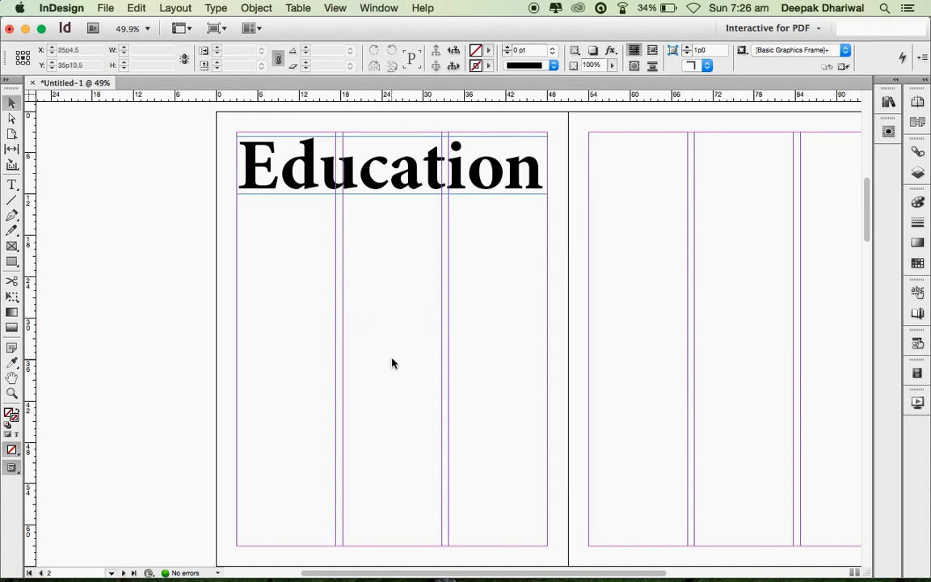
pyautogui.press('w')
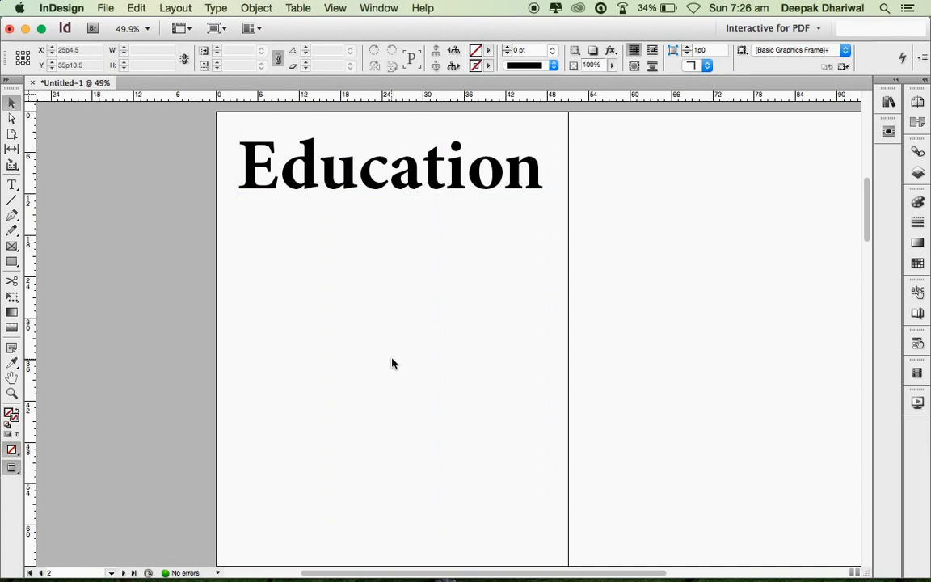
pyautogui.press('w')
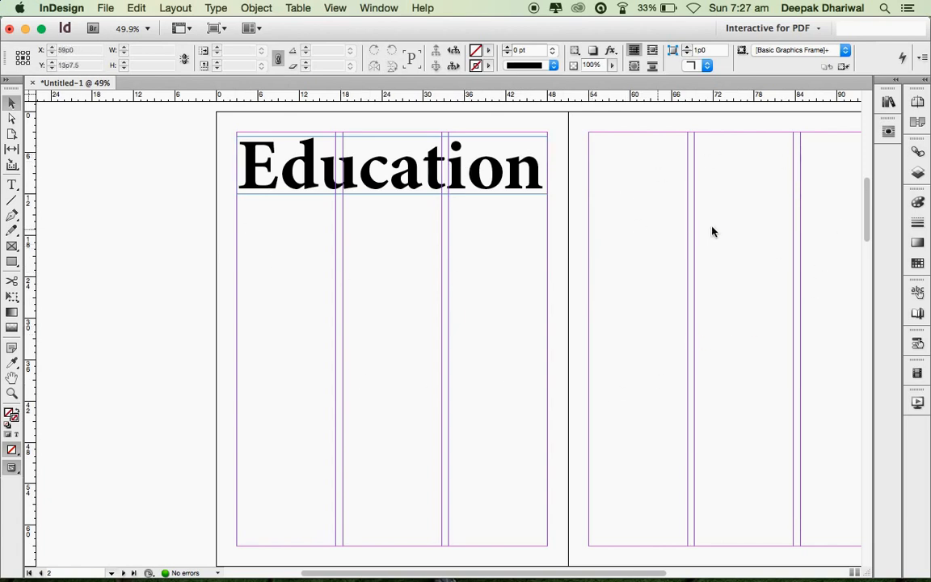
# - Type 'The World of' in a small new frame above the Education title
pyautogui.click(11, 183)
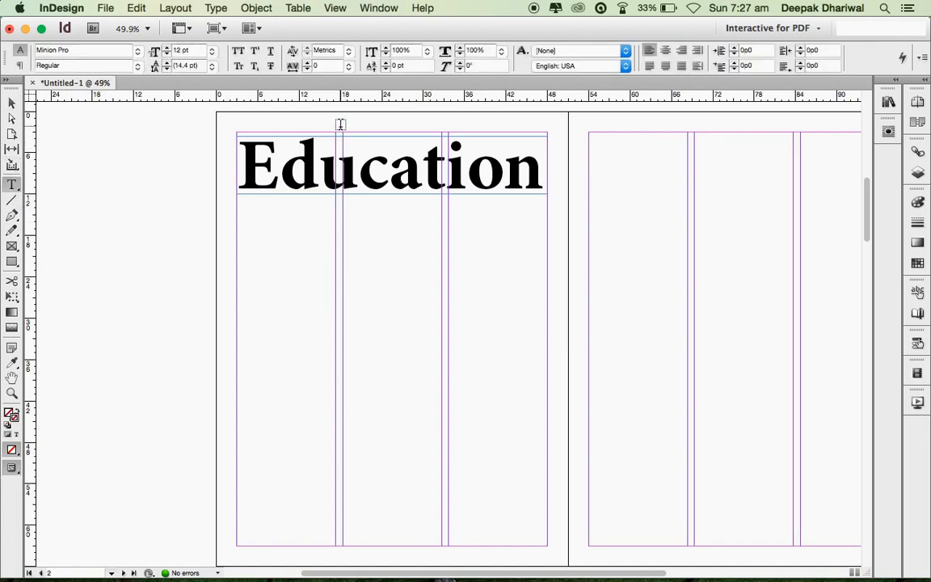
pyautogui.moveTo(340, 126); pyautogui.dragTo(431, 148)
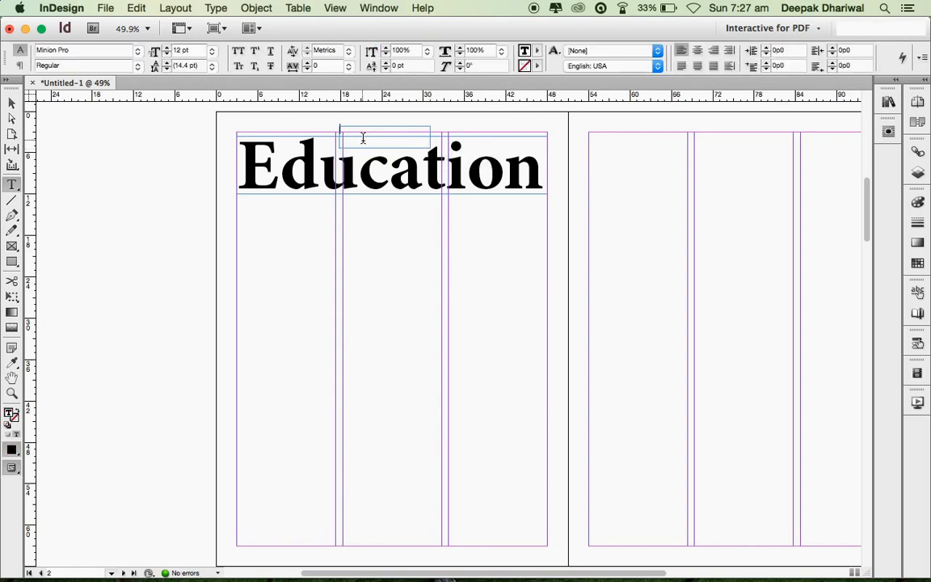
pyautogui.write('The World of')
pyautogui.press('Escape')
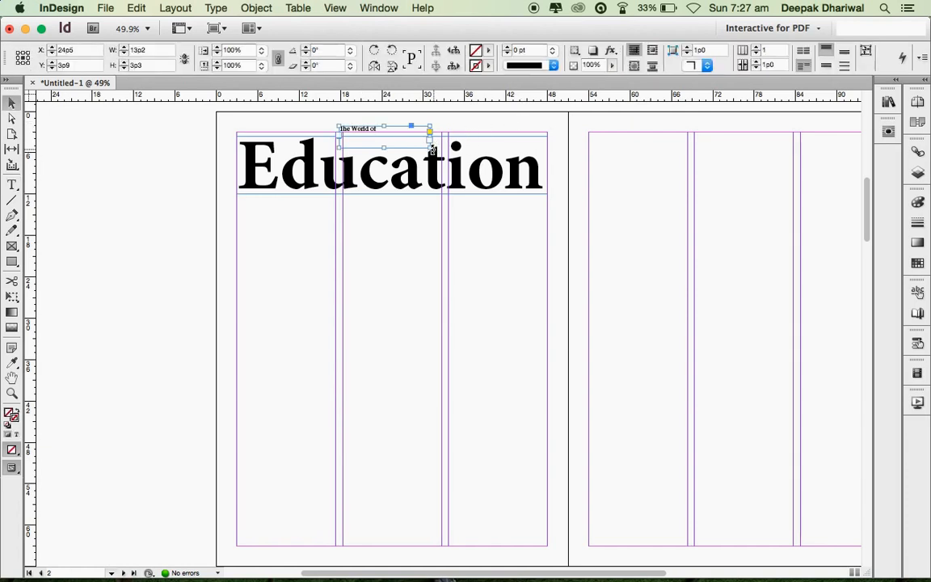
pyautogui.doubleClick(432, 151)
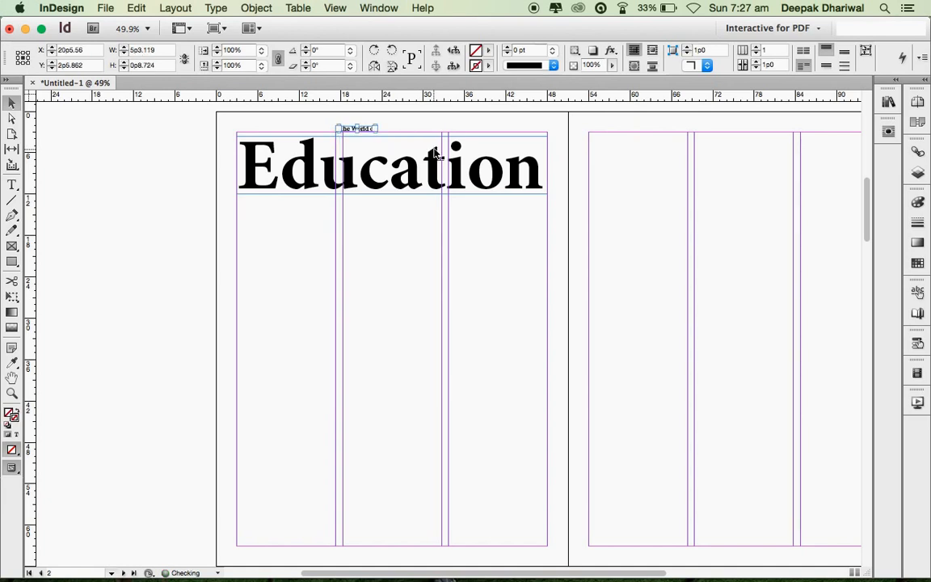
pyautogui.moveTo(375, 133); pyautogui.dragTo(283, 129)
# - Make 'The World of' 18 pt Bold, fit its frame, and tuck it over the headline
pyautogui.doubleClick(384, 133)
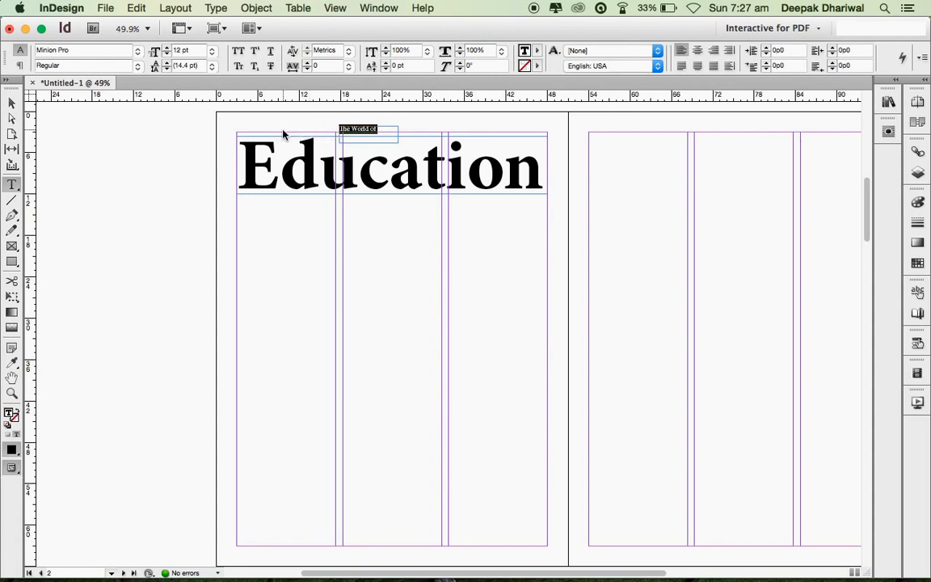
pyautogui.press('super+shift+period')
pyautogui.press('super+shift+period')
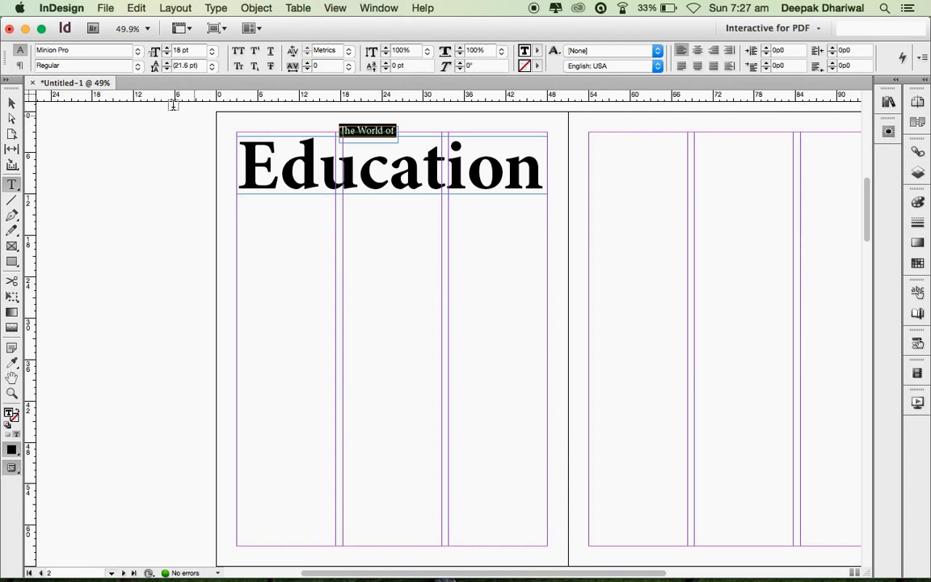
pyautogui.click(138, 68)
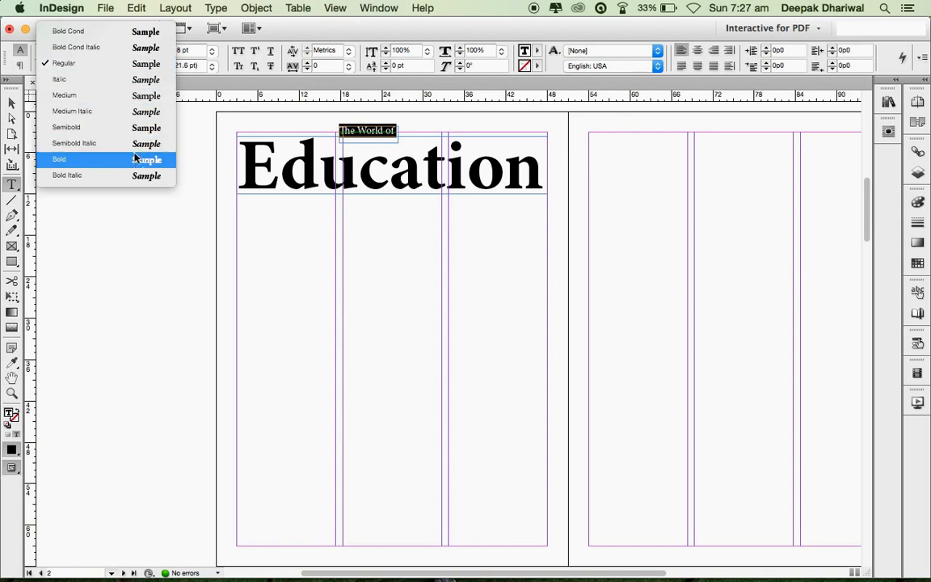
pyautogui.click(137, 165)
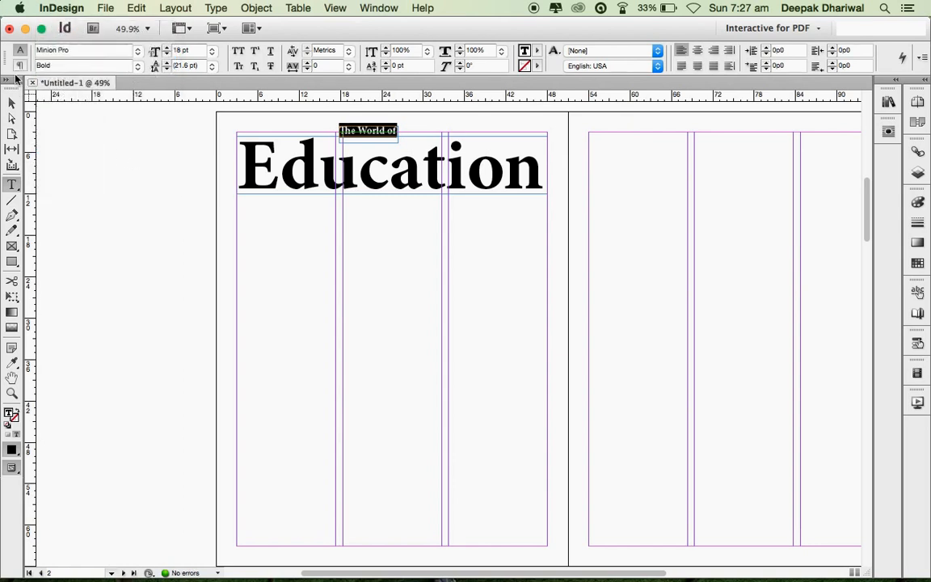
pyautogui.click(13, 104)
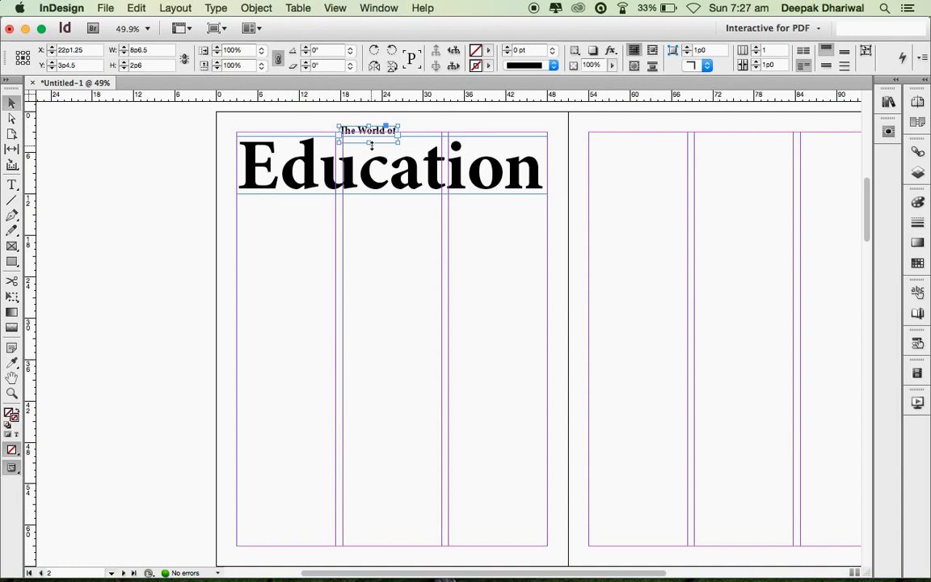
pyautogui.press('alt+super+c')
pyautogui.moveTo(346, 132); pyautogui.dragTo(329, 146)
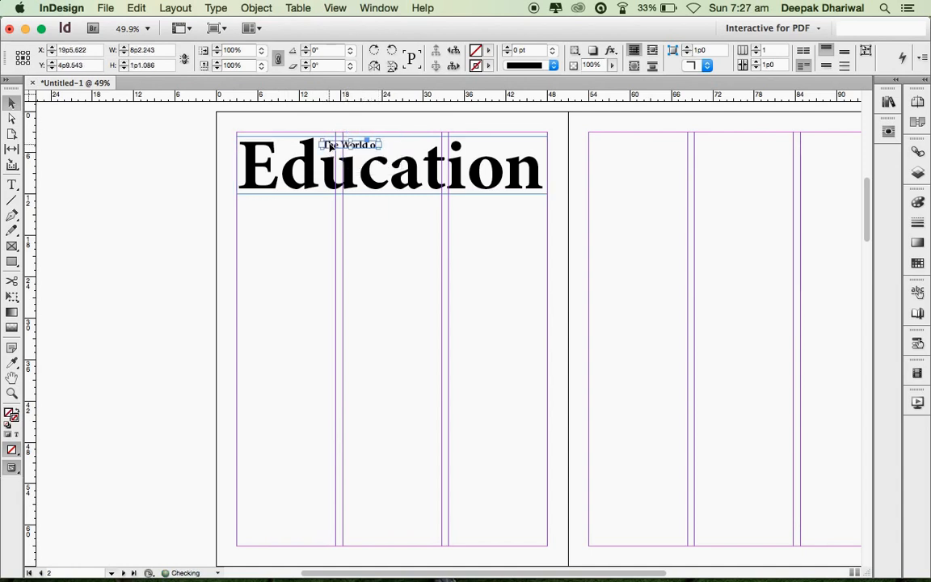
pyautogui.click(583, 138)
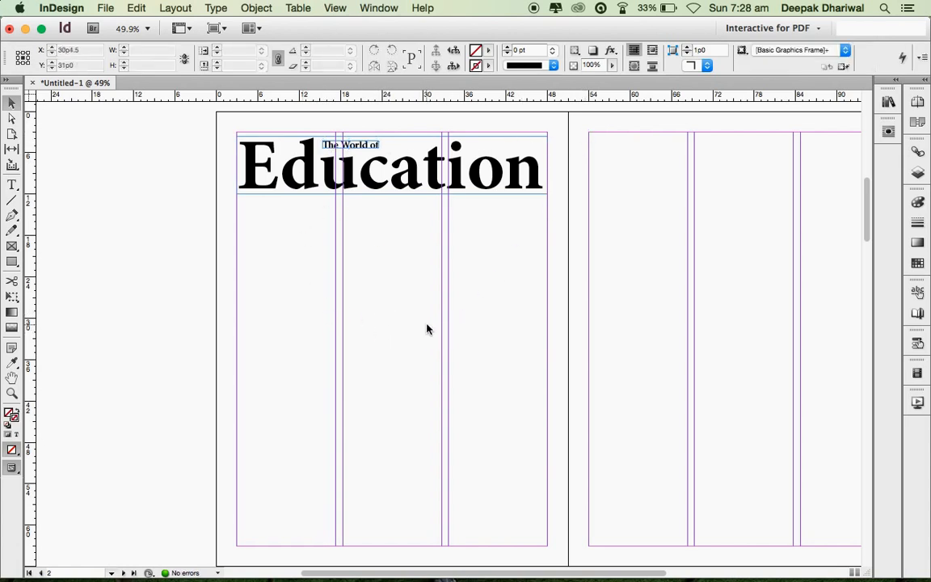
# - Place Coittower.jpg (Cmd+D) and drag out its frame below the Education heading
pyautogui.scroll(-2, 383, 251)
pyautogui.press('super+d')
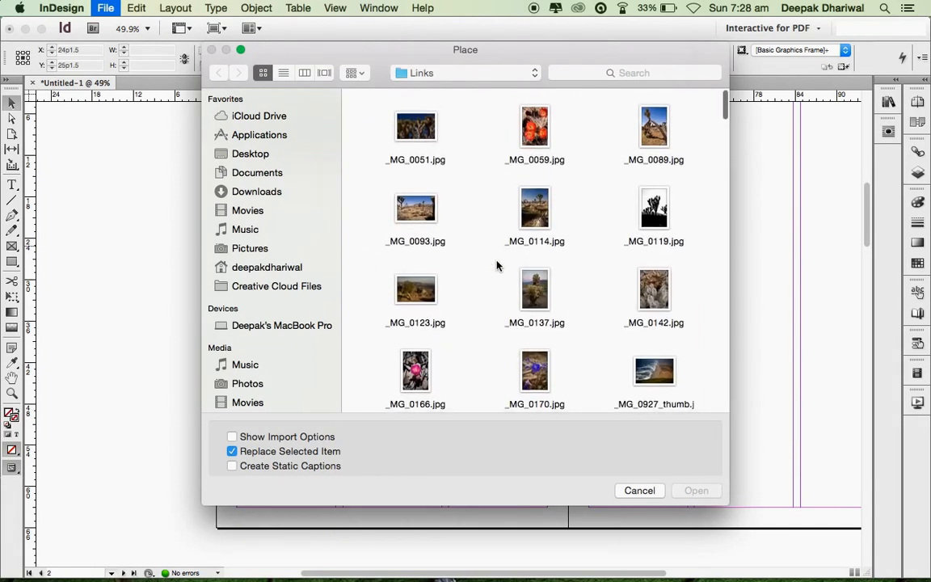
pyautogui.scroll(-15, 496, 265)
pyautogui.click(661, 256)
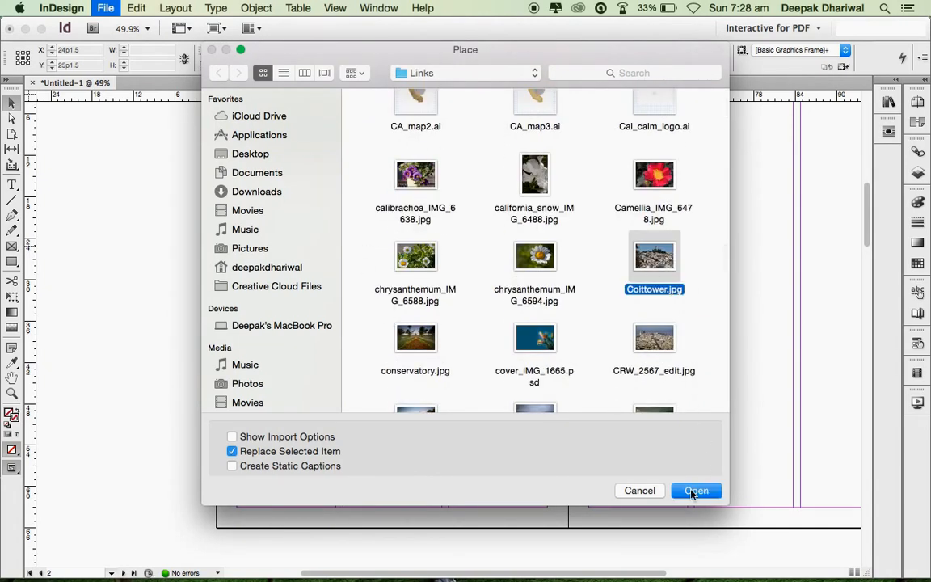
pyautogui.click(694, 491)
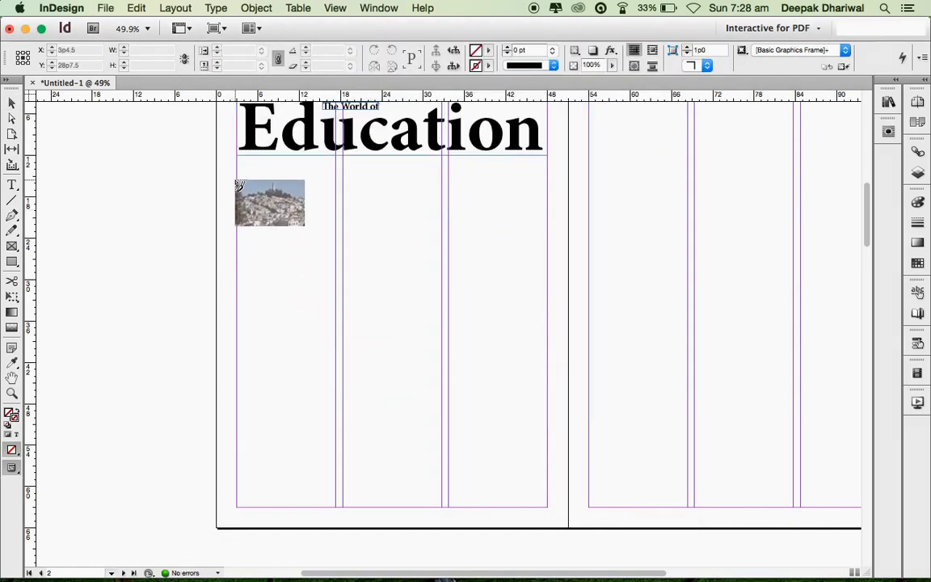
pyautogui.scroll(2, 239, 181)
pyautogui.scroll(-2, 238, 210)
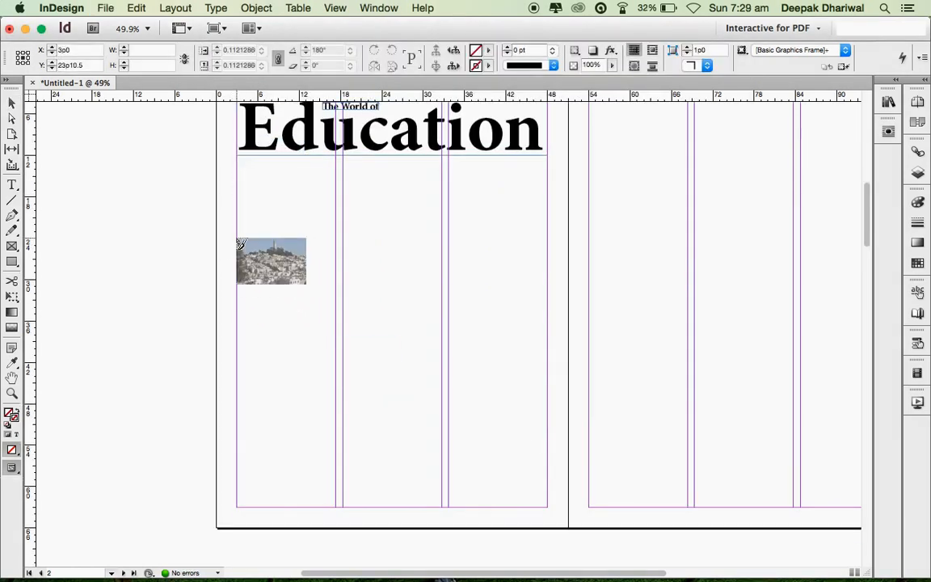
pyautogui.moveTo(237, 238); pyautogui.dragTo(546, 330)
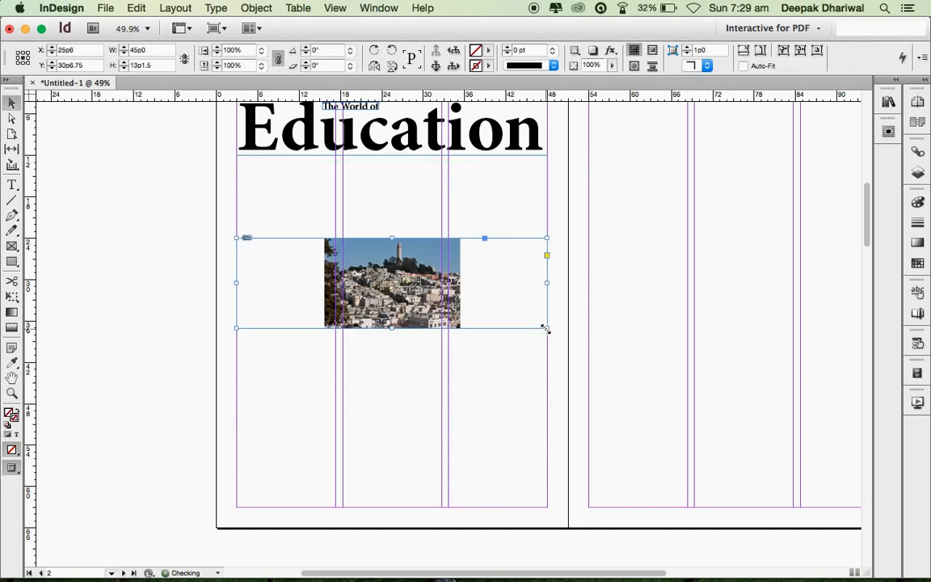
# - Fill the frame proportionally with the Coittower photo and shift the picture to show the tower
pyautogui.rightClick(455, 277)
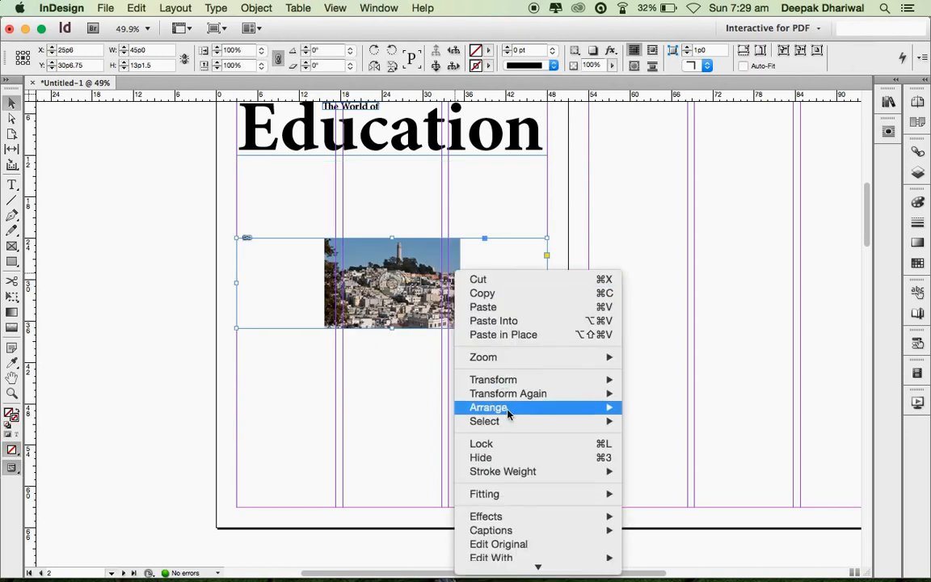
pyautogui.moveTo(515, 495)
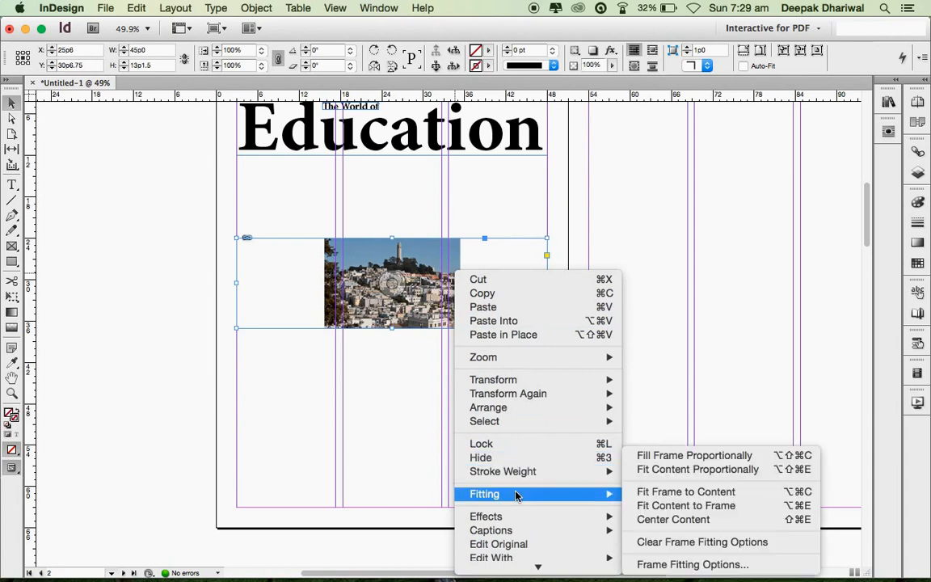
pyautogui.click(675, 457)
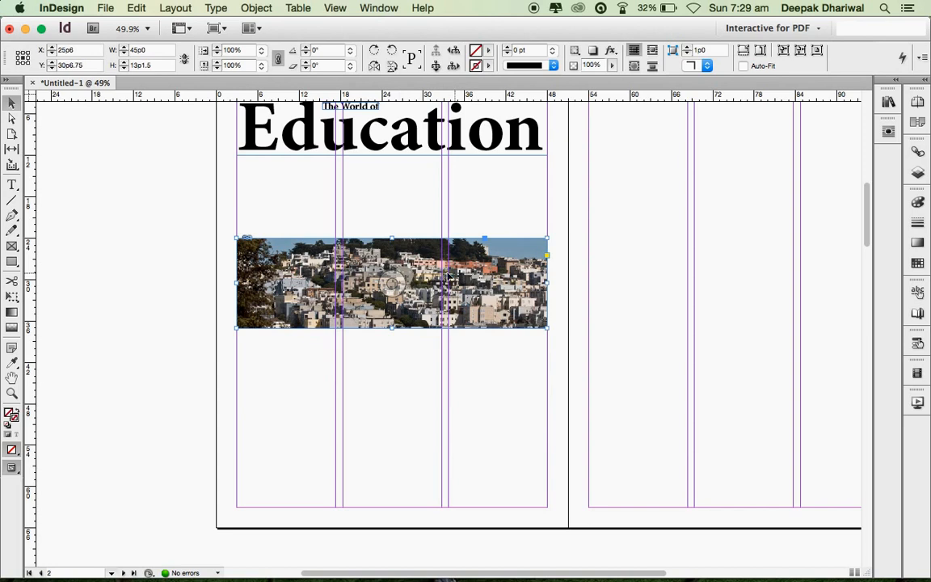
pyautogui.click(391, 286)
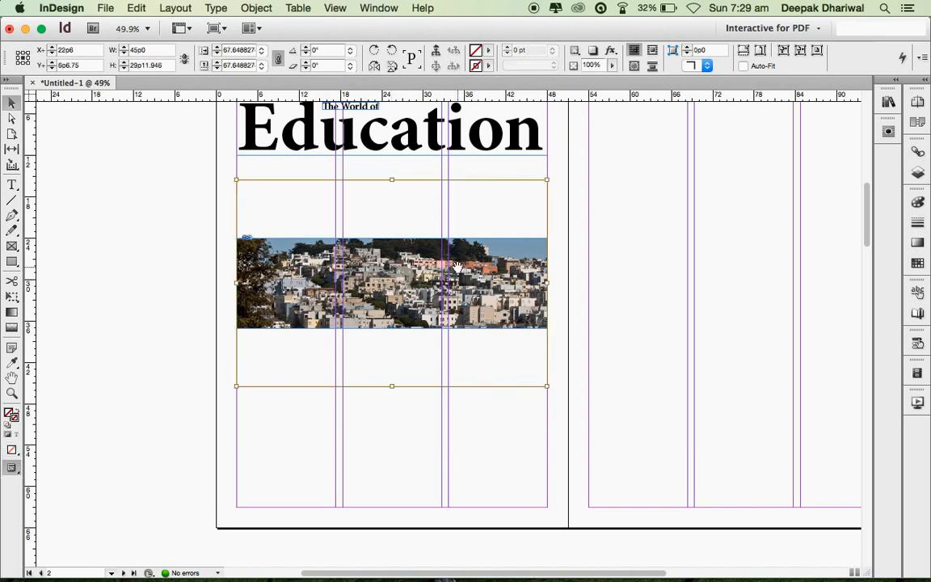
pyautogui.moveTo(473, 268); pyautogui.dragTo(479, 289)
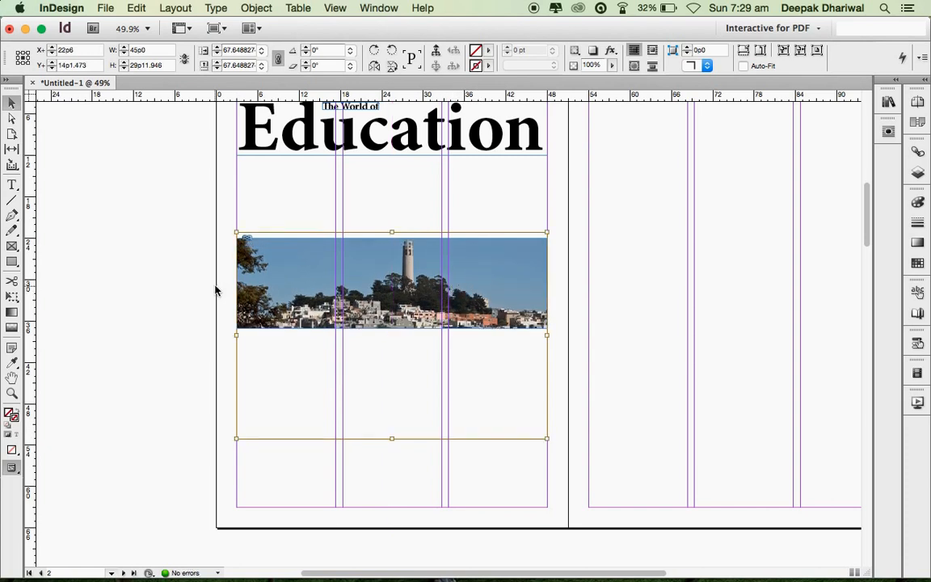
pyautogui.click(110, 198)
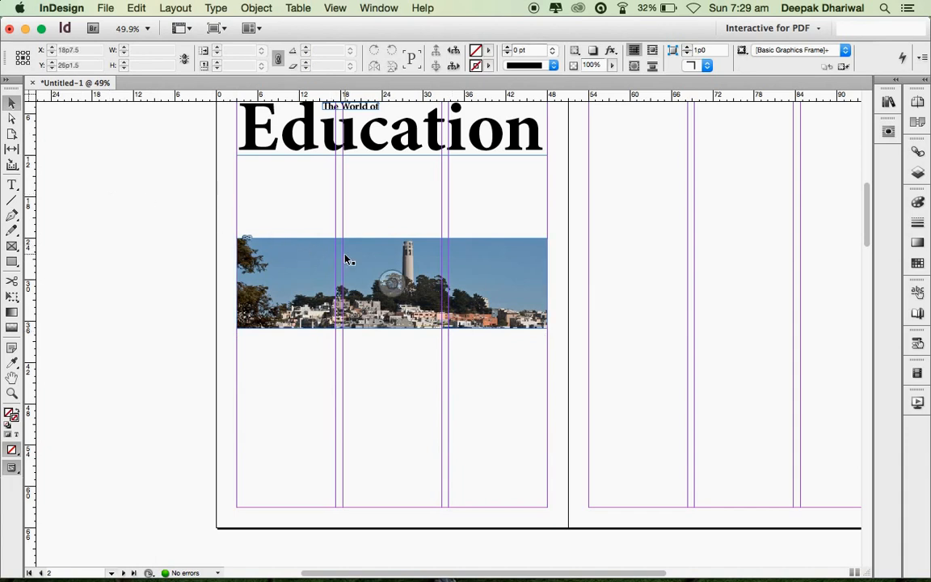
pyautogui.click(380, 252)
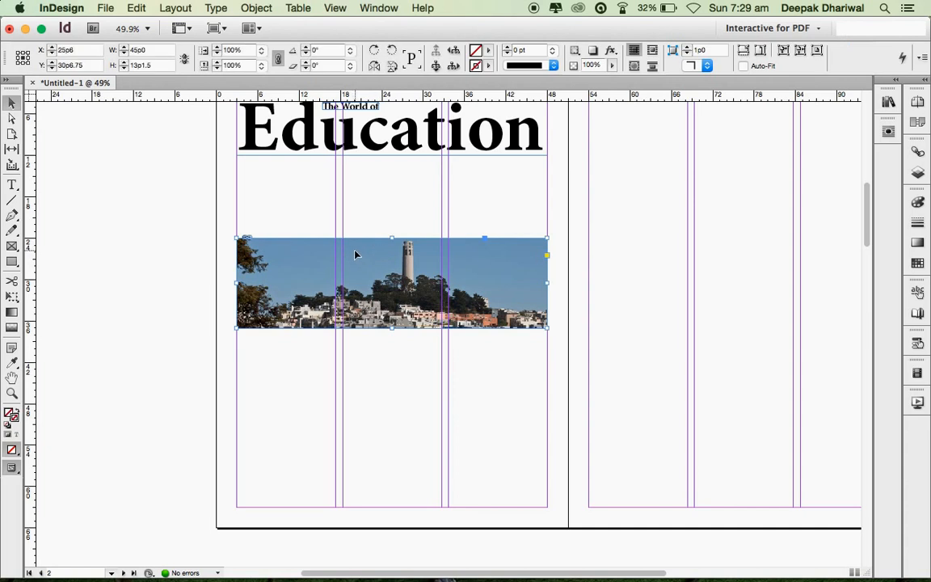
# - Drag the Coittower photo frame up beneath the Education heading and nudge it to Y 21p3.75
pyautogui.moveTo(364, 258); pyautogui.dragTo(362, 177)
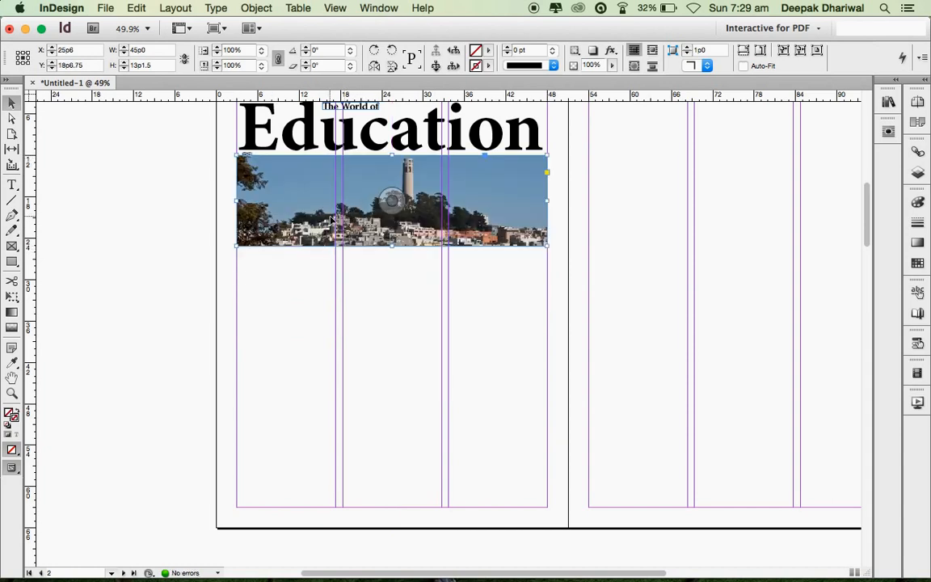
pyautogui.press('Down')
pyautogui.press('Down')
pyautogui.press('Down')
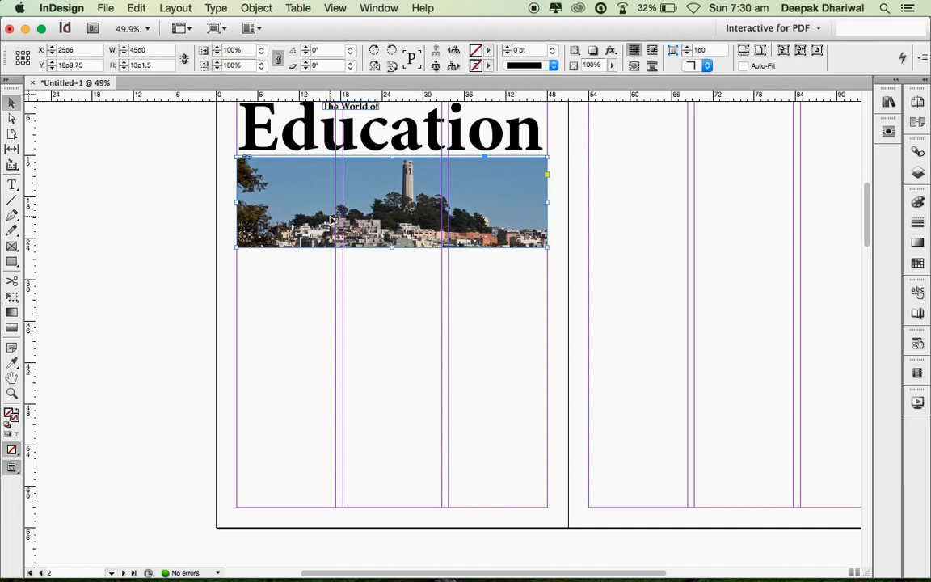
pyautogui.hotkey('shift', 'Down')
pyautogui.hotkey('shift', 'Down')
pyautogui.hotkey('shift', 'Down')
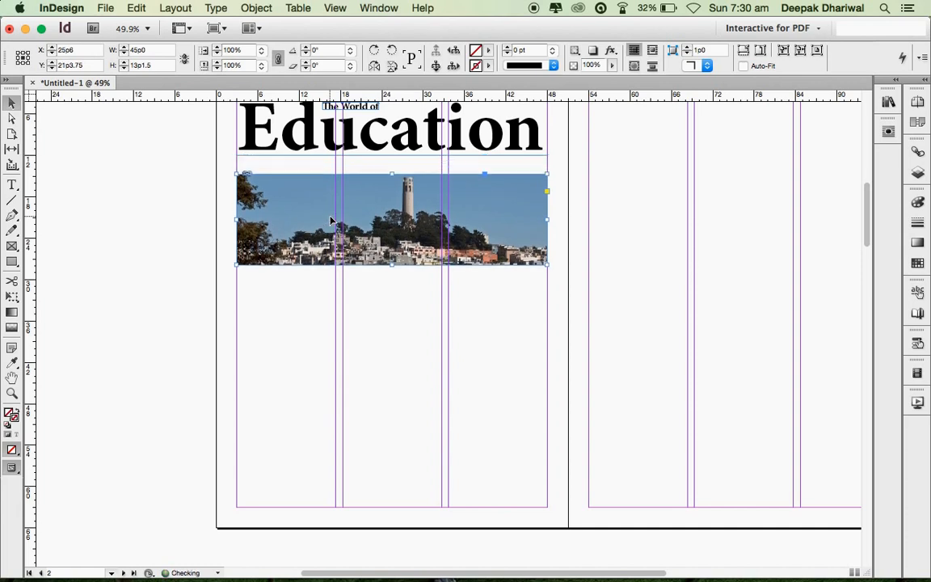
pyautogui.hotkey('shift', 'Up')
pyautogui.hotkey('shift', 'Up')
pyautogui.hotkey('shift', 'Up')
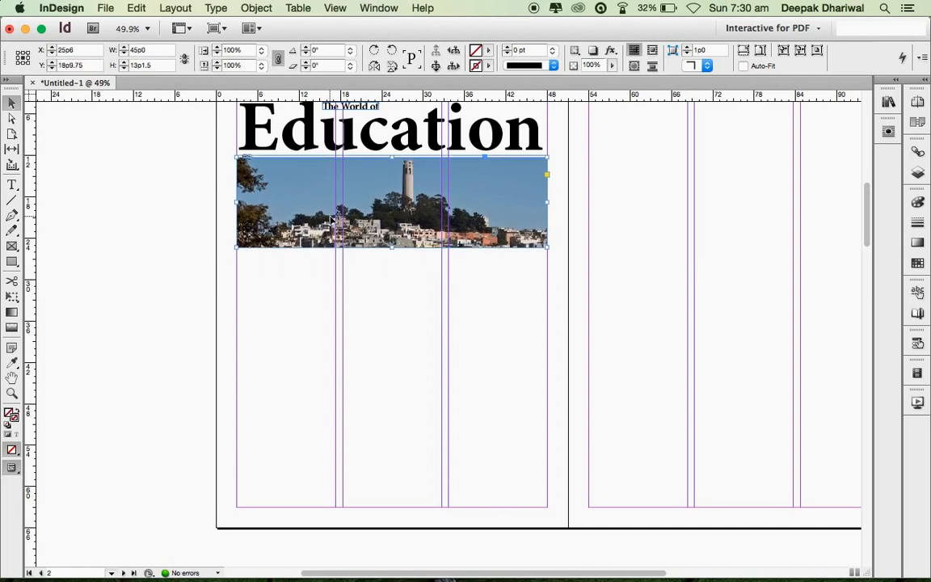
# - Load _MG_4209.jpg, _MG_4124.jpg and _MG_4074.jpg together through the Place dialog (Cmd+D)
pyautogui.press('super+d')
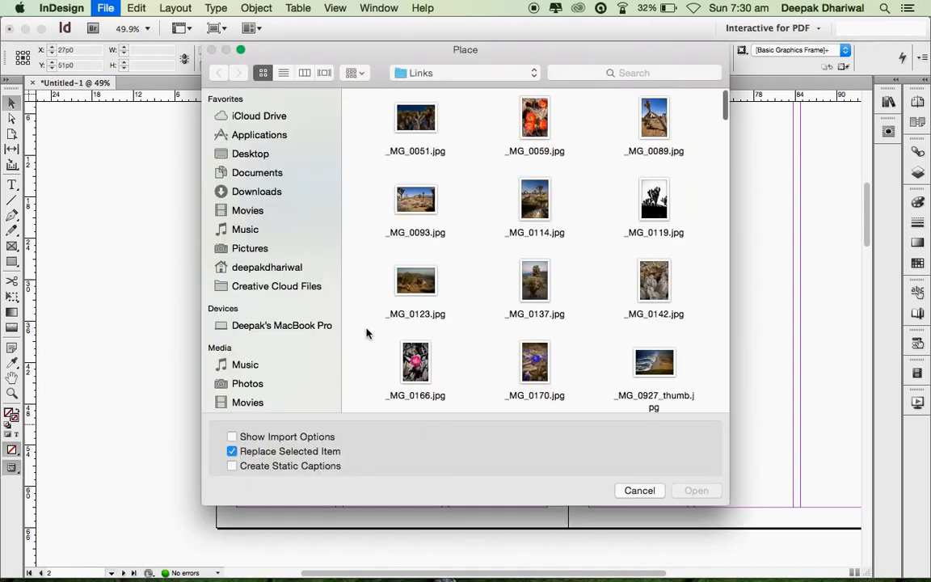
pyautogui.scroll(-5, 531, 295)
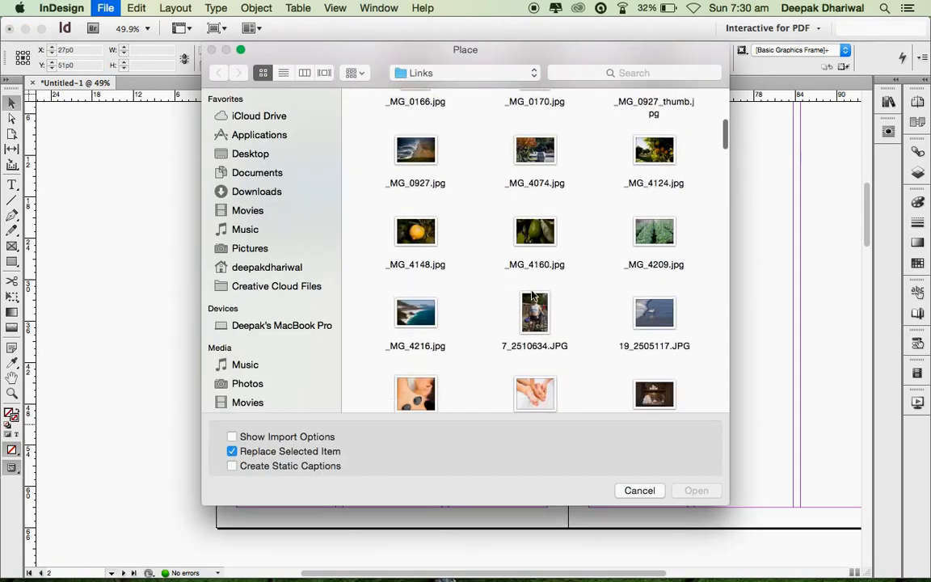
pyautogui.scroll(-1, 457, 347)
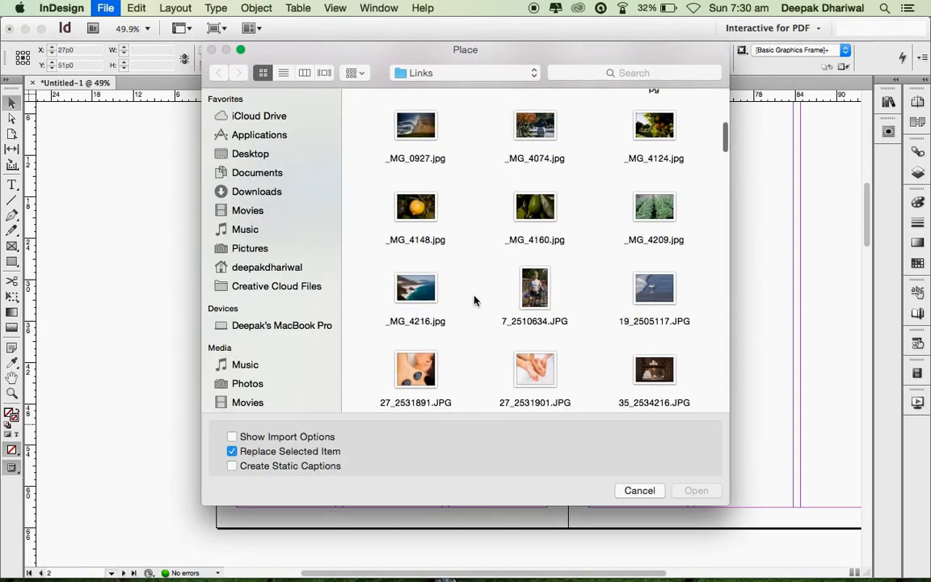
pyautogui.click(641, 218)
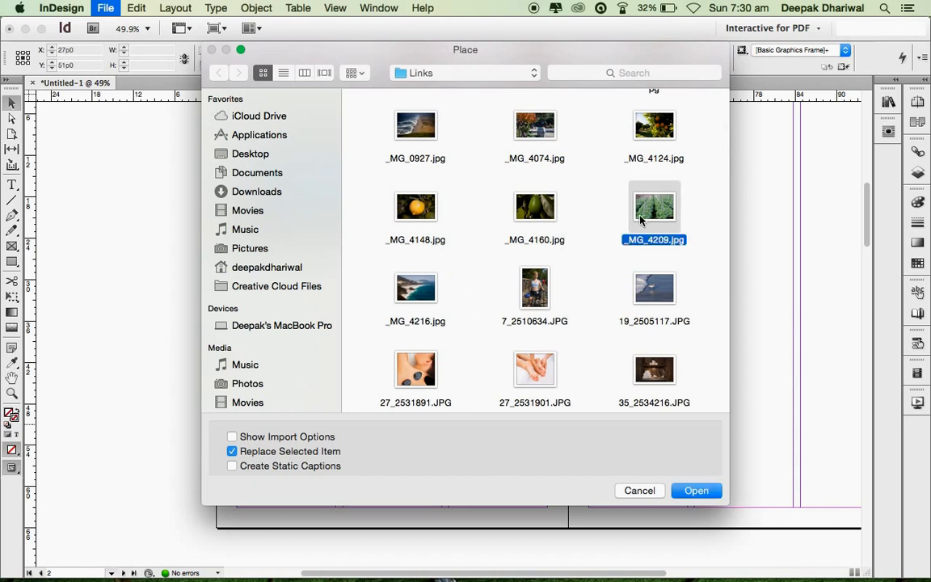
pyautogui.keyDown('super'); pyautogui.click(653, 124); pyautogui.keyUp('super')
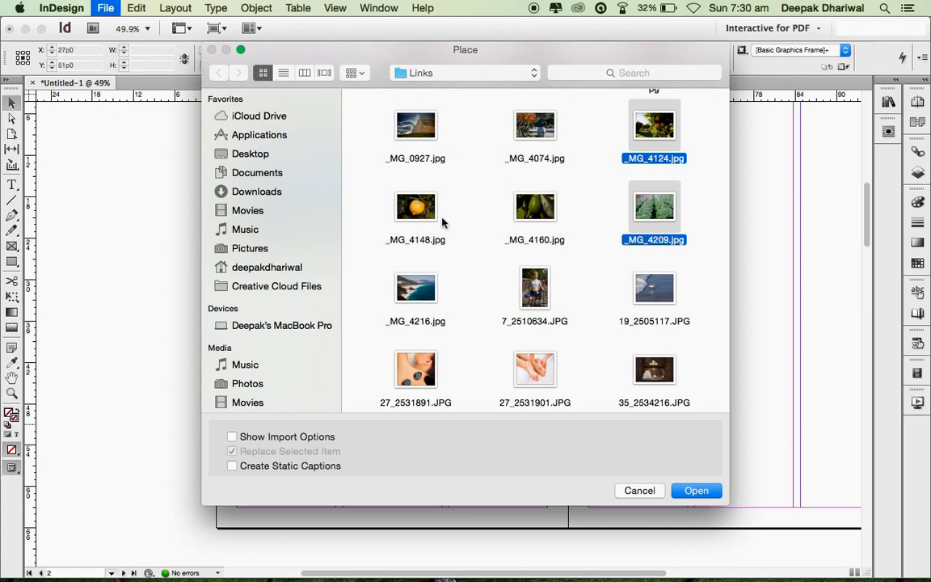
pyautogui.scroll(-2, 475, 255)
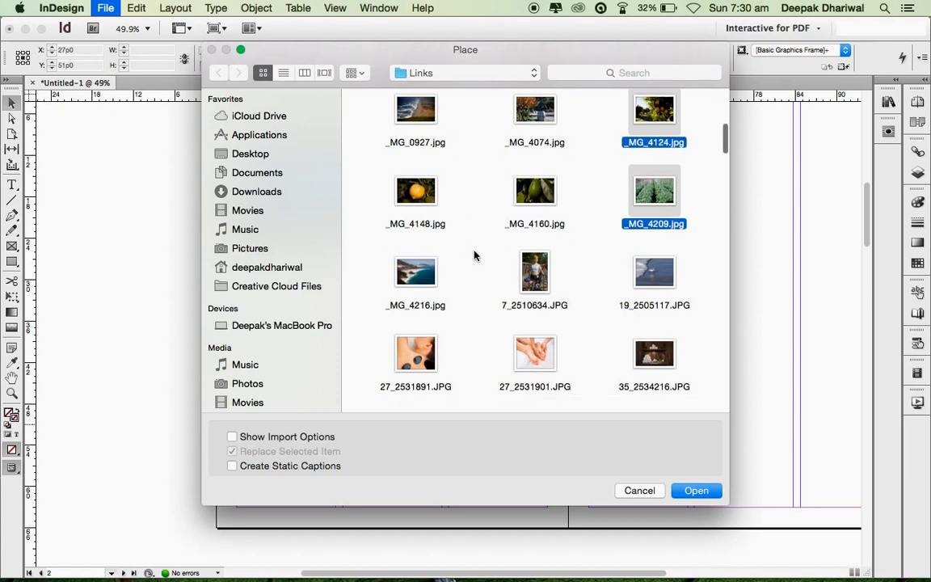
pyautogui.scroll(5, 474, 254)
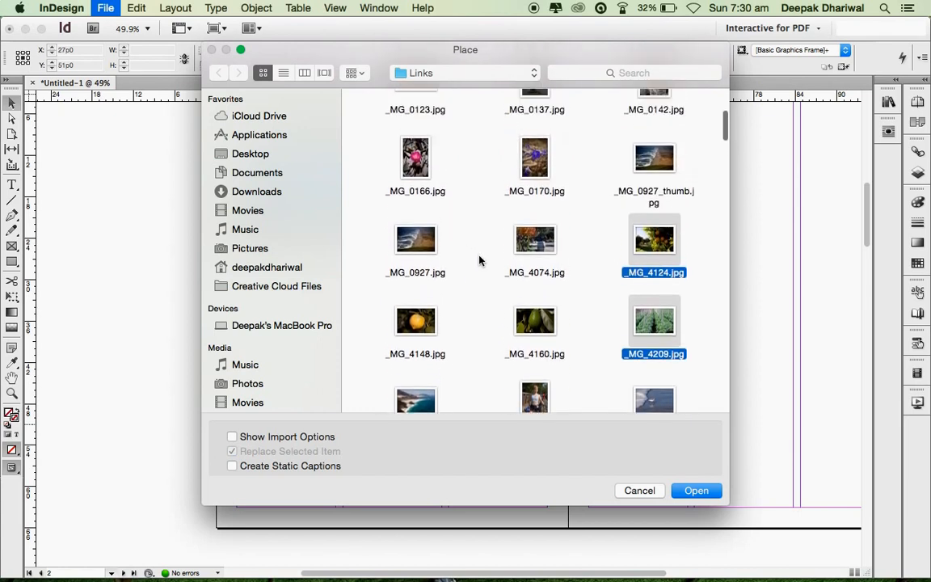
pyautogui.keyDown('super'); pyautogui.click(535, 239); pyautogui.keyUp('super')
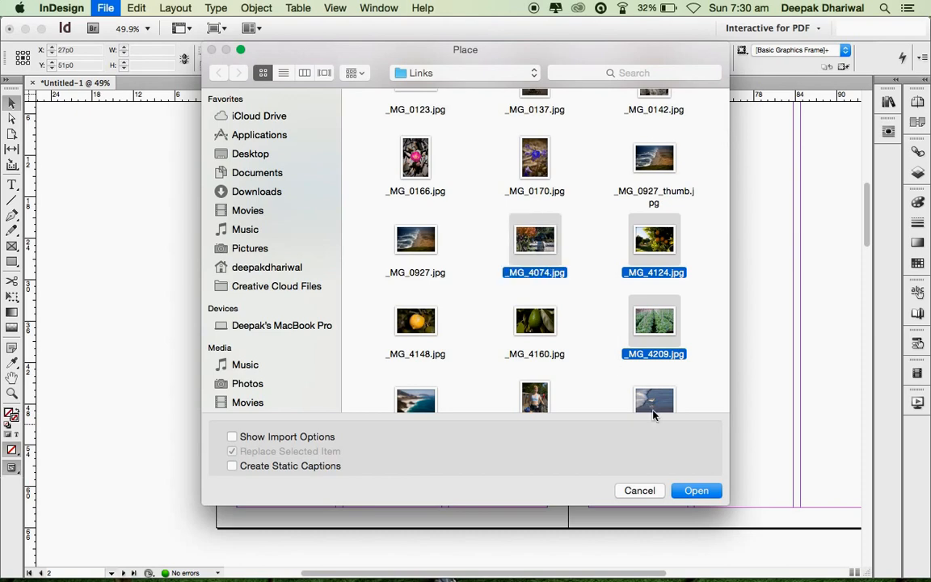
pyautogui.click(698, 489)
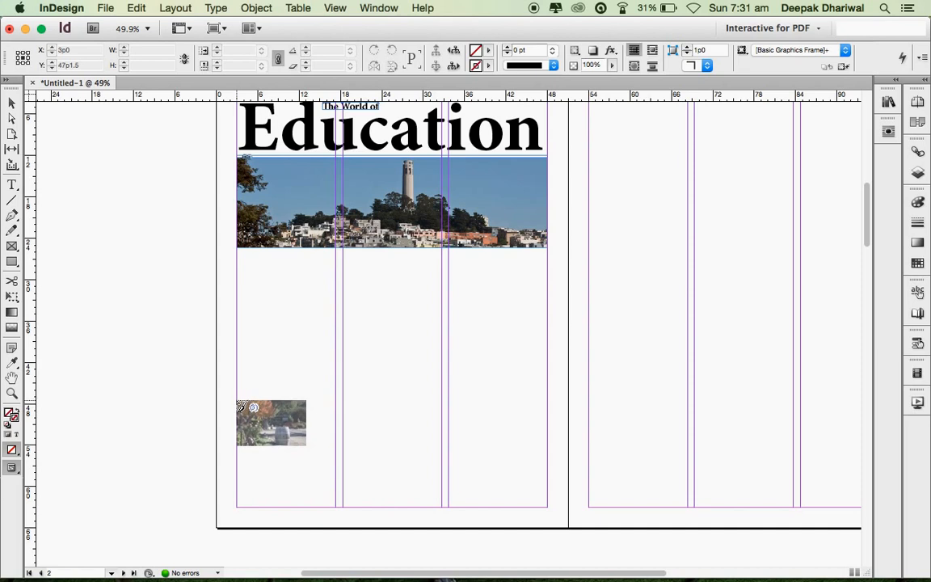
# - Drag a three-column placement grid across the lower columns, placing the photos in a 45p0-wide row
pyautogui.moveTo(239, 404); pyautogui.dragTo(545, 489)
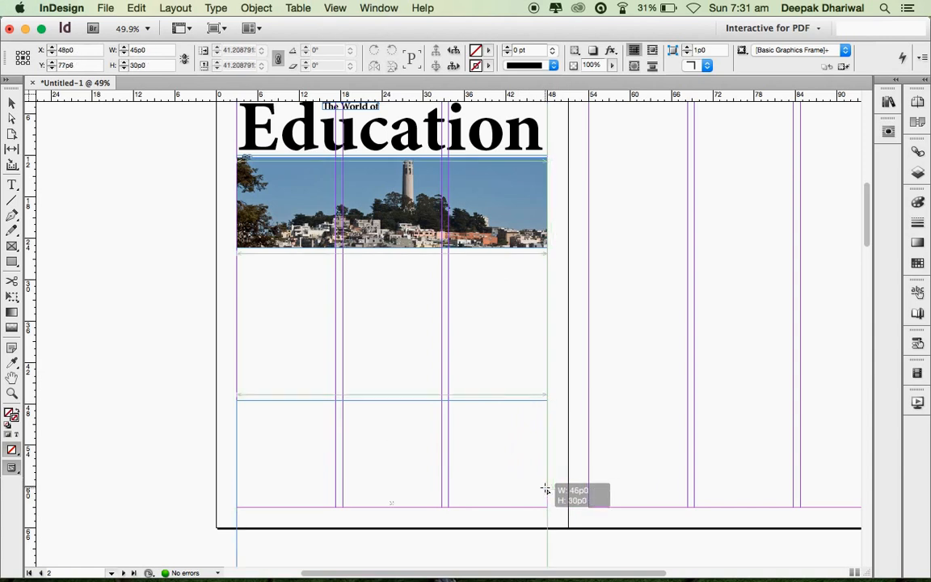
pyautogui.moveTo(545, 489); pyautogui.dragTo(543, 487)
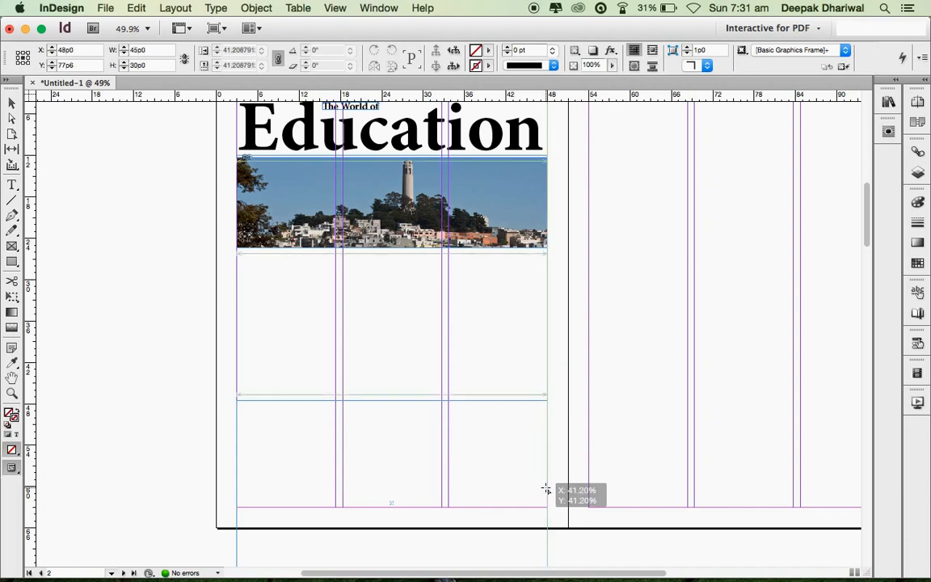
pyautogui.moveTo(545, 489); pyautogui.dragTo(546, 488)
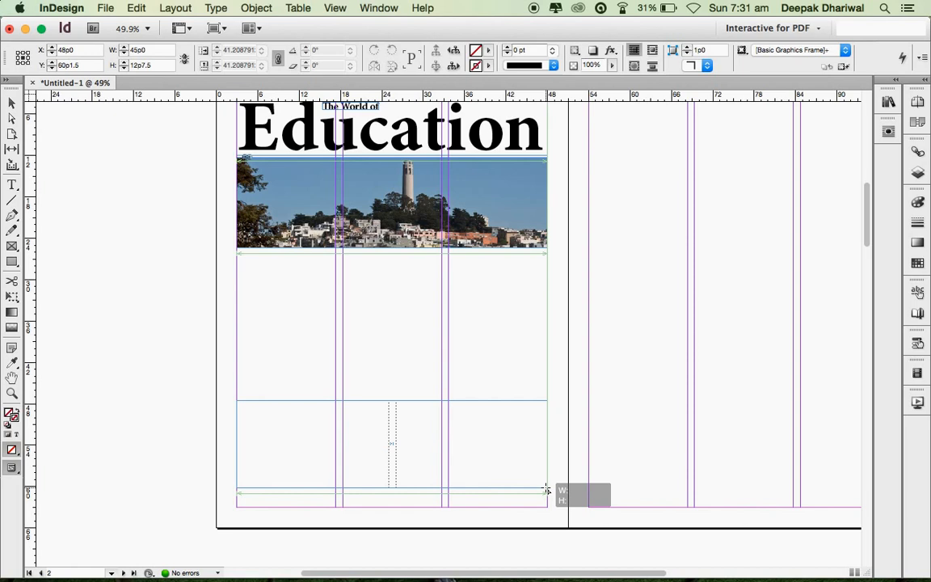
pyautogui.press('Left')
pyautogui.press('Right')
pyautogui.press('Right')
pyautogui.moveTo(546, 489)
pyautogui.mouseDown()
pyautogui.moveTo(501, 473)
pyautogui.moveTo(520, 492)
pyautogui.moveTo(548, 497)
pyautogui.moveTo(505, 490)
pyautogui.moveTo(548, 495)
pyautogui.mouseUp()
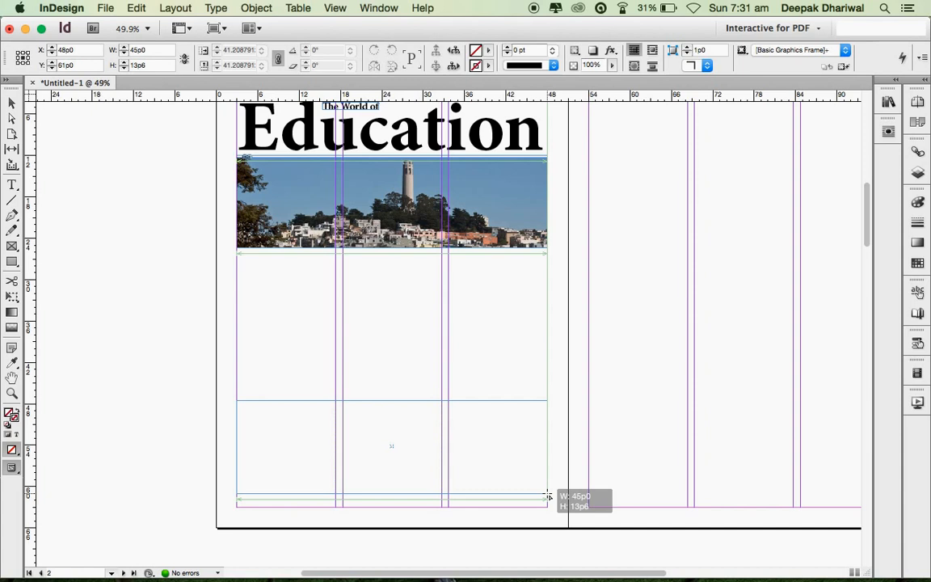
pyautogui.moveTo(547, 496); pyautogui.dragTo(546, 492)
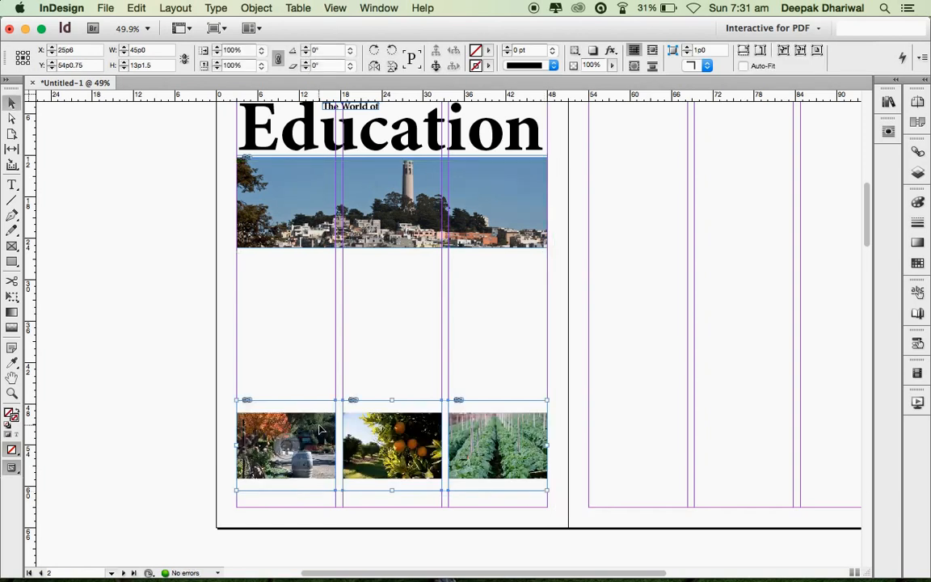
# - Fit the three photo frames to their images (9p6.667 high) and nudge the row down to Y 57p4.75
pyautogui.rightClick(429, 429)
pyautogui.moveTo(471, 523)
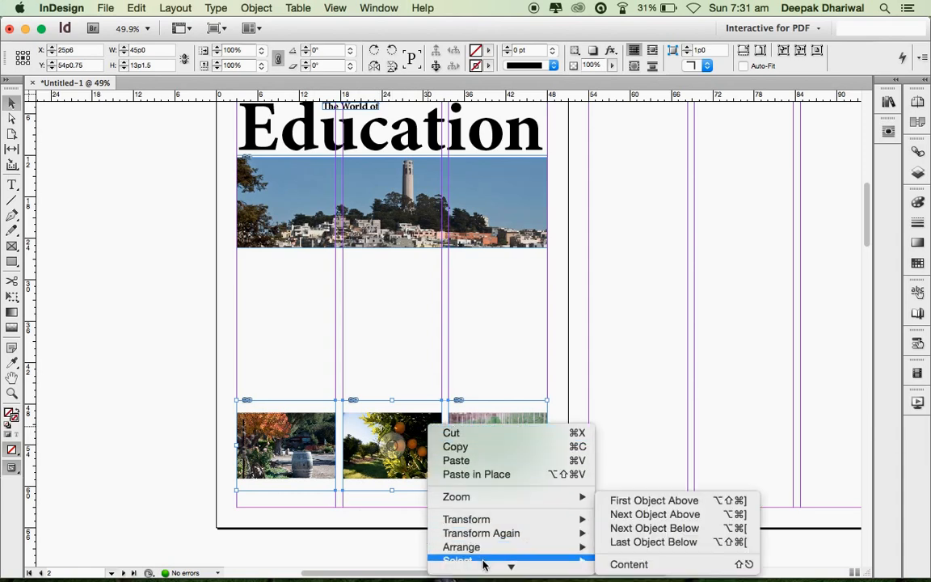
pyautogui.moveTo(491, 578)
pyautogui.moveTo(557, 517)
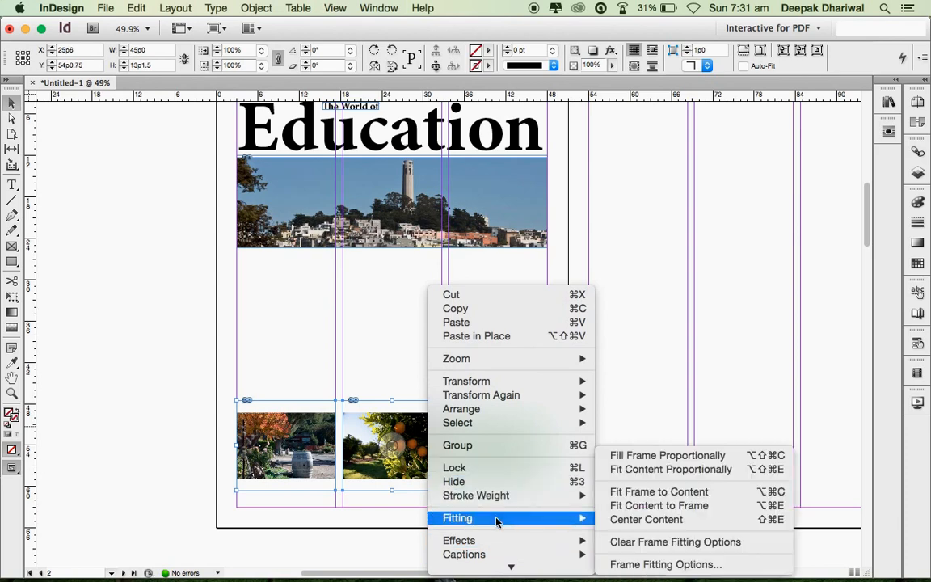
pyautogui.click(660, 492)
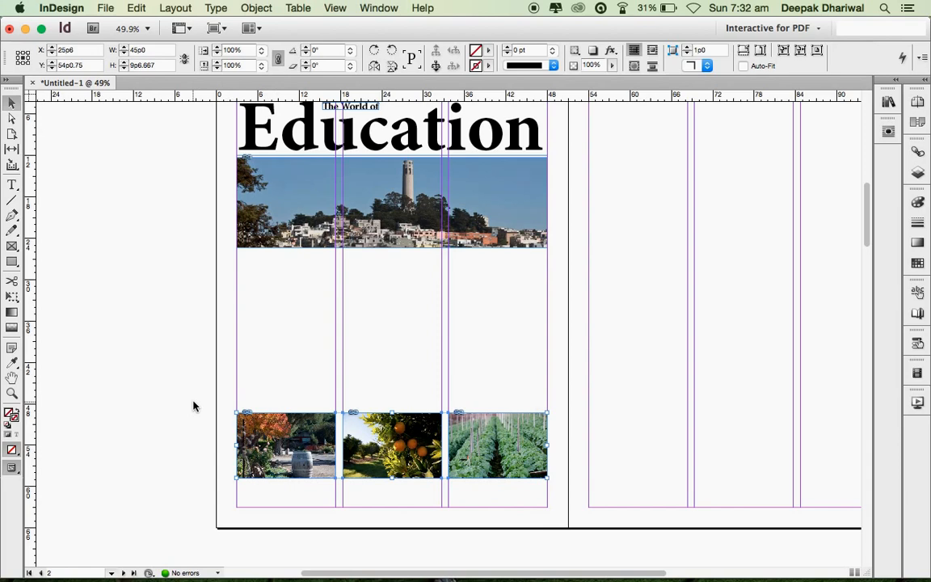
pyautogui.hotkey('shift', 'Down')
pyautogui.hotkey('shift', 'Down')
pyautogui.hotkey('shift', 'Down')
pyautogui.hotkey('shift', 'Down')
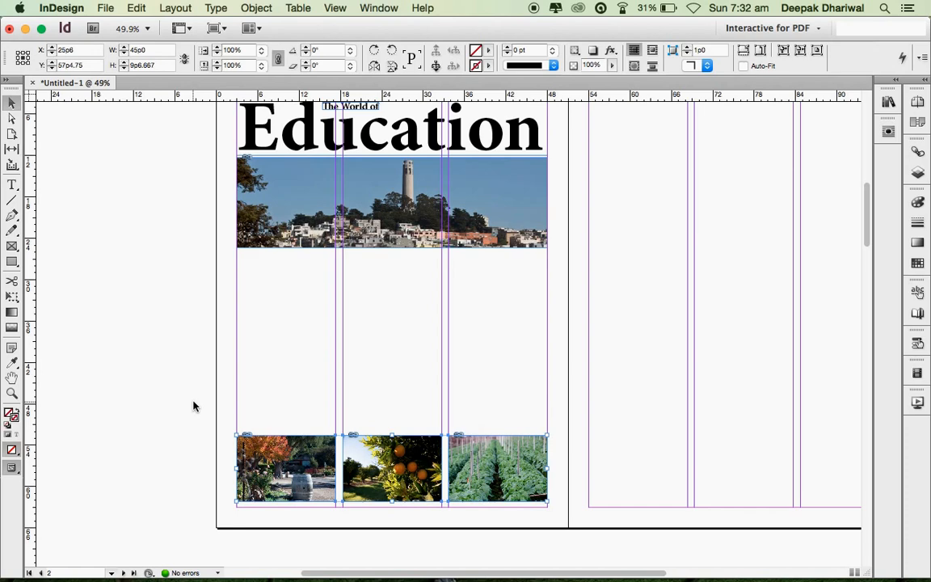
pyautogui.click(194, 406)
# - Draw a text frame under the city photo and type 'The herbal gargen at Amity University Haryana'
pyautogui.press('t')
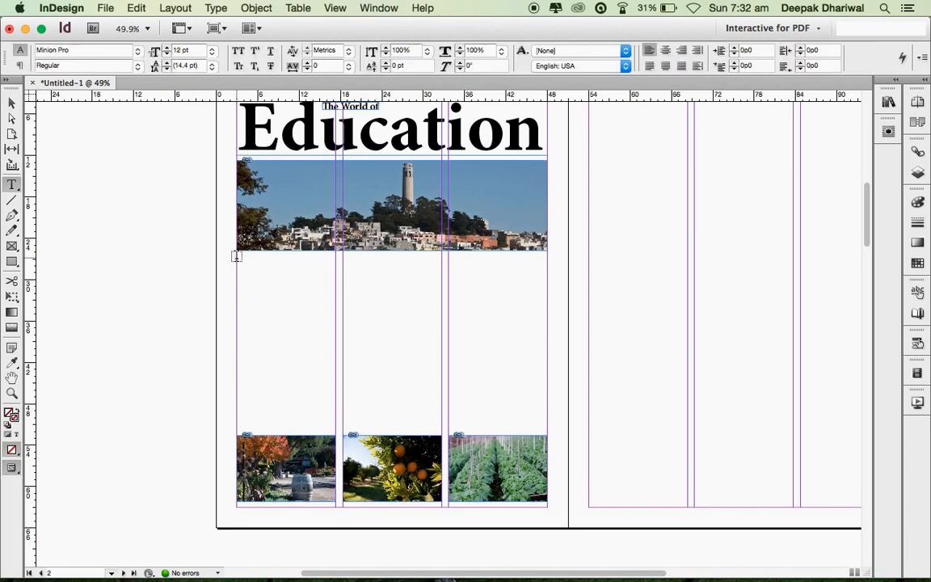
pyautogui.moveTo(236, 256); pyautogui.dragTo(547, 280)
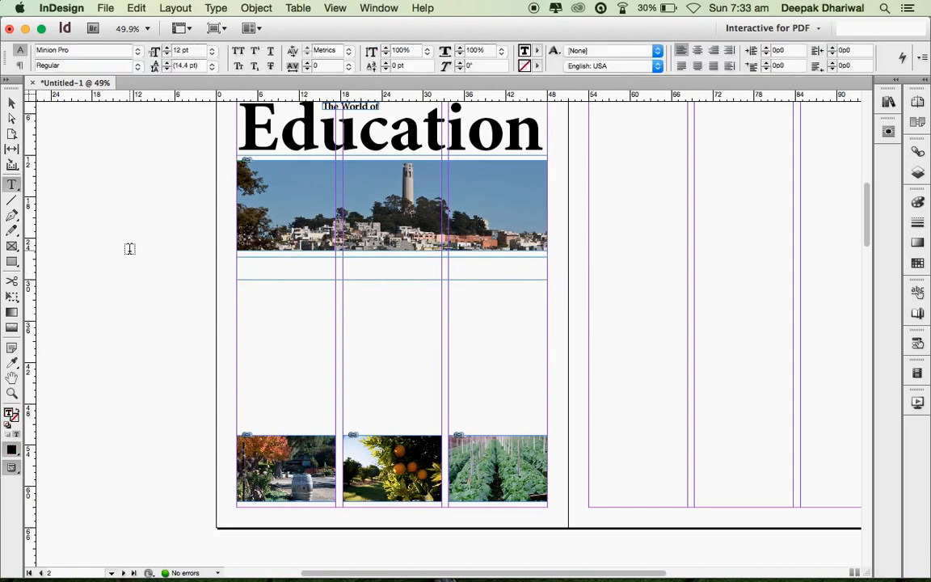
pyautogui.write('TH')
pyautogui.write('e hei')
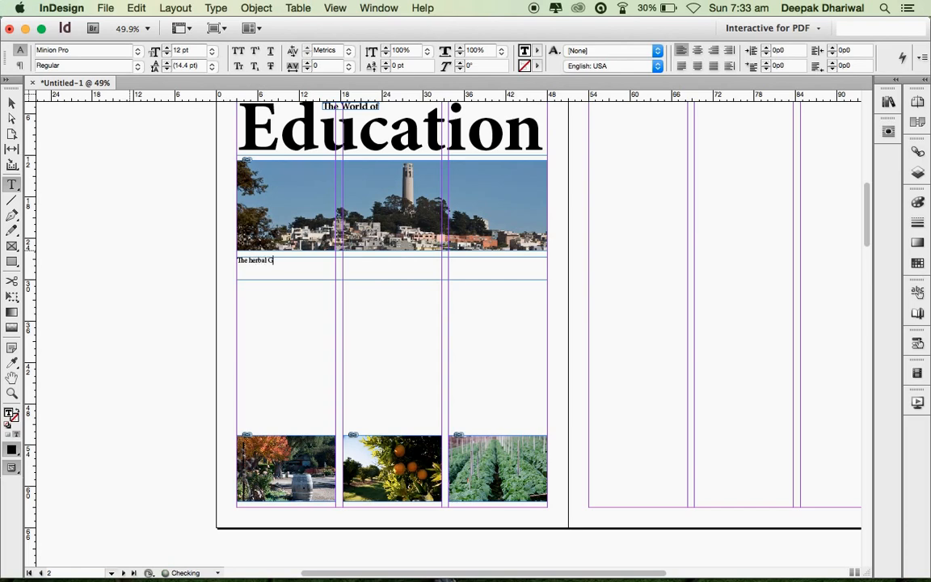
pyautogui.write('bal garden at Amity Univ')
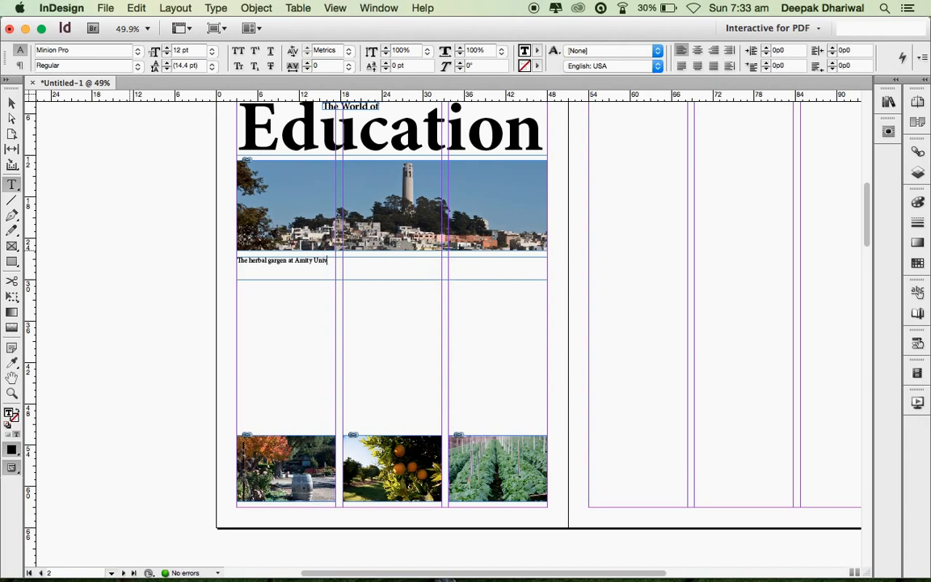
pyautogui.write('ersity Haryana')
# - Enlarge the whole caption to 26 pt and fit its frame to the text
pyautogui.press('super+a')
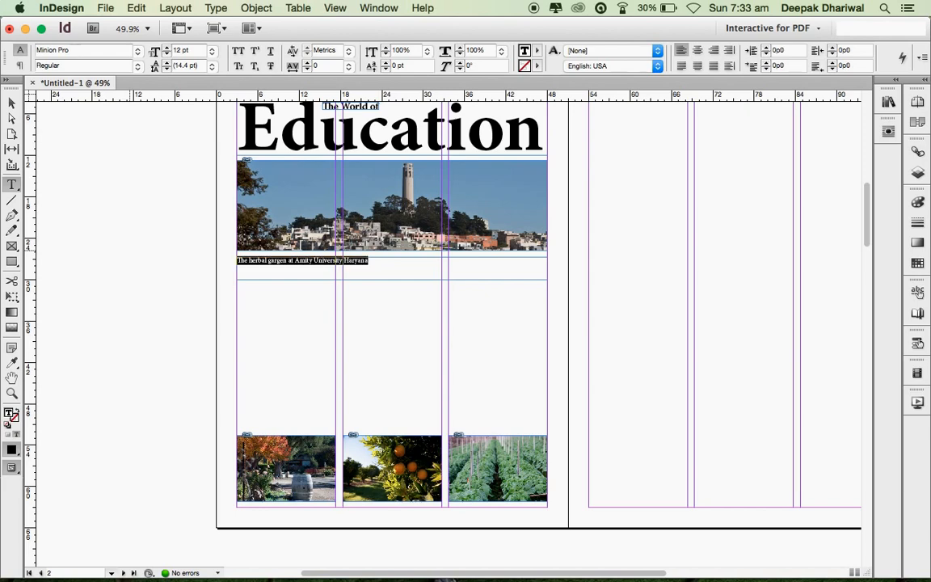
pyautogui.press('super+shift+period')
pyautogui.press('super+shift+period')
pyautogui.press('super+shift+period')
pyautogui.press('super+shift+period')
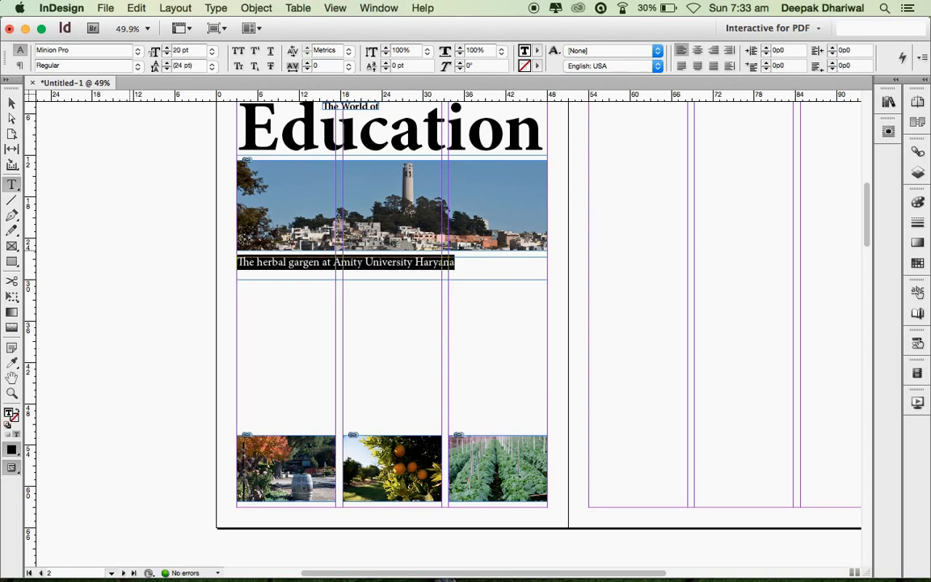
pyautogui.press('super+shift+period')
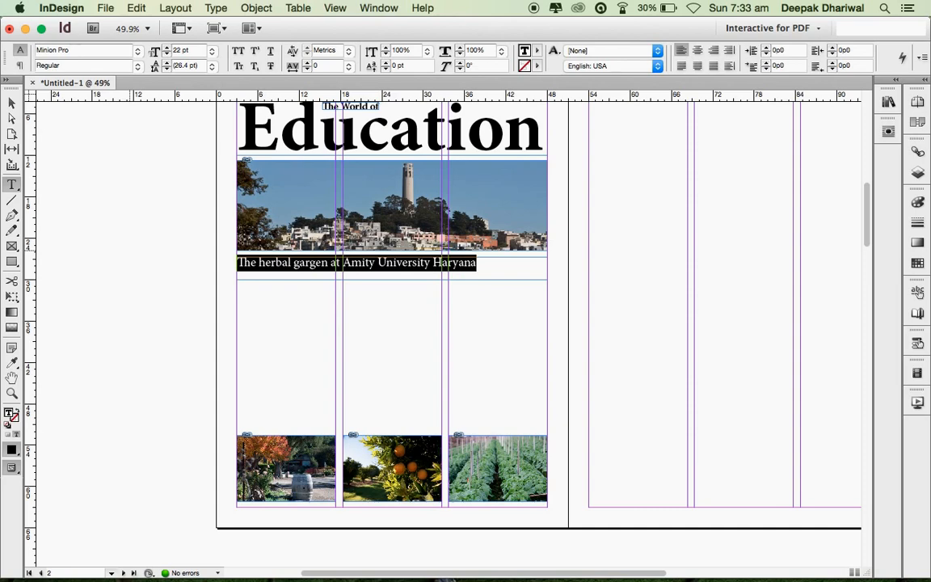
pyautogui.press('super+shift+period')
pyautogui.press('super+shift+period')
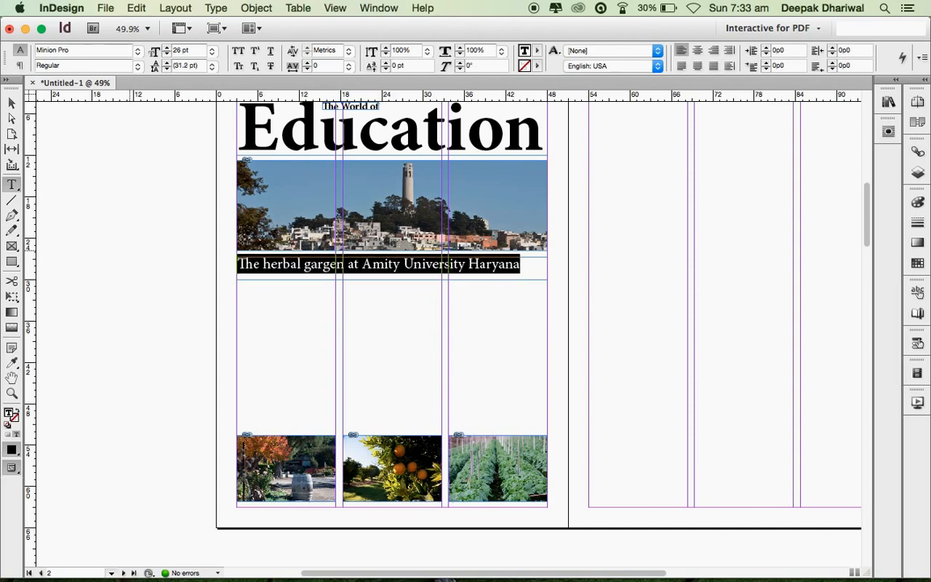
pyautogui.press('Escape')
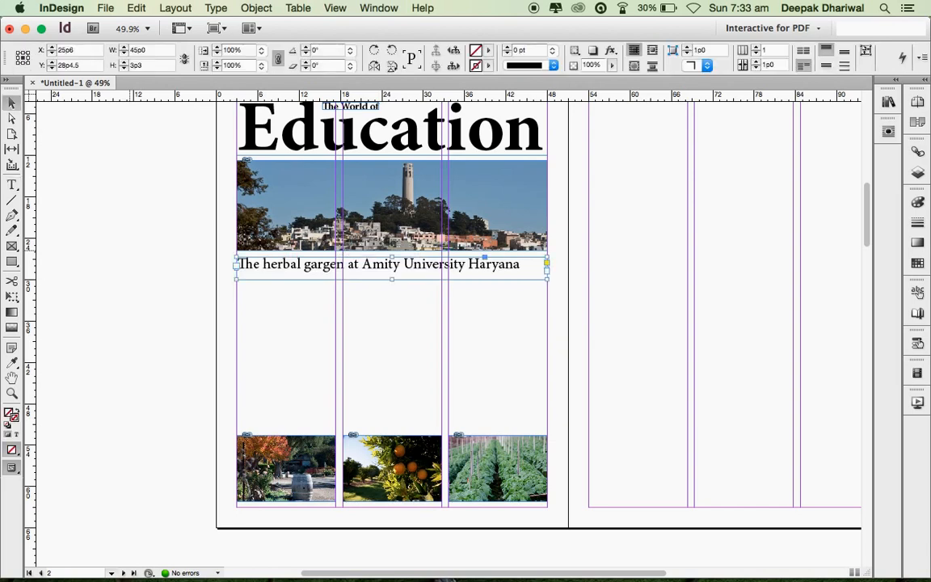
pyautogui.press('super+alt+c')
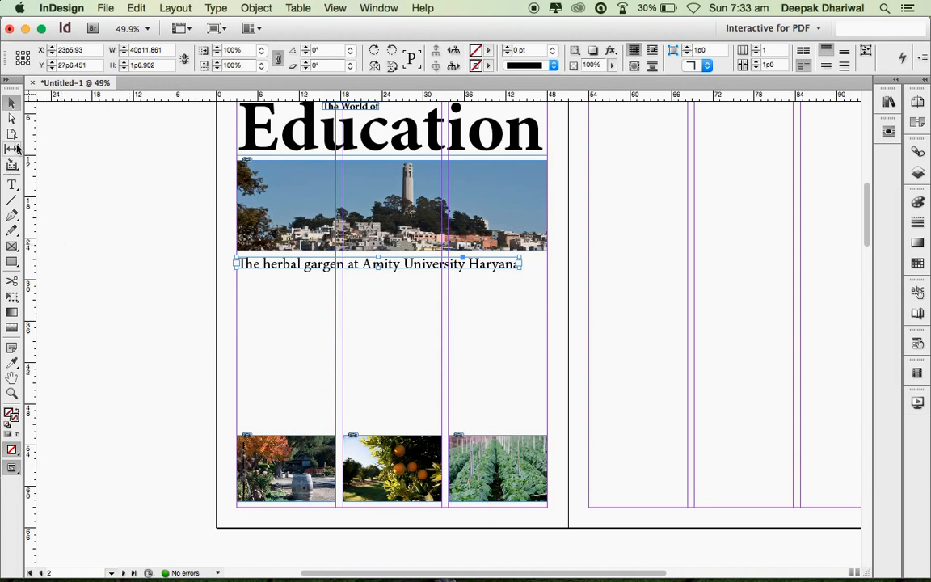
# - Draw a three-column text frame between the caption and photo row and fill it with placeholder text
pyautogui.click(13, 184)
pyautogui.moveTo(234, 276); pyautogui.dragTo(548, 401)
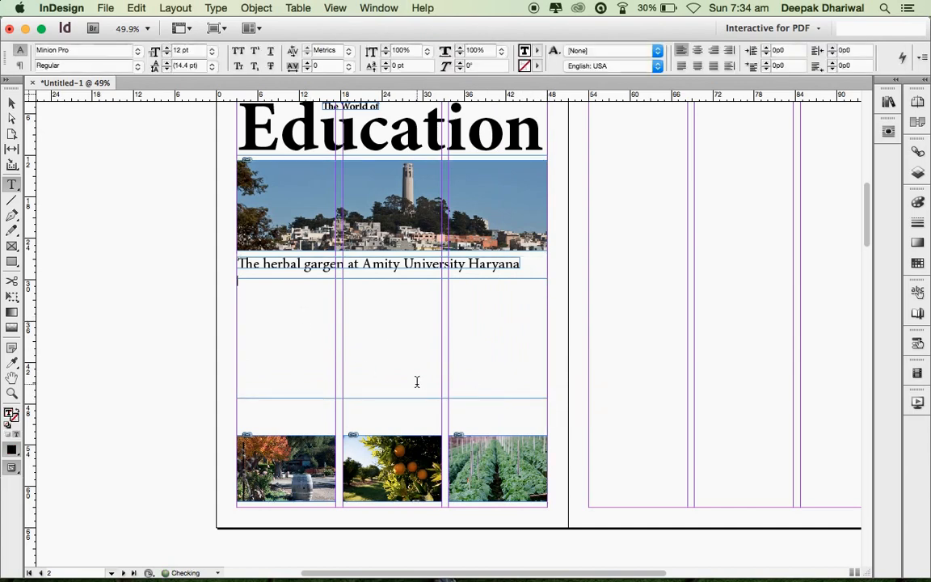
pyautogui.rightClick(266, 300)
pyautogui.moveTo(331, 444)
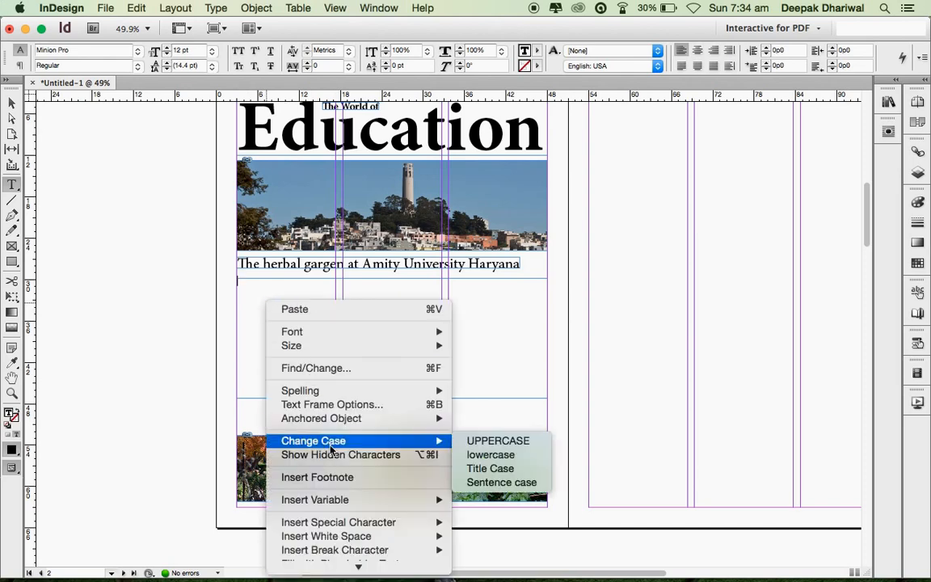
pyautogui.moveTo(356, 567)
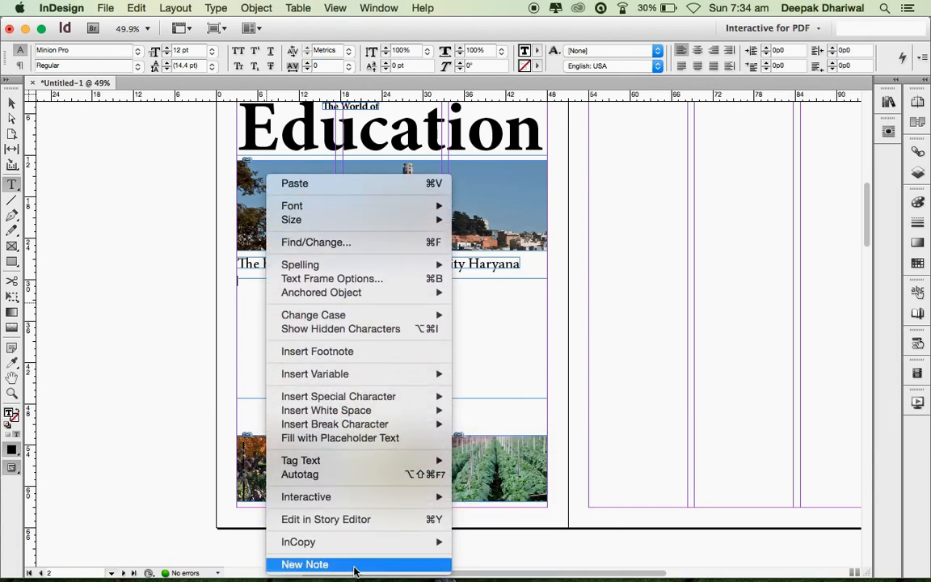
pyautogui.click(336, 437)
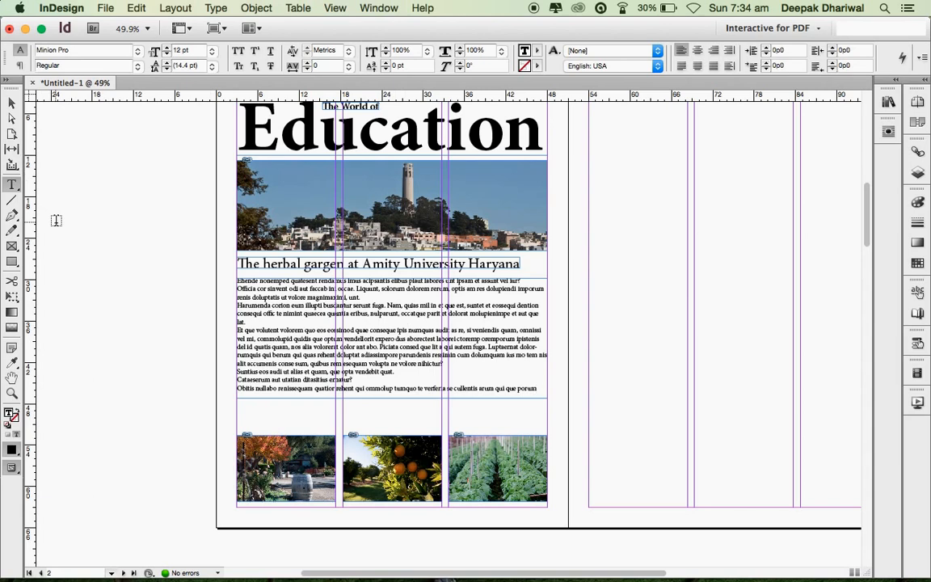
# - Set the body text frame to 3 columns and fill the third column with placeholder text
pyautogui.press('Escape')
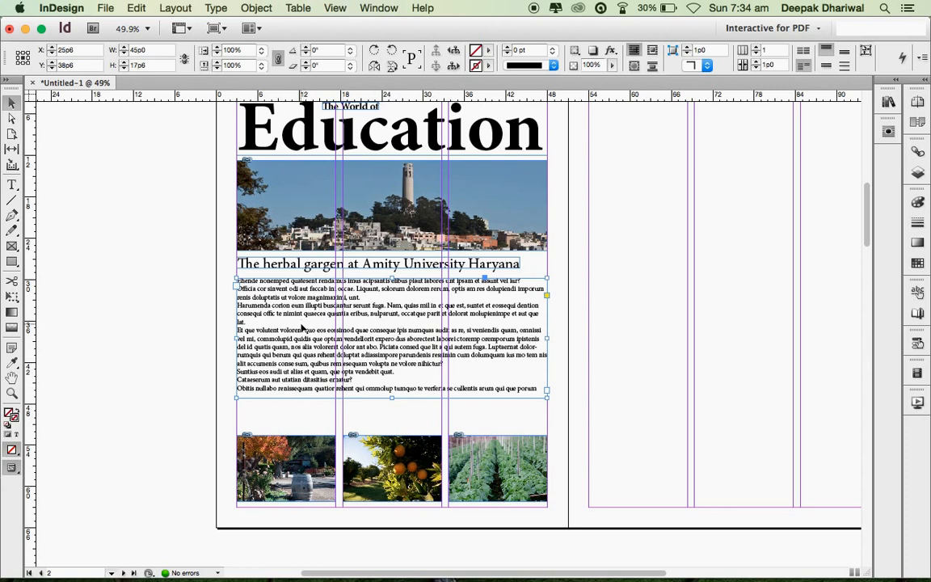
pyautogui.click(758, 47)
pyautogui.click(758, 48)
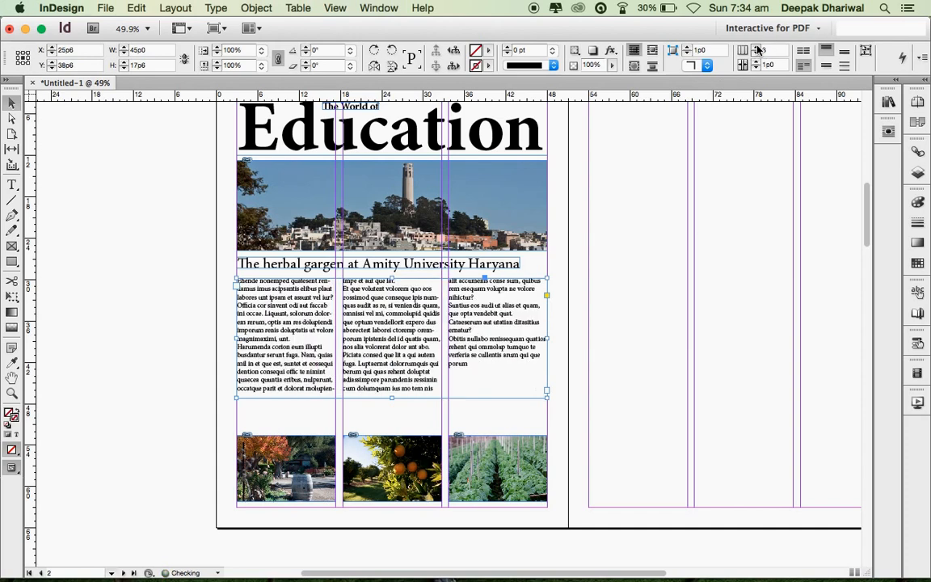
pyautogui.doubleClick(479, 374)
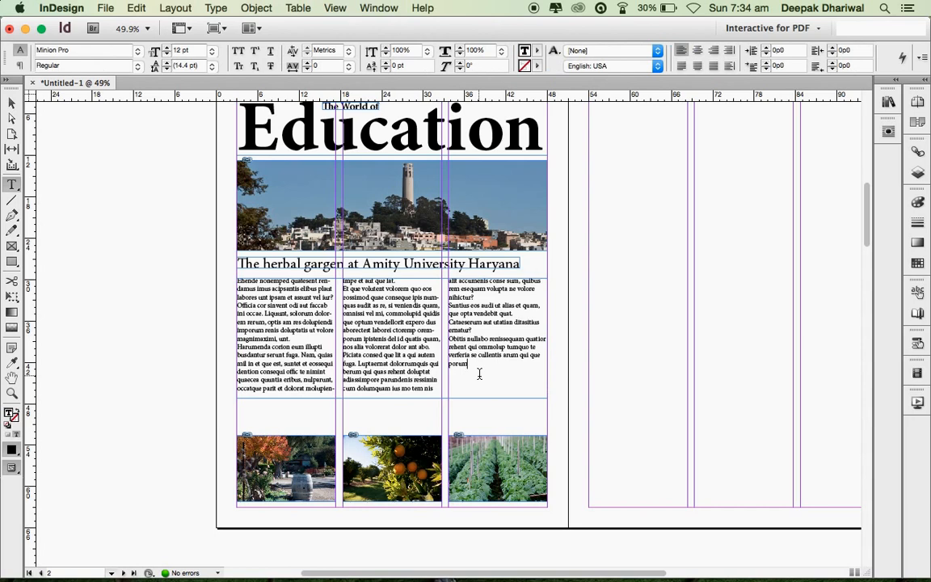
pyautogui.rightClick(479, 373)
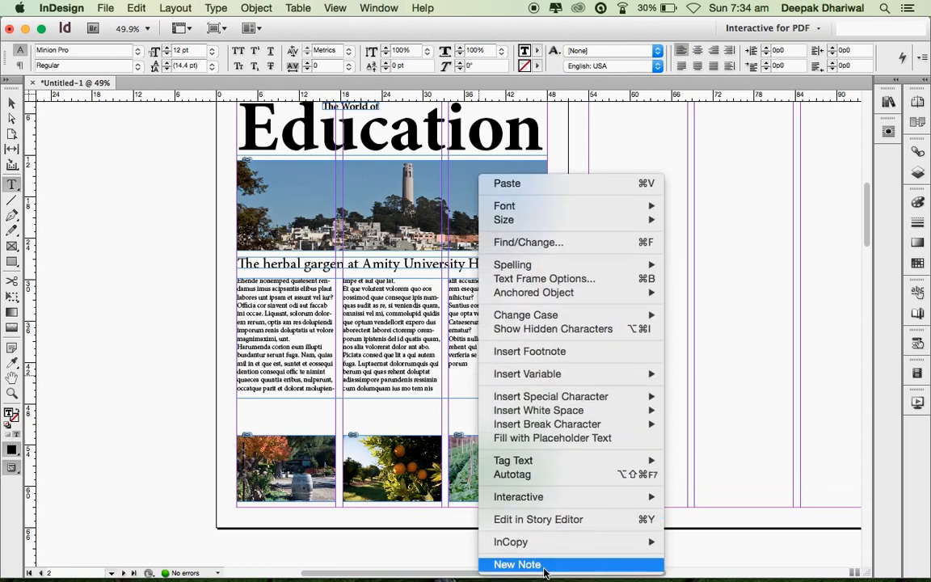
pyautogui.click(524, 438)
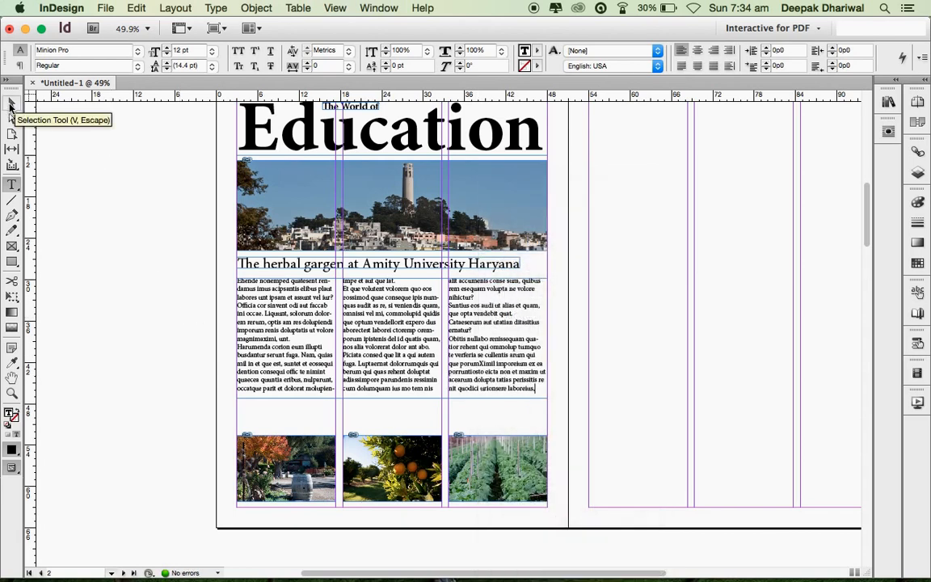
pyautogui.click(11, 105)
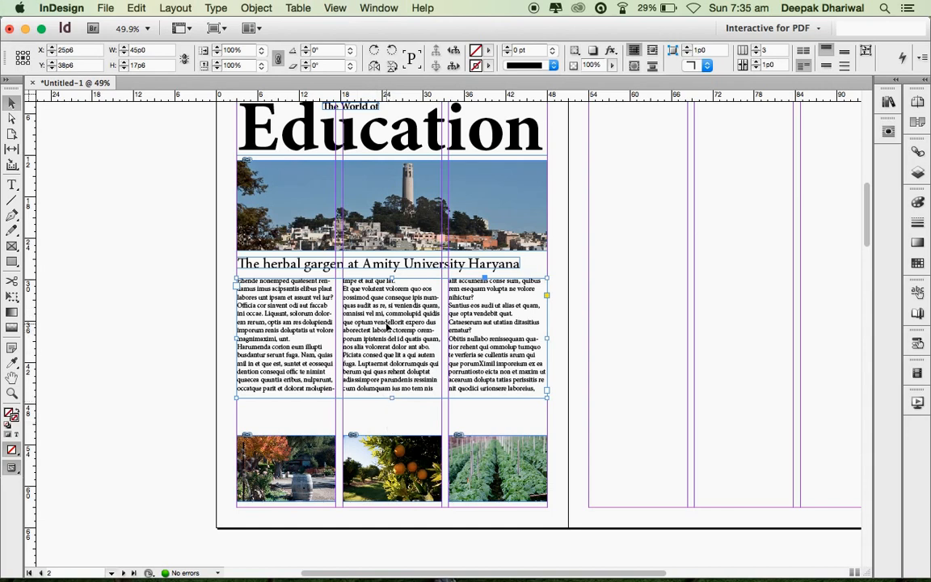
# - Move the three-column text frame down and shorten it to sit above the small photos
pyautogui.moveTo(387, 325); pyautogui.dragTo(388, 358)
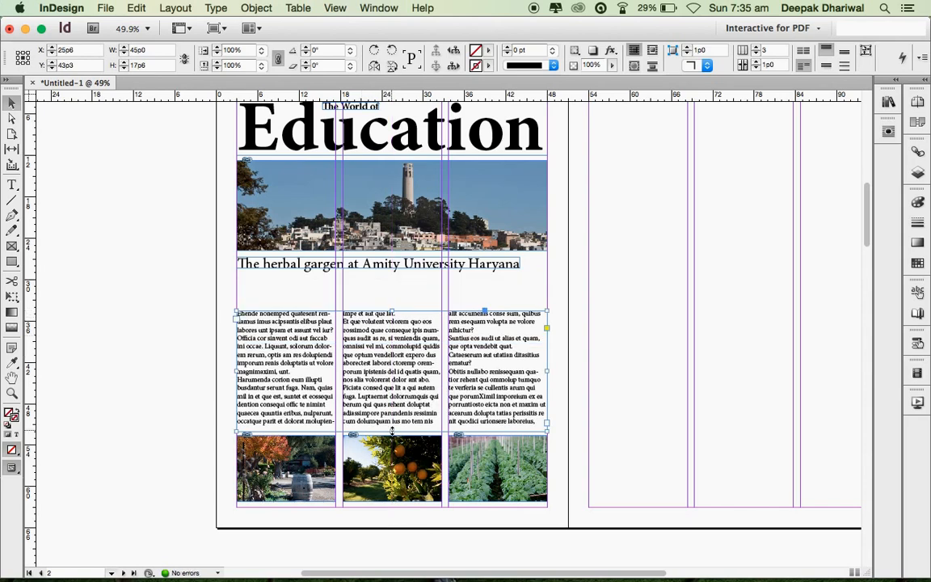
pyautogui.moveTo(391, 430); pyautogui.dragTo(391, 401)
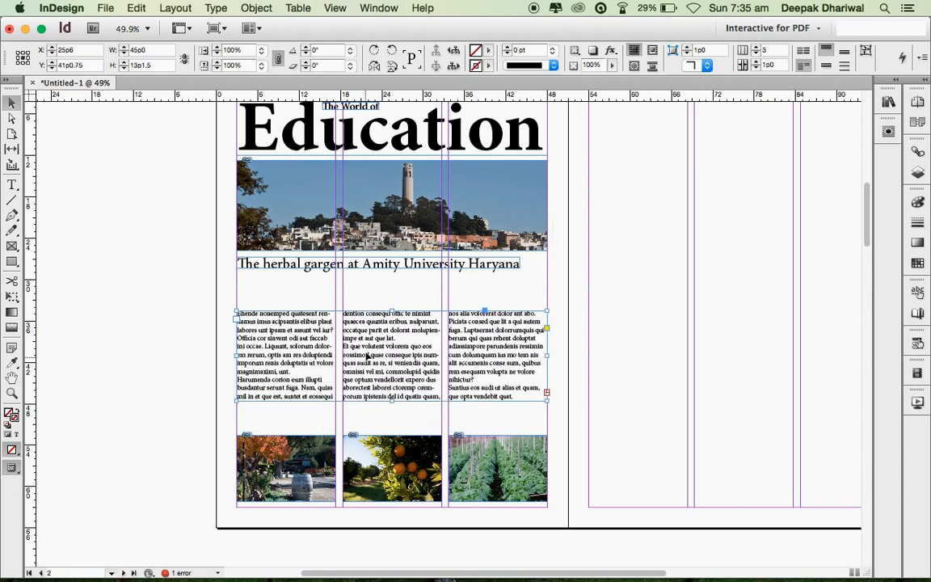
pyautogui.moveTo(369, 357); pyautogui.dragTo(368, 385)
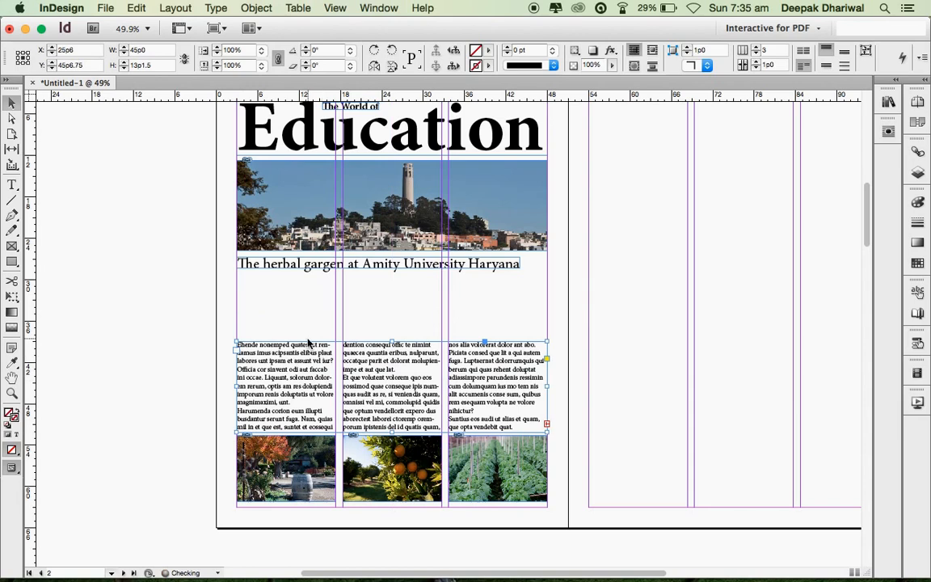
# - Drag the herbal garden headline and the Coit Tower photo down to stack above the text
pyautogui.click(390, 267)
pyautogui.moveTo(399, 266); pyautogui.dragTo(401, 333)
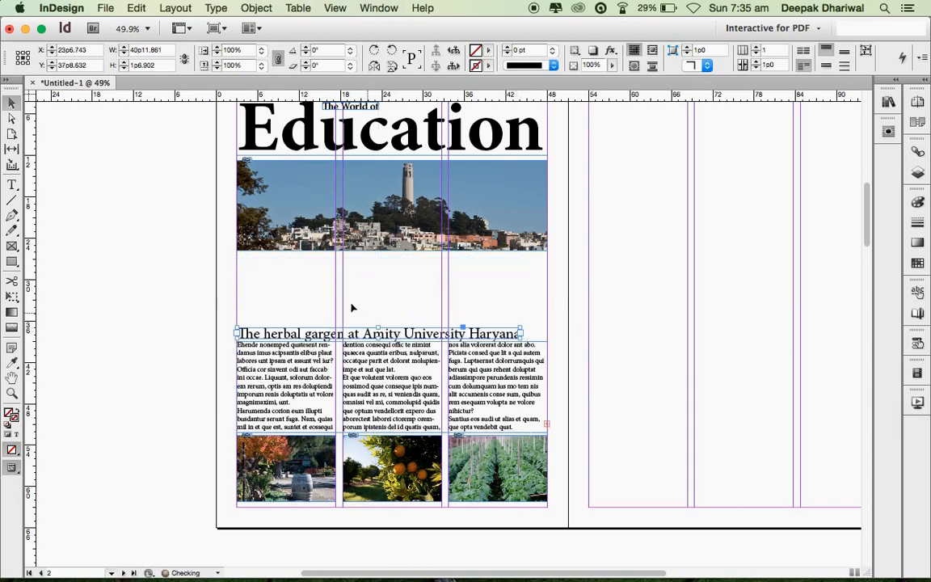
pyautogui.click(355, 218)
pyautogui.moveTo(355, 218); pyautogui.dragTo(357, 295)
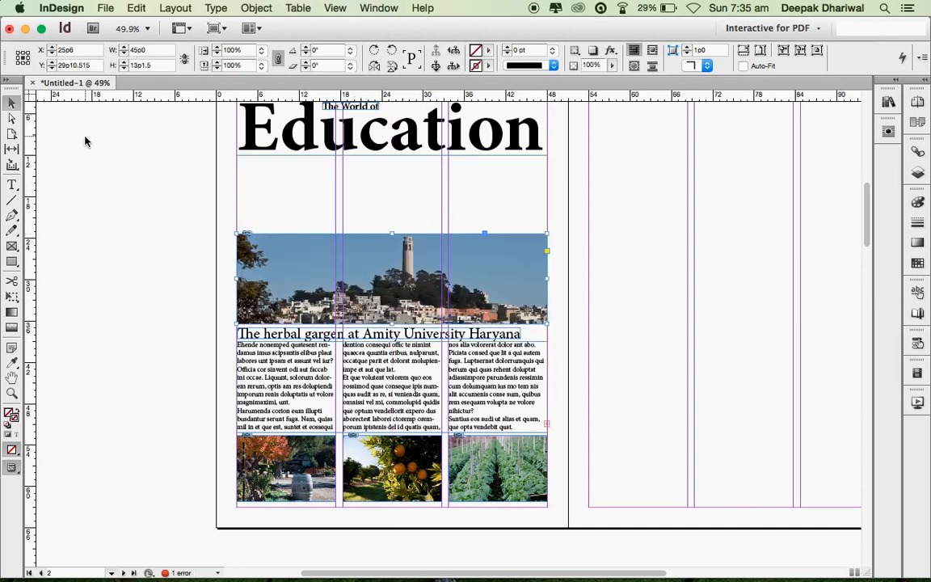
# - Draw a full-width text frame below the Education title and fill it with placeholder text
pyautogui.click(12, 184)
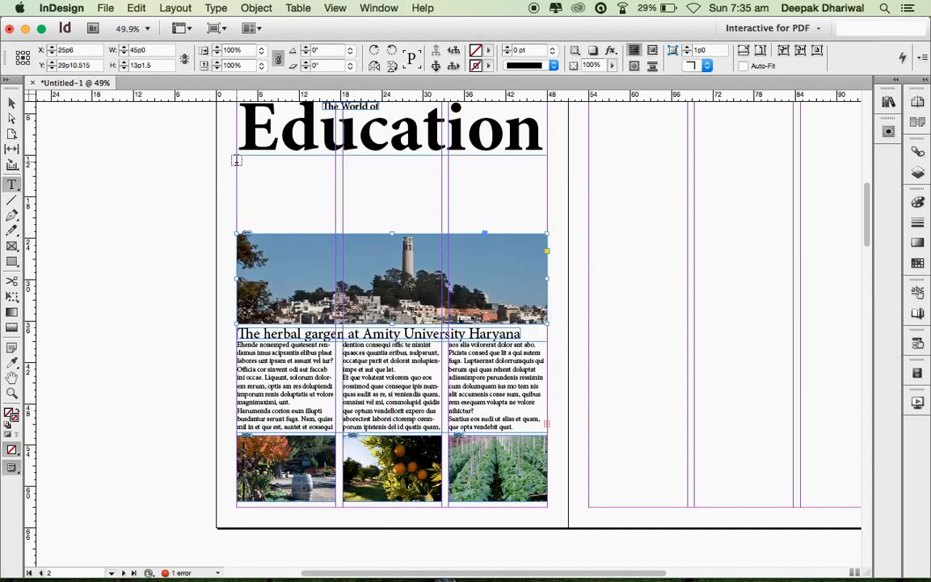
pyautogui.moveTo(237, 161); pyautogui.dragTo(545, 234)
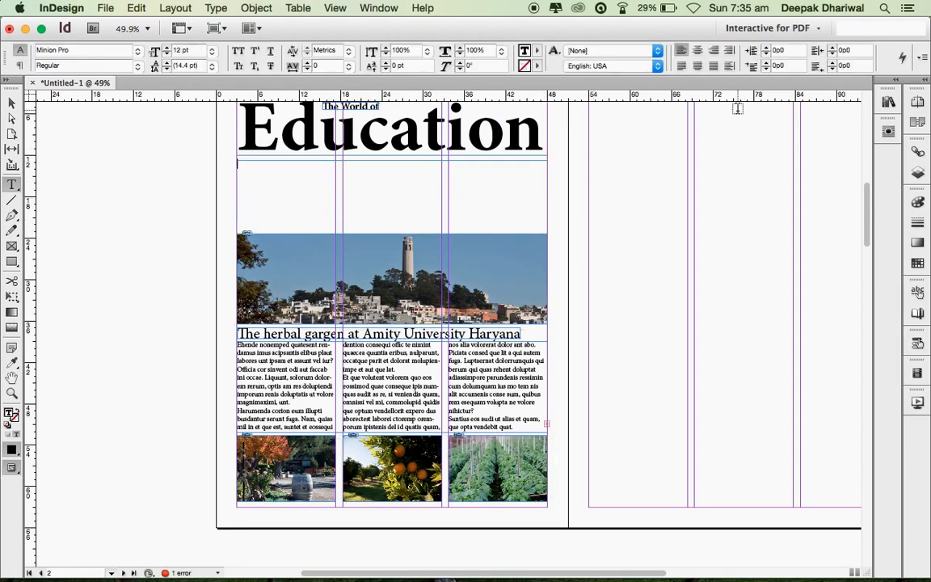
pyautogui.rightClick(247, 173)
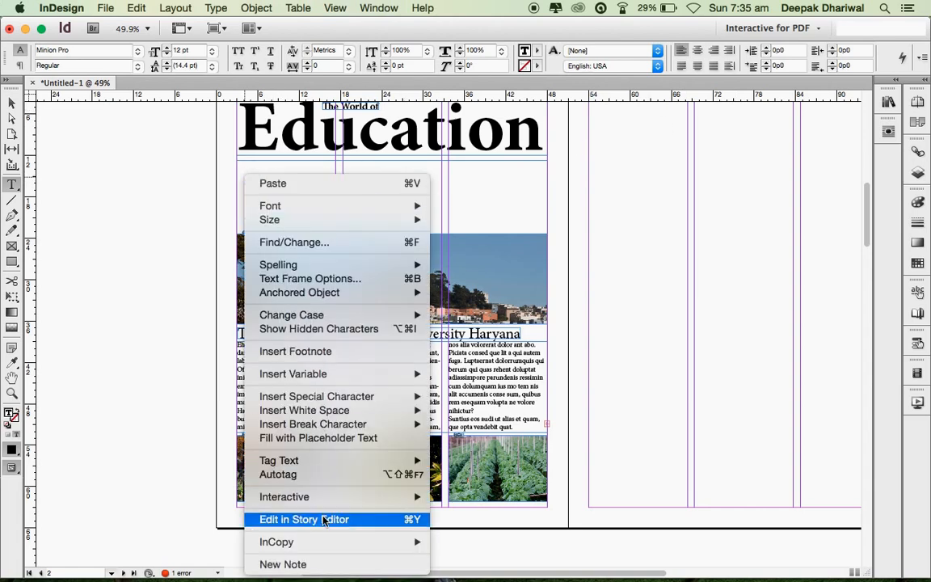
pyautogui.click(327, 438)
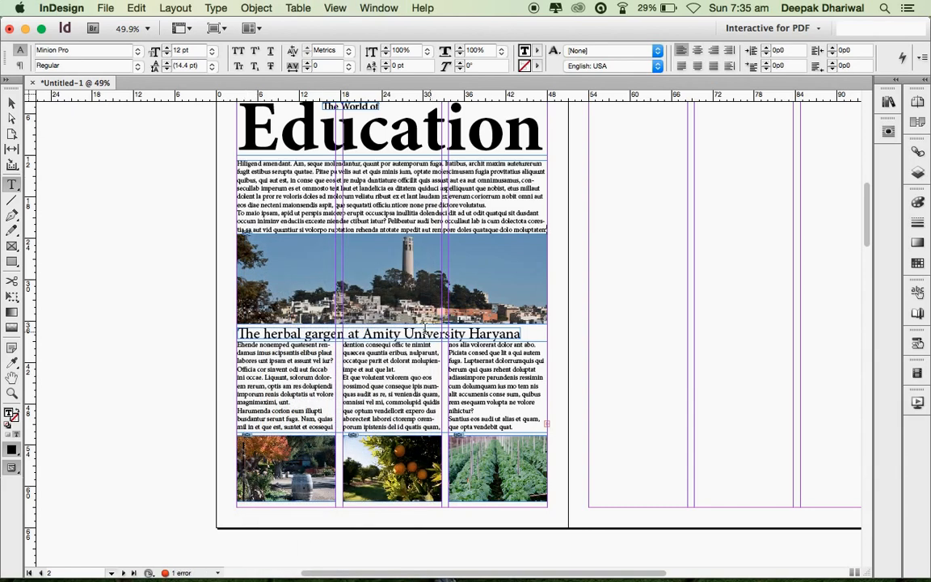
pyautogui.press('Escape')
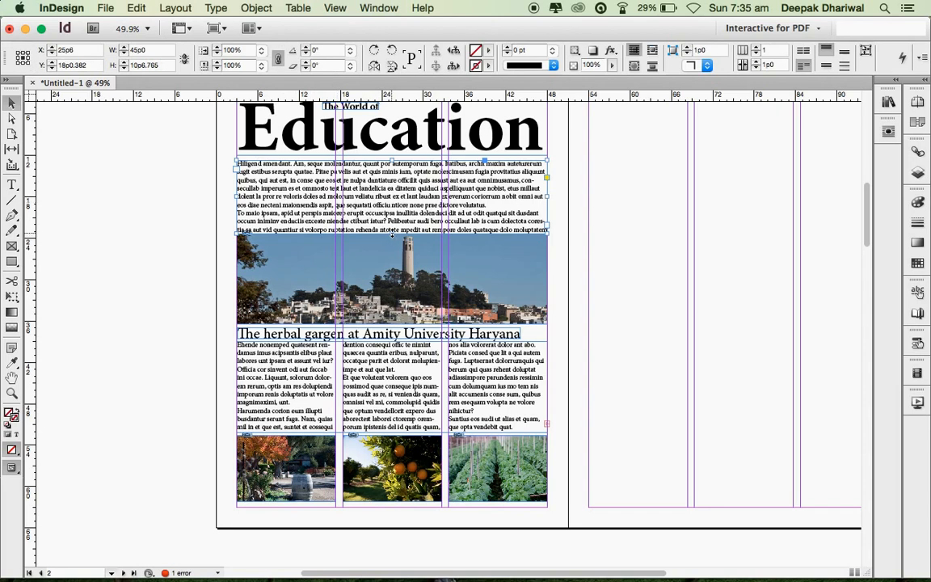
# - Shorten the intro text frame slightly and check the layout in preview mode
pyautogui.moveTo(392, 233); pyautogui.dragTo(391, 225)
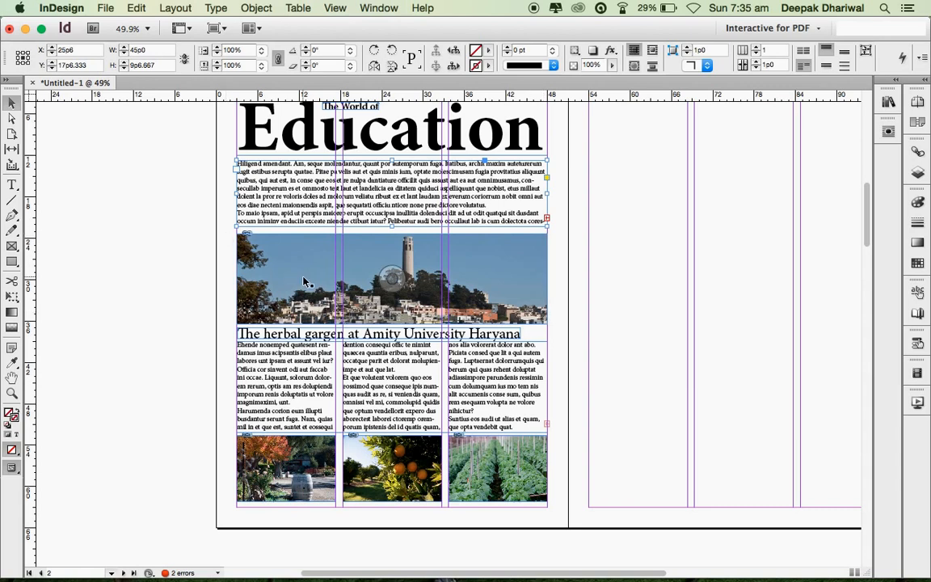
pyautogui.scroll(3, 304, 281)
pyautogui.press('w')
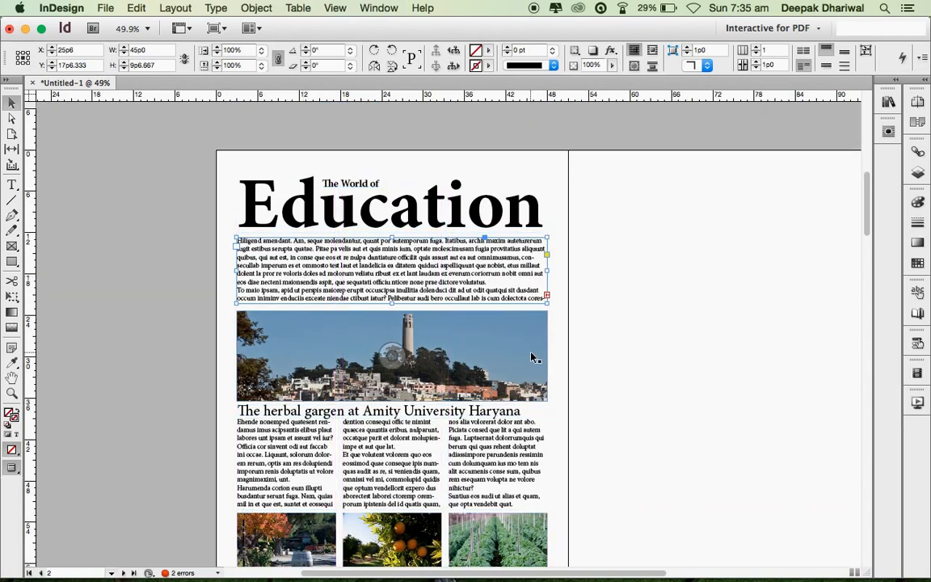
pyautogui.scroll(-3, 531, 357)
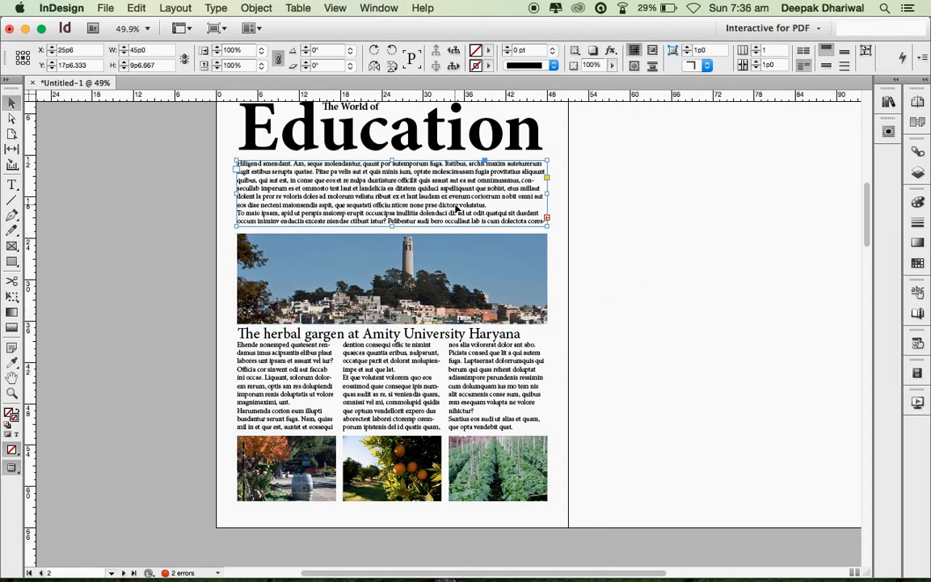
pyautogui.press('w')
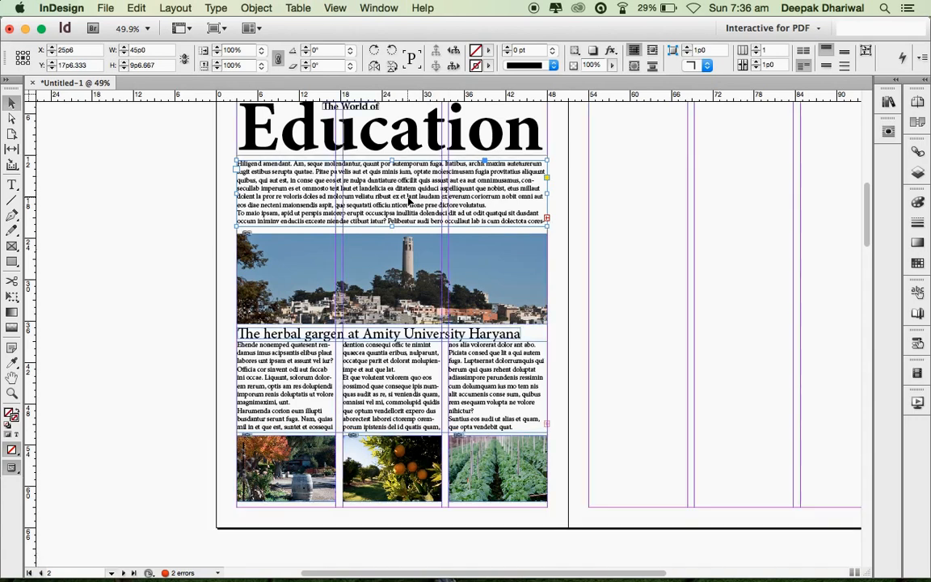
# - Lower the top edge of the three-column frame and nudge the headline down
pyautogui.click(416, 383)
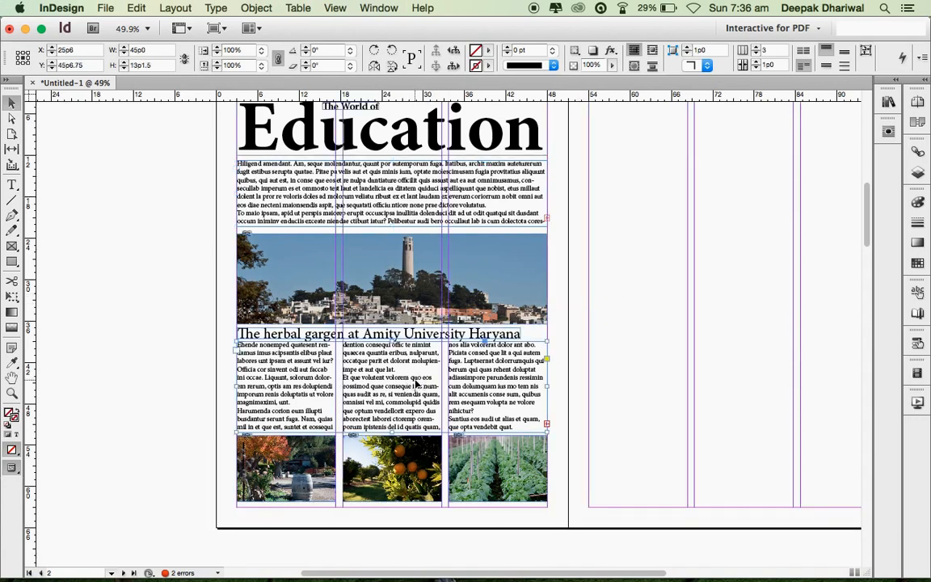
pyautogui.moveTo(392, 341)
pyautogui.mouseDown()
pyautogui.moveTo(390, 352)
pyautogui.moveTo(380, 333)
pyautogui.mouseUp()
pyautogui.click(384, 337)
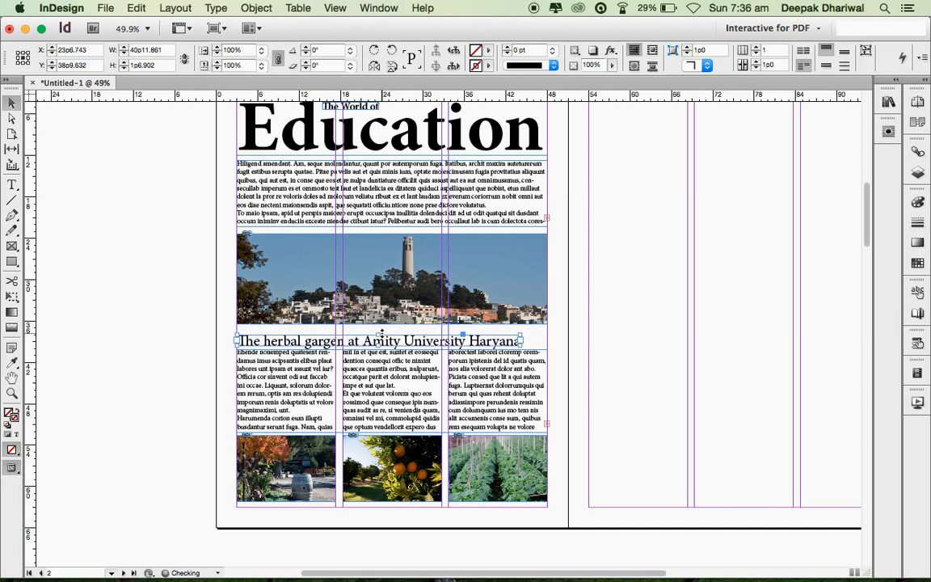
pyautogui.press('Down')
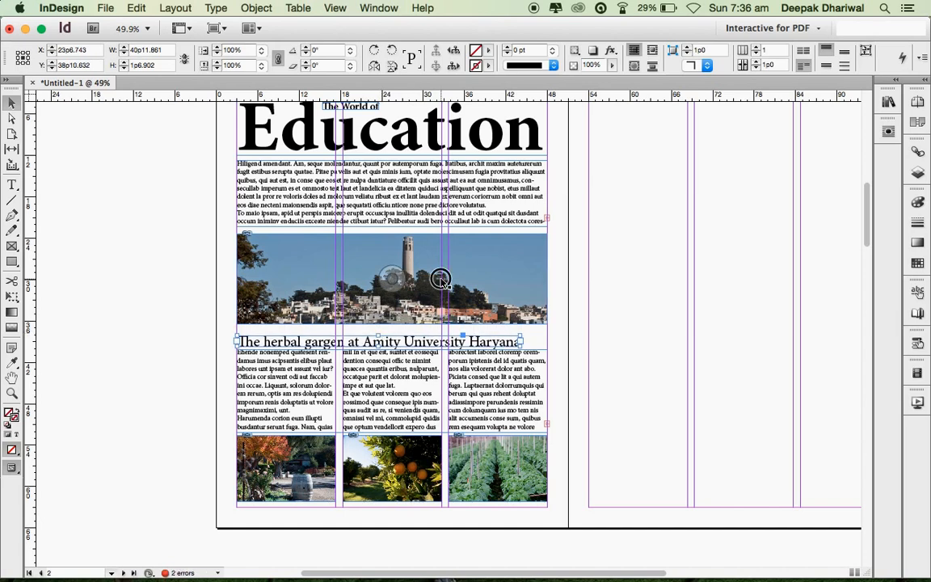
# - Move the Coit Tower photo down a few points and lengthen the intro frame by one line
pyautogui.moveTo(440, 278); pyautogui.dragTo(441, 280)
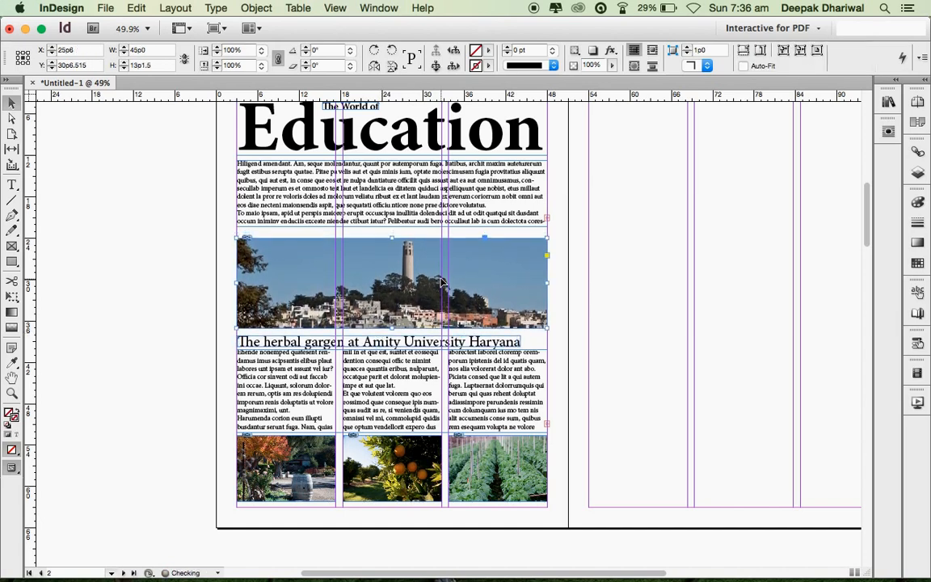
pyautogui.press('Down')
pyautogui.press('Down')
pyautogui.press('Down')
pyautogui.press('Down')
pyautogui.press('Down')
pyautogui.press('Down')
pyautogui.press('Down')
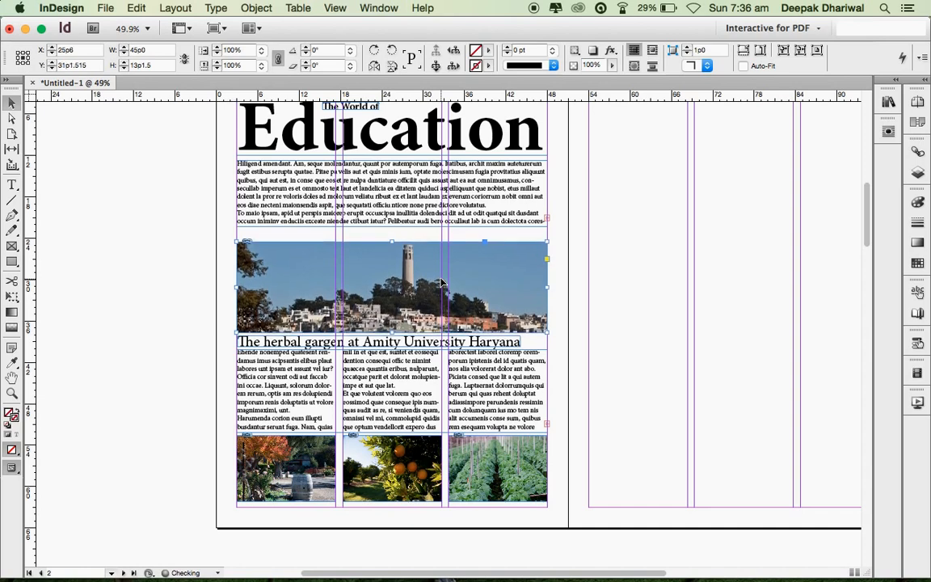
pyautogui.press('Down')
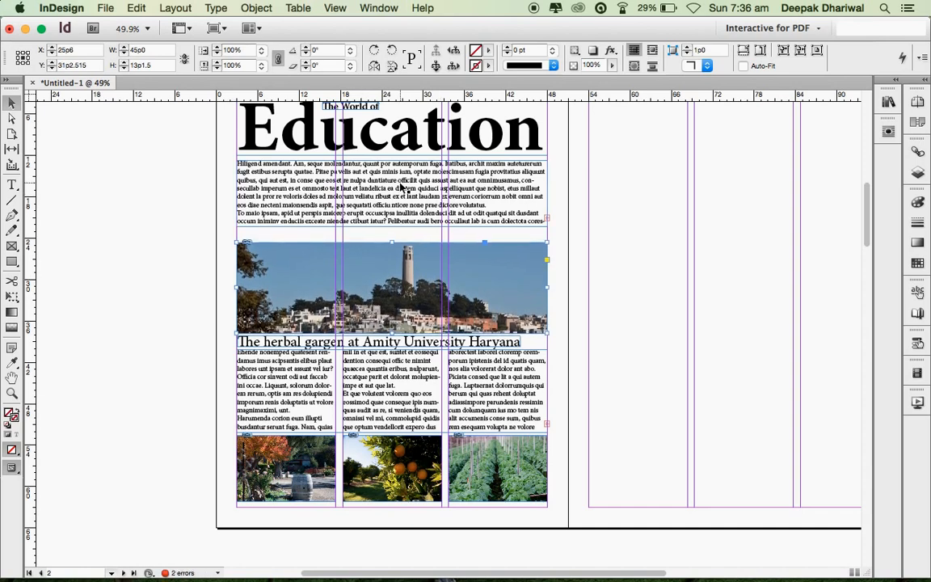
pyautogui.click(401, 187)
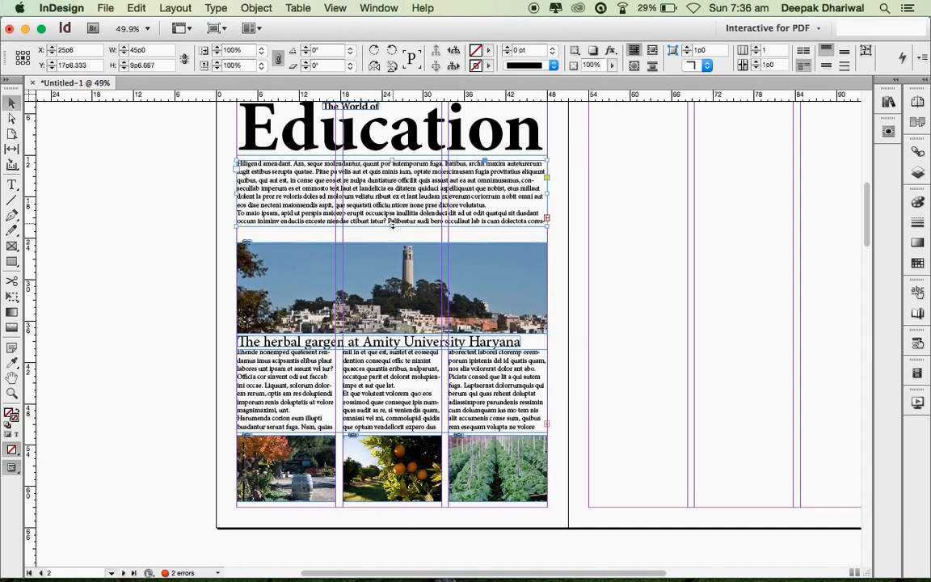
pyautogui.moveTo(392, 225); pyautogui.dragTo(391, 235)
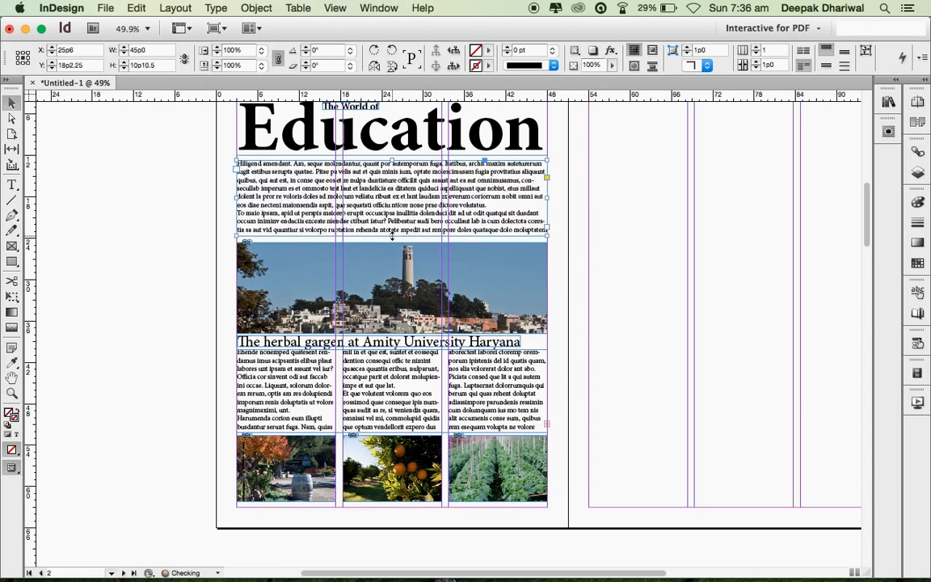
# - Try the intro text in two and three columns, then set it back to one column
pyautogui.click(755, 50)
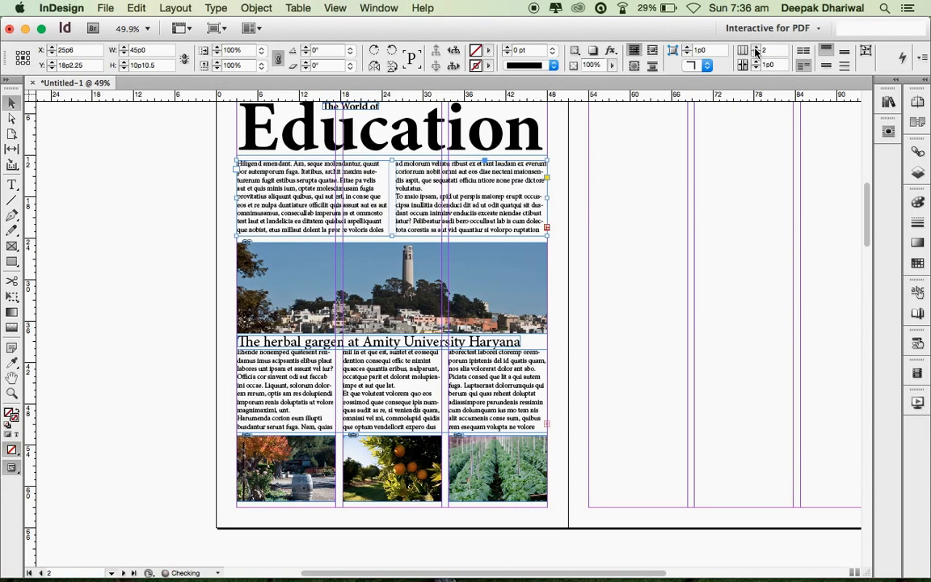
pyautogui.click(755, 51)
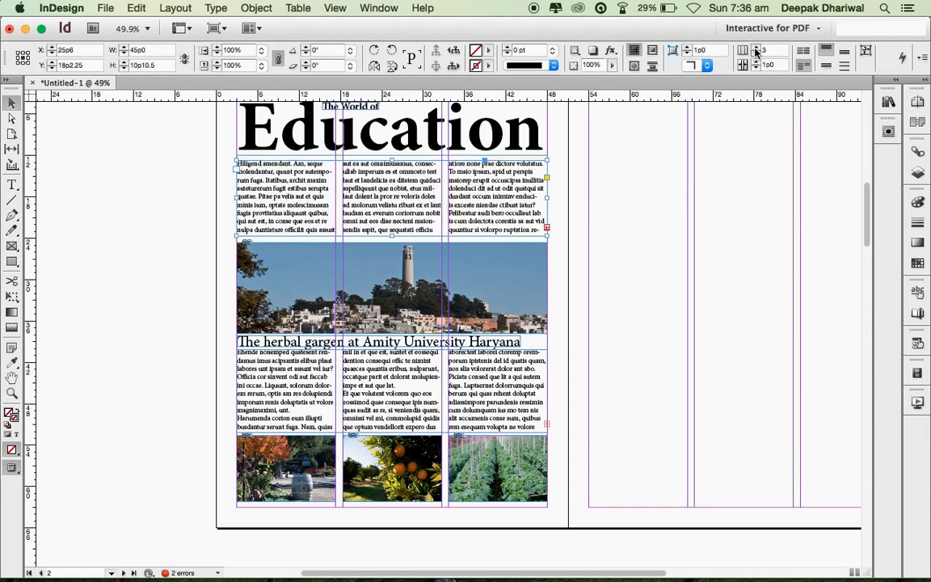
pyautogui.scroll(3, 702, 158)
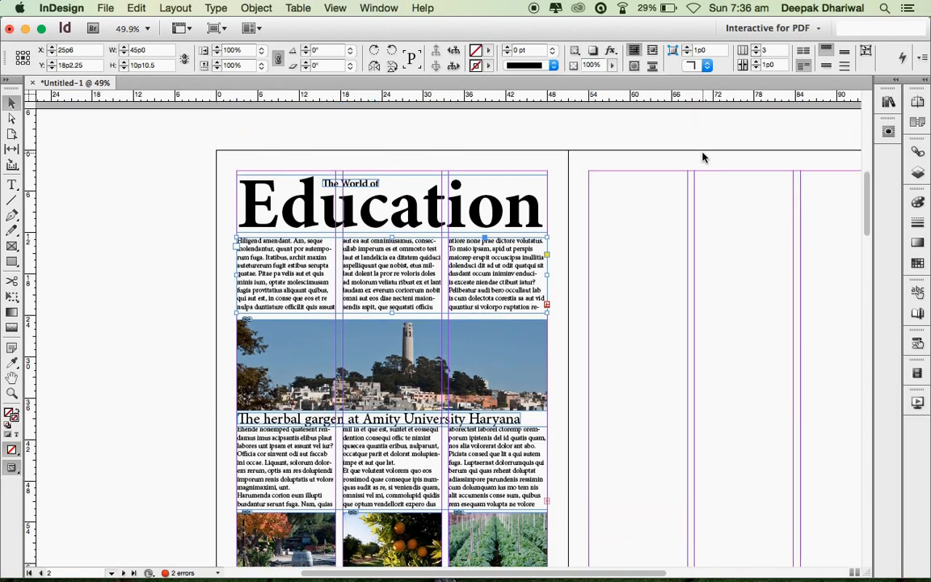
pyautogui.click(757, 56)
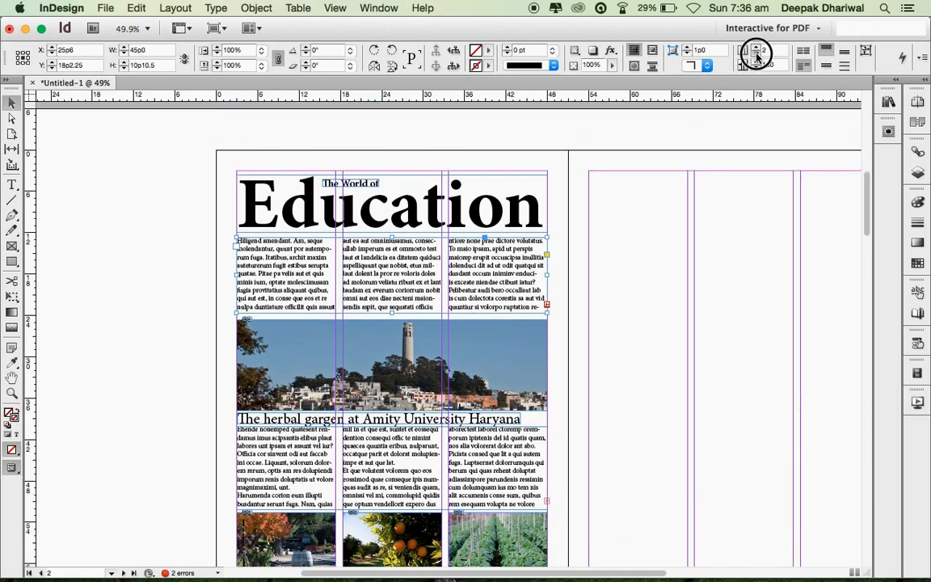
pyautogui.click(757, 56)
pyautogui.click(201, 280)
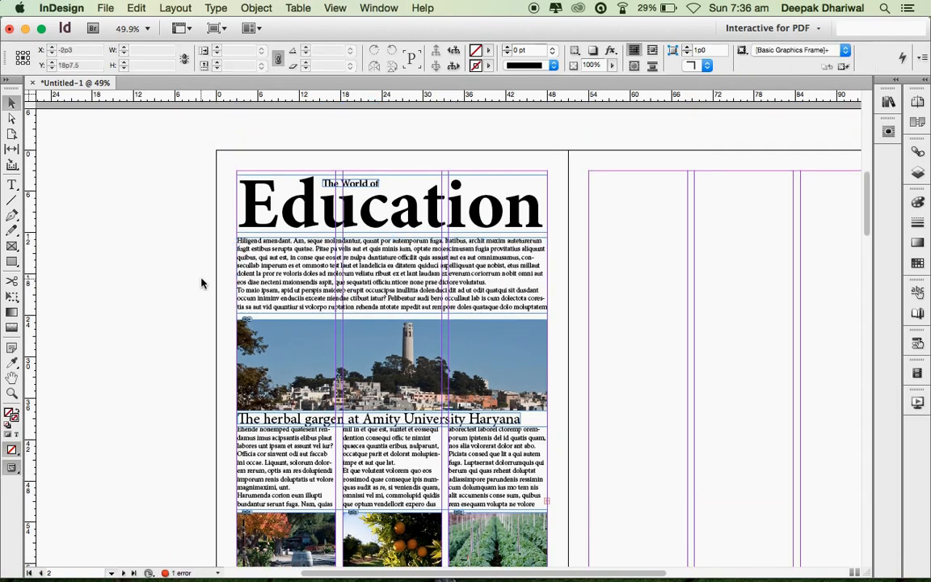
pyautogui.scroll(-3, 172, 331)
pyautogui.scroll(-2, 174, 331)
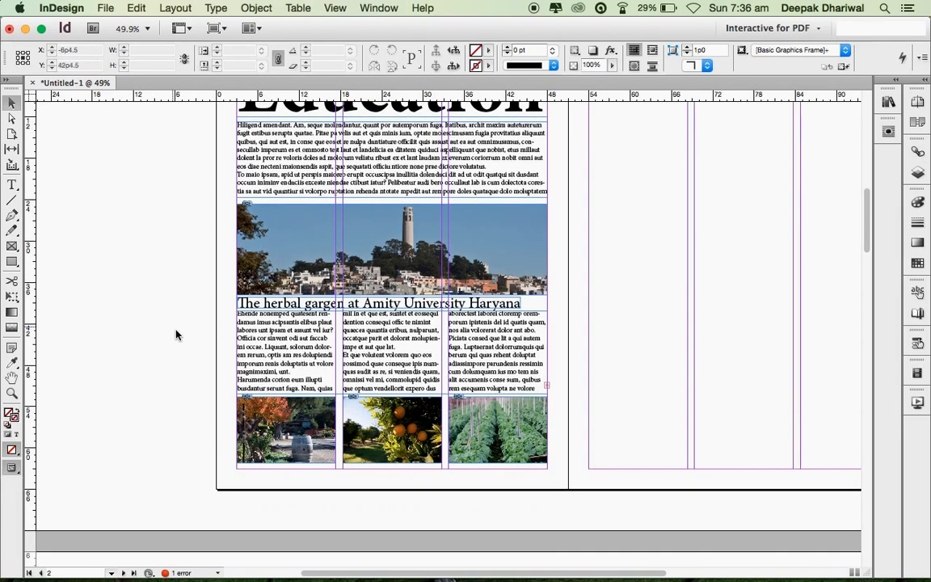
# - Open the Paragraph panel and give the article's opening letter a two-line drop cap
pyautogui.doubleClick(261, 318)
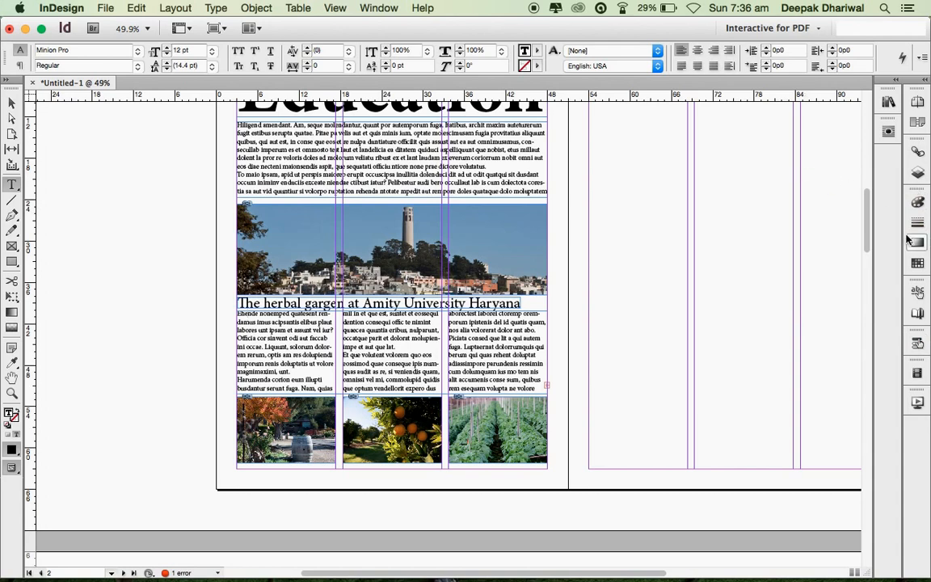
pyautogui.click(375, 8)
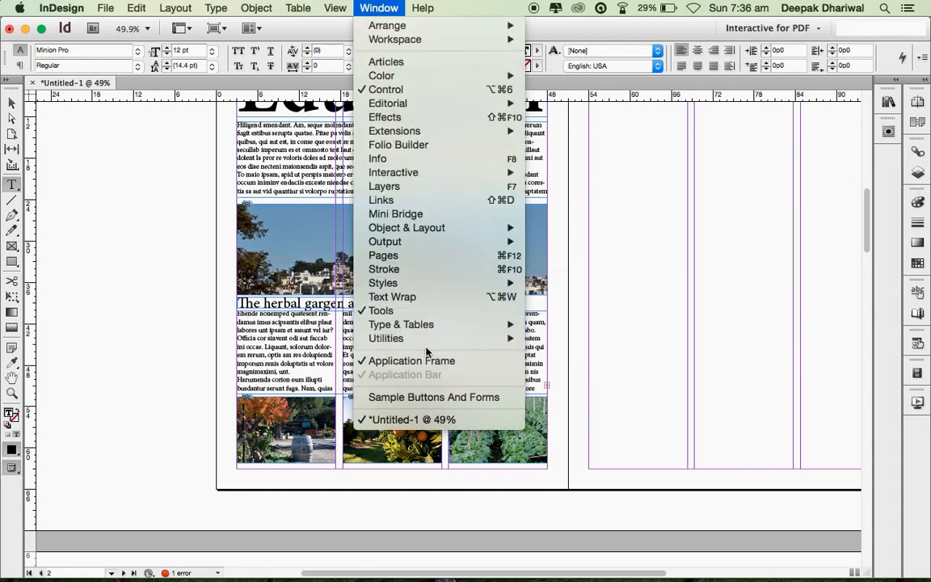
pyautogui.moveTo(388, 324)
pyautogui.click(587, 394)
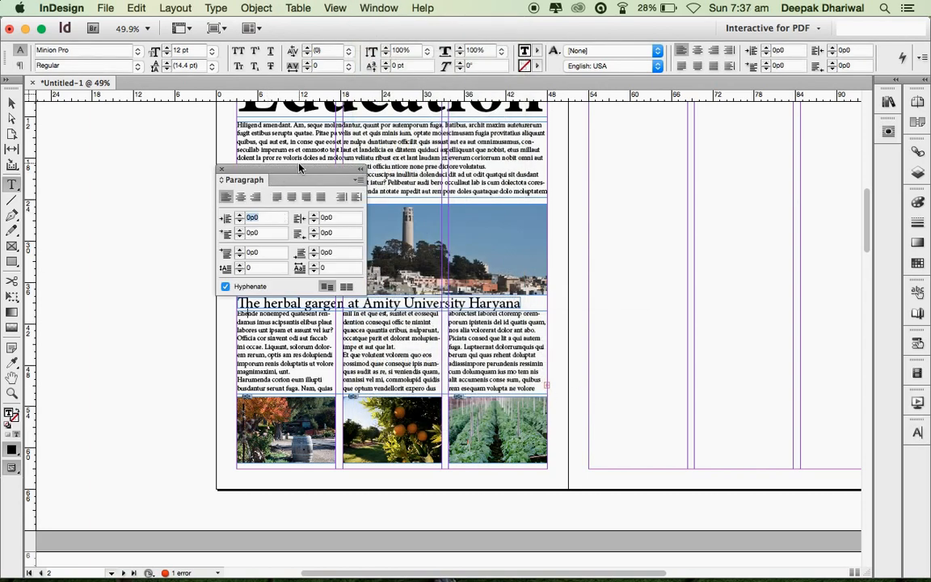
pyautogui.moveTo(298, 169); pyautogui.dragTo(916, 462)
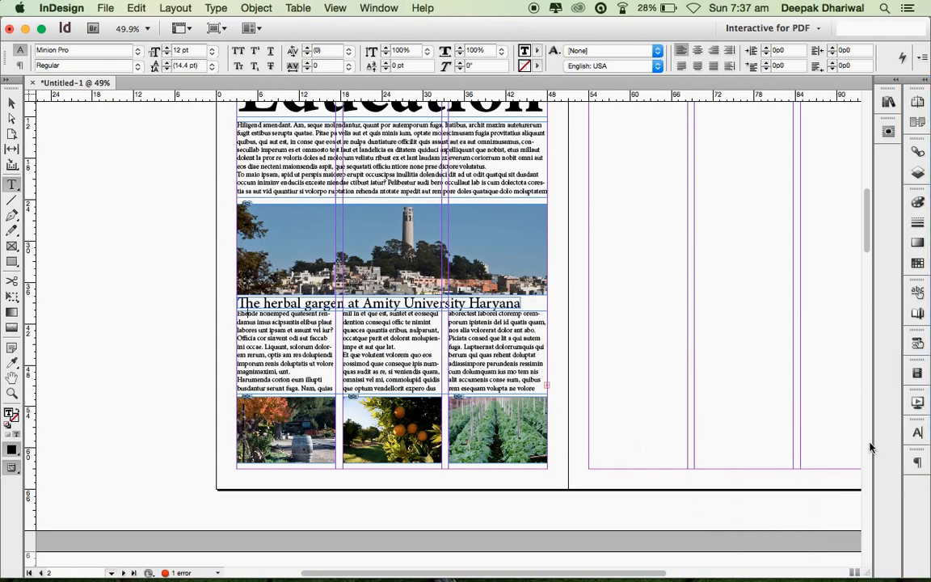
pyautogui.click(917, 462)
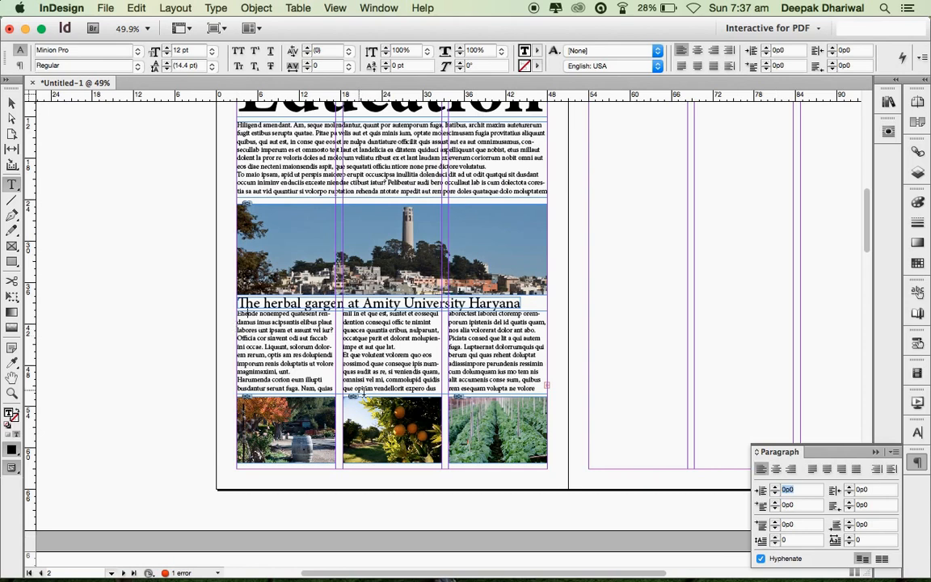
pyautogui.click(775, 536)
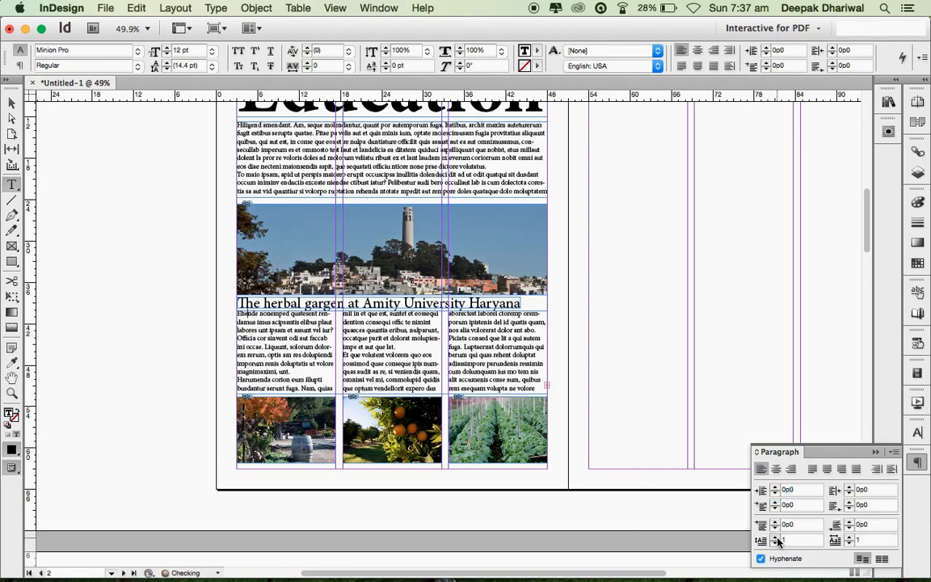
pyautogui.click(776, 540)
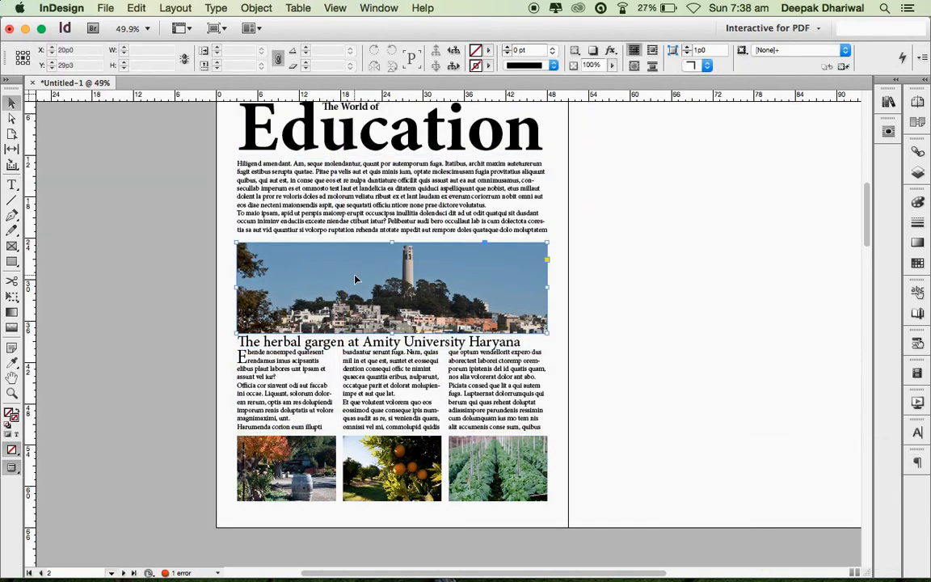
pyautogui.click(356, 279)
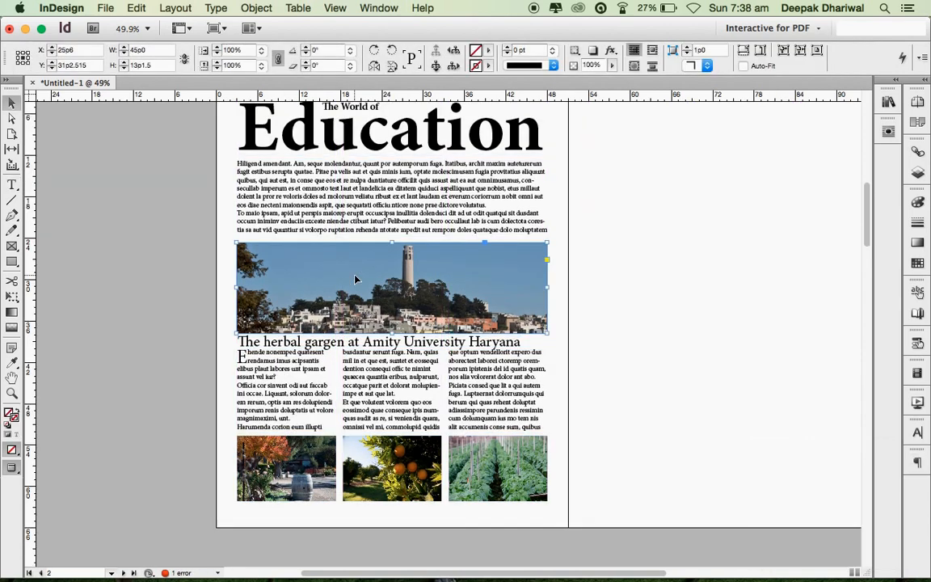
# - Nudge the tower photo and the herbal garden headline up one arrow-key step each
pyautogui.press('Up')
pyautogui.press('Up')
pyautogui.press('Up')
pyautogui.press('Up')
pyautogui.press('Up')
pyautogui.press('Up')
pyautogui.press('Up')
pyautogui.press('Up')
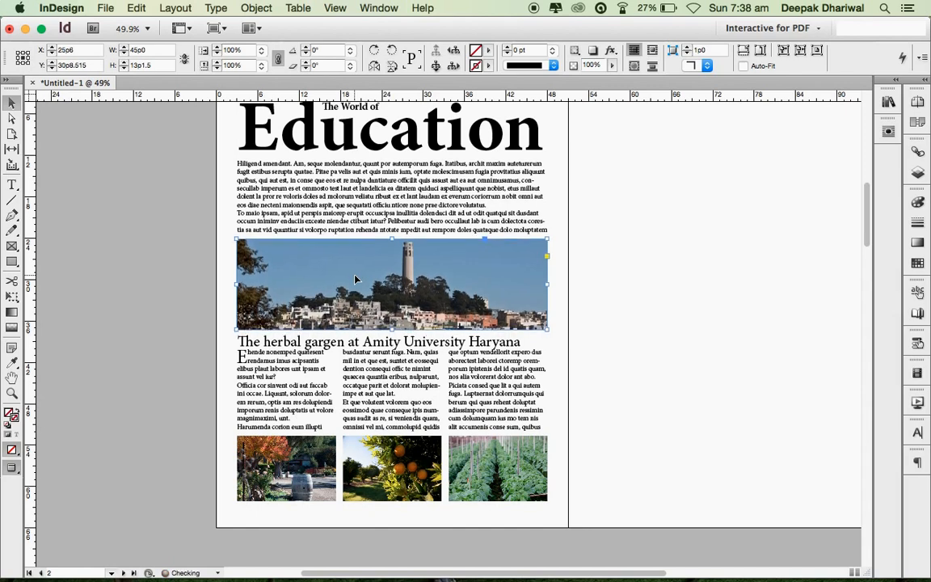
pyautogui.doubleClick(388, 344)
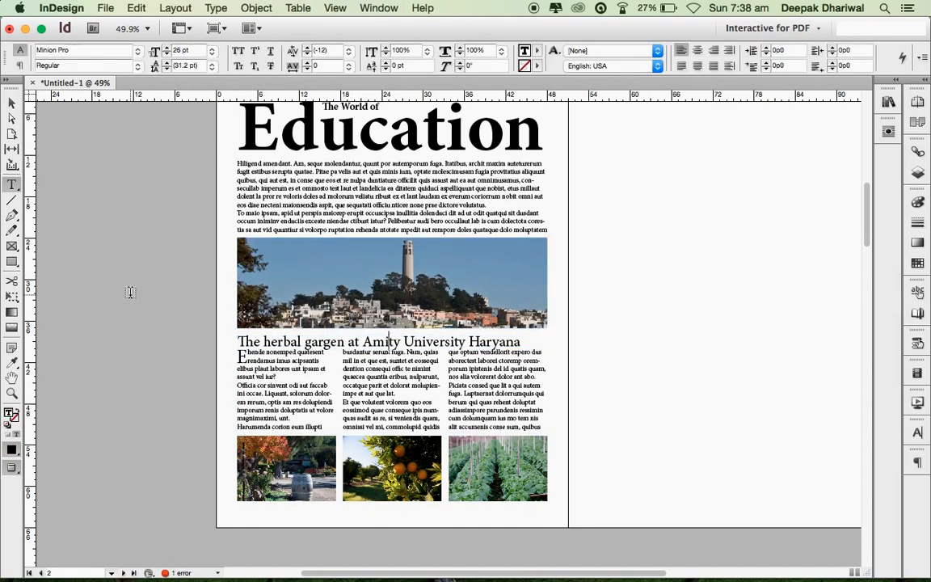
pyautogui.press('Escape')
pyautogui.press('Up')
pyautogui.press('Up')
pyautogui.press('Up')
pyautogui.press('Up')
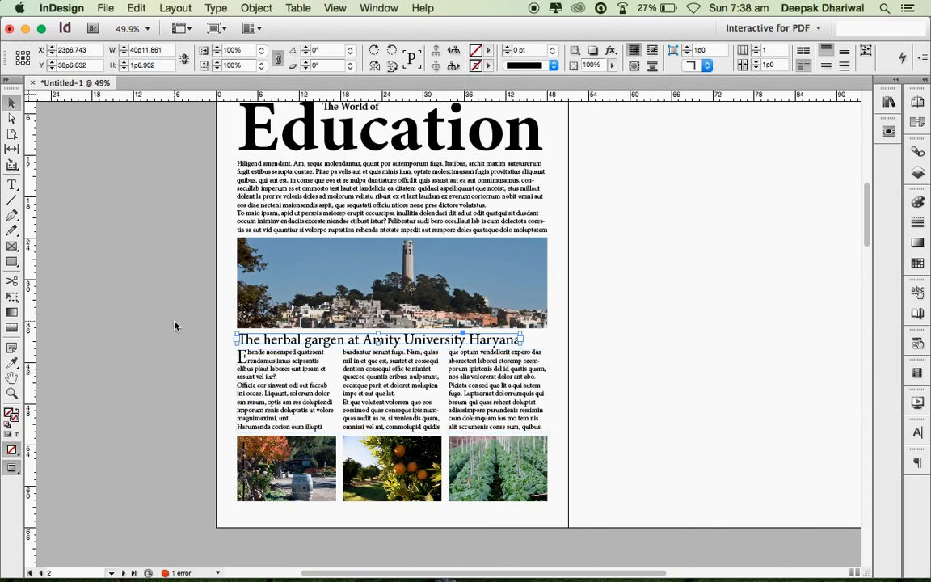
pyautogui.click(159, 290)
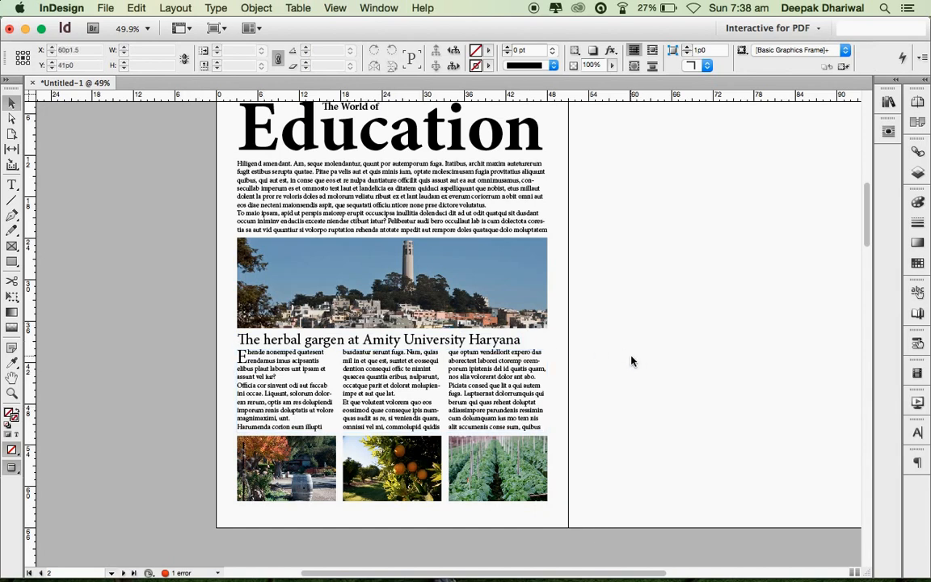
# - Justify both intro paragraphs with the last line aligned left
pyautogui.click(413, 195)
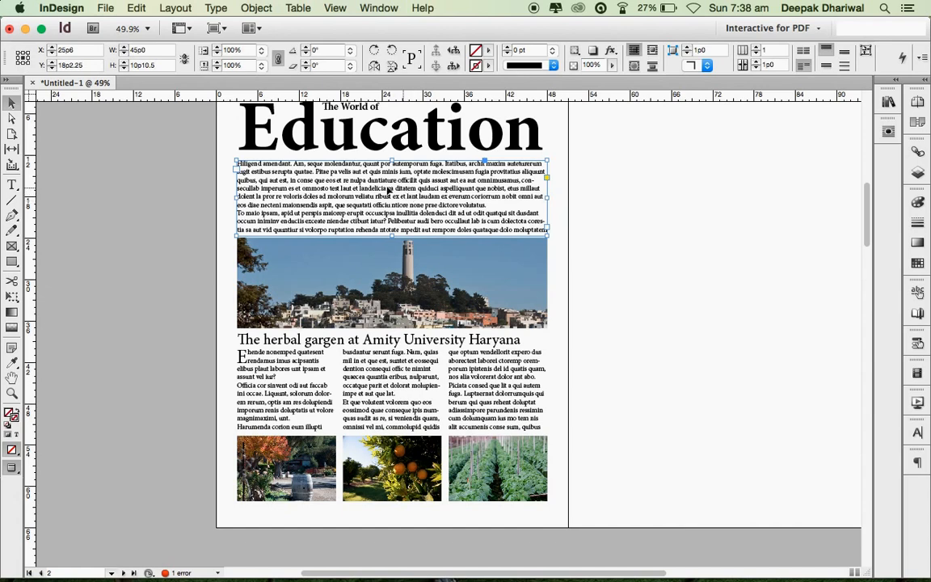
pyautogui.doubleClick(343, 170)
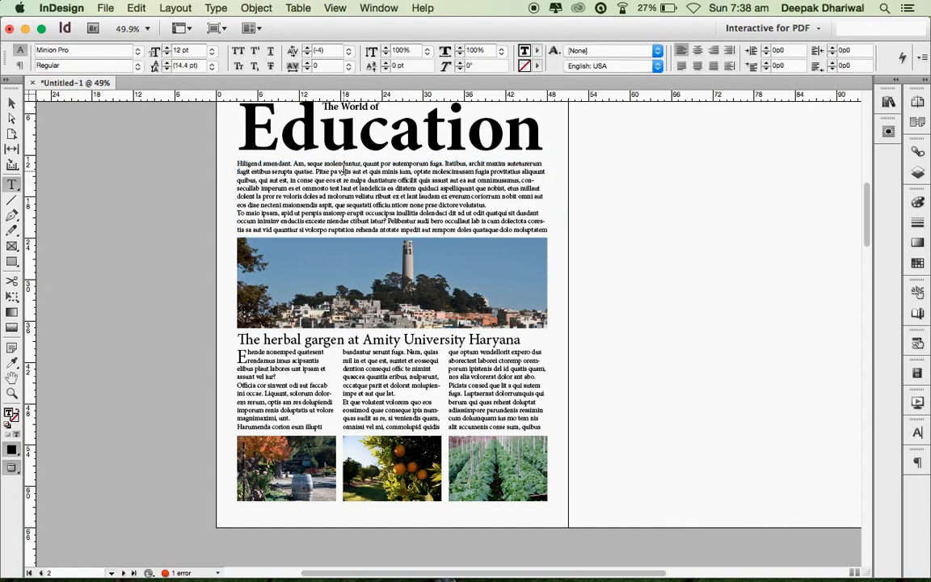
pyautogui.click(682, 66)
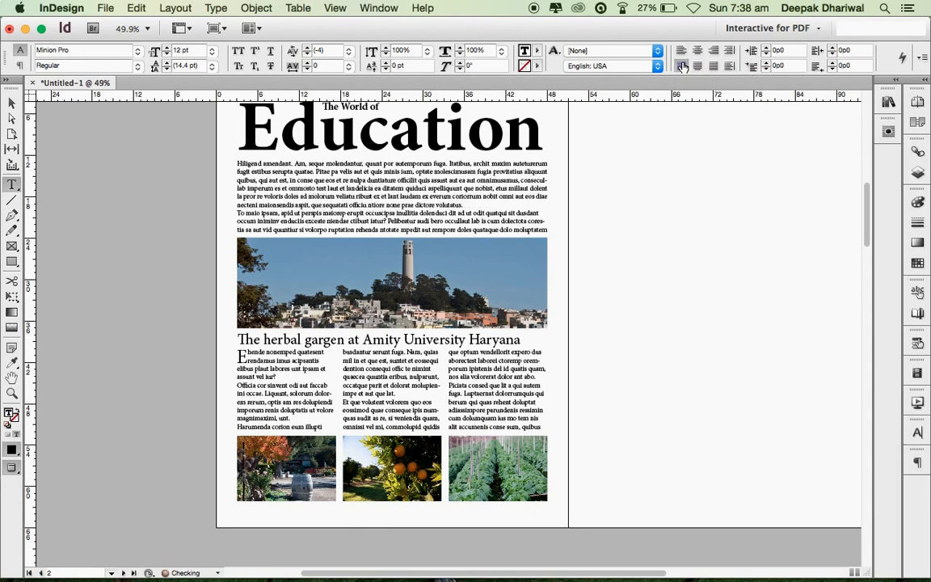
pyautogui.click(511, 212)
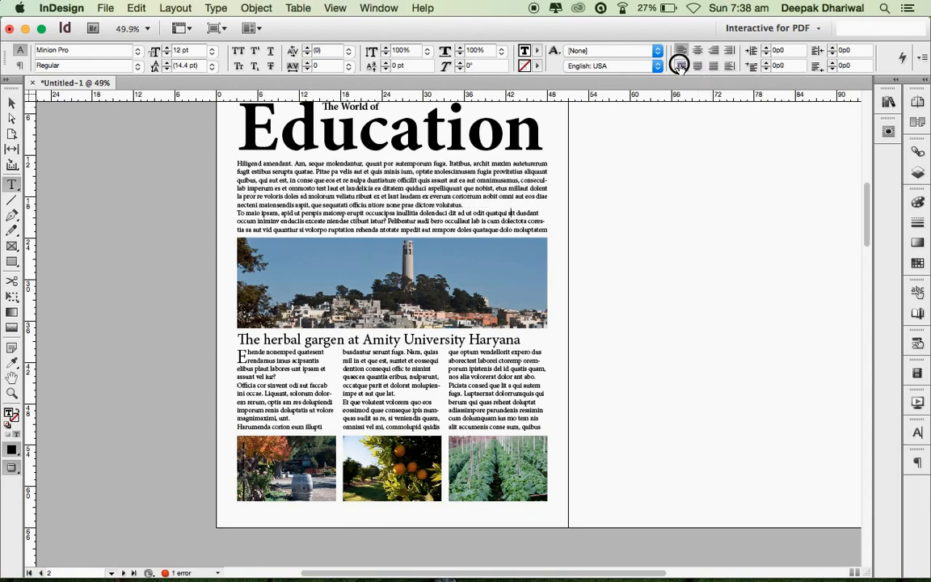
pyautogui.click(681, 67)
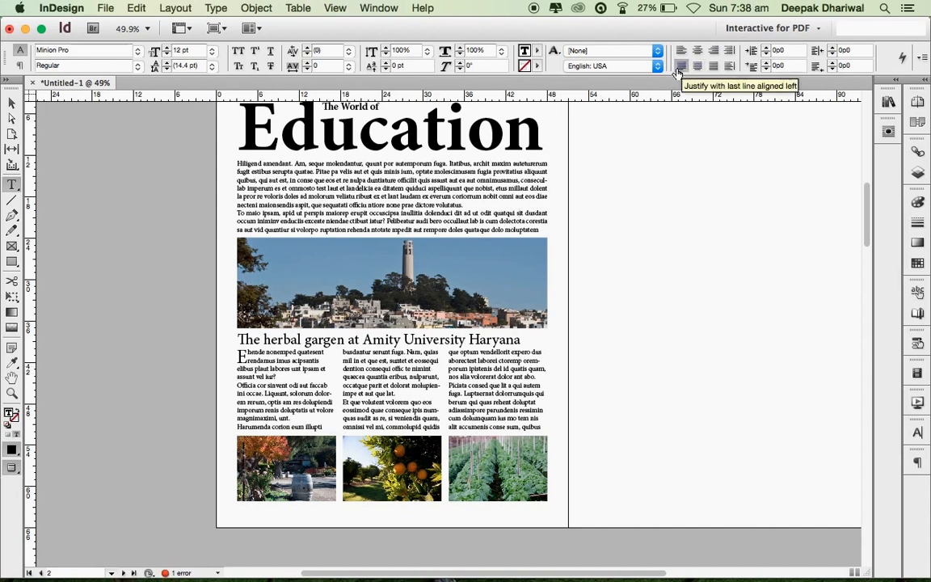
# - Justify all of the three-column article text with the last line aligned left
pyautogui.click(266, 378)
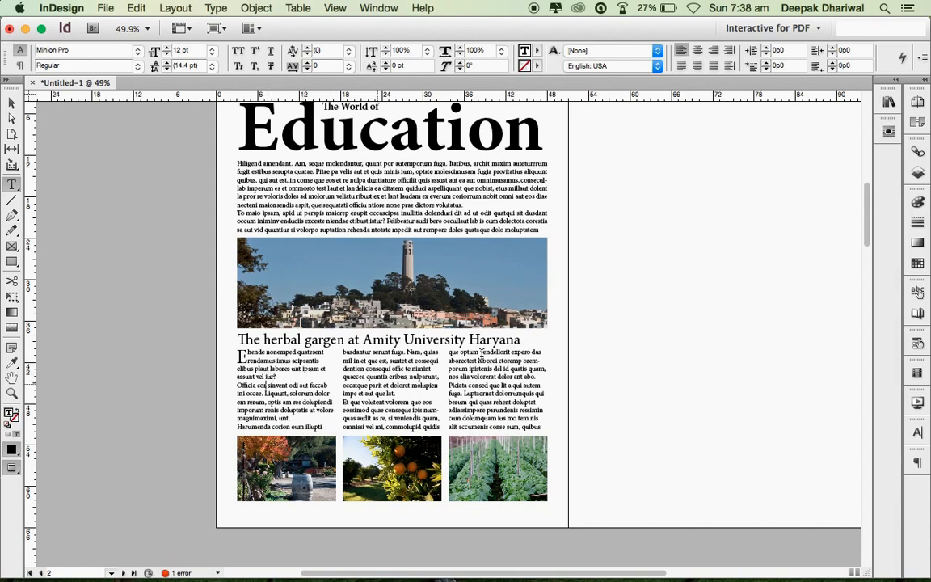
pyautogui.click(681, 66)
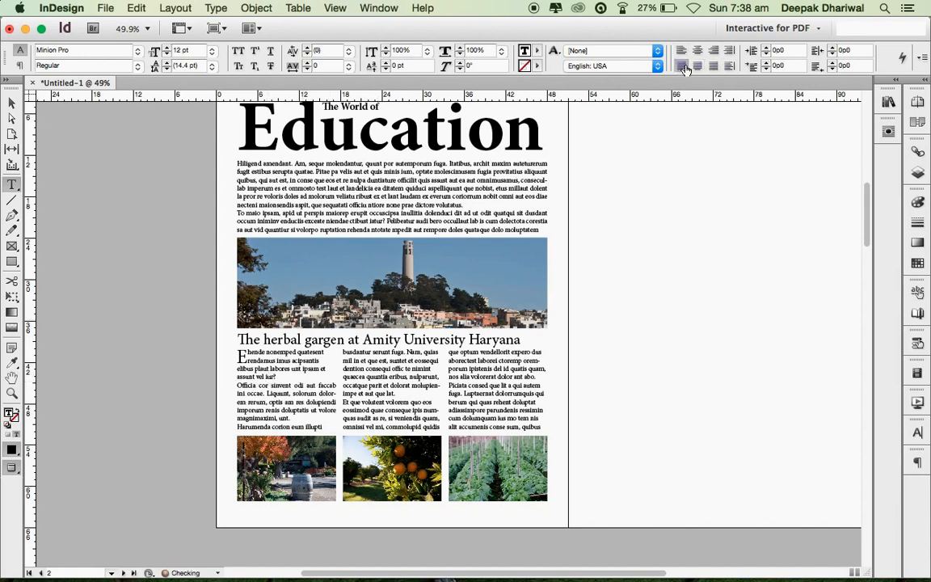
pyautogui.press('super+a')
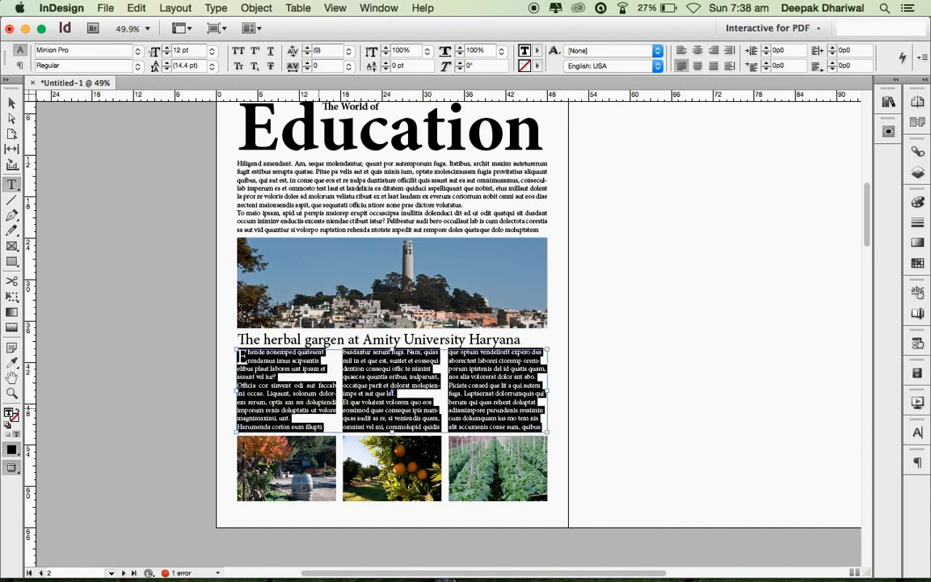
pyautogui.click(681, 66)
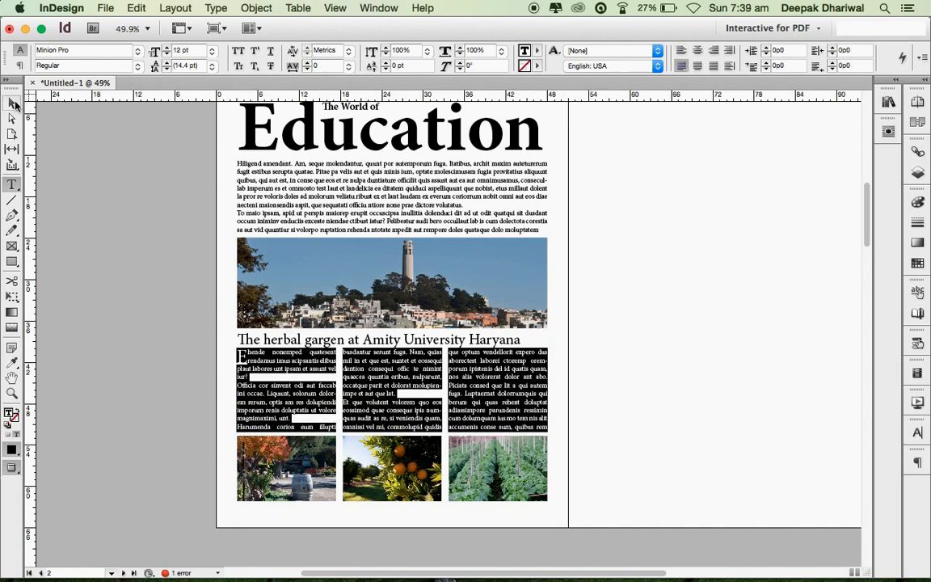
pyautogui.click(13, 104)
# - Scroll to show the full Education page and facing right page, then select all on the spread
pyautogui.click(136, 275)
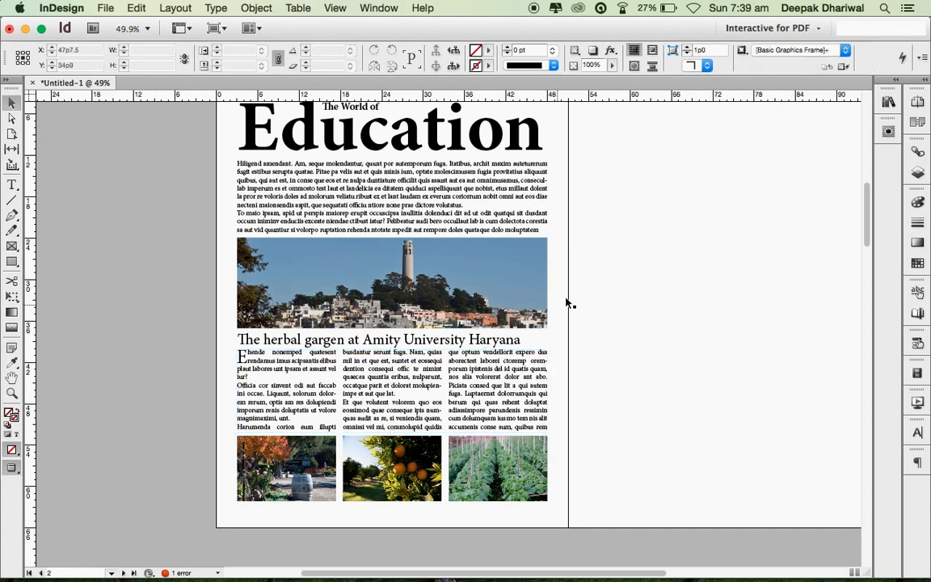
pyautogui.scroll(3, 634, 272)
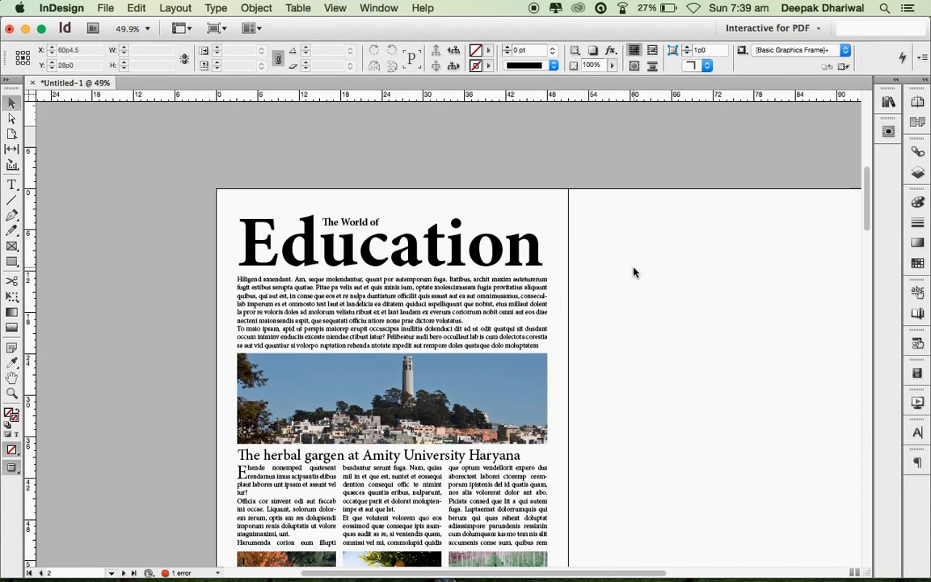
pyautogui.scroll(-3, 634, 272)
pyautogui.scroll(4, 634, 273)
pyautogui.scroll(-6, 634, 273)
pyautogui.scroll(4, 634, 272)
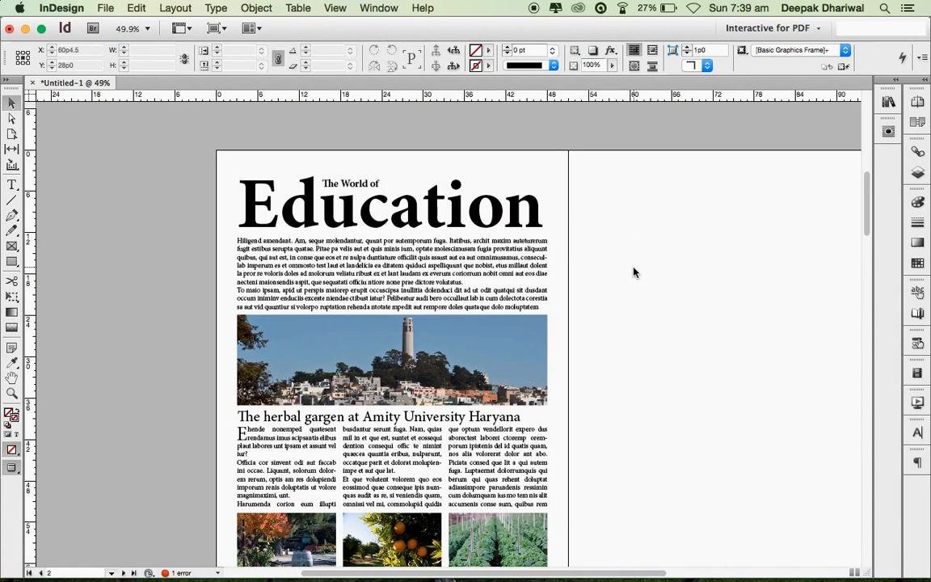
pyautogui.scroll(-2, 634, 272)
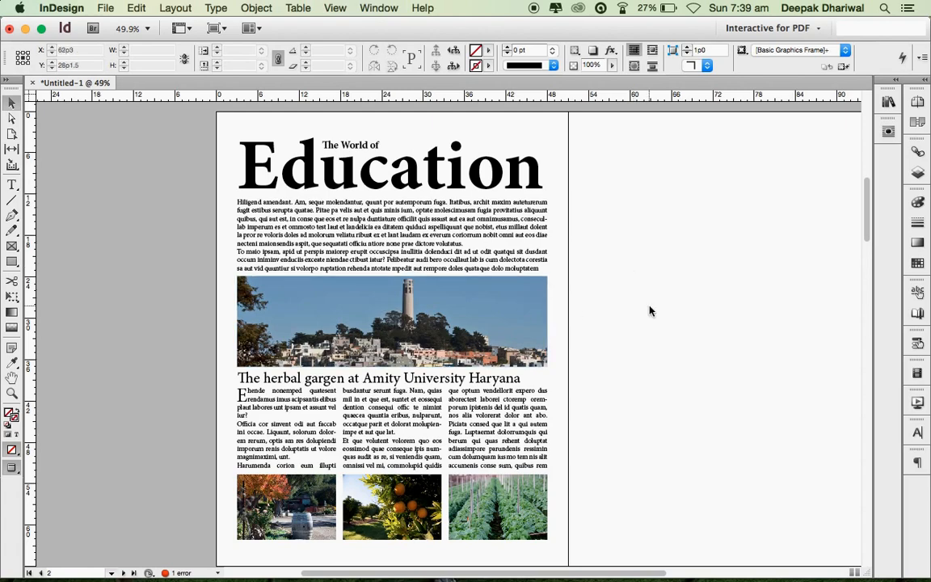
pyautogui.hscroll(7, 648, 310)
pyautogui.hscroll(-10, 648, 310)
pyautogui.scroll(-1, 648, 309)
pyautogui.hscroll(7, 650, 310)
pyautogui.scroll(-1, 649, 310)
pyautogui.scroll(2, 649, 310)
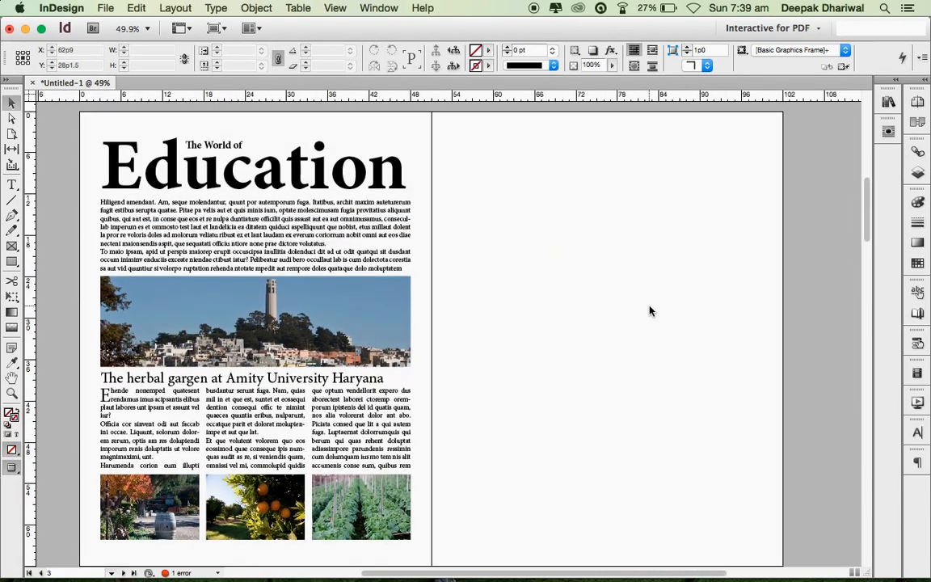
pyautogui.click(208, 204)
pyautogui.press('super+a')
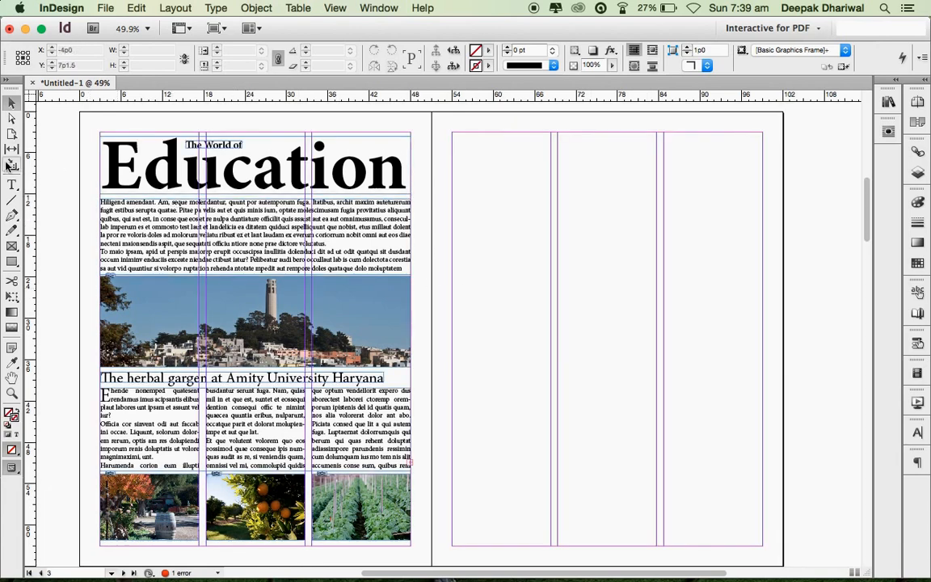
# - Draw a text frame at the right page's top margin and type 'Amity School of Communication'
pyautogui.click(12, 185)
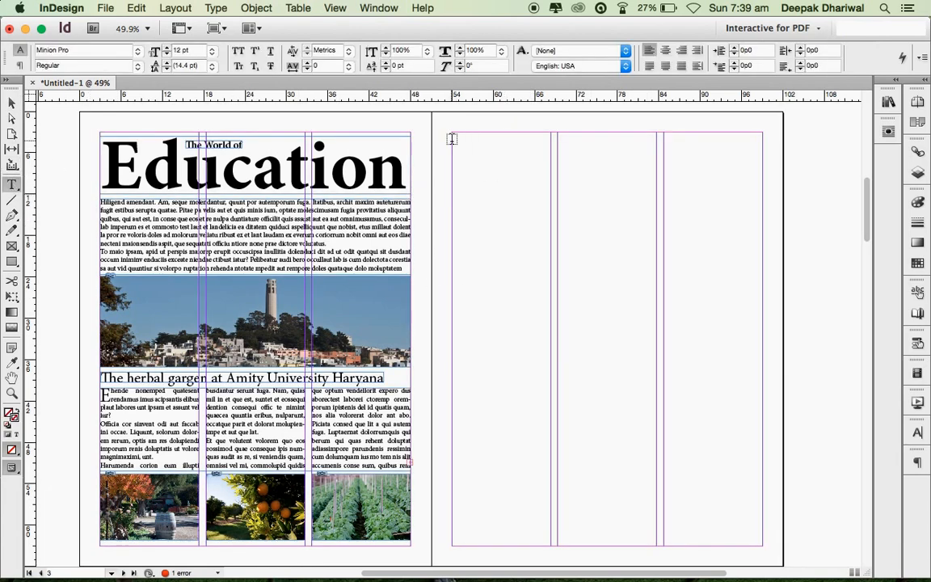
pyautogui.moveTo(452, 136); pyautogui.dragTo(747, 166)
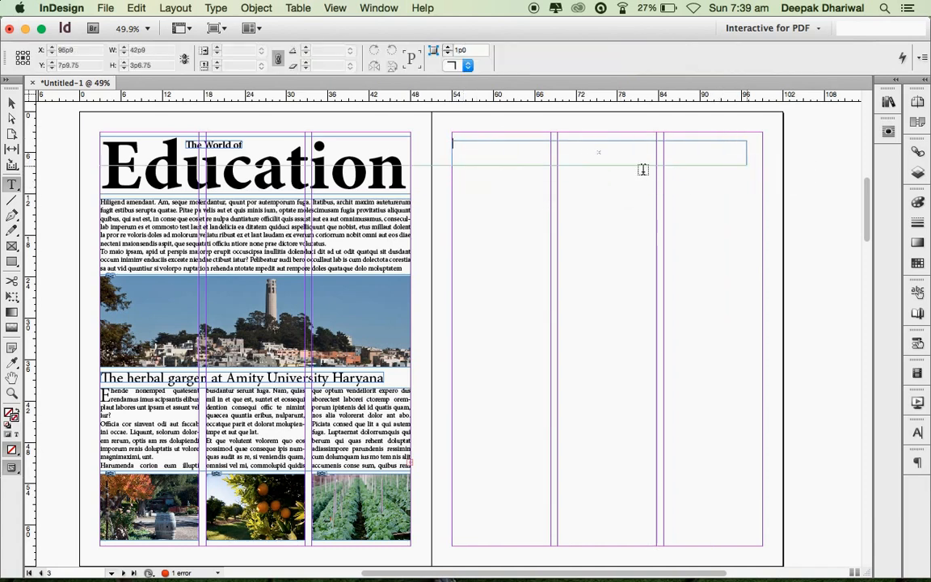
pyautogui.press('Escape')
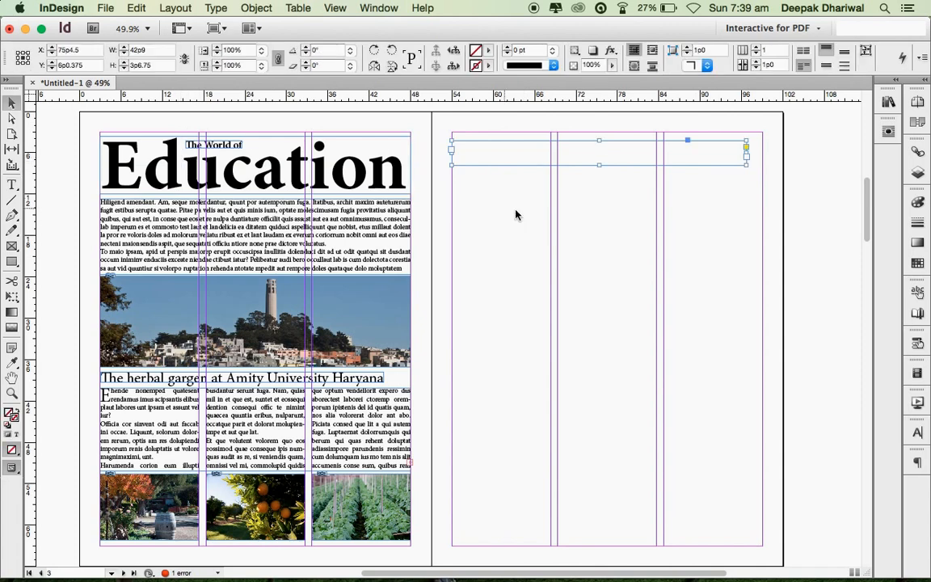
pyautogui.moveTo(508, 150); pyautogui.dragTo(507, 148)
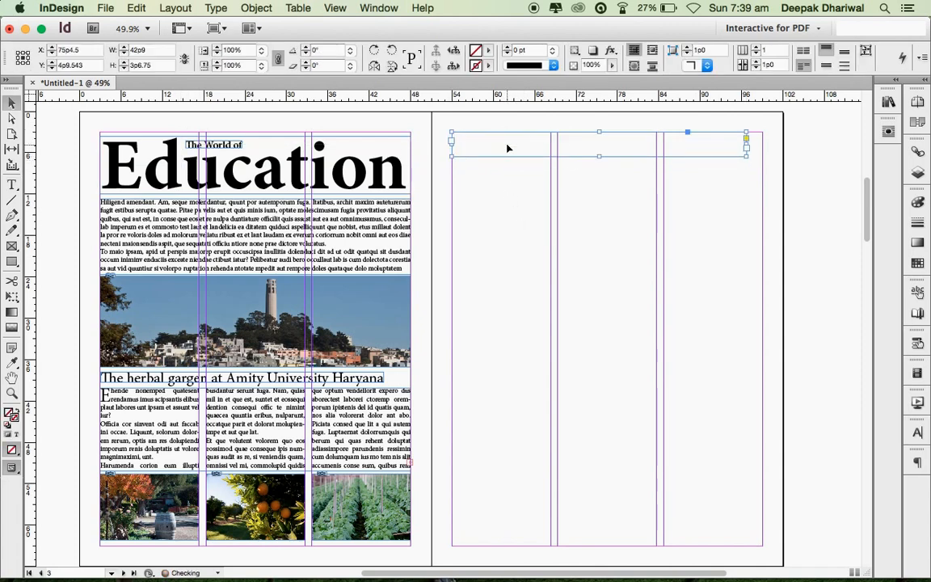
pyautogui.doubleClick(488, 148)
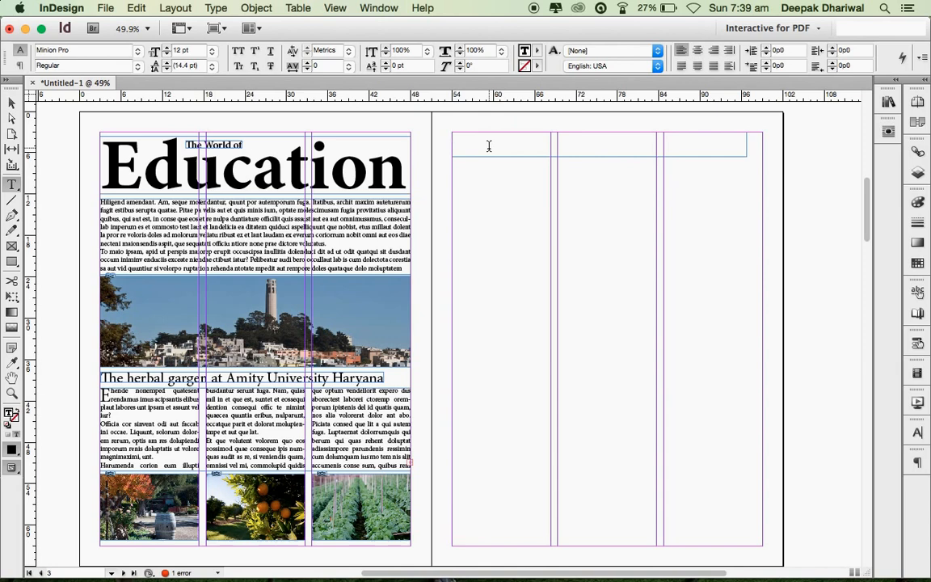
pyautogui.write('A')
pyautogui.press('BackSpace')
pyautogui.press('BackSpace')
pyautogui.write('School of Communic')
# - Enlarge the heading to 32 pt, fit its frame to the text, and draw a large frame below
pyautogui.press('super+a')
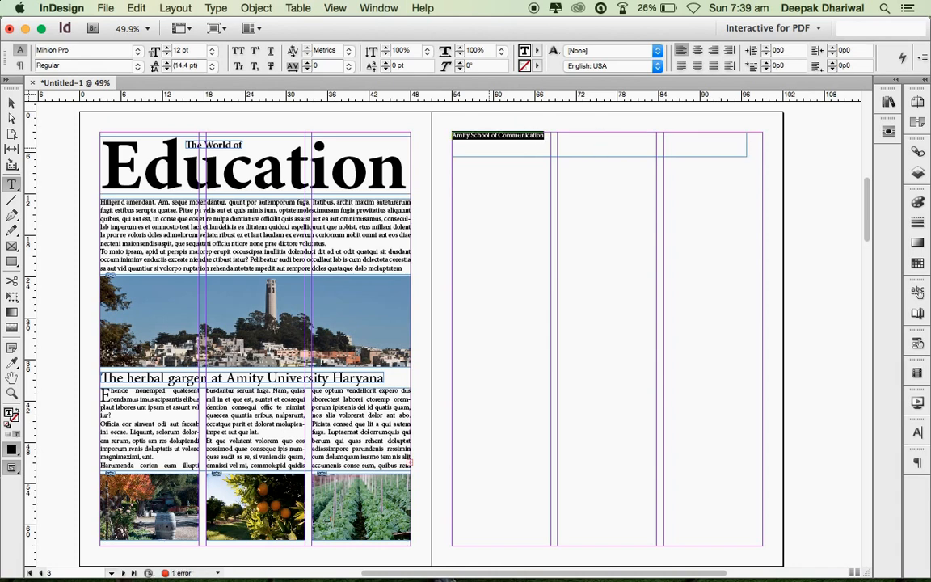
pyautogui.press('super+shift+period')
pyautogui.press('super+shift+period')
pyautogui.press('super+shift+period')
pyautogui.press('super+shift+period')
pyautogui.press('super+shift+period')
pyautogui.press('super+shift+period')
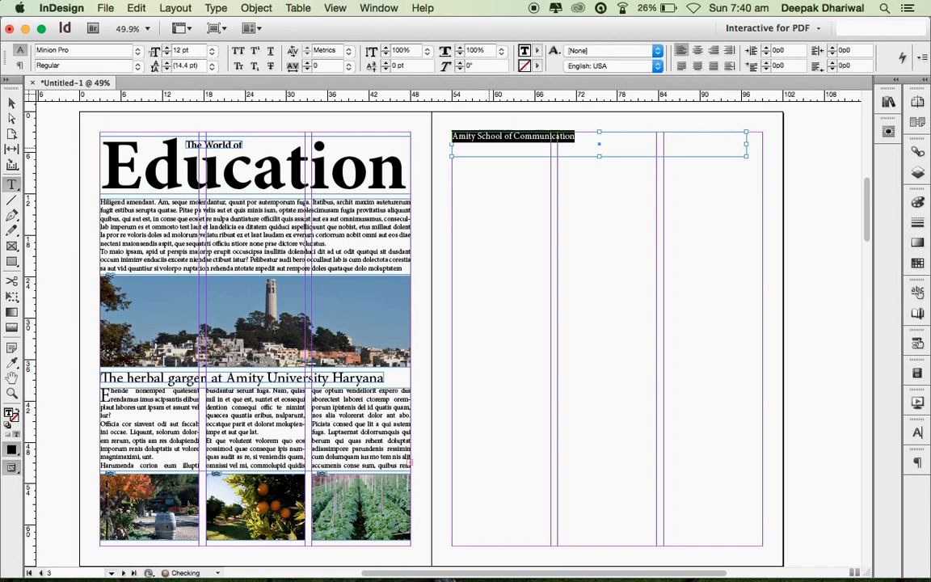
pyautogui.press('super+shift+period')
pyautogui.press('super+shift+period')
pyautogui.press('super+shift+period')
pyautogui.press('super+shift+period')
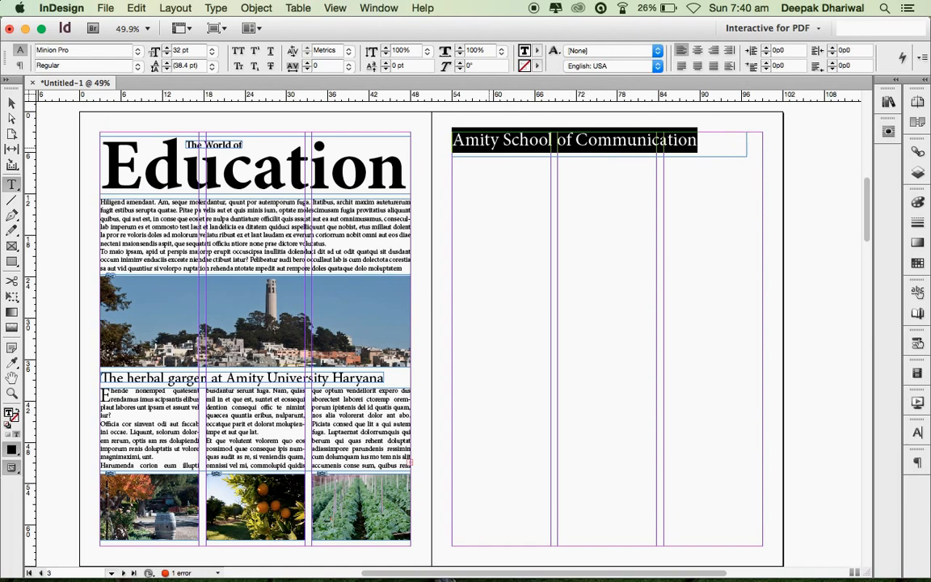
pyautogui.press('Escape')
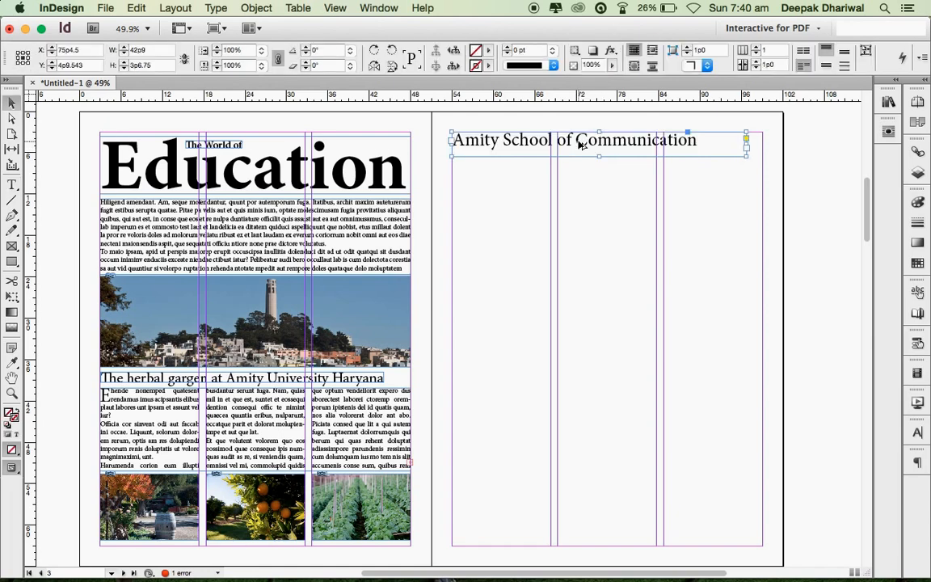
pyautogui.press('super+alt+c')
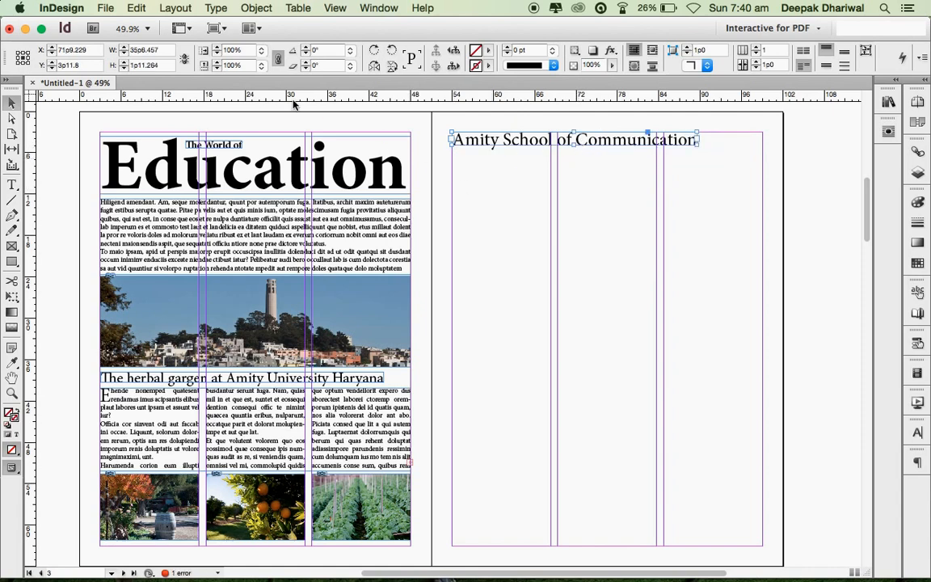
pyautogui.moveTo(509, 138); pyautogui.dragTo(510, 147)
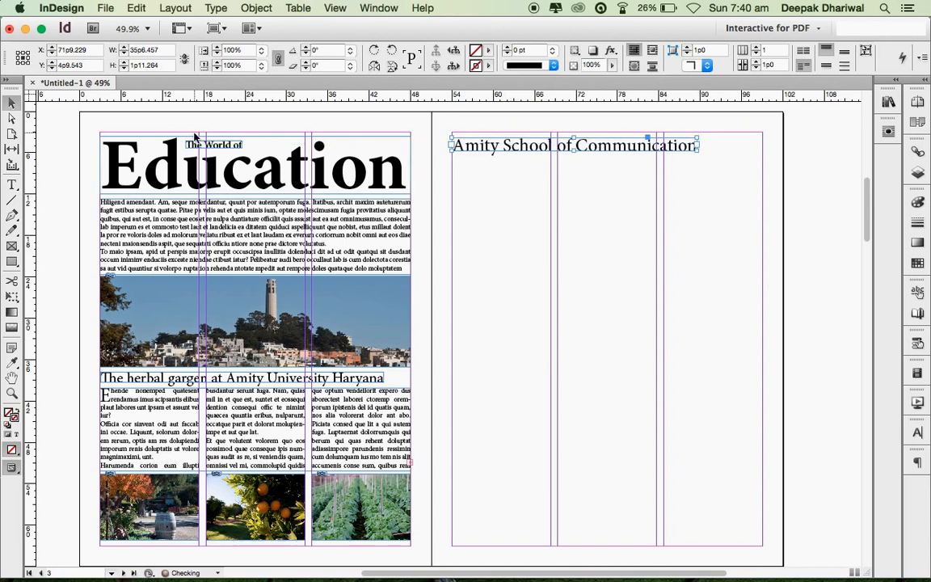
pyautogui.click(12, 187)
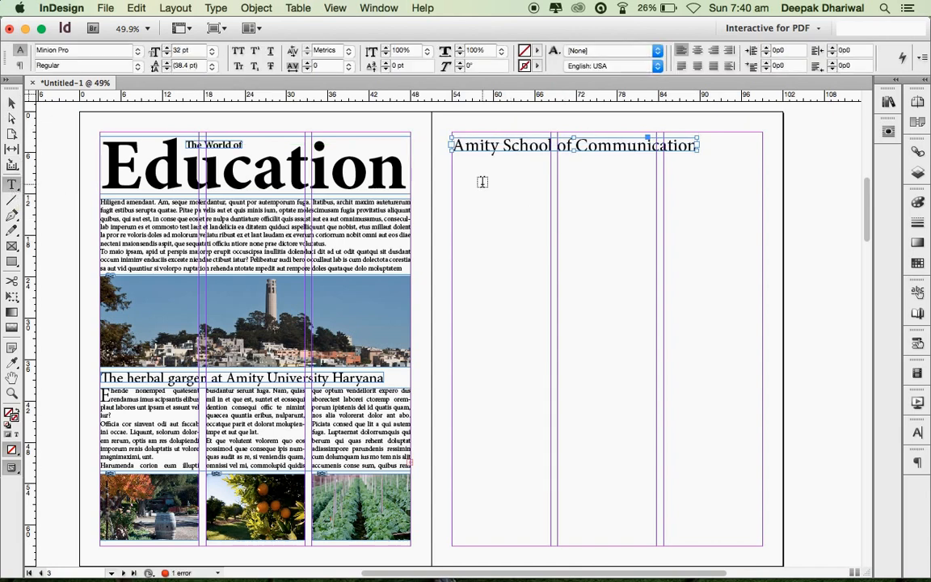
pyautogui.moveTo(452, 166); pyautogui.dragTo(761, 541)
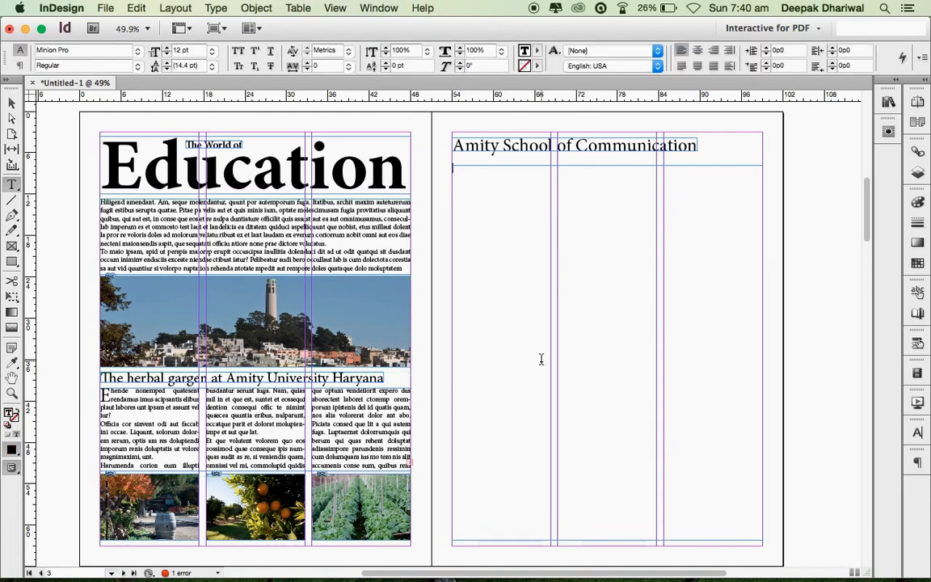
# - Fill the empty frame with placeholder text, justify it, and split it into three columns
pyautogui.rightClick(502, 248)
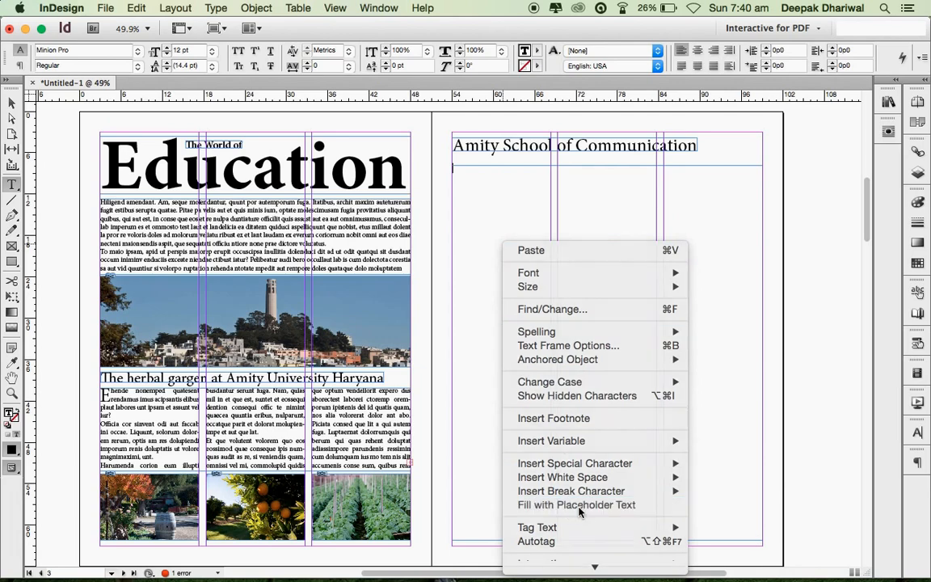
pyautogui.click(579, 507)
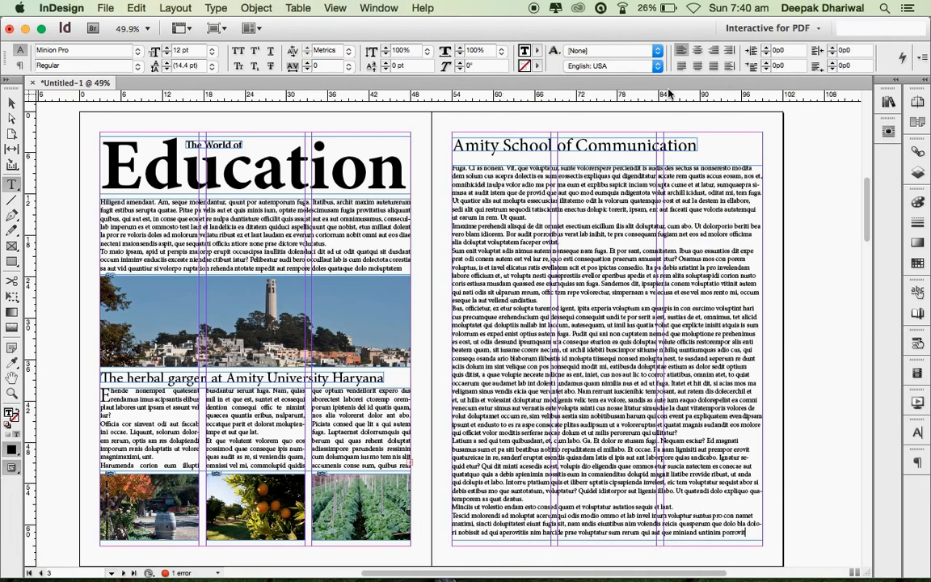
pyautogui.press('super+a')
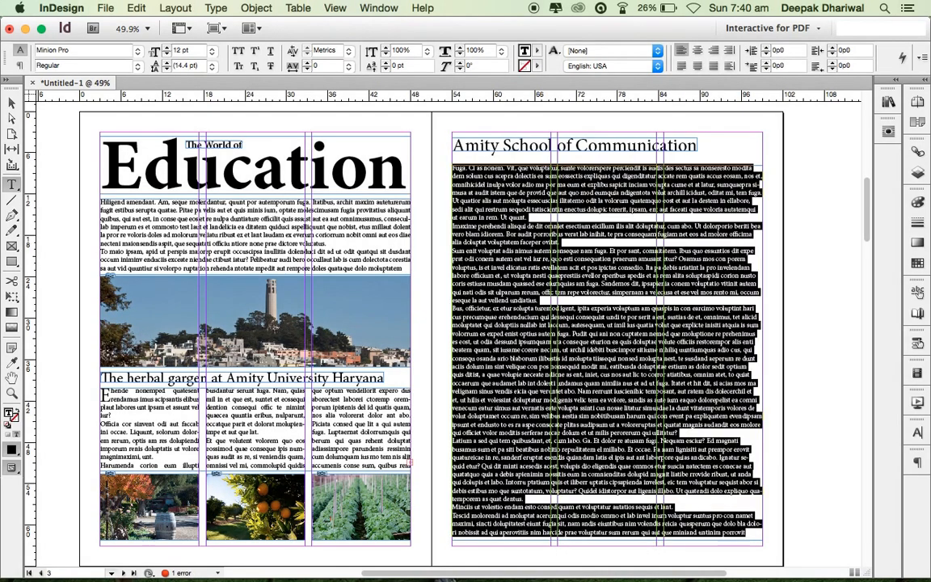
pyautogui.click(679, 68)
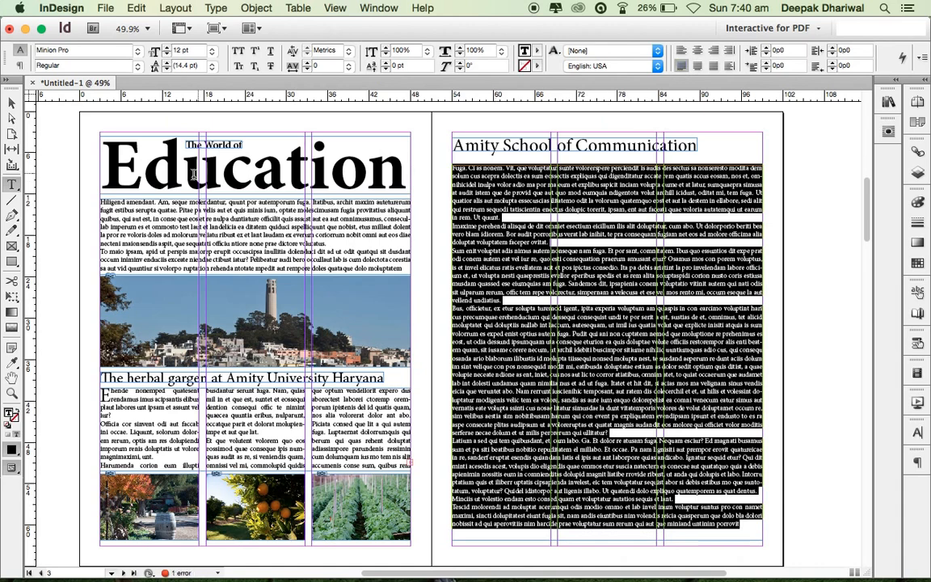
pyautogui.press('Escape')
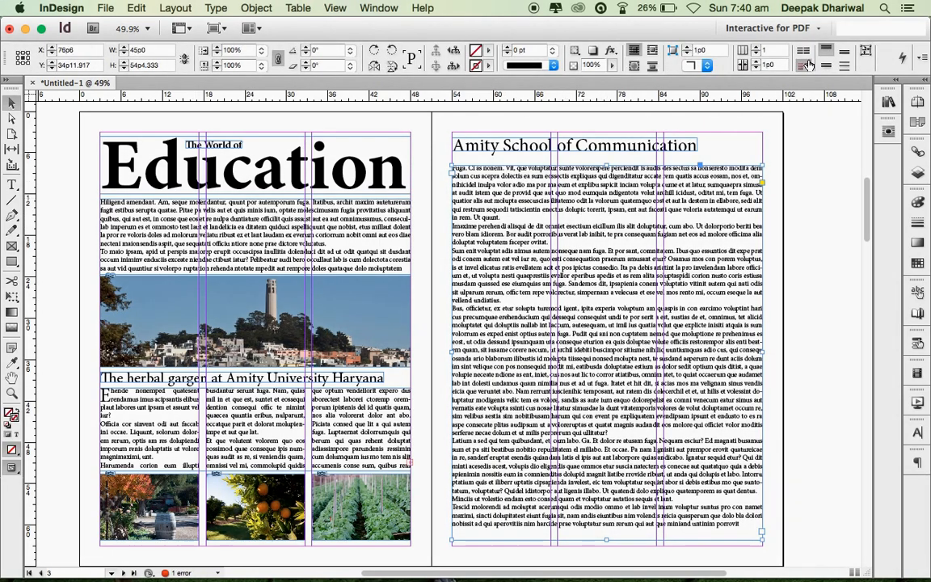
pyautogui.click(758, 50)
pyautogui.click(758, 50)
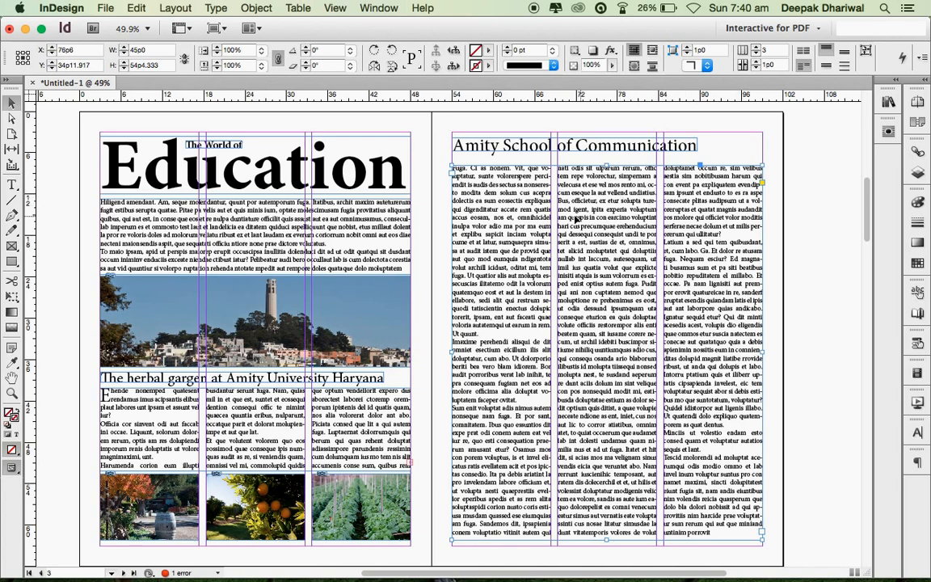
# - Move the frame up slightly, extend it to the bottom margin, and add more placeholder text
pyautogui.moveTo(594, 218); pyautogui.dragTo(596, 210)
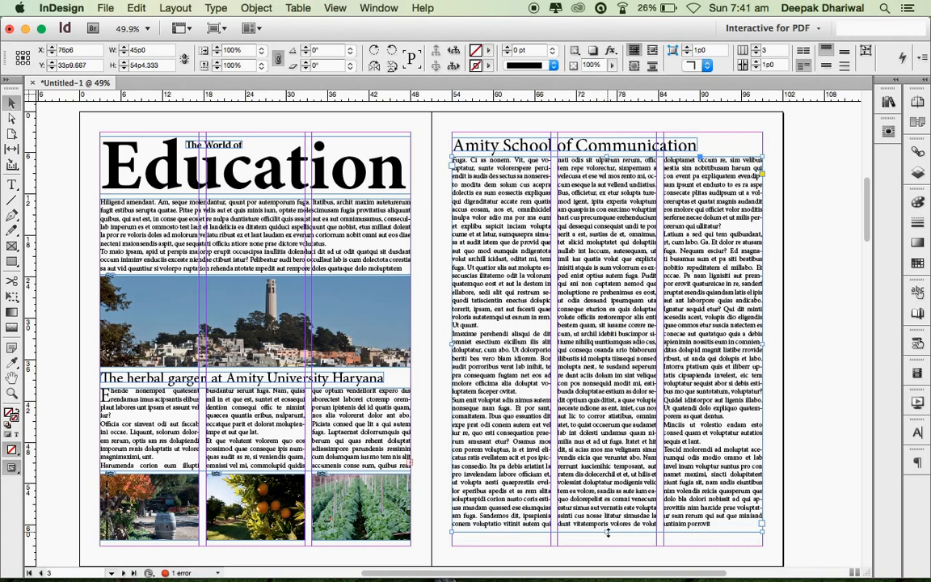
pyautogui.moveTo(608, 533)
pyautogui.mouseDown()
pyautogui.moveTo(606, 482)
pyautogui.moveTo(608, 540)
pyautogui.mouseUp()
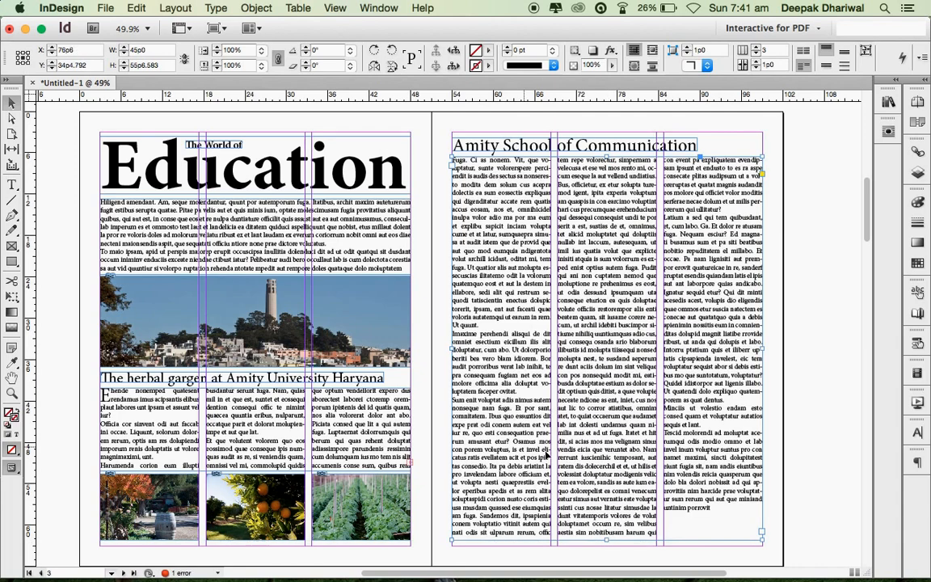
pyautogui.doubleClick(719, 523)
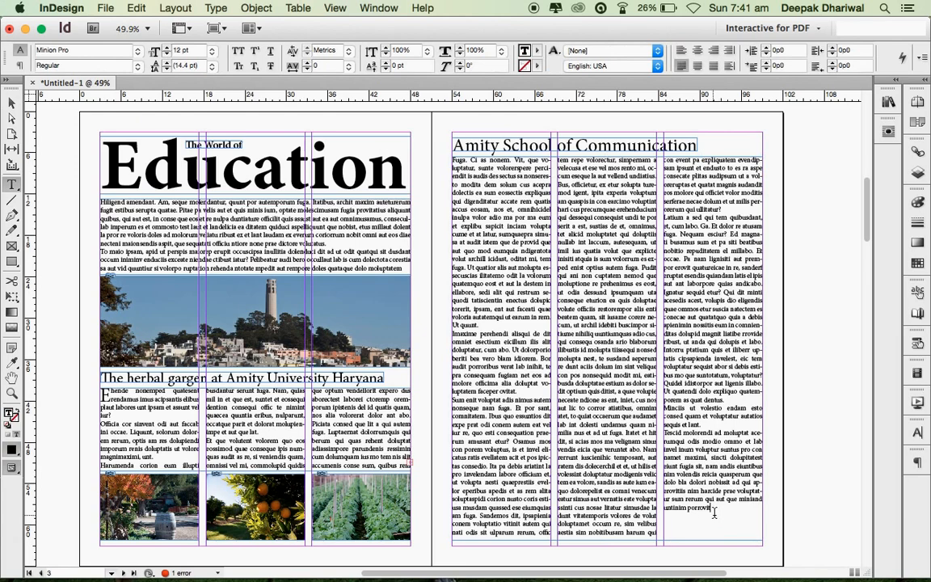
pyautogui.rightClick(717, 512)
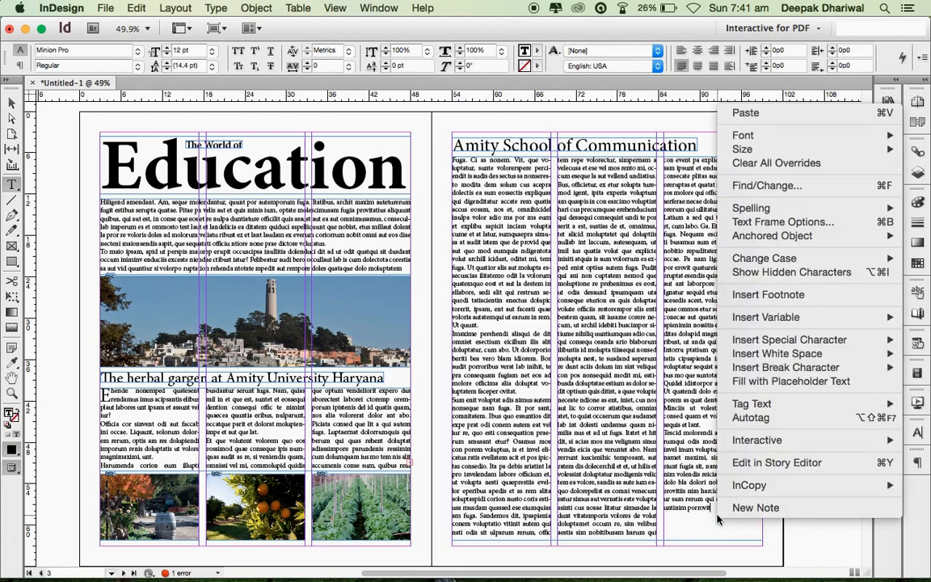
pyautogui.click(763, 381)
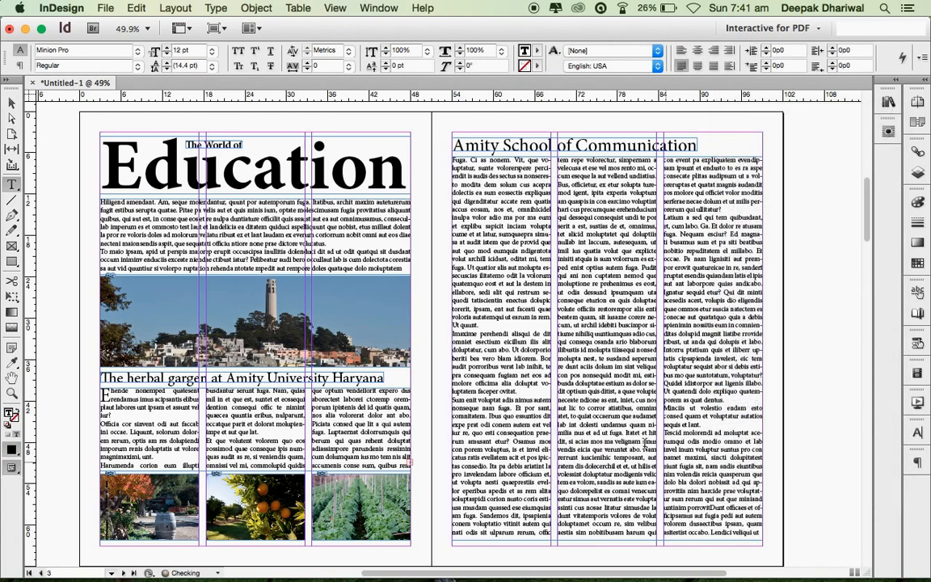
pyautogui.click(711, 514)
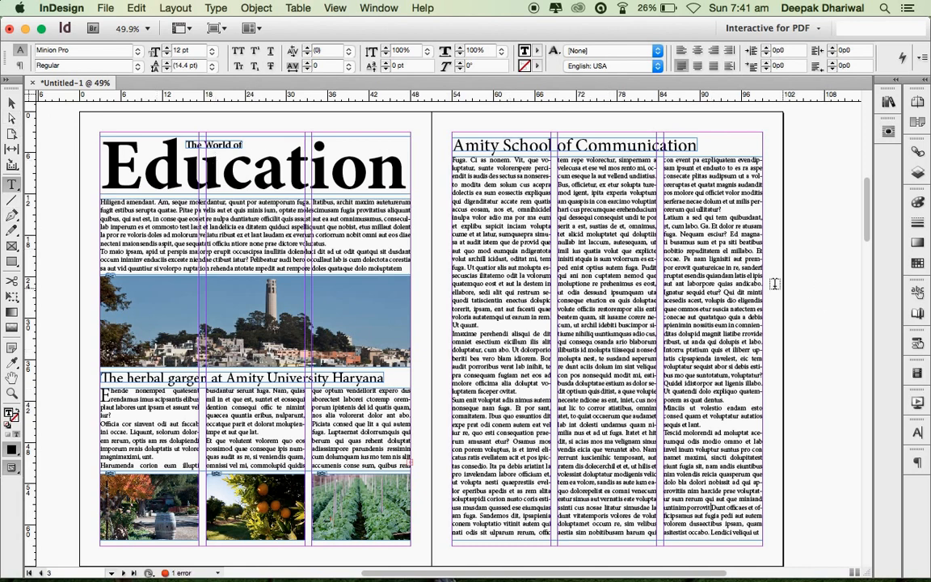
pyautogui.press('Escape')
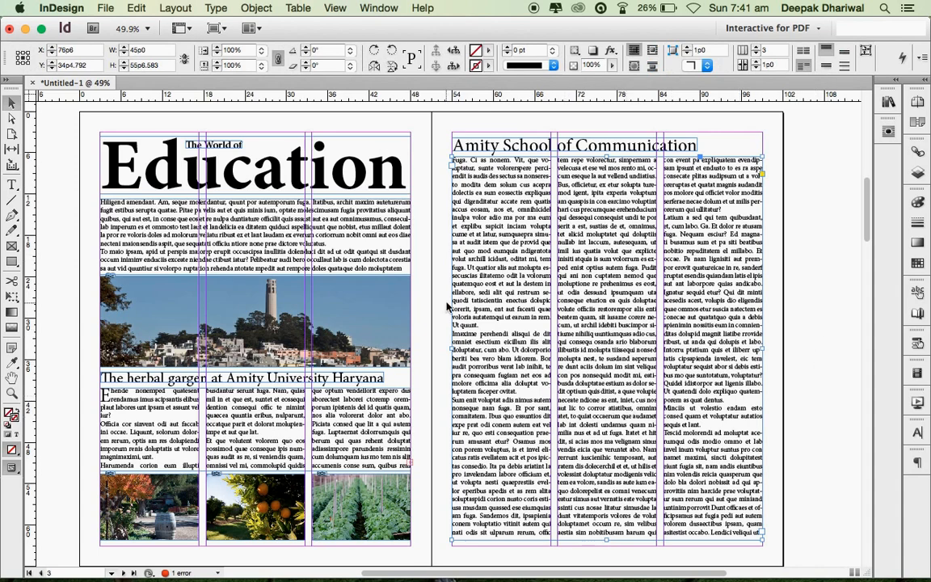
# - Place arrow sign.psd in a new frame positioned mid-page over the middle text column
pyautogui.press('super+d')
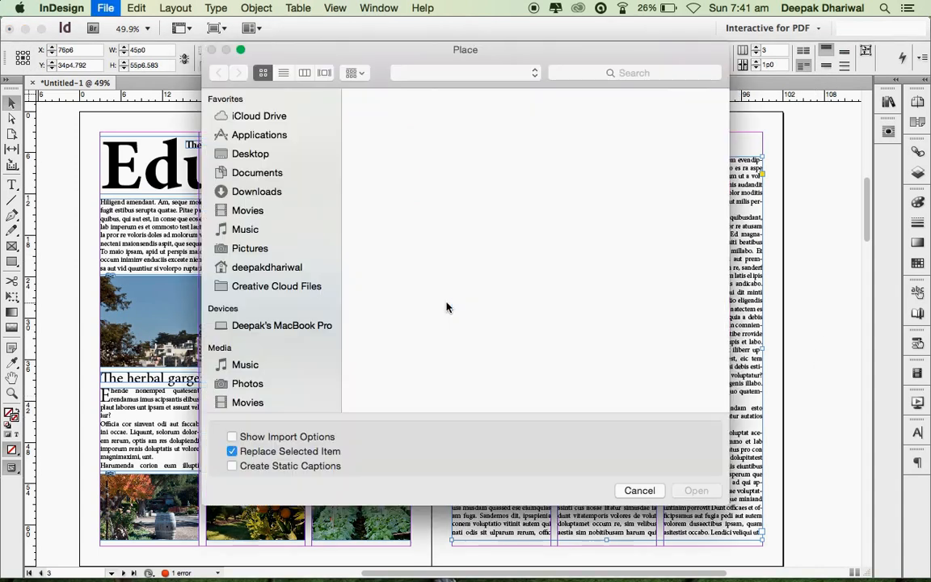
pyautogui.click(534, 254)
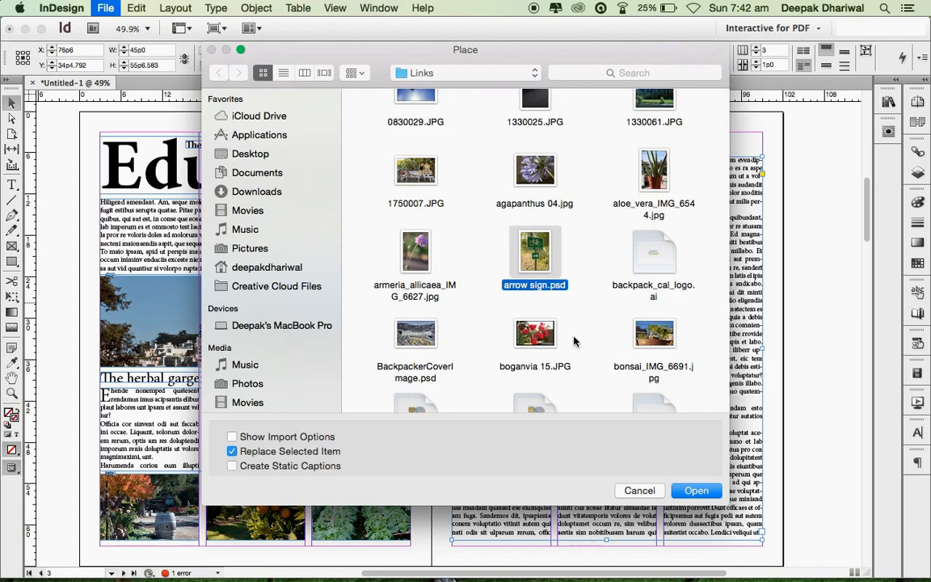
pyautogui.click(691, 491)
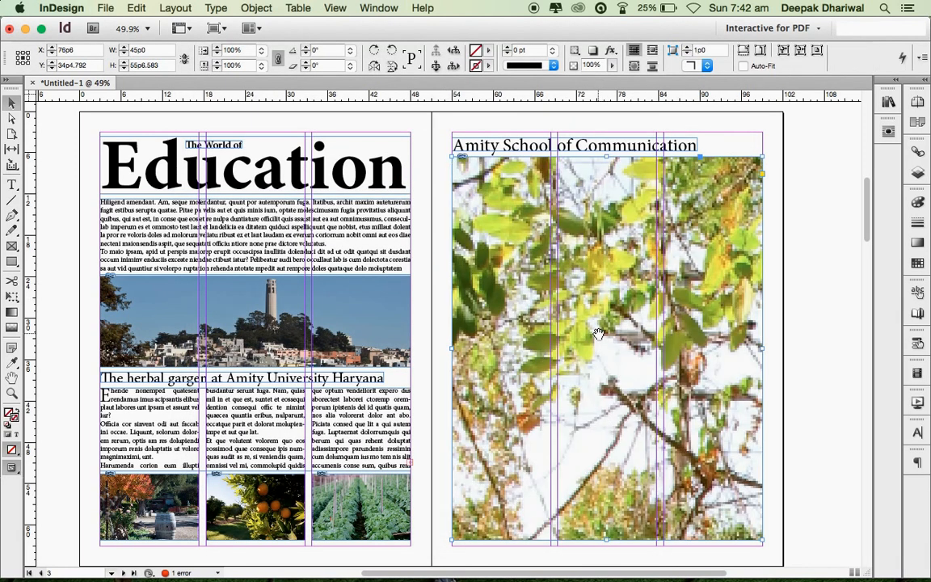
pyautogui.press('super+z')
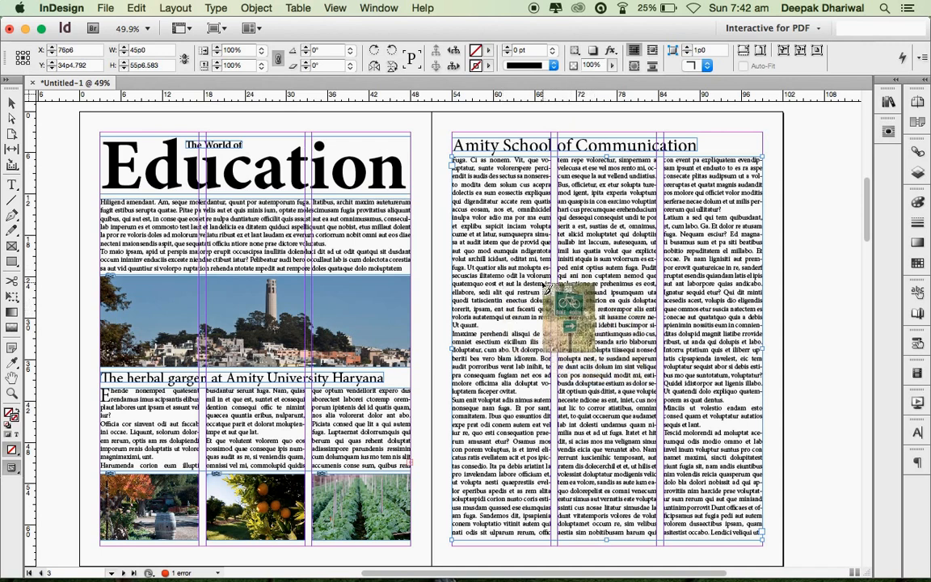
pyautogui.moveTo(539, 285); pyautogui.dragTo(714, 458)
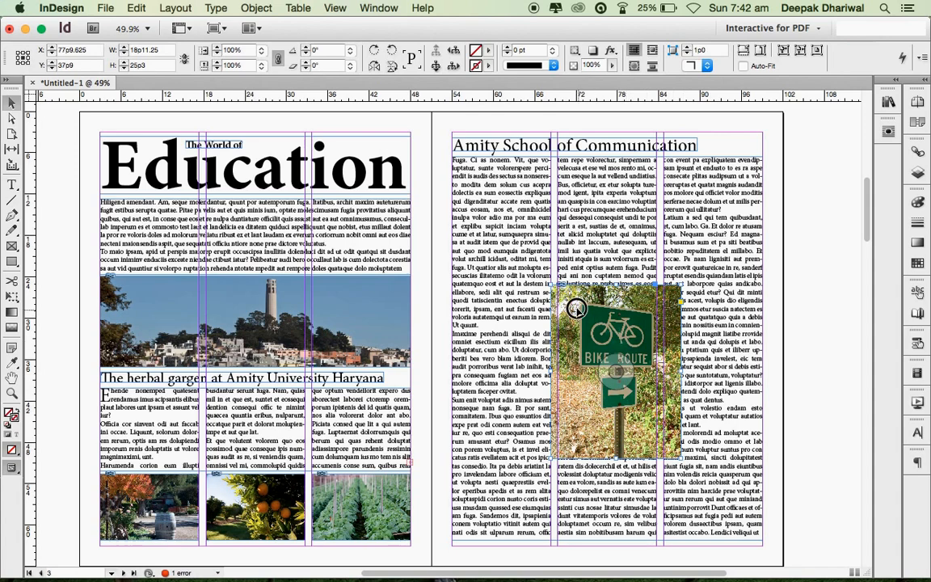
pyautogui.moveTo(574, 307); pyautogui.dragTo(573, 299)
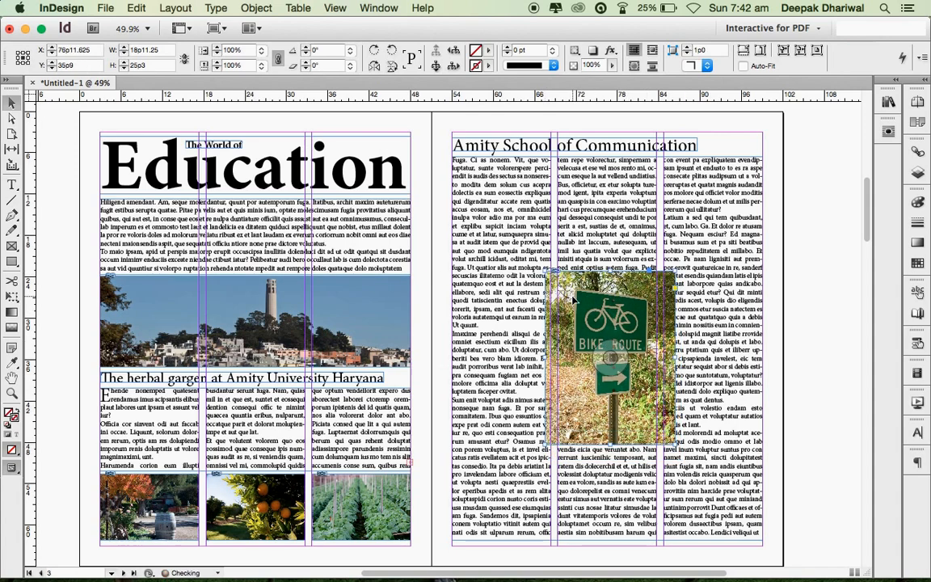
pyautogui.moveTo(572, 335); pyautogui.dragTo(568, 343)
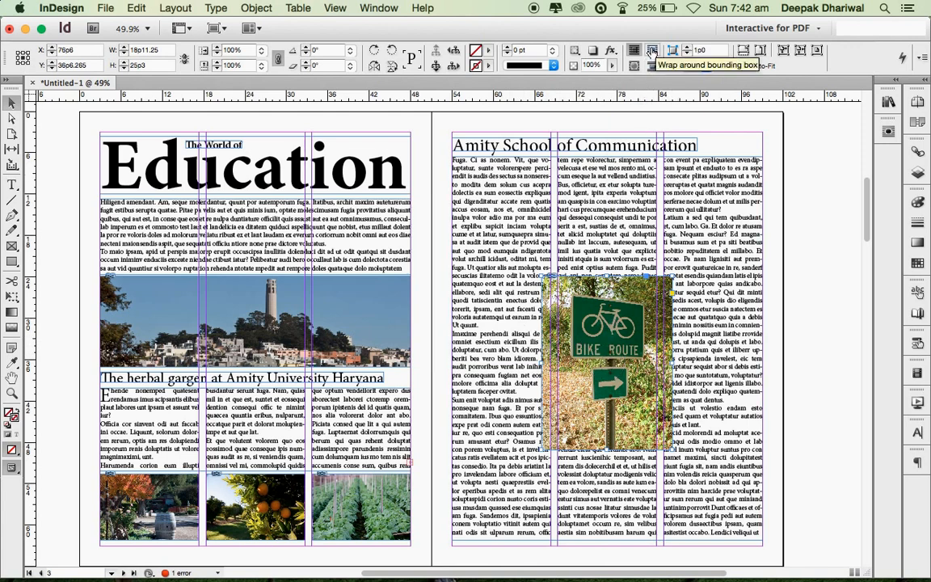
# - Wrap the body text around the photo's bounding box on both right and left sides
pyautogui.click(652, 51)
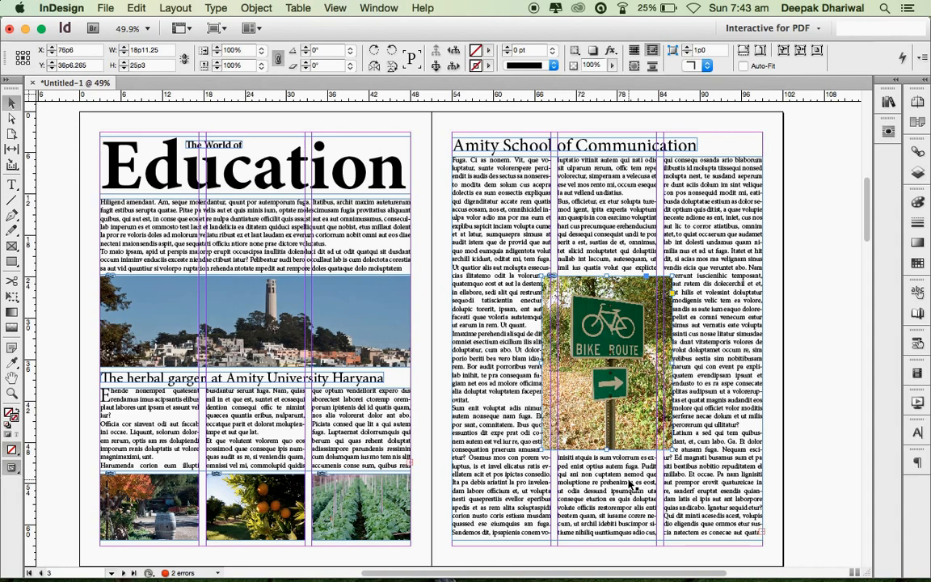
pyautogui.click(378, 8)
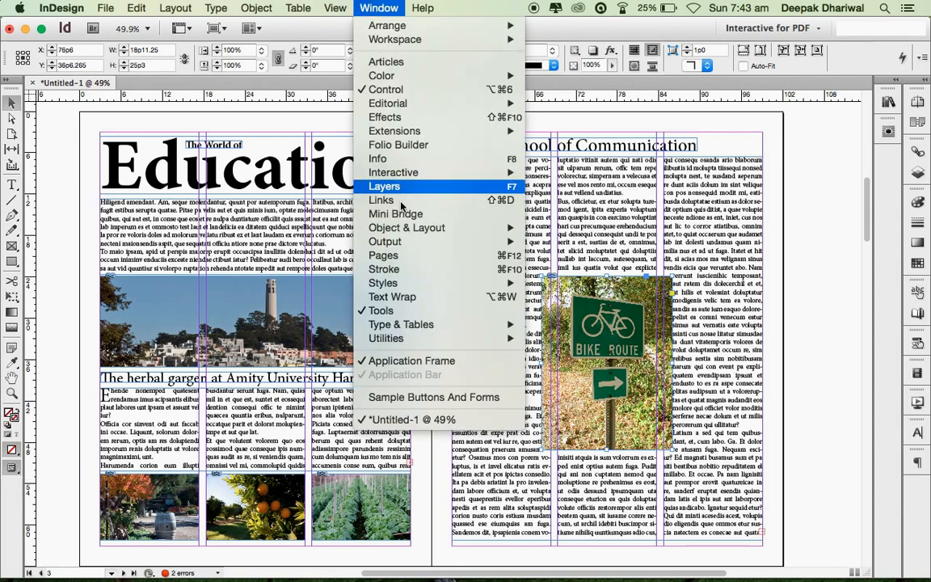
pyautogui.click(409, 299)
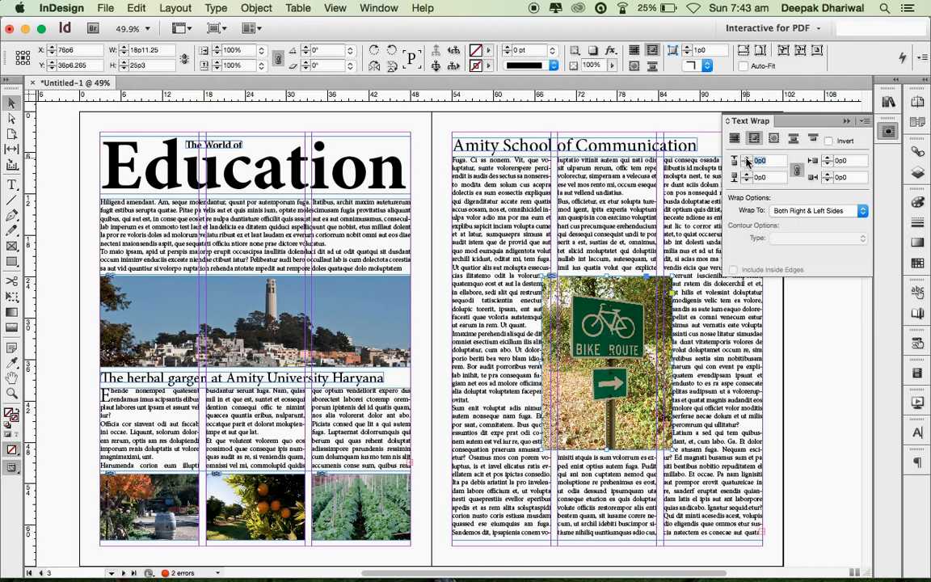
pyautogui.click(812, 212)
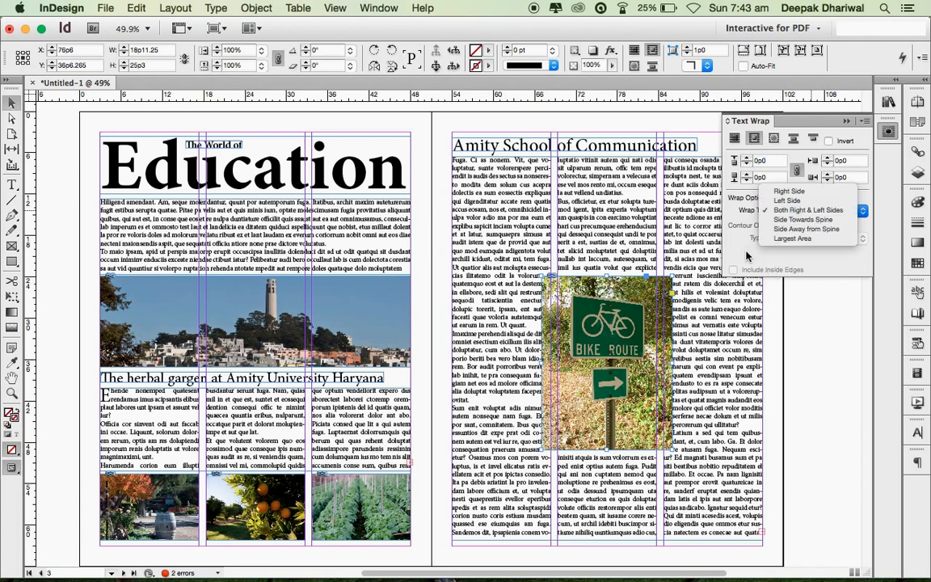
pyautogui.click(812, 211)
# - Raise the text wrap offsets to 0p9, close the Text Wrap panel, and deselect the photo
pyautogui.click(747, 158)
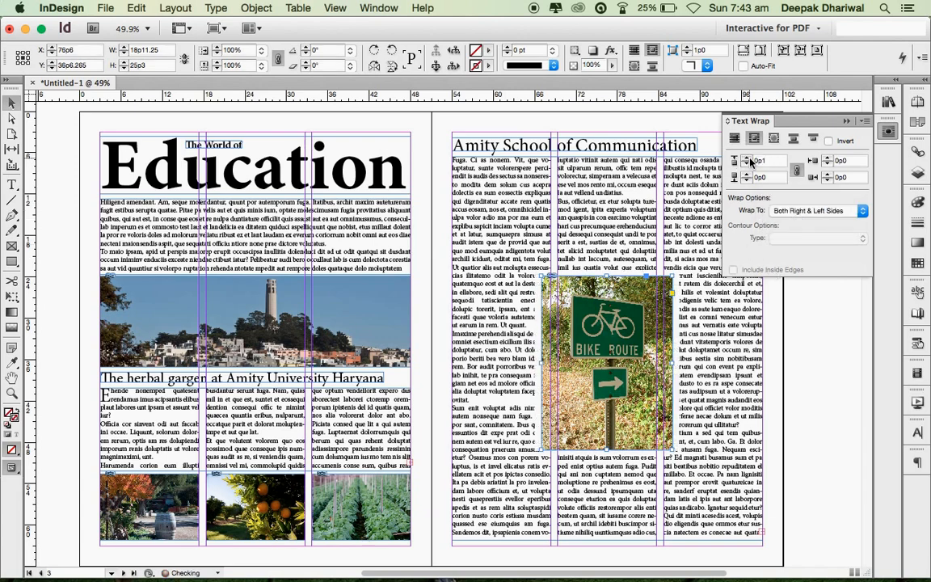
pyautogui.click(748, 158)
pyautogui.click(747, 159)
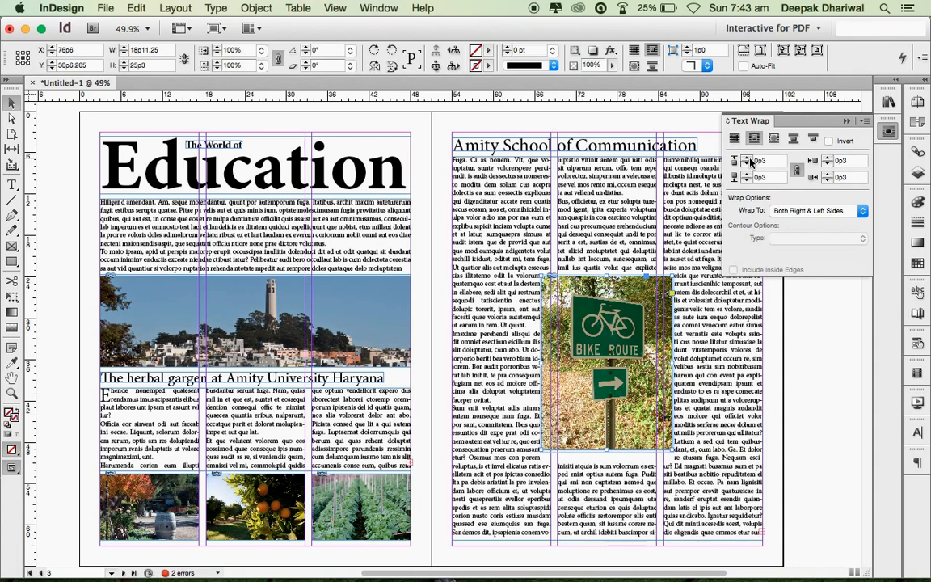
pyautogui.click(747, 159)
pyautogui.click(748, 159)
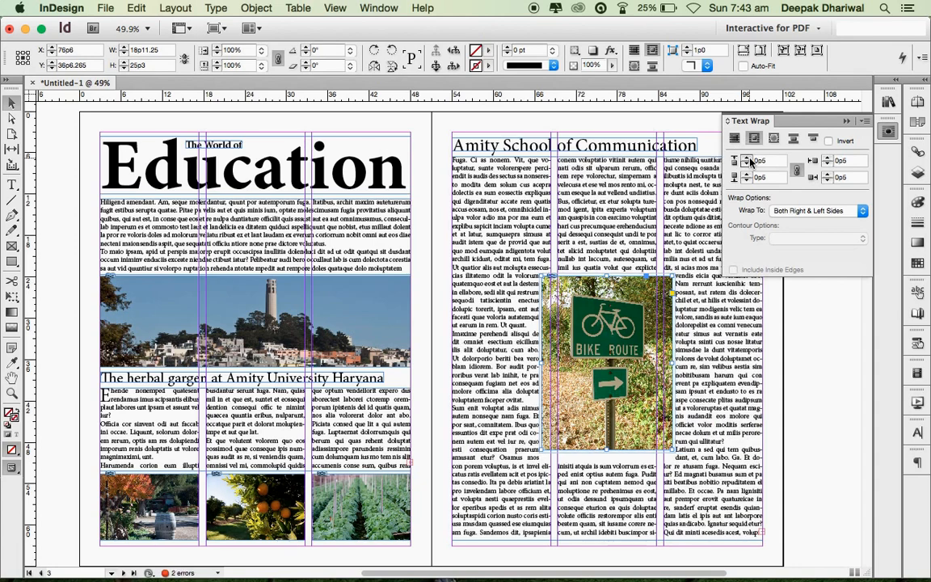
pyautogui.click(747, 159)
pyautogui.click(747, 158)
pyautogui.click(747, 158)
pyautogui.click(747, 159)
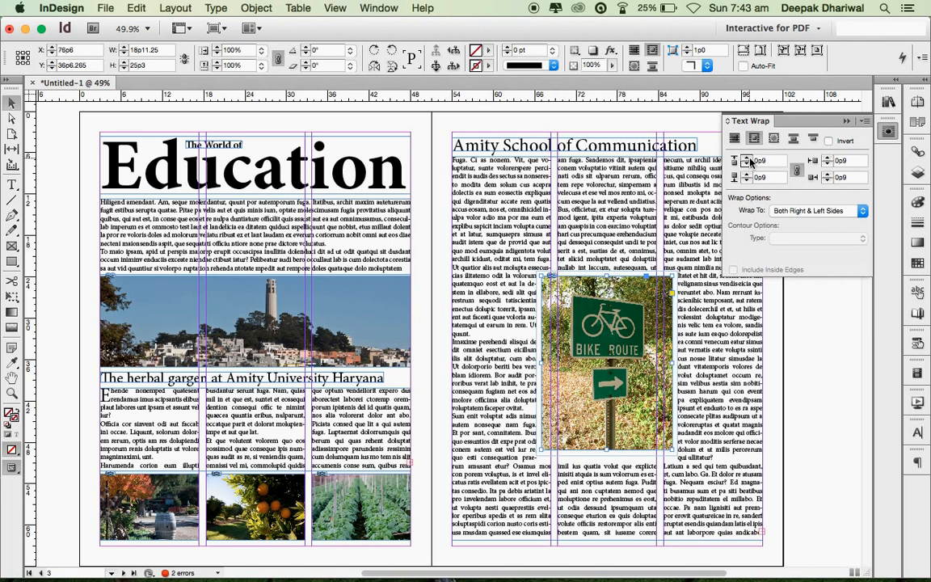
pyautogui.click(887, 136)
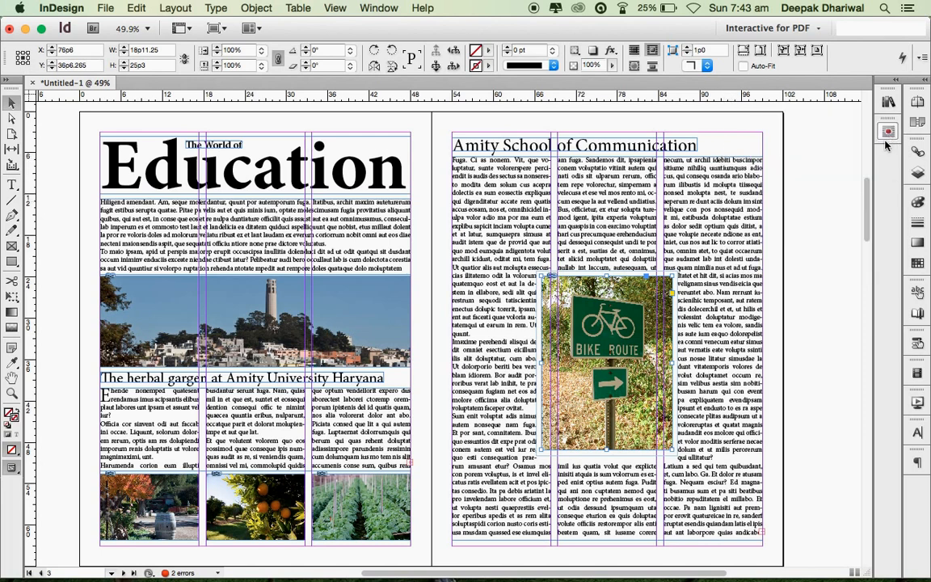
pyautogui.click(798, 194)
# - Scroll over the cover and Education spread, then show the Pages panel with A-Master
pyautogui.scroll(-5, 800, 332)
pyautogui.scroll(6, 800, 332)
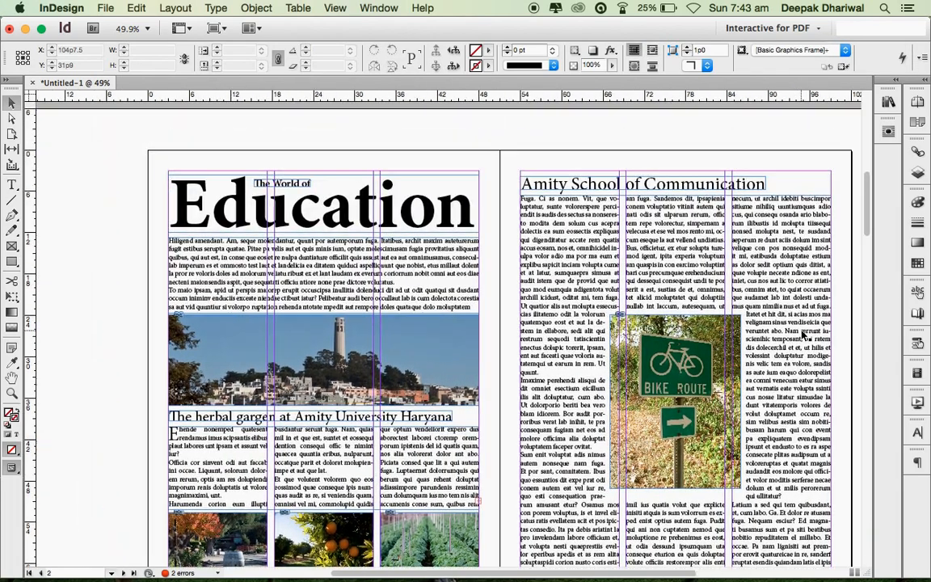
pyautogui.scroll(-2, 803, 333)
pyautogui.hscroll(2, 802, 334)
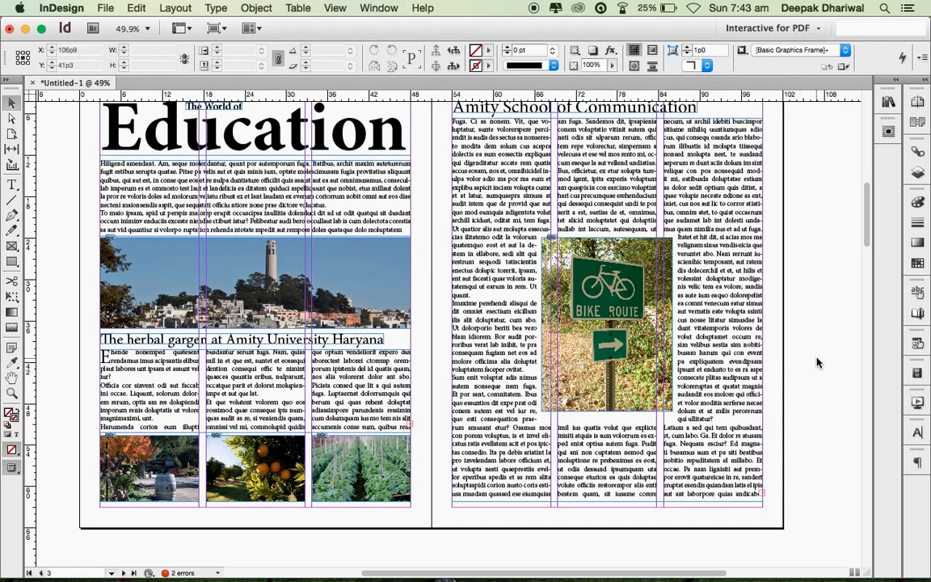
pyautogui.scroll(-2, 816, 363)
pyautogui.scroll(12, 816, 363)
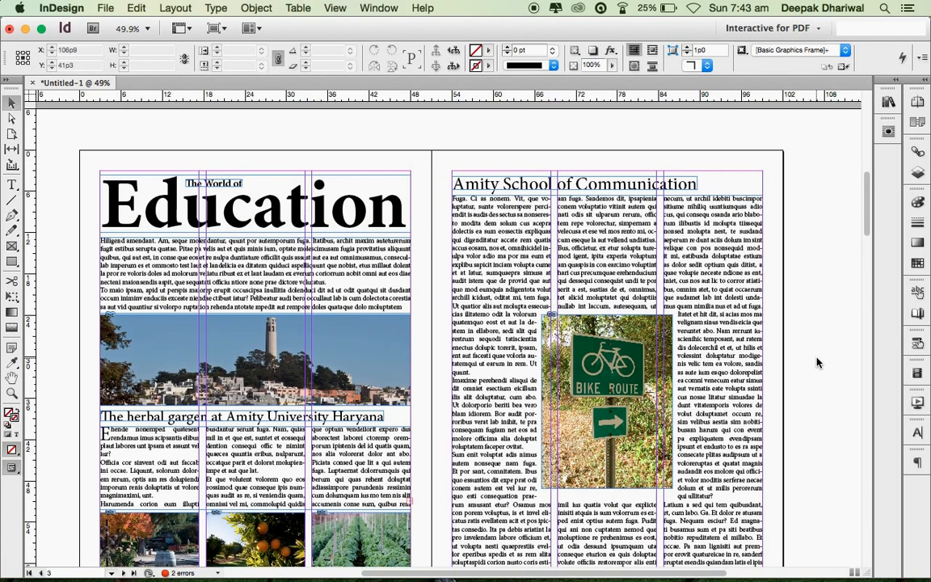
pyautogui.hscroll(3, 816, 363)
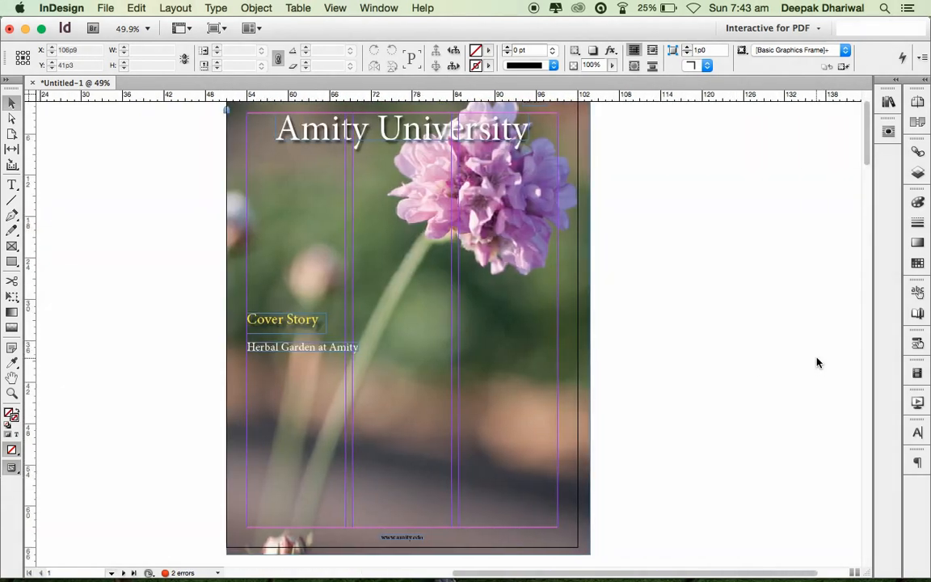
pyautogui.hscroll(-1, 816, 362)
pyautogui.scroll(1, 815, 362)
pyautogui.scroll(-2, 816, 363)
pyautogui.scroll(-11, 816, 363)
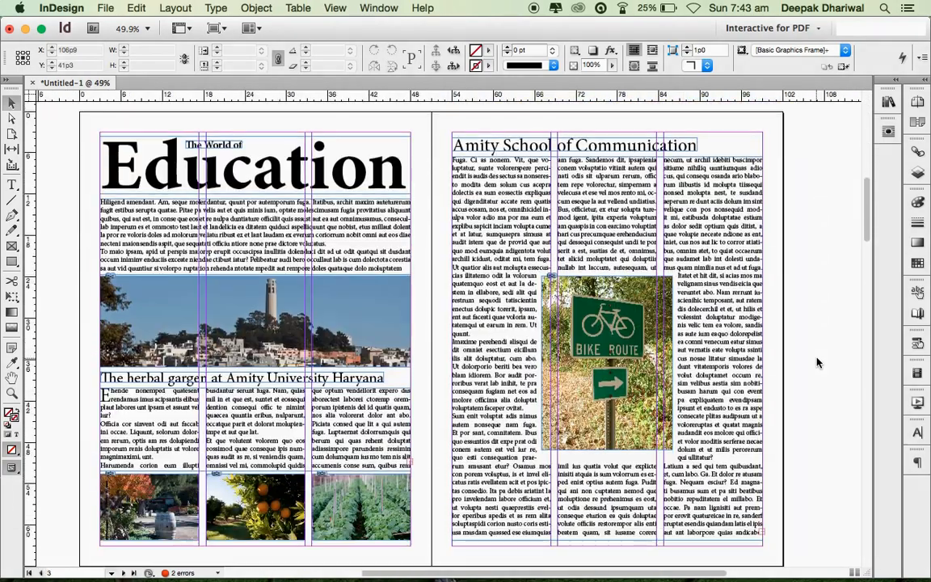
pyautogui.scroll(-3, 816, 362)
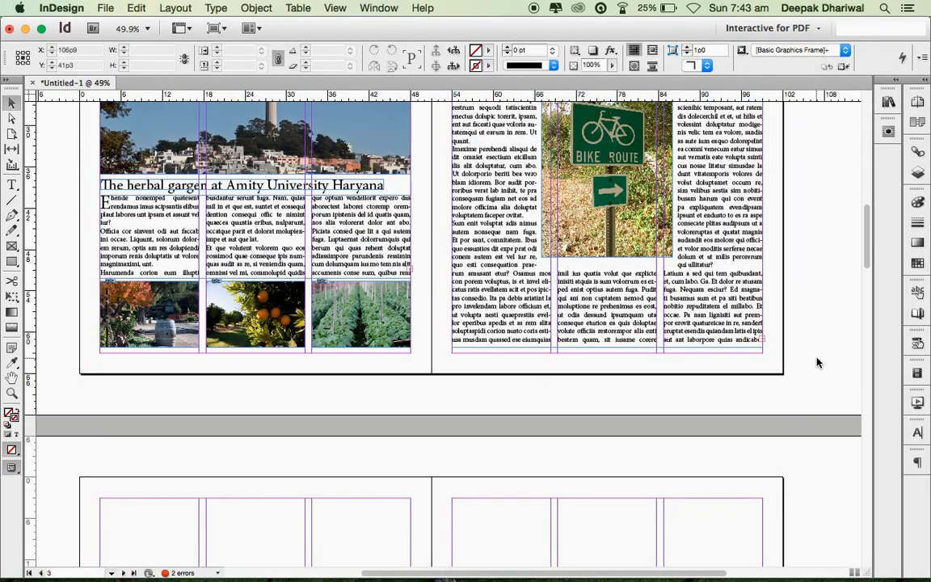
pyautogui.scroll(5, 816, 363)
pyautogui.scroll(-2, 816, 363)
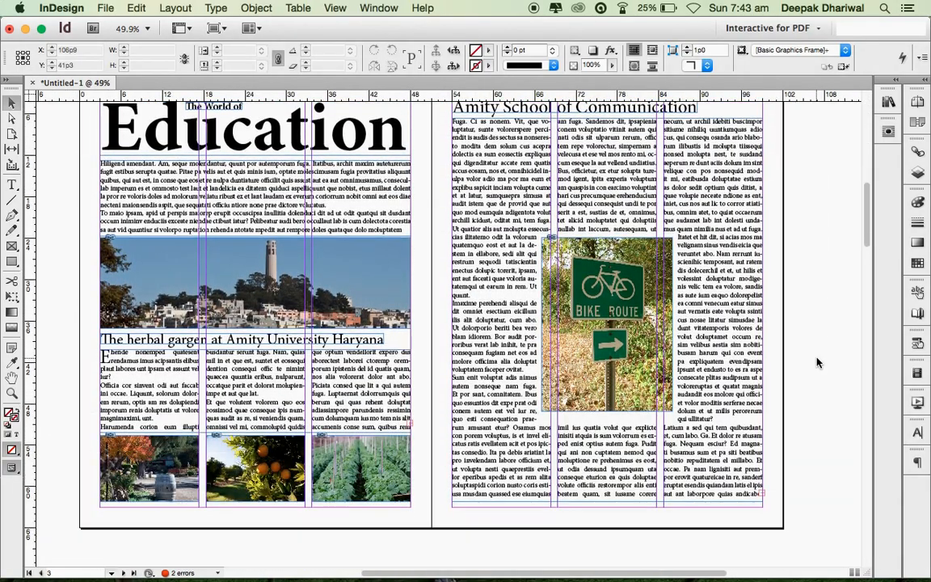
pyautogui.scroll(-1, 816, 363)
pyautogui.scroll(4, 816, 362)
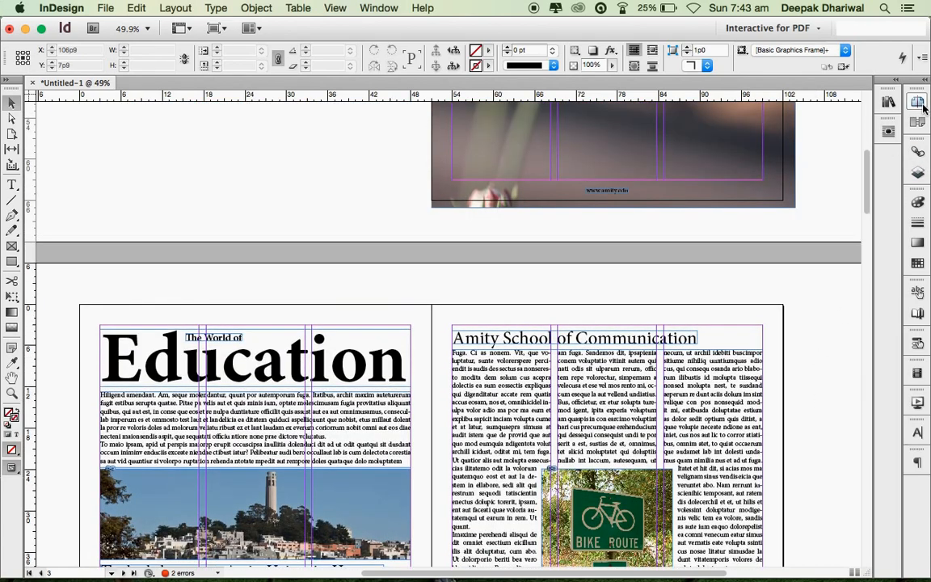
pyautogui.click(919, 102)
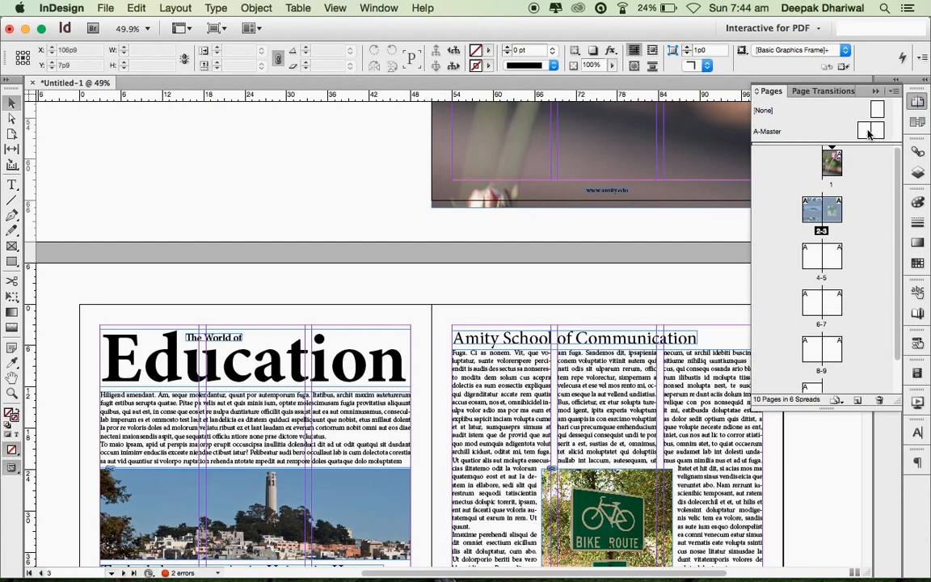
# - Open the A-Master spread for editing and hide the Pages panel
pyautogui.doubleClick(869, 132)
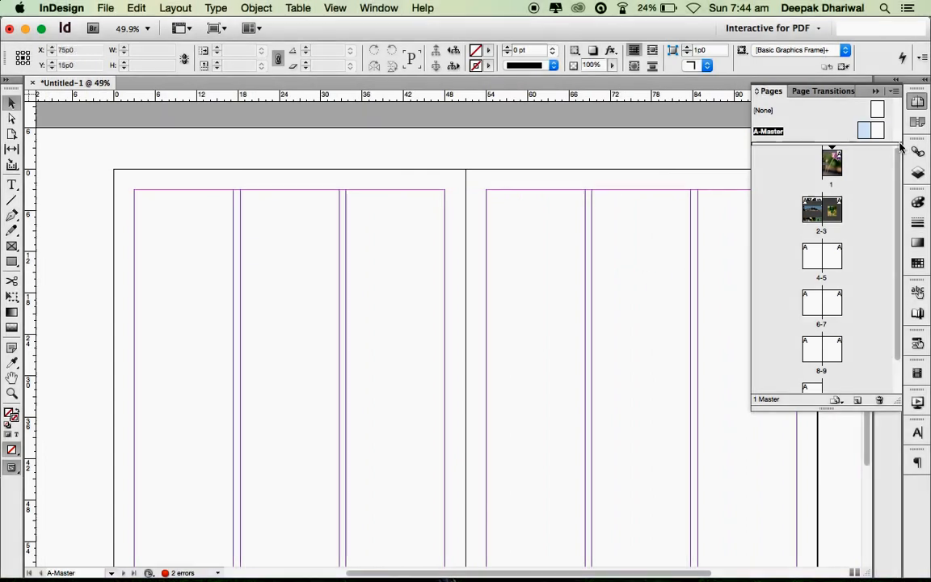
pyautogui.click(910, 102)
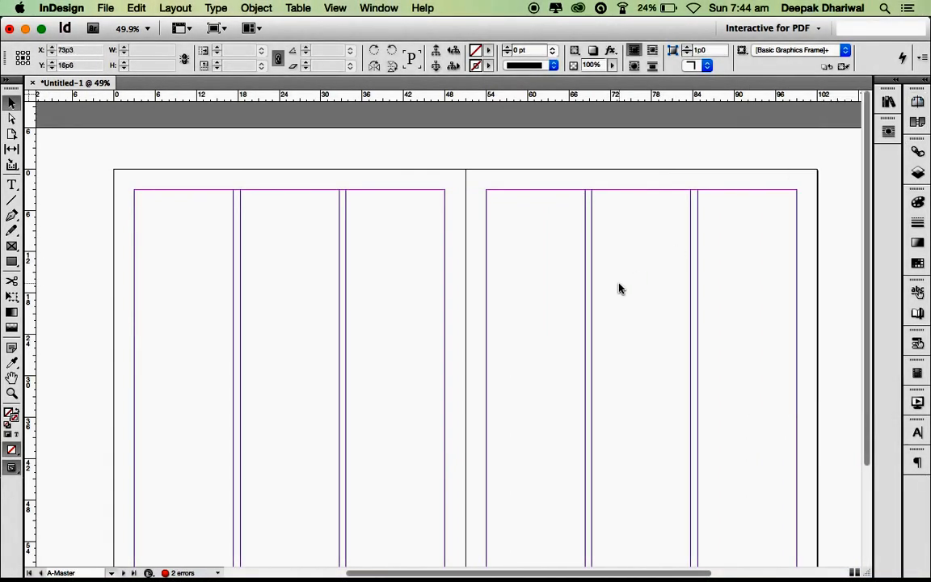
pyautogui.scroll(-2, 557, 347)
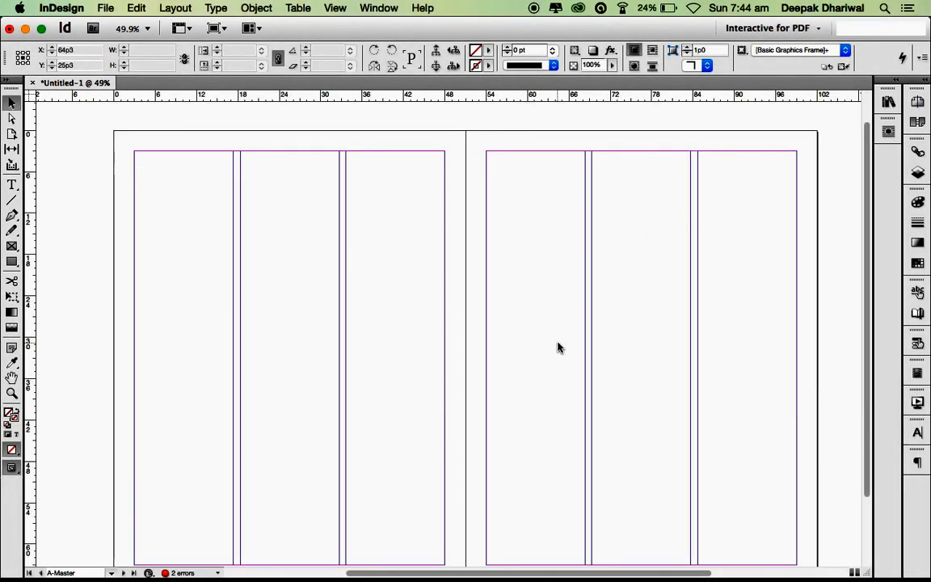
pyautogui.hscroll(-4, 557, 346)
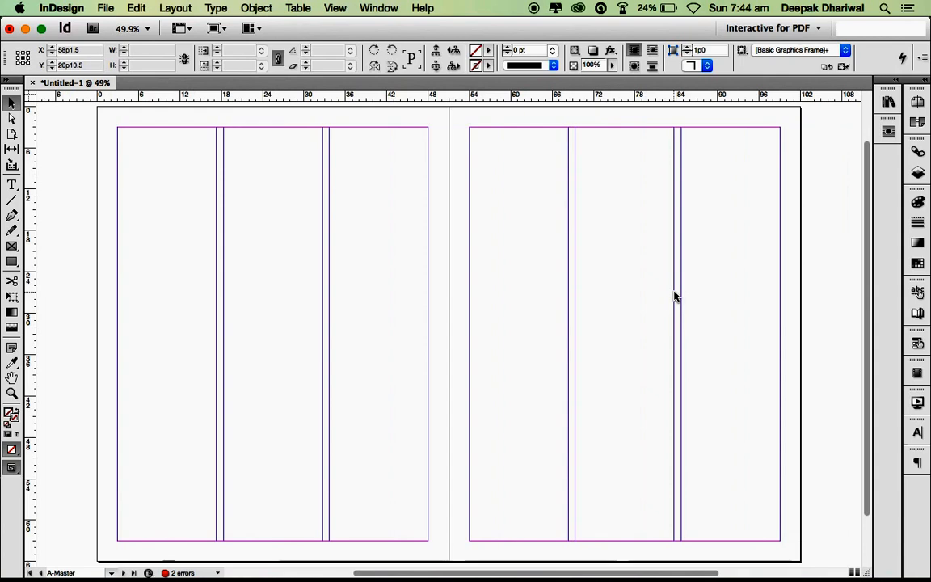
# - Draw a top-left text frame reading 'Amity University Gurgaon' and enlarge the text to 16 pt
pyautogui.click(11, 184)
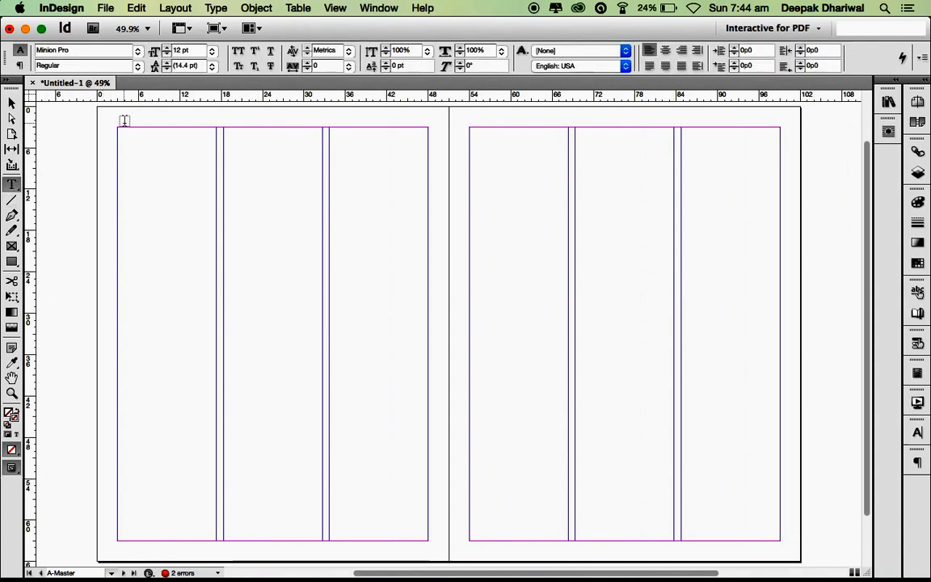
pyautogui.moveTo(120, 122); pyautogui.dragTo(223, 131)
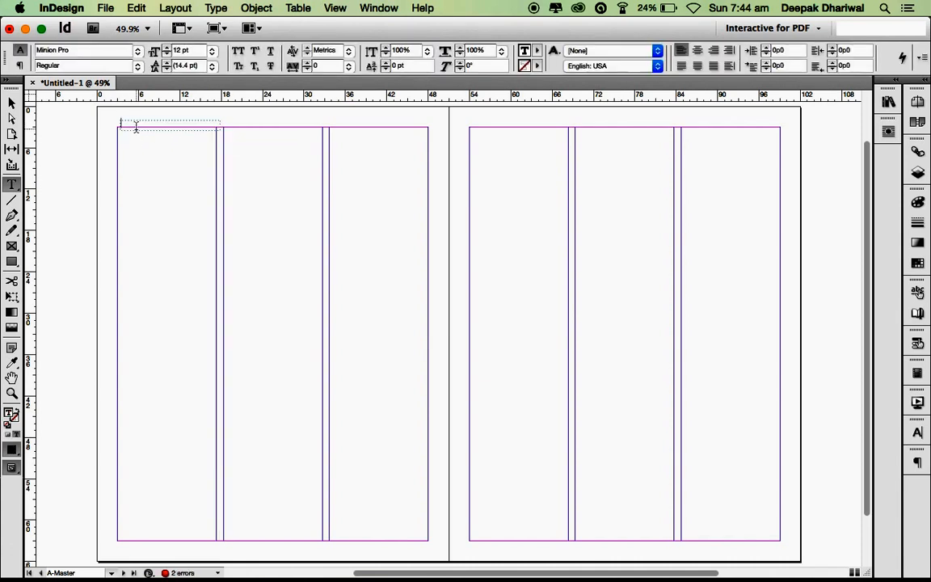
pyautogui.write('Amity University')
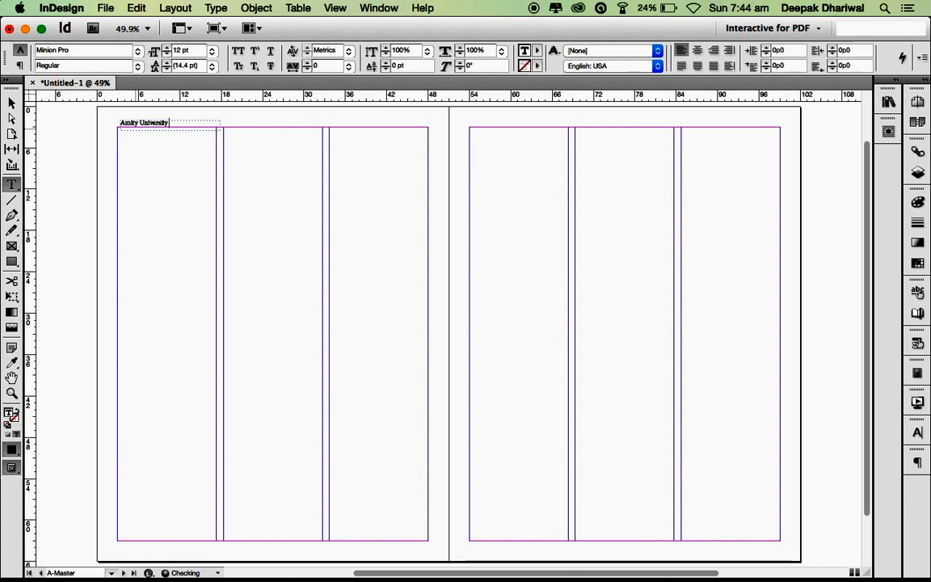
pyautogui.write(' Gurgaon')
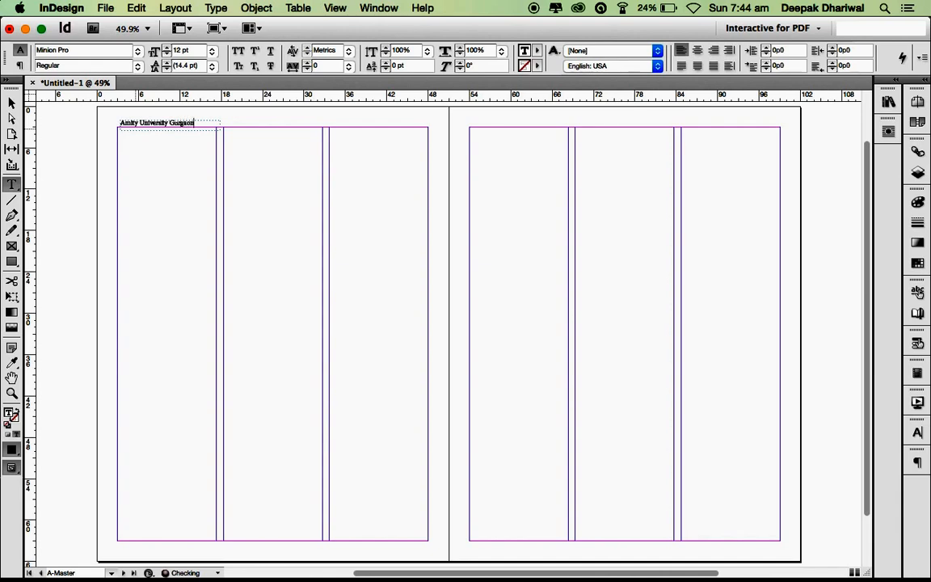
pyautogui.press('super+a')
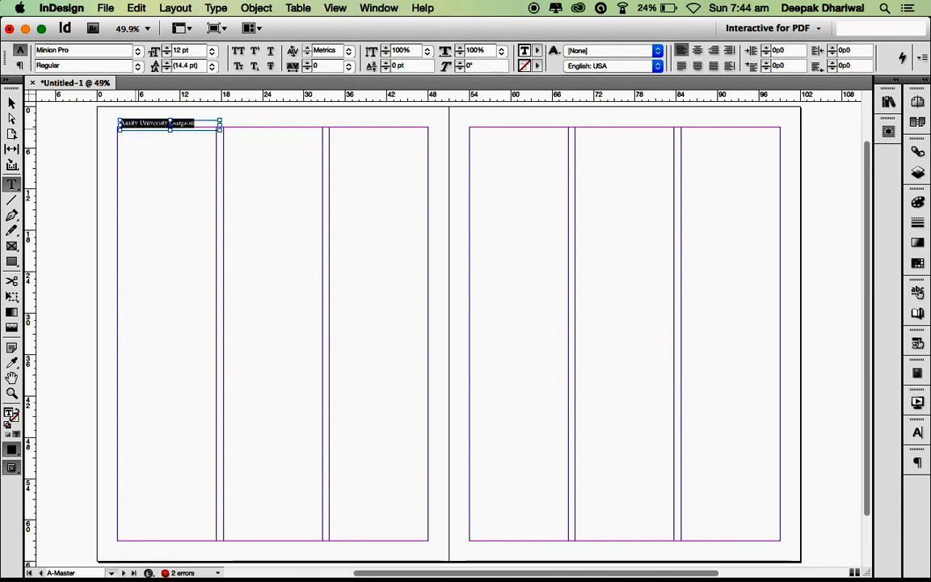
pyautogui.press('super+shift+period')
pyautogui.press('super+shift+period')
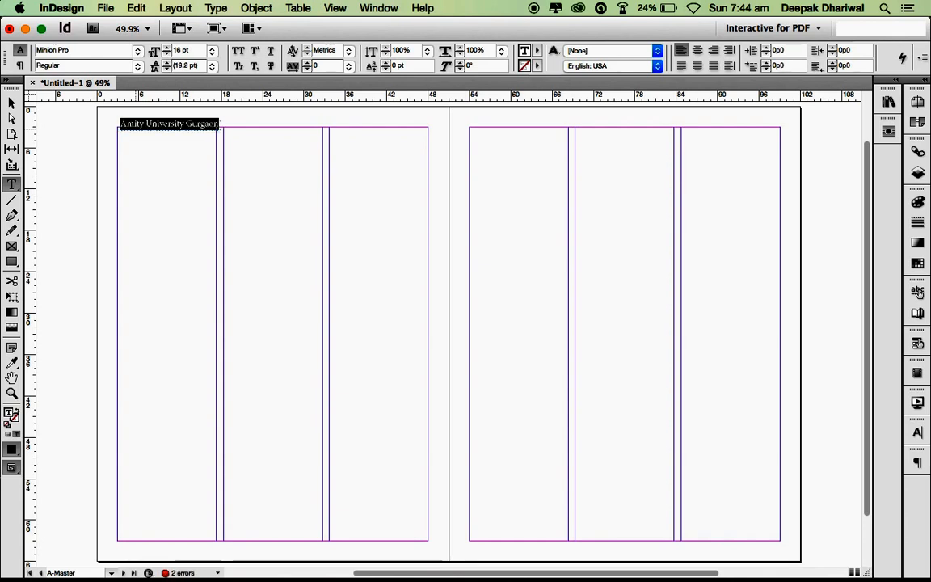
pyautogui.press('Escape')
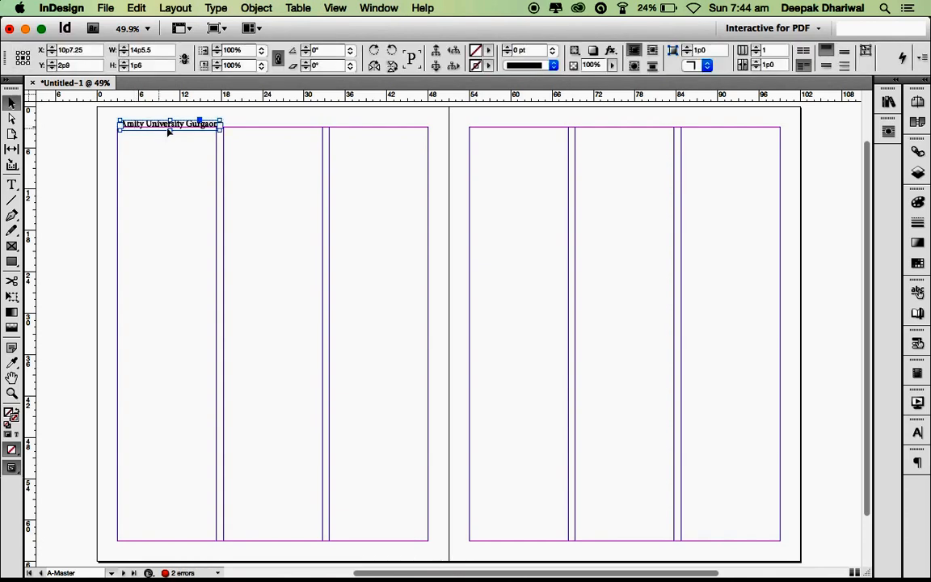
# - Nudge the header frame up so it sits just above the top-left column margin
pyautogui.moveTo(150, 123); pyautogui.dragTo(145, 117)
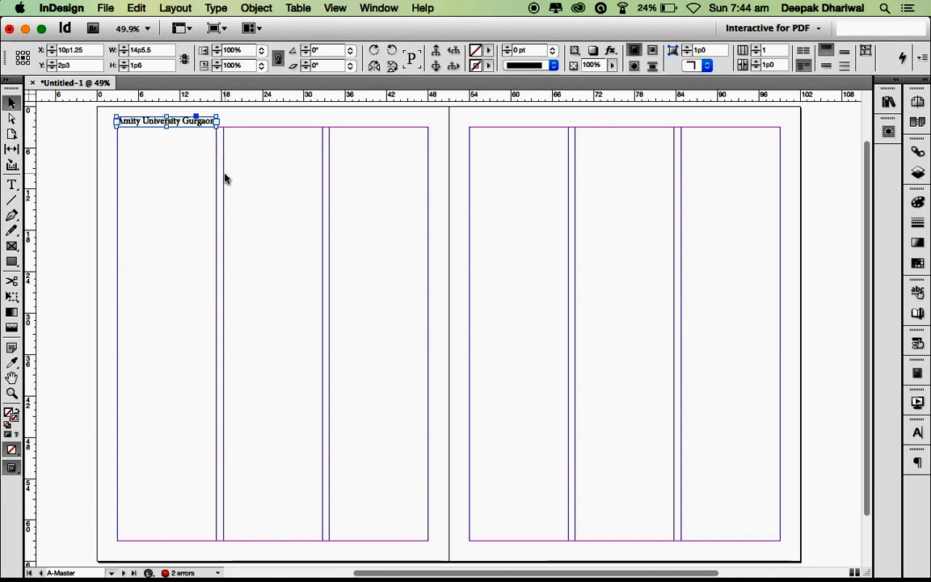
pyautogui.doubleClick(185, 121)
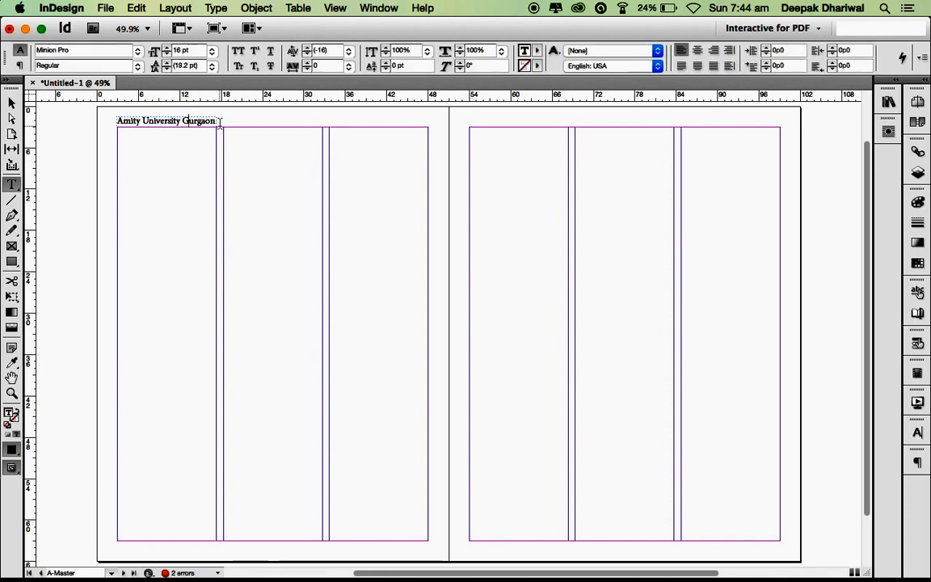
pyautogui.moveTo(216, 122); pyautogui.dragTo(175, 128)
pyautogui.press('Escape')
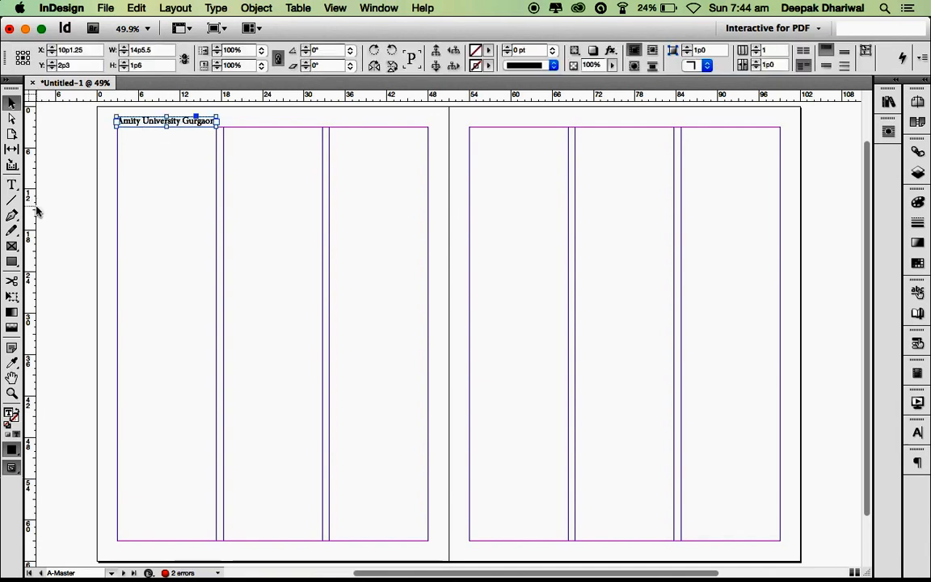
pyautogui.moveTo(133, 123); pyautogui.dragTo(136, 116)
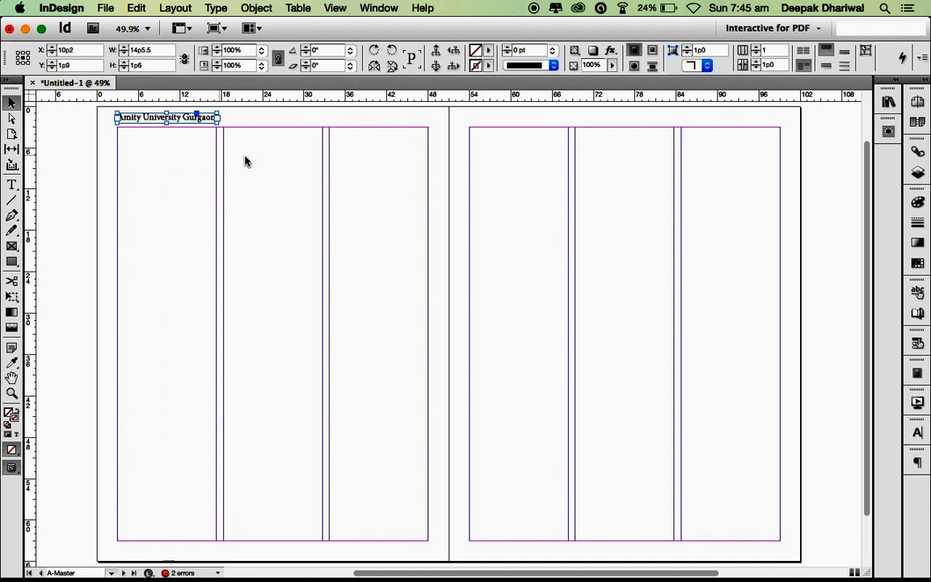
pyautogui.scroll(2, 278, 209)
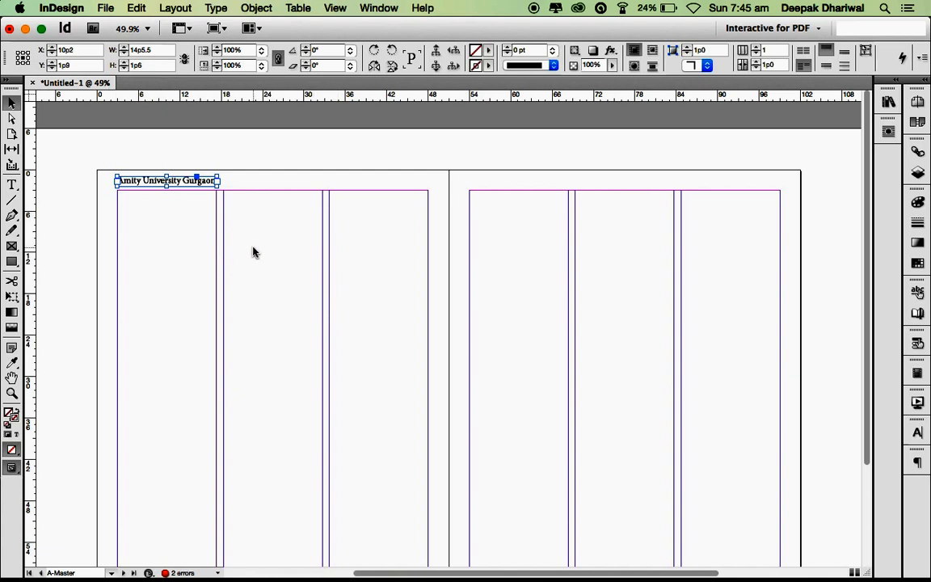
pyautogui.scroll(-4, 376, 310)
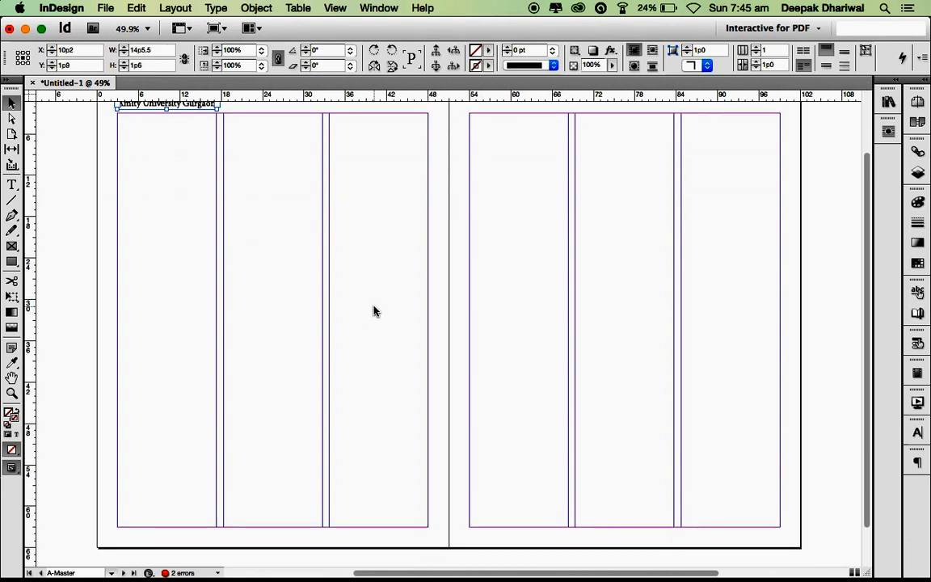
pyautogui.click(303, 245)
pyautogui.scroll(2, 287, 222)
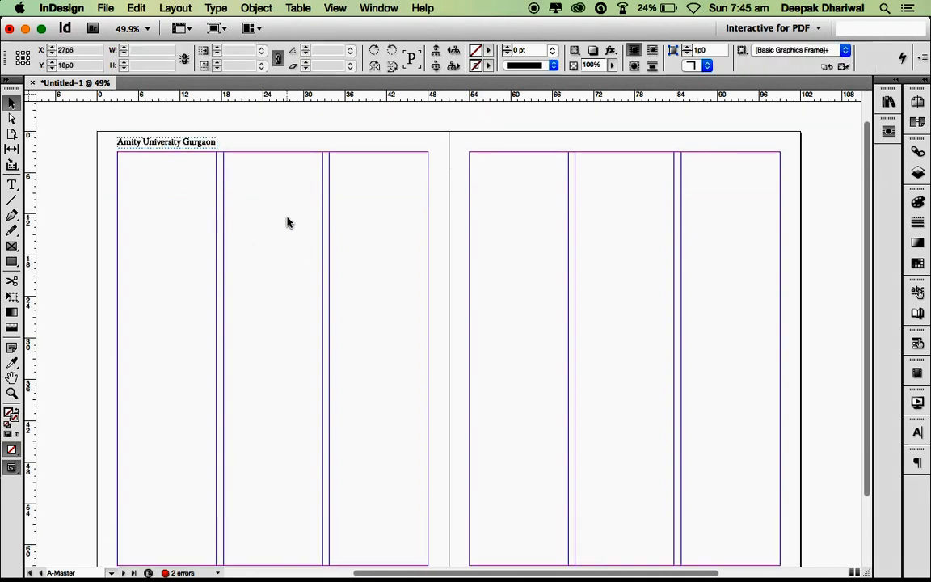
pyautogui.scroll(-5, 287, 222)
pyautogui.scroll(6, 286, 222)
pyautogui.scroll(-4, 287, 223)
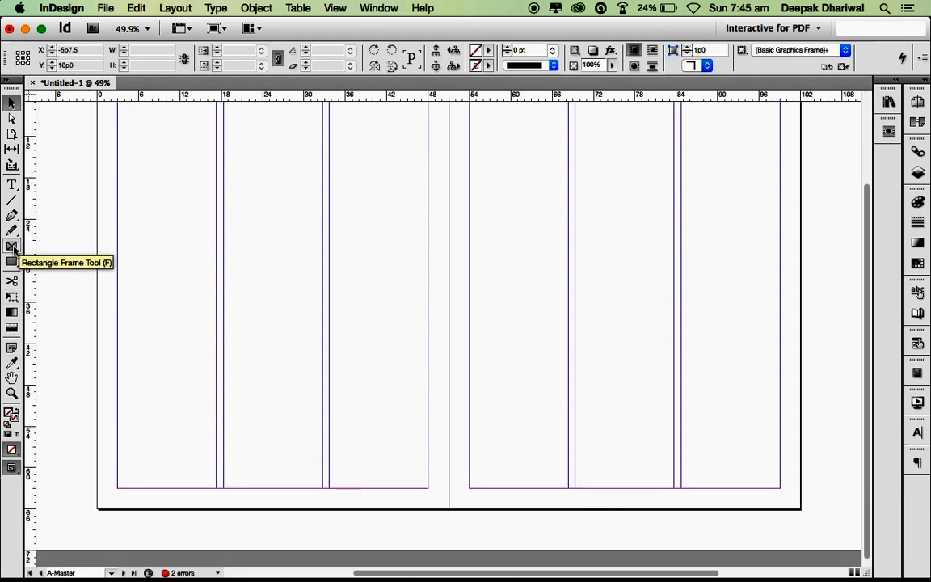
# - Draw a small frame below the bottom-left margin and insert a Current Page Number marker
pyautogui.click(12, 185)
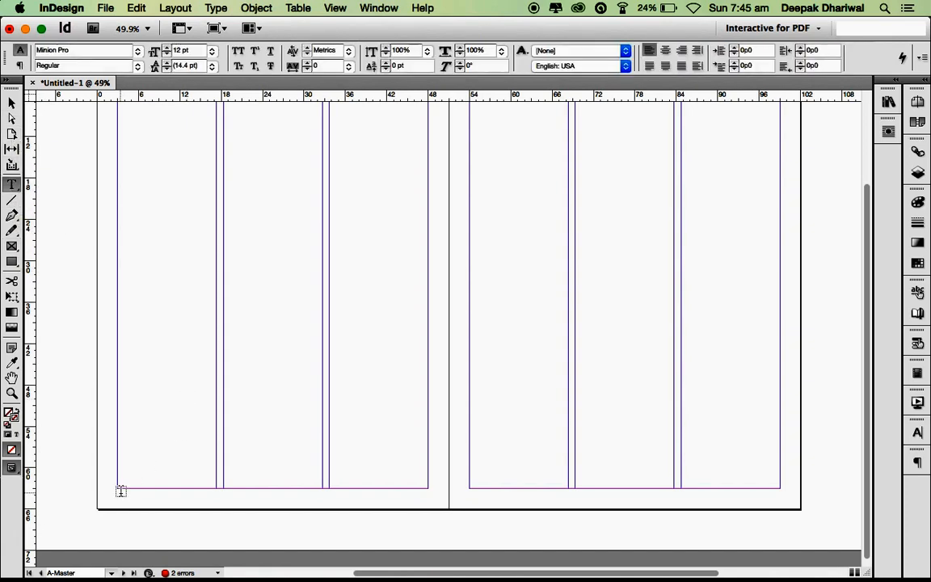
pyautogui.moveTo(121, 493); pyautogui.dragTo(150, 510)
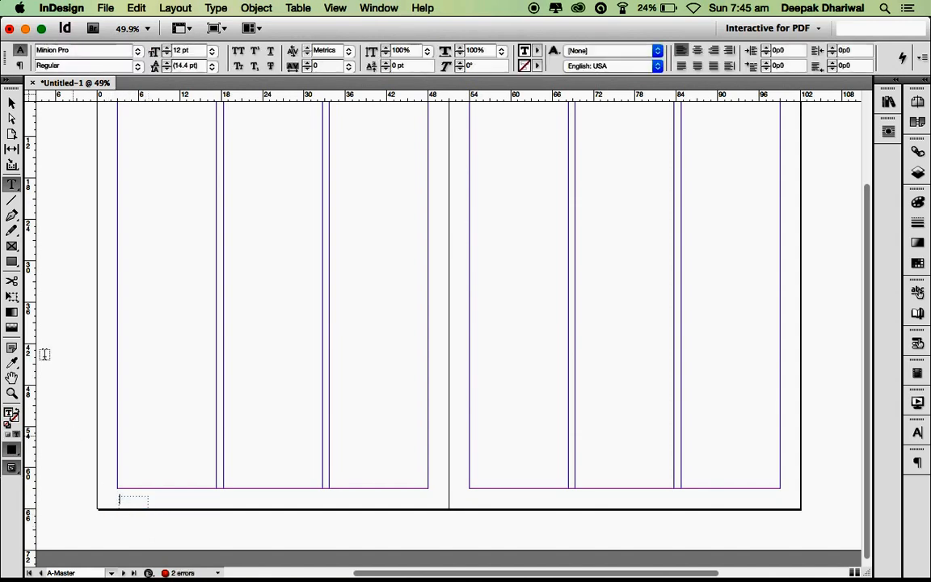
pyautogui.click(15, 105)
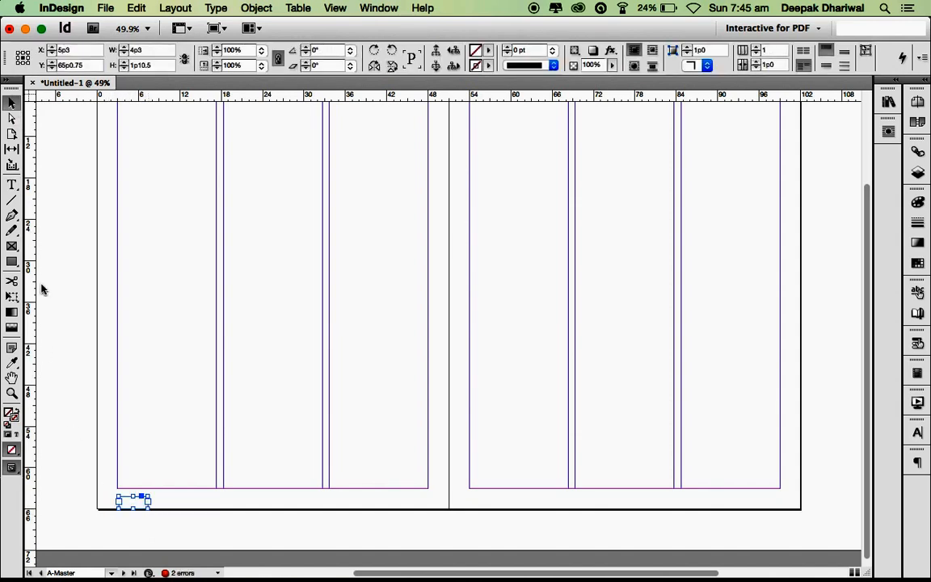
pyautogui.moveTo(128, 503); pyautogui.dragTo(128, 496)
pyautogui.doubleClick(132, 494)
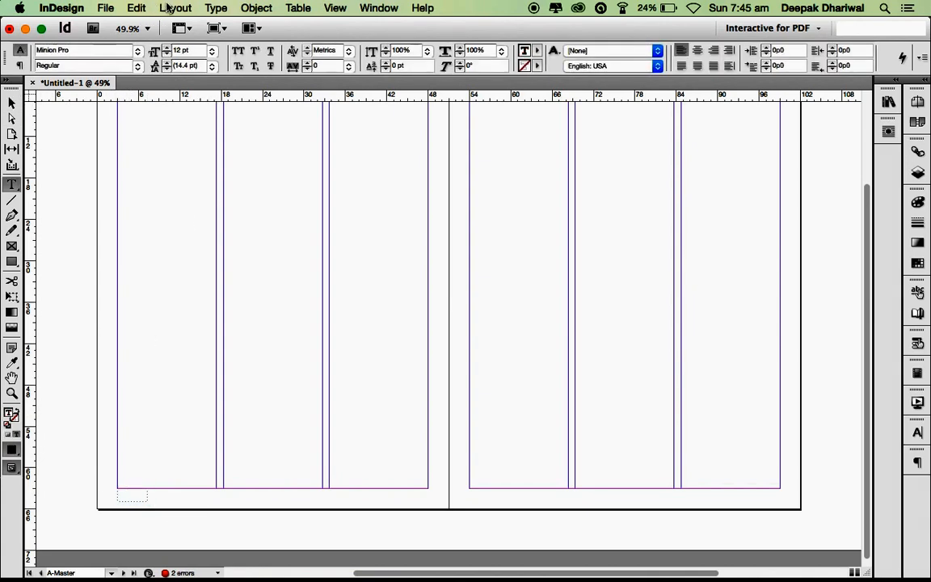
pyautogui.click(215, 7)
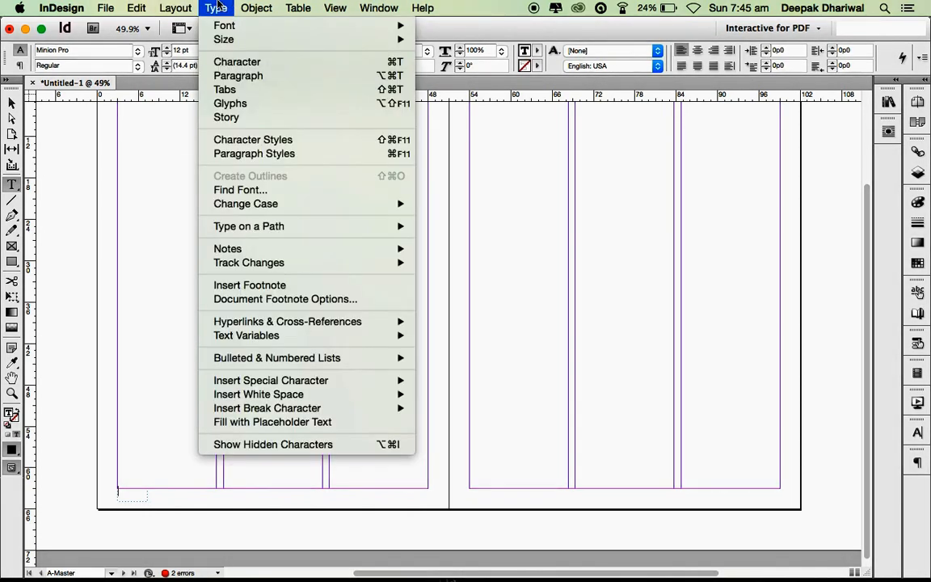
pyautogui.moveTo(266, 381)
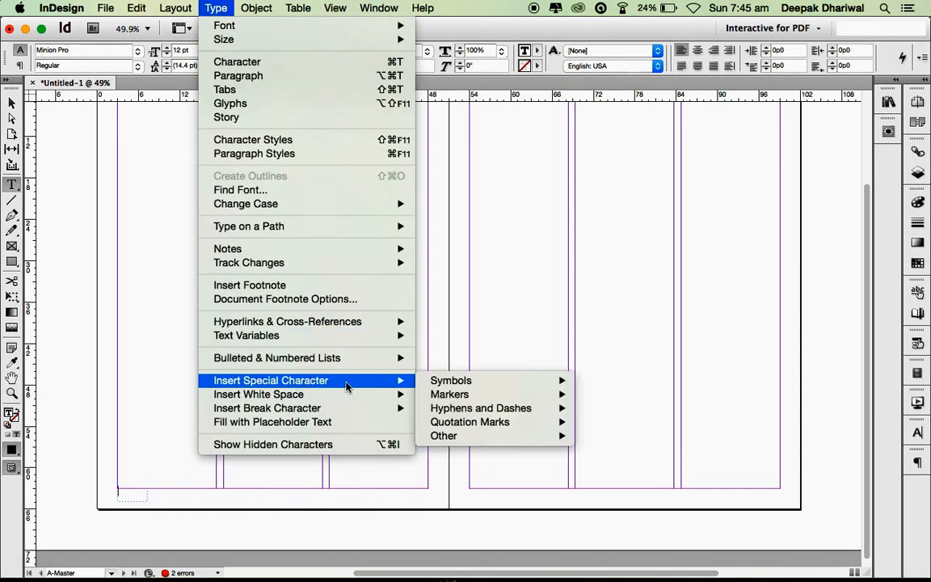
pyautogui.moveTo(469, 396)
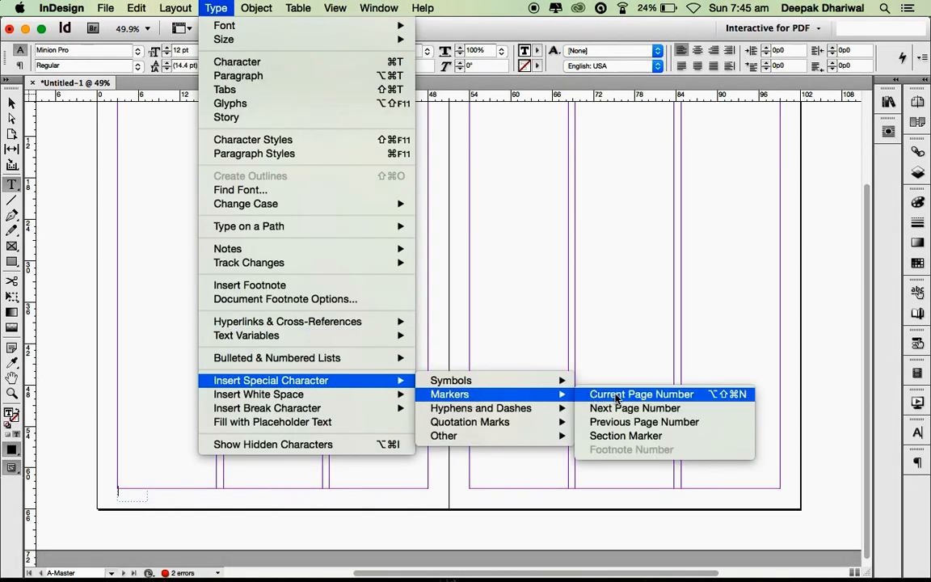
pyautogui.click(743, 399)
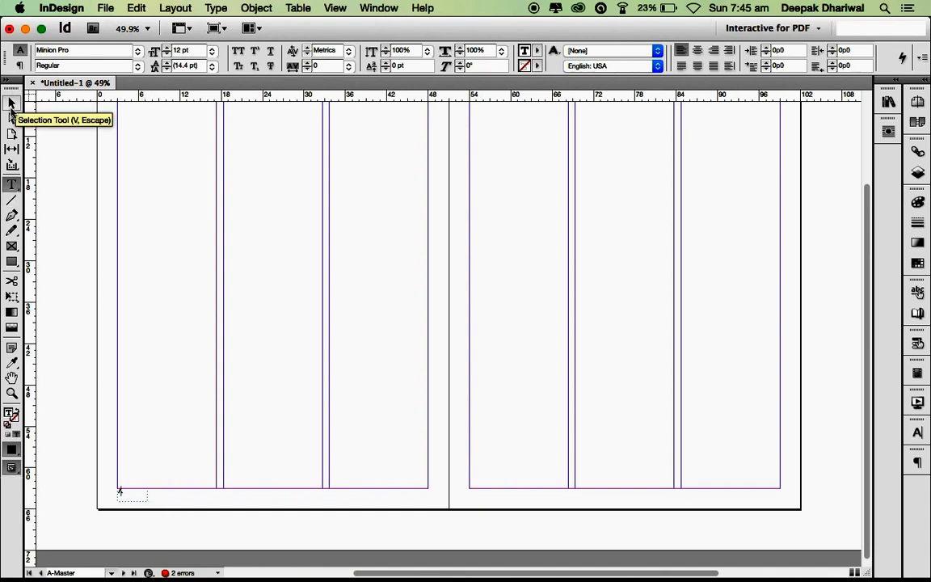
# - Copy the page-number frame to the right page's bottom outer corner, right-aligned, then deselect it
pyautogui.click(12, 105)
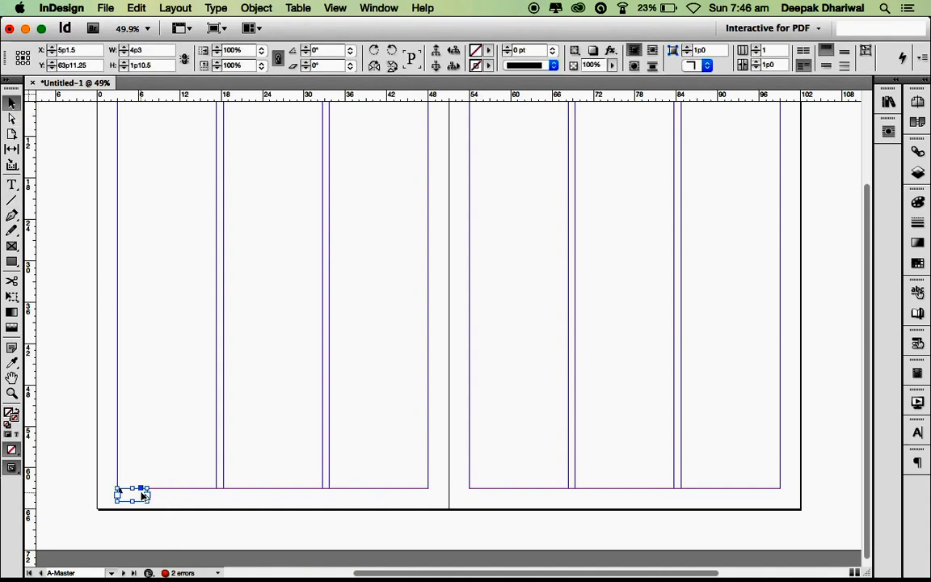
pyautogui.moveTo(137, 497); pyautogui.dragTo(327, 506)
pyautogui.scroll(10, 328, 506)
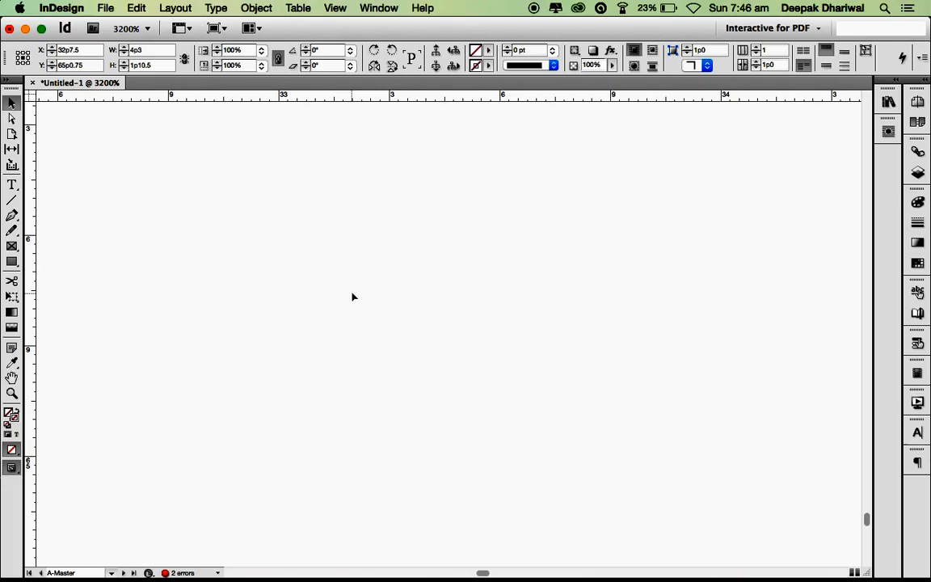
pyautogui.press('super+alt+0')
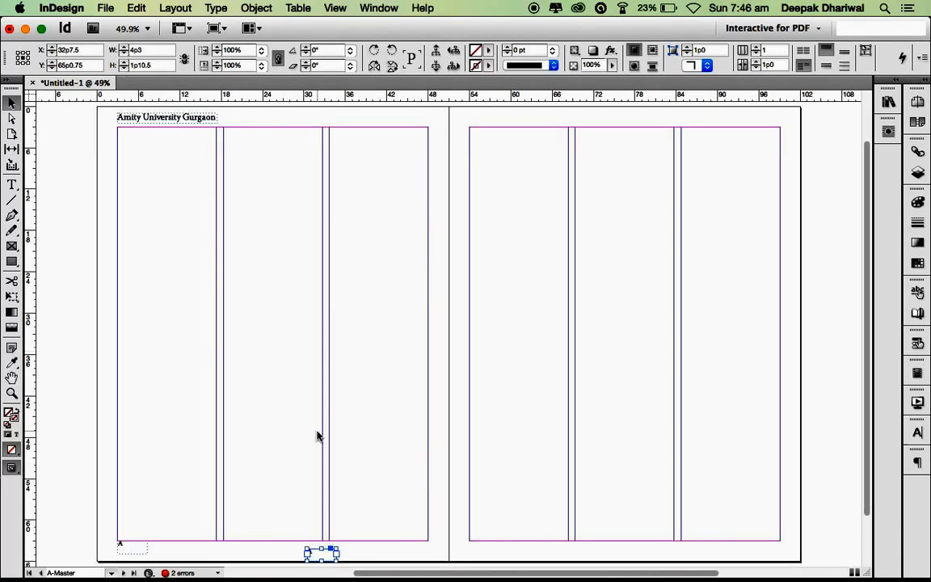
pyautogui.moveTo(325, 556); pyautogui.dragTo(765, 548)
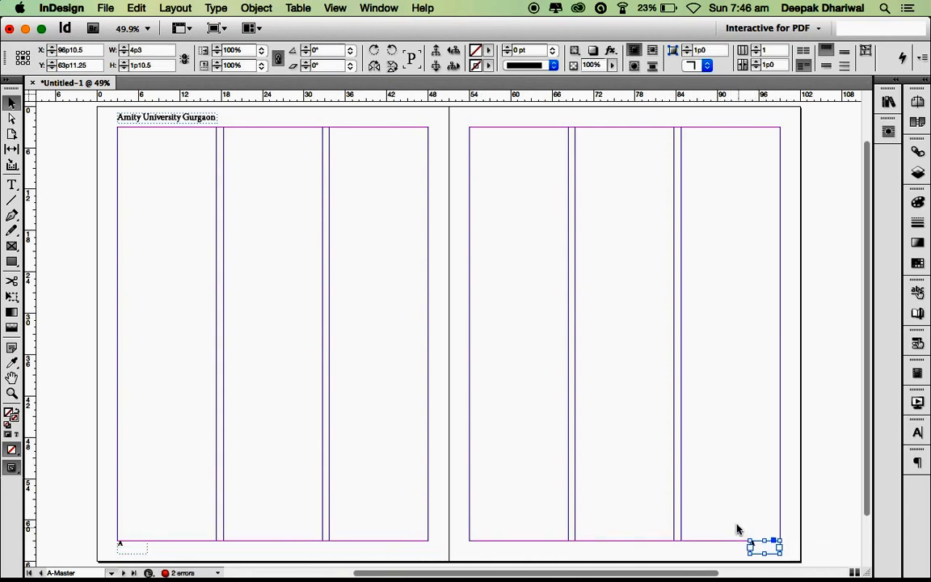
pyautogui.doubleClick(764, 547)
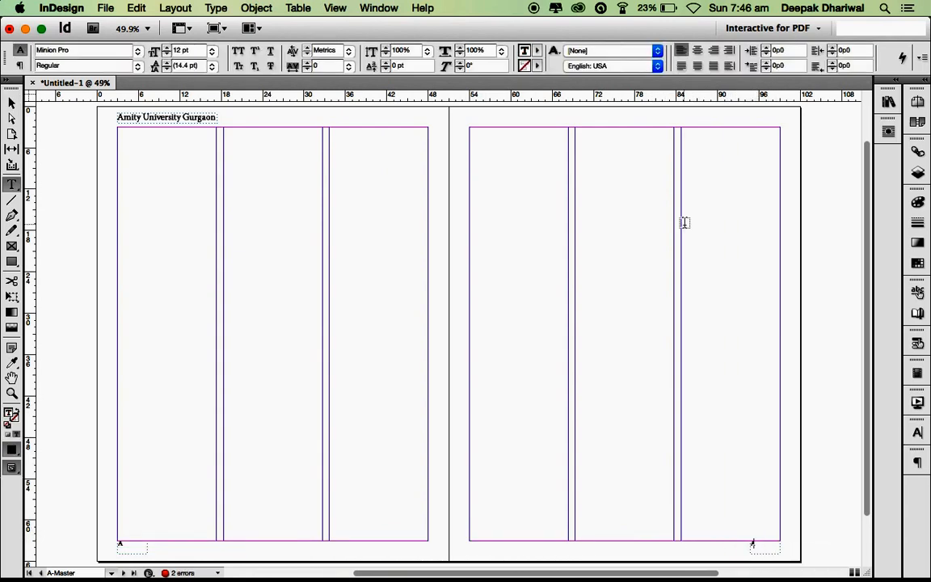
pyautogui.click(714, 51)
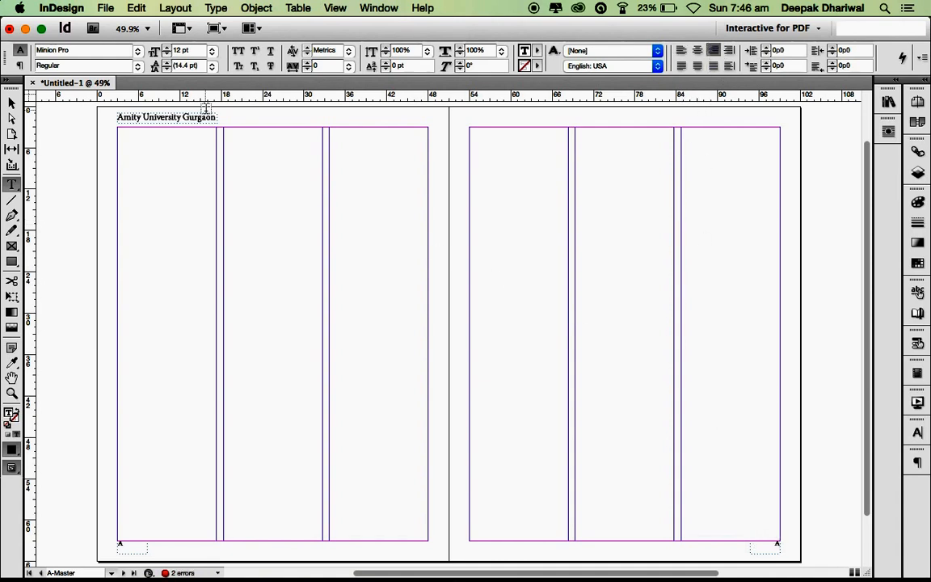
pyautogui.click(11, 102)
pyautogui.click(761, 407)
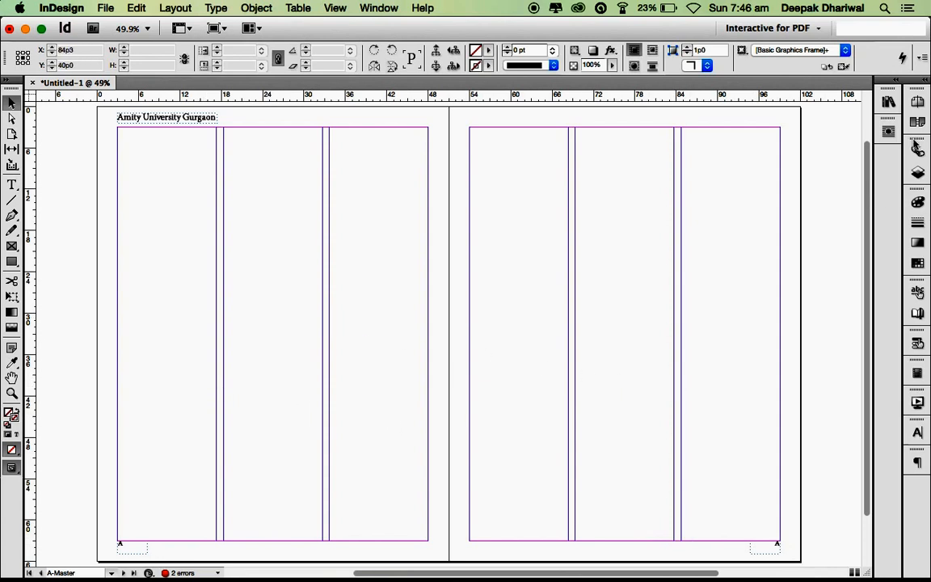
# - Apply A-Master to spread 4-5 and check the page numbering on pages 4 and 2-3
pyautogui.click(917, 101)
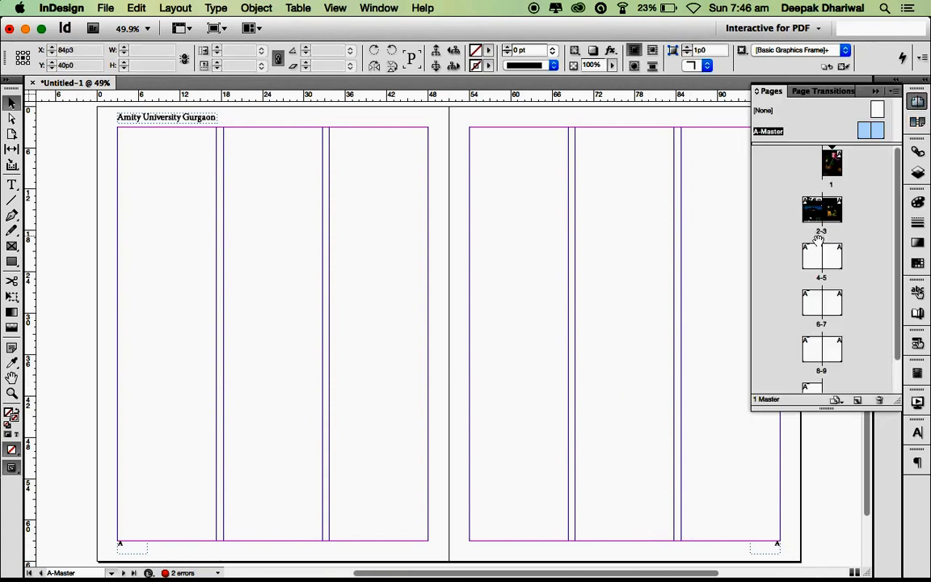
pyautogui.moveTo(819, 240); pyautogui.dragTo(816, 249)
pyautogui.doubleClick(811, 263)
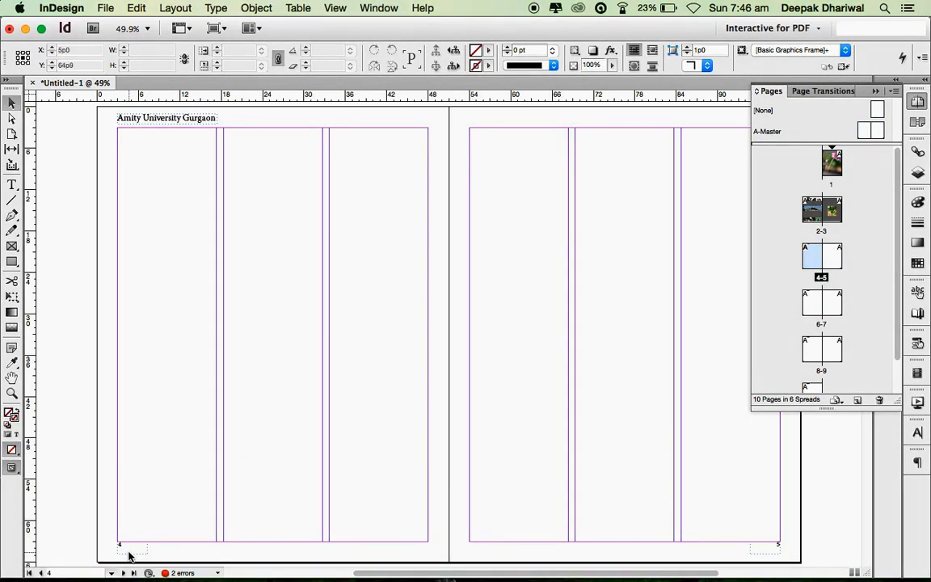
pyautogui.doubleClick(816, 211)
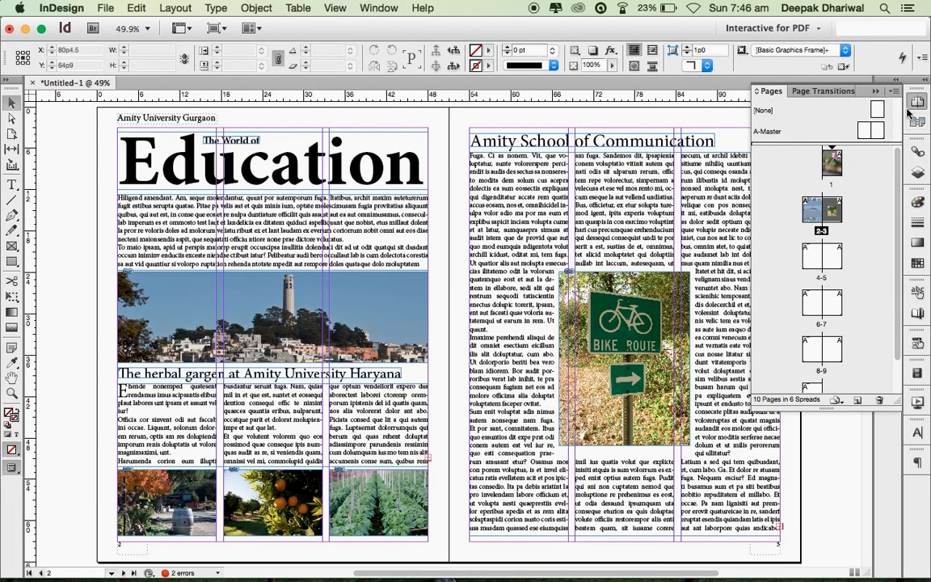
# - Return to the A-Master spread with the Type tool active
pyautogui.click(871, 130)
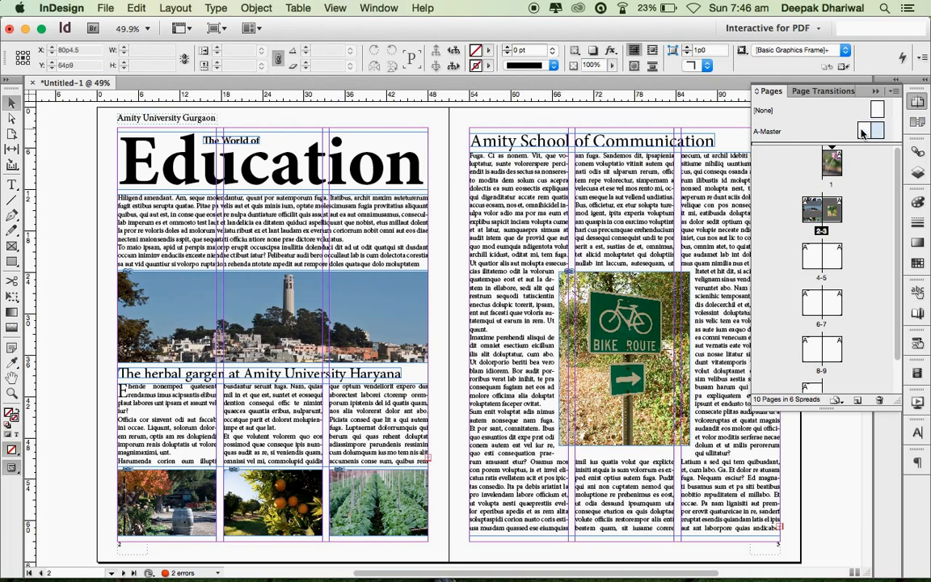
pyautogui.doubleClick(863, 132)
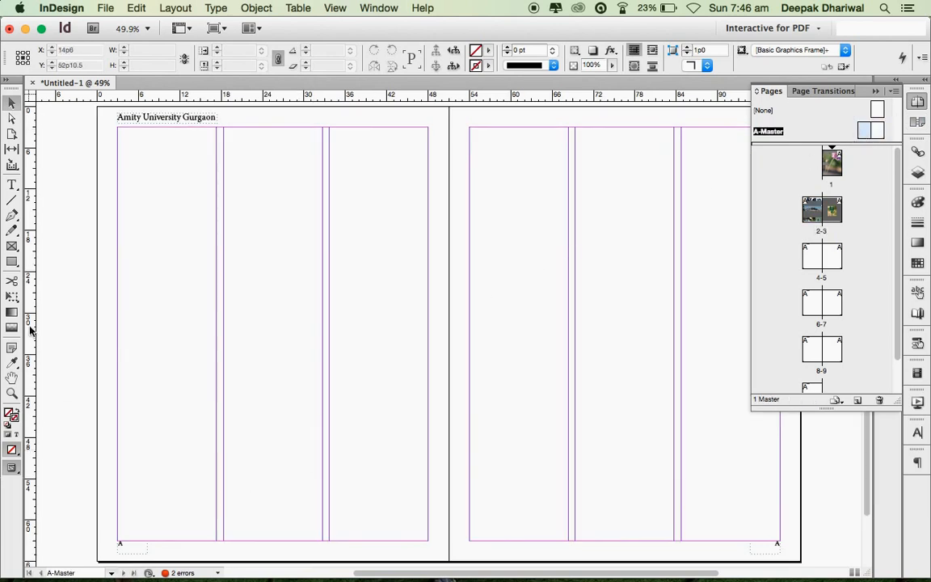
pyautogui.click(12, 185)
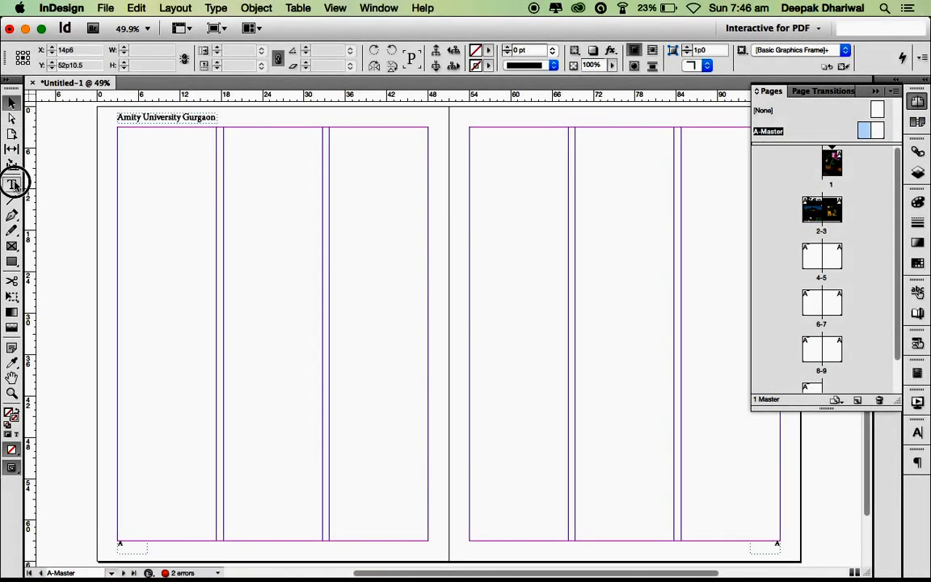
pyautogui.scroll(-2, 259, 527)
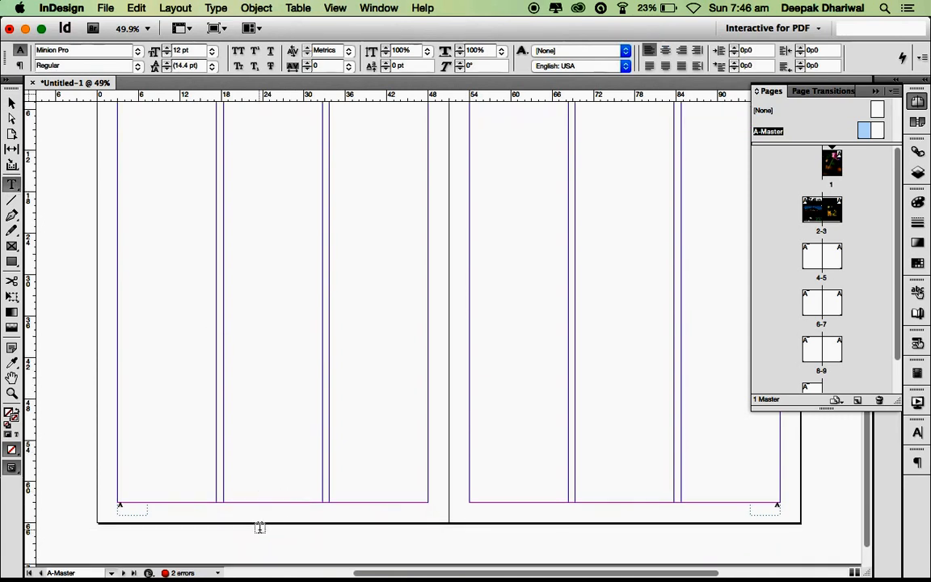
pyautogui.moveTo(219, 509); pyautogui.dragTo(334, 524)
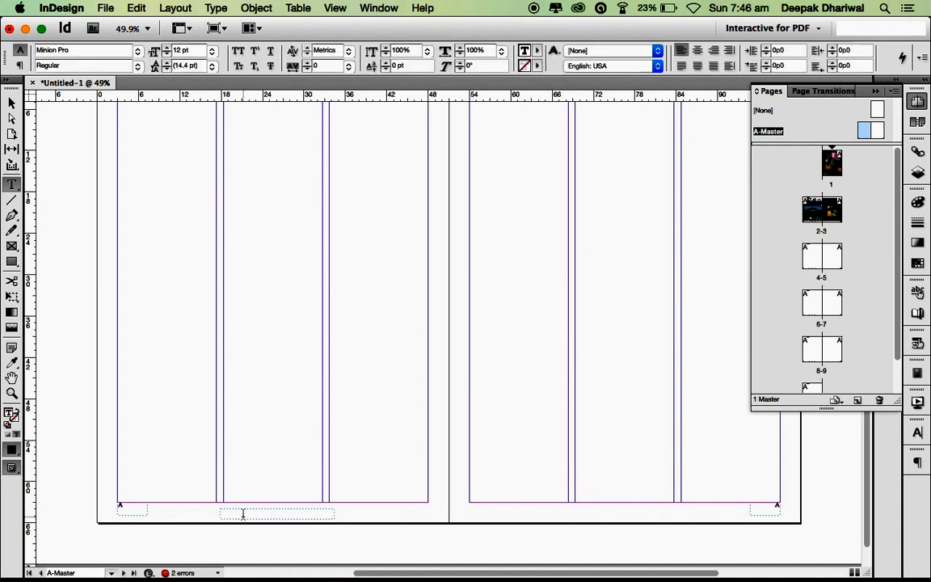
pyautogui.write('www')
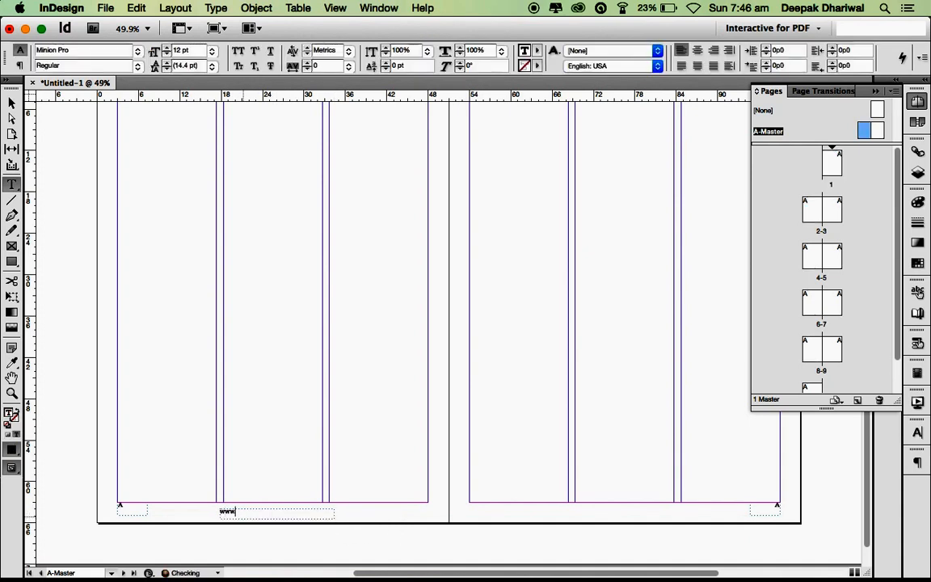
pyautogui.write('.amity.edu')
pyautogui.press('super+a')
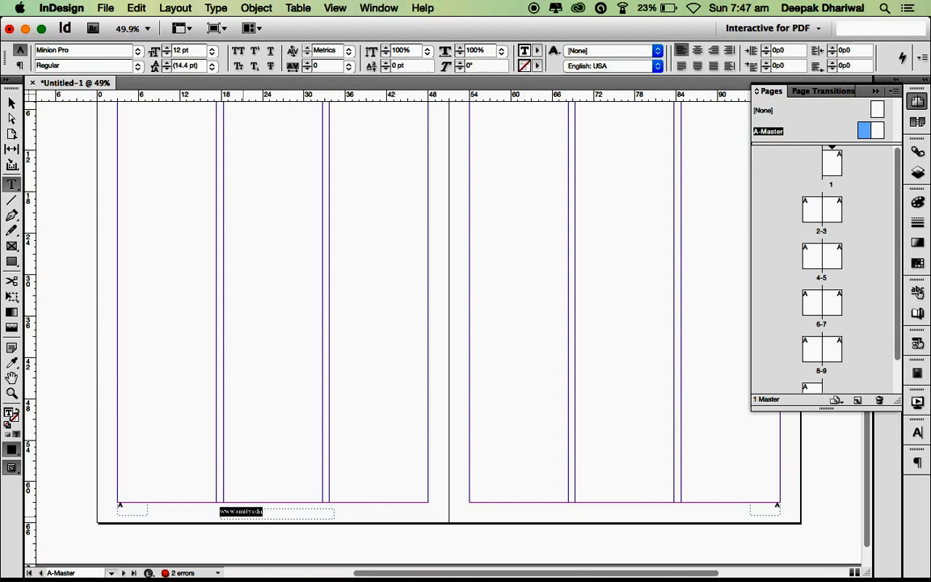
pyautogui.press('super+shift+period')
pyautogui.press('super+shift+period')
pyautogui.press('super+shift+period')
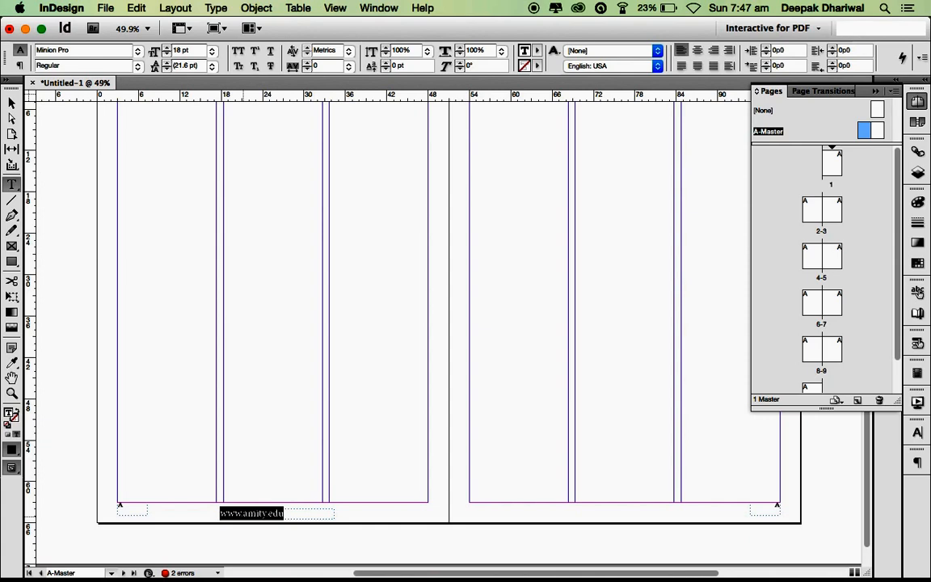
pyautogui.press('Escape')
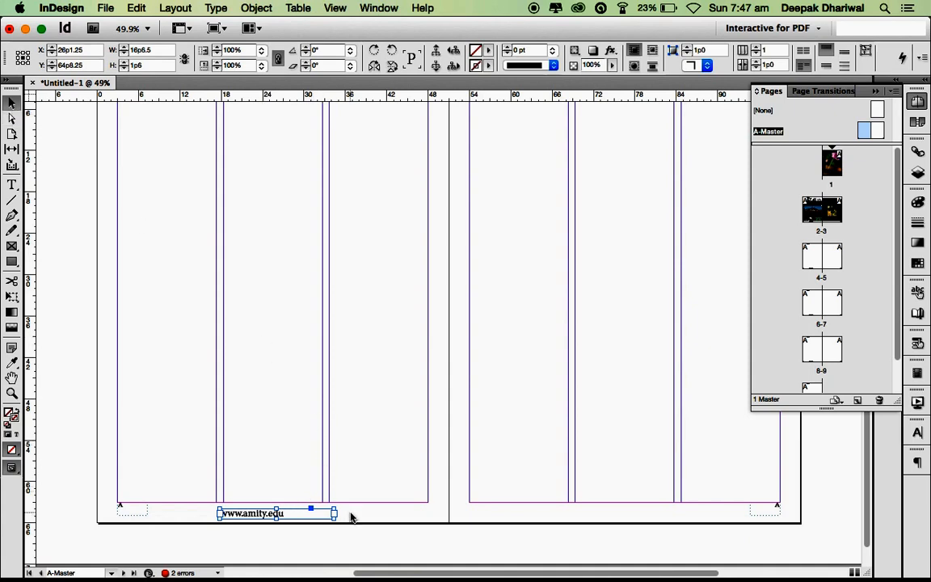
# - Fit the footer frame to its text and copy it to the bottom of the right master page
pyautogui.press('super+alt+c')
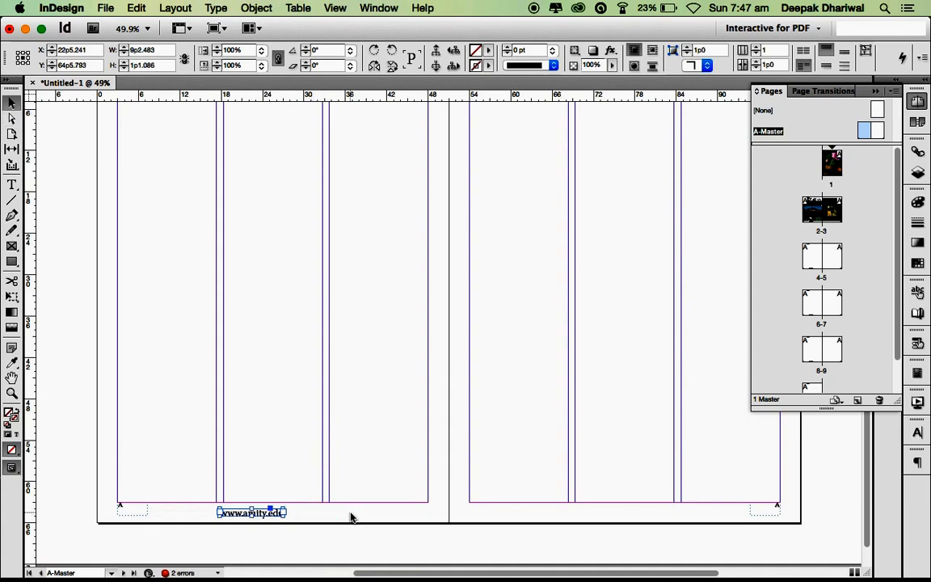
pyautogui.moveTo(263, 515); pyautogui.dragTo(285, 511)
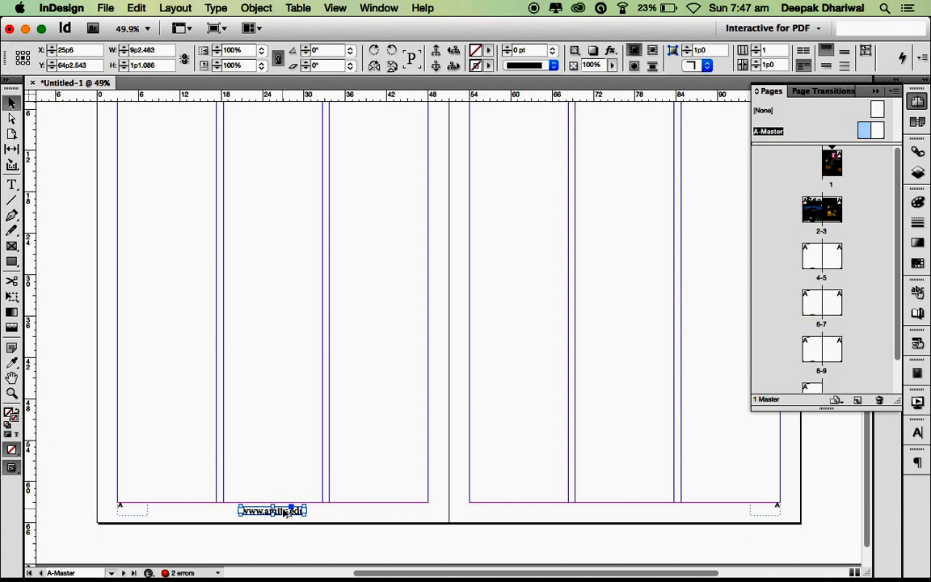
pyautogui.moveTo(283, 512); pyautogui.dragTo(635, 515)
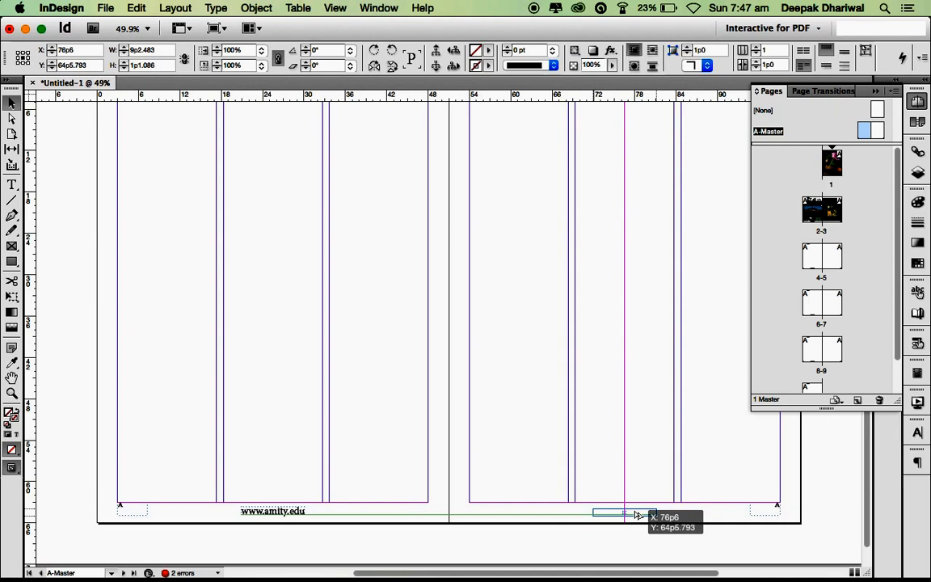
pyautogui.moveTo(636, 514); pyautogui.dragTo(638, 514)
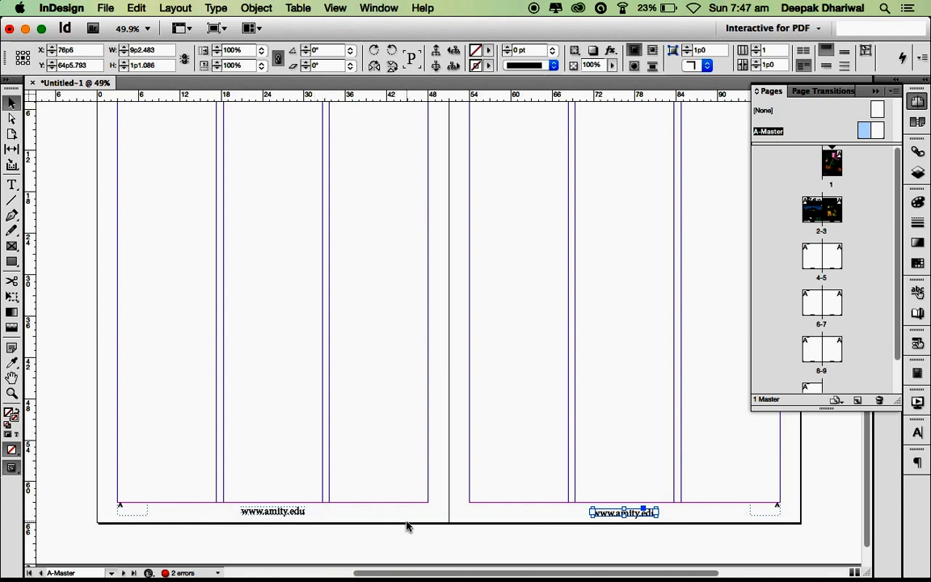
pyautogui.click(828, 523)
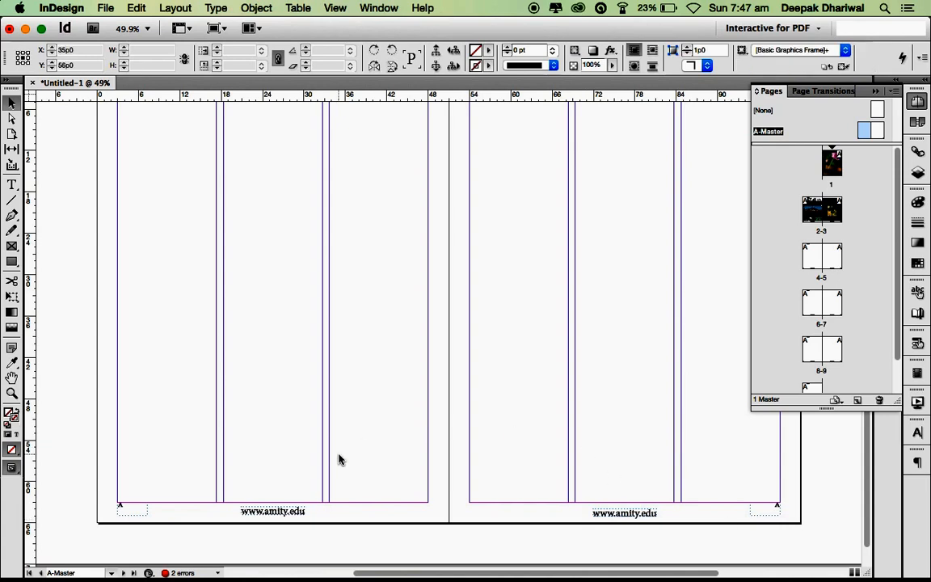
# - Go to page 1, the cover, from the Pages panel
pyautogui.scroll(5, 486, 382)
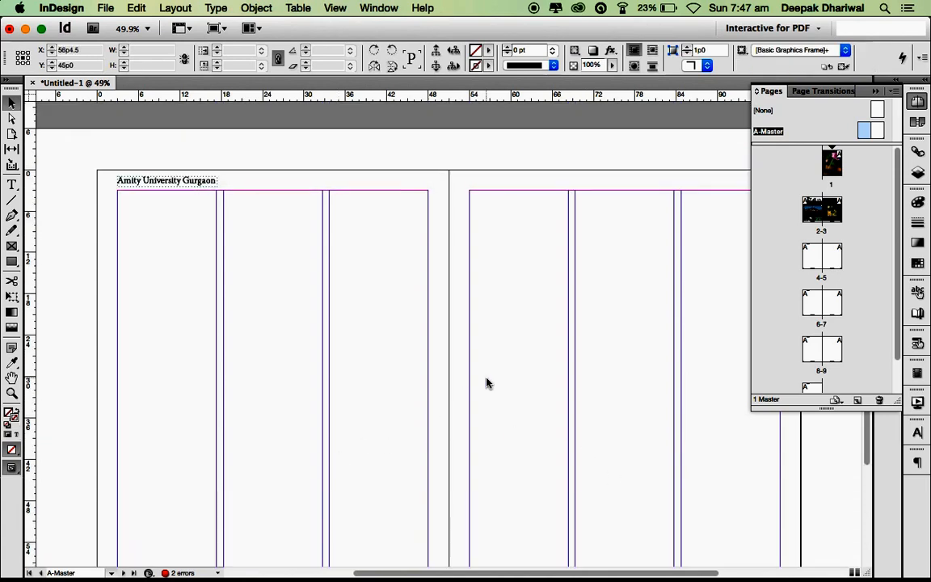
pyautogui.scroll(-5, 485, 382)
pyautogui.scroll(5, 486, 382)
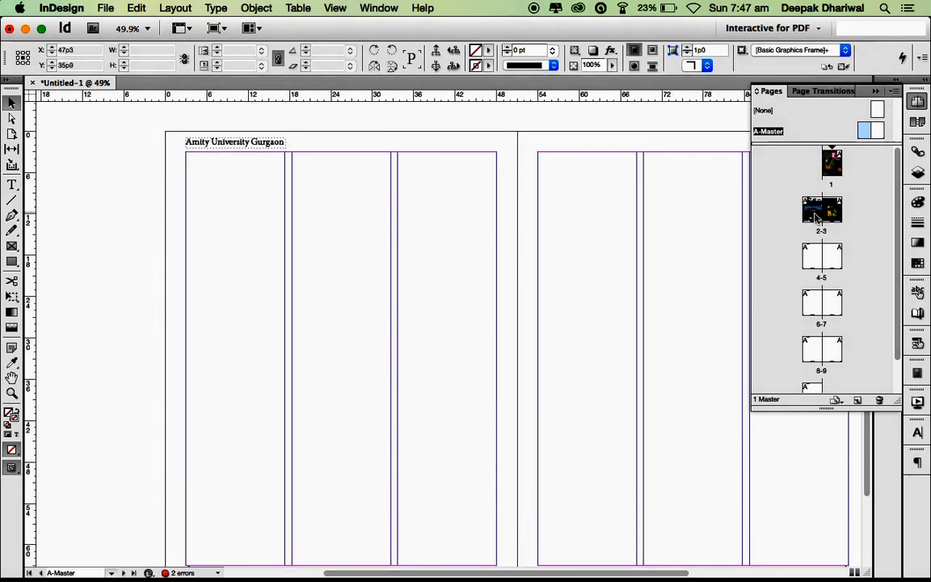
pyautogui.scroll(-2, 548, 326)
pyautogui.hscroll(5, 548, 326)
pyautogui.scroll(5, 548, 327)
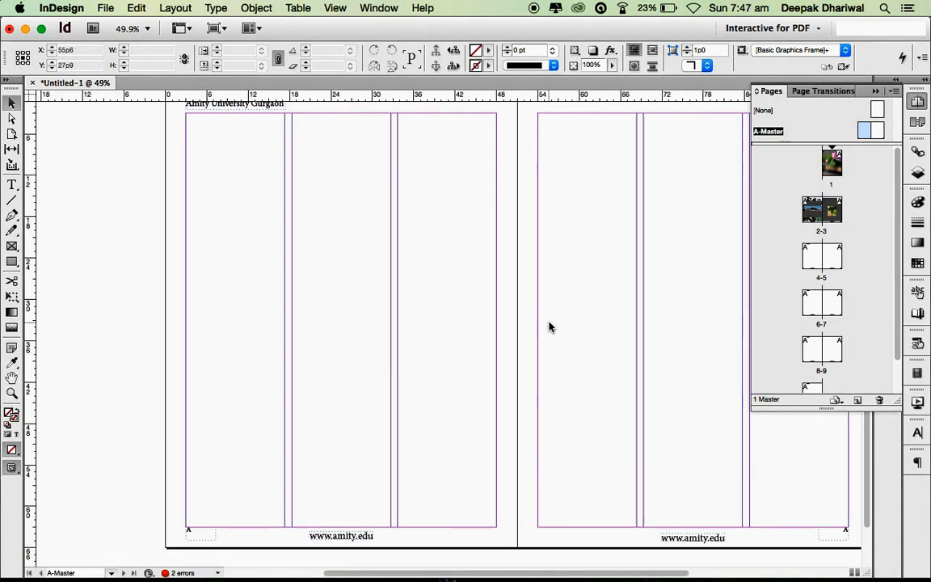
pyautogui.hscroll(-5, 549, 327)
pyautogui.doubleClick(829, 168)
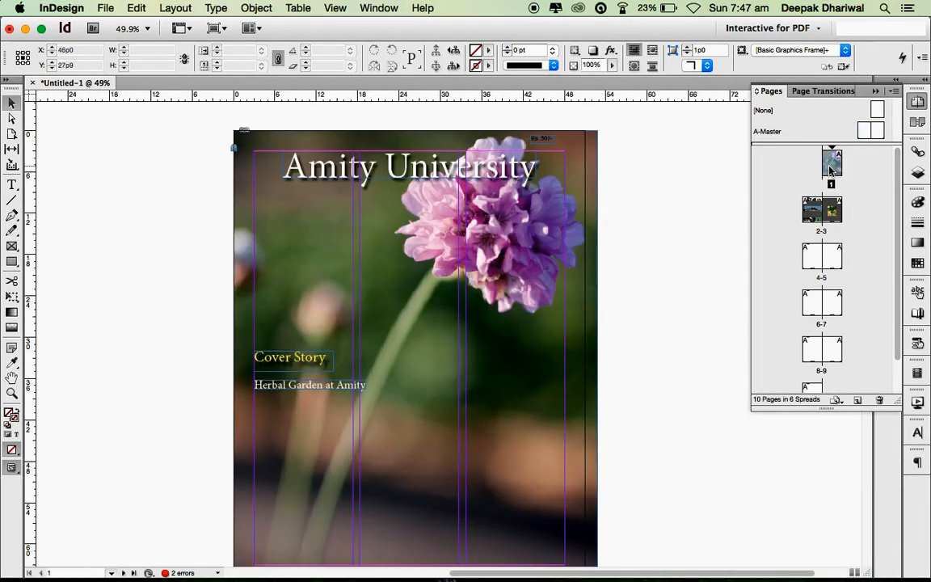
pyautogui.scroll(-3, 597, 376)
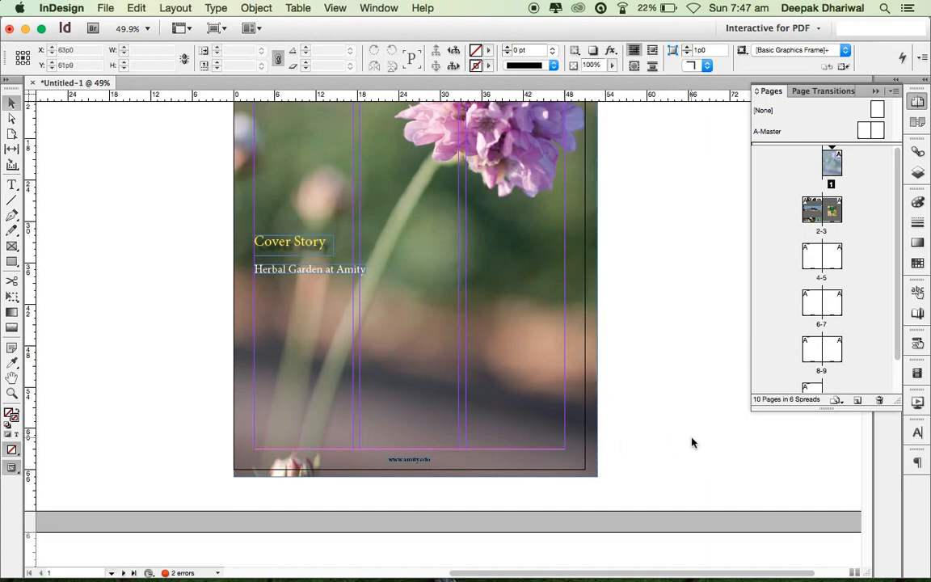
pyautogui.scroll(-10, 698, 440)
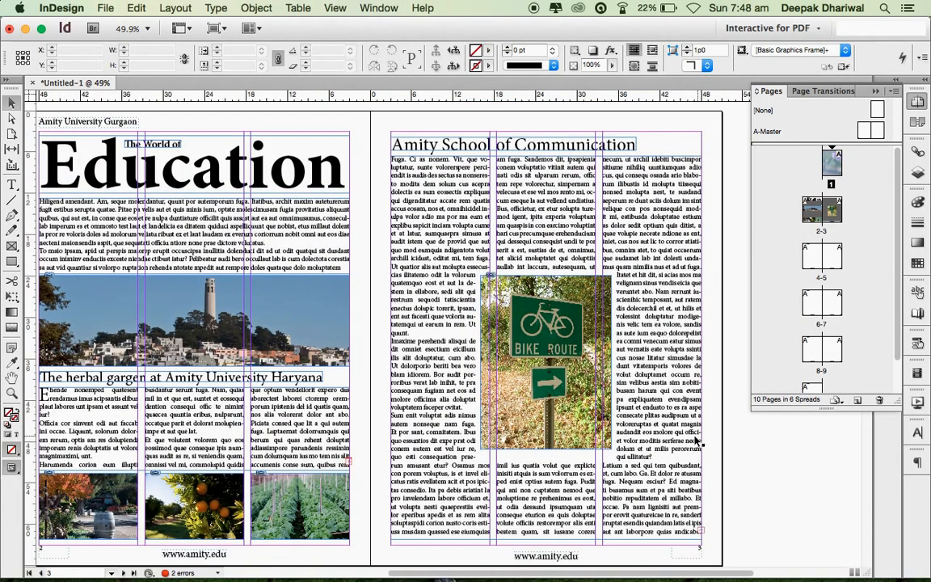
pyautogui.hscroll(-4, 423, 475)
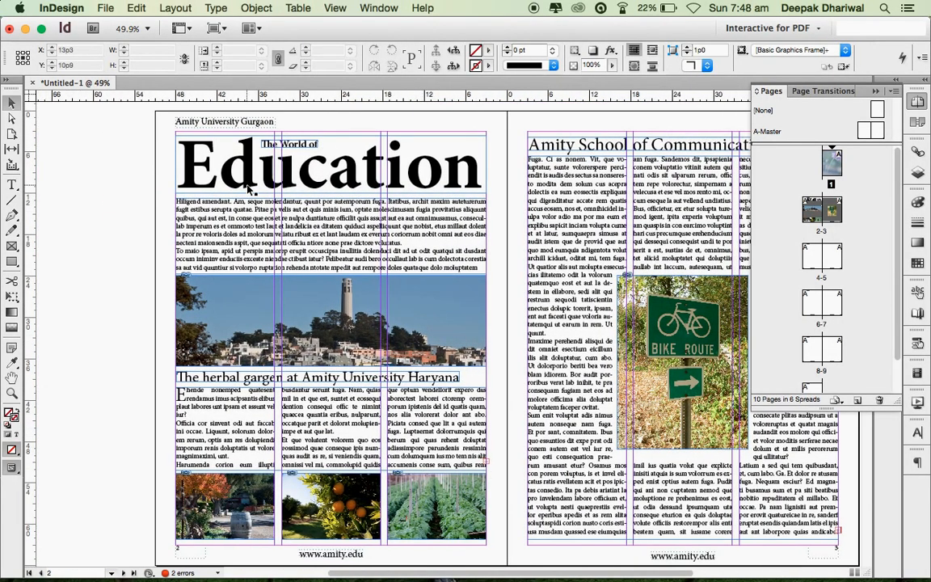
pyautogui.scroll(-6, 448, 269)
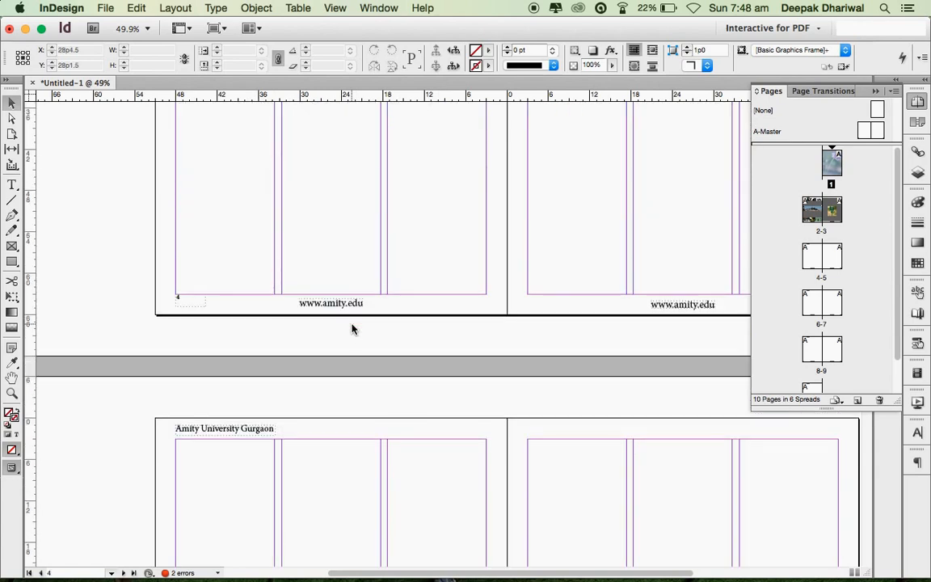
pyautogui.scroll(10, 352, 329)
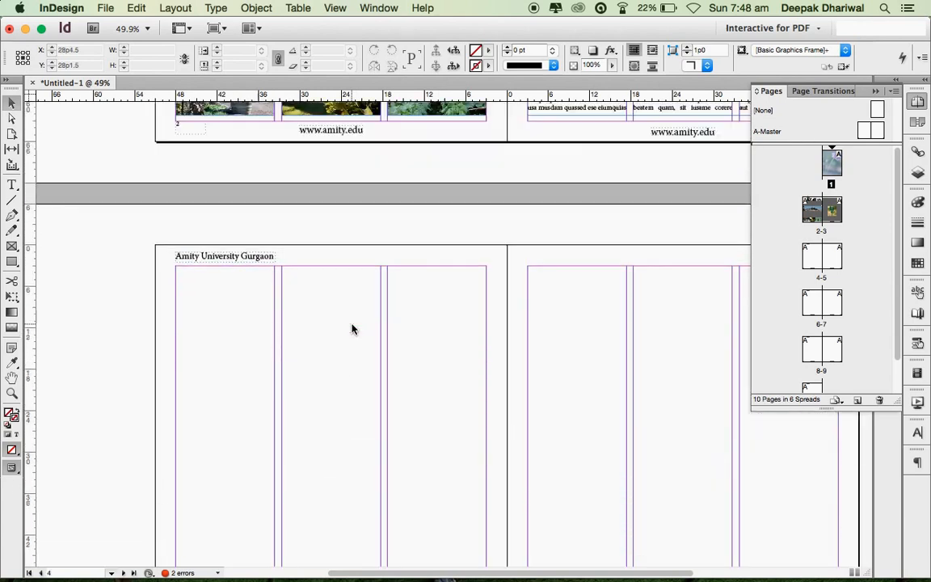
pyautogui.scroll(10, 352, 329)
pyautogui.scroll(-2, 351, 329)
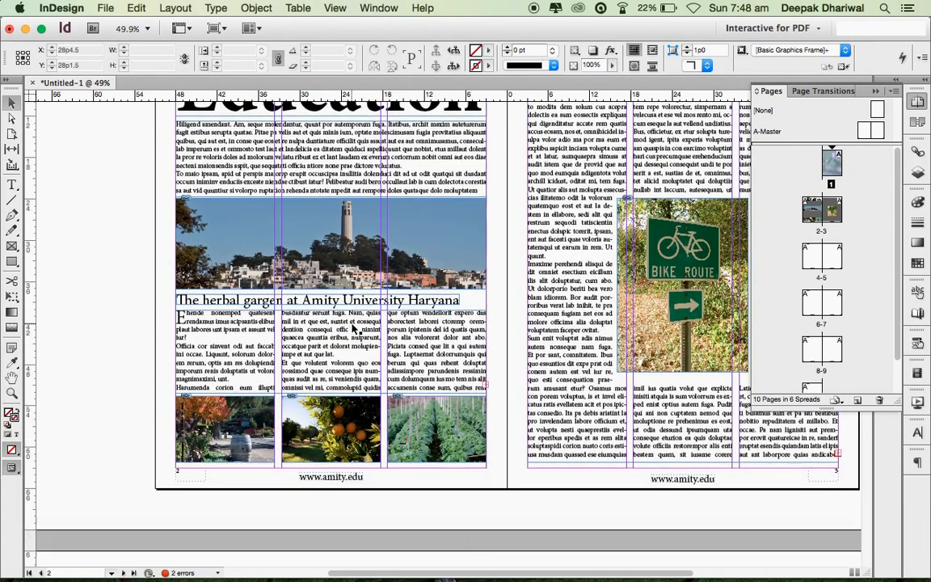
pyautogui.scroll(-20, 351, 329)
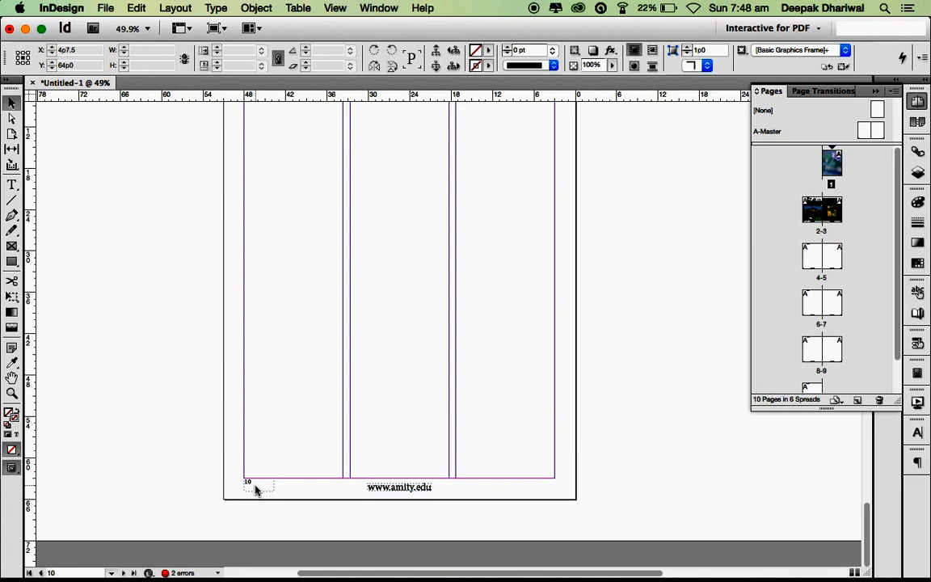
# - Override the master page-number frame on page 10 so it becomes a local item
pyautogui.doubleClick(256, 488)
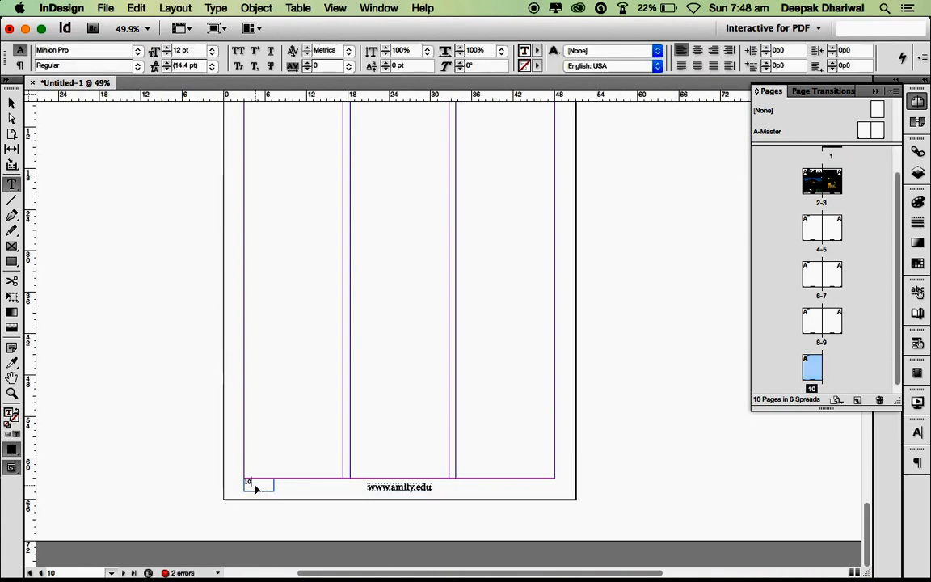
pyautogui.press('Escape')
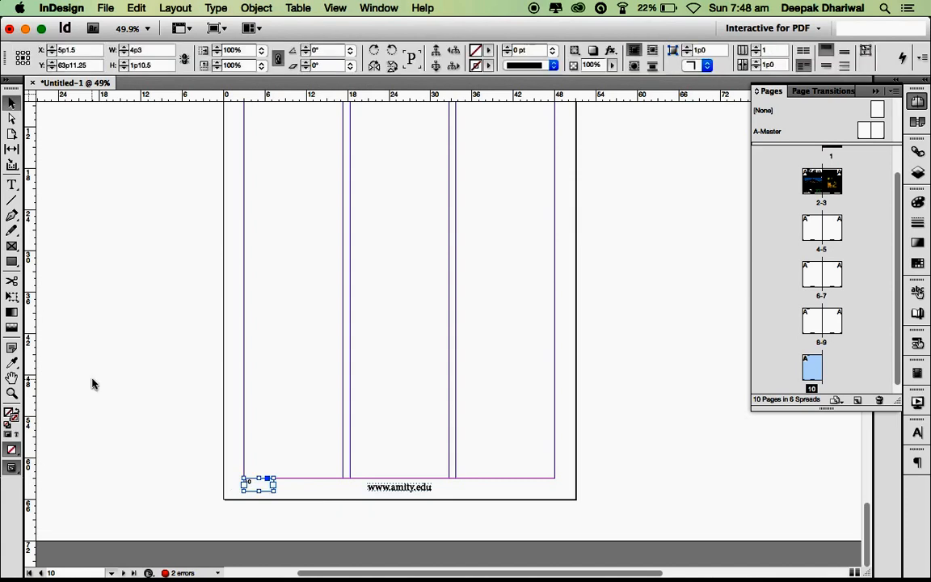
pyautogui.click(92, 384)
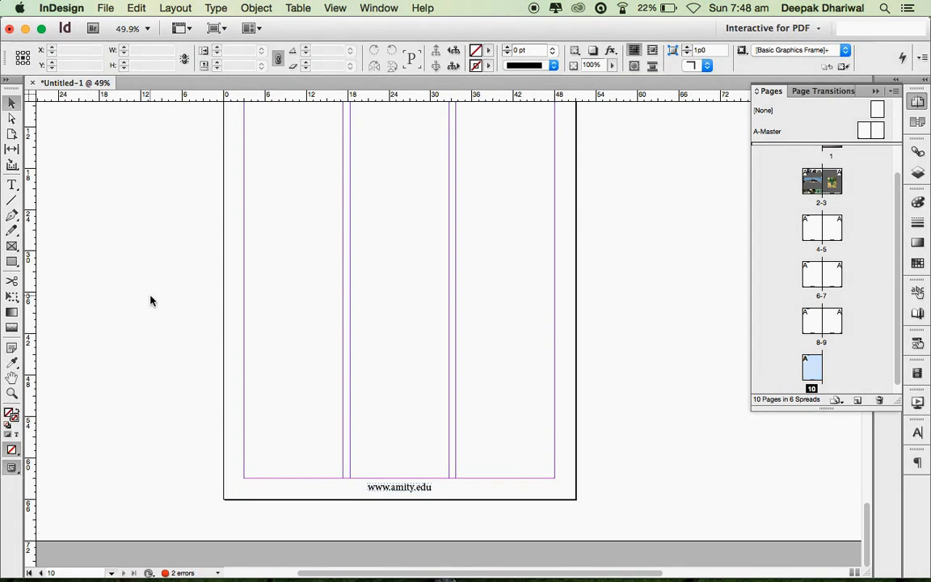
pyautogui.scroll(10, 269, 292)
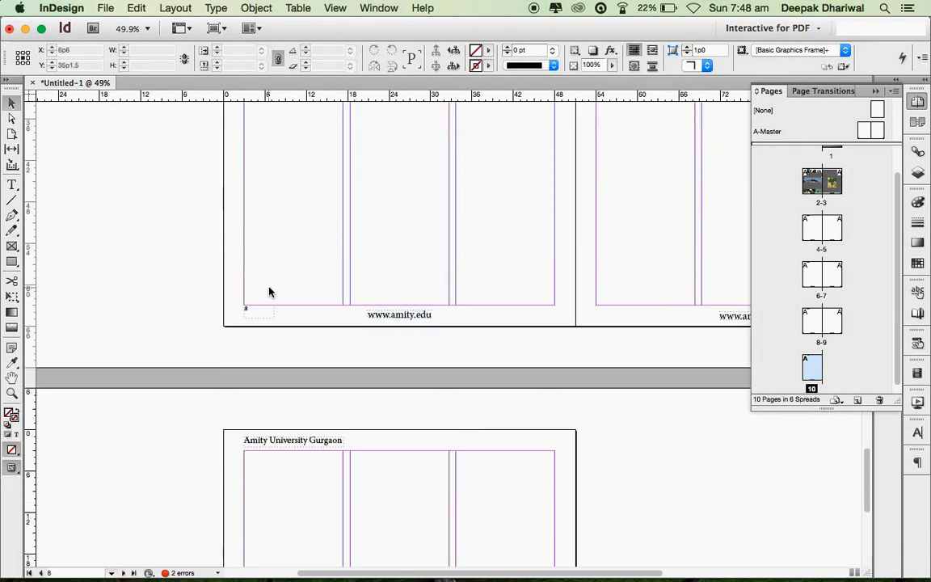
pyautogui.hscroll(3, 269, 292)
pyautogui.scroll(10, 269, 292)
pyautogui.hscroll(2, 269, 292)
pyautogui.scroll(-15, 269, 292)
pyautogui.hscroll(-4, 269, 292)
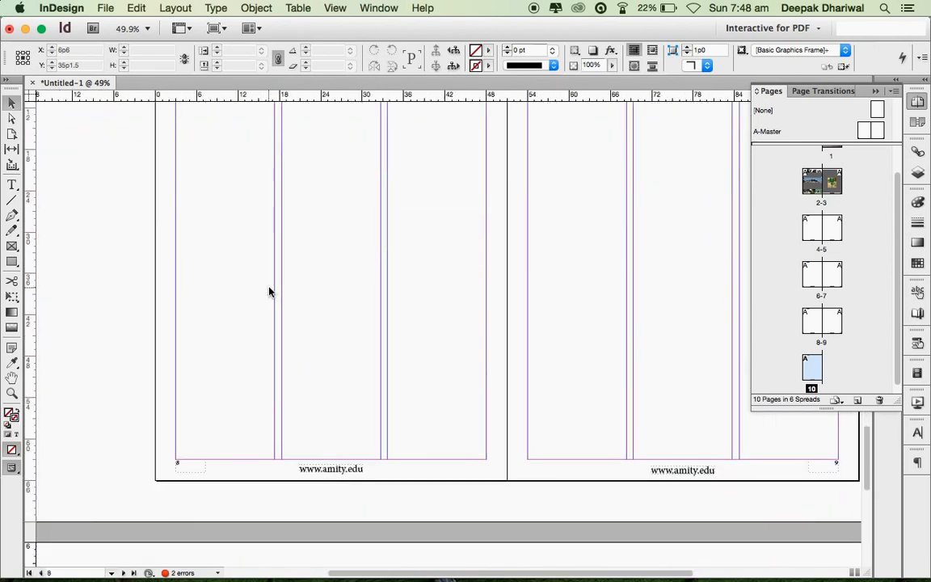
pyautogui.scroll(-5, 259, 402)
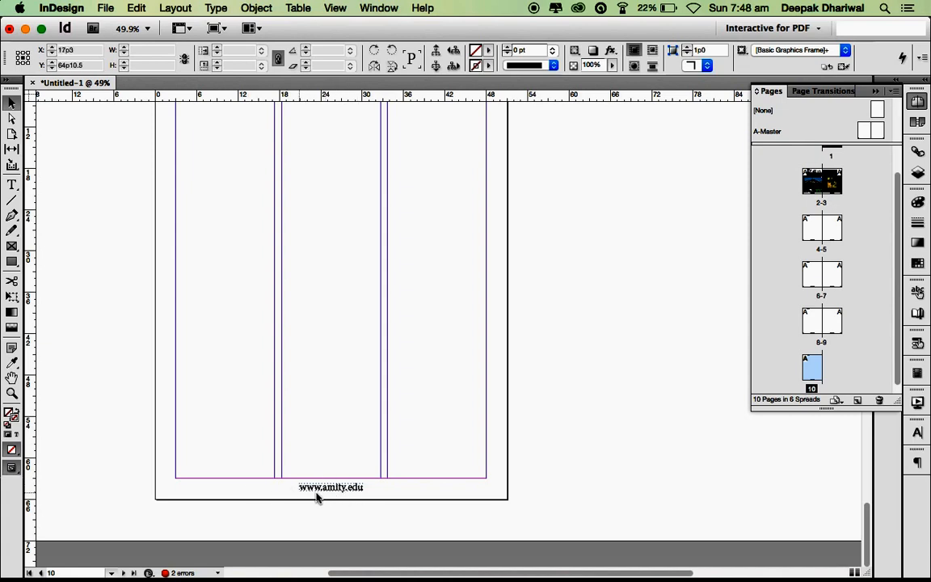
pyautogui.click(332, 485)
pyautogui.click(338, 490)
pyautogui.doubleClick(338, 490)
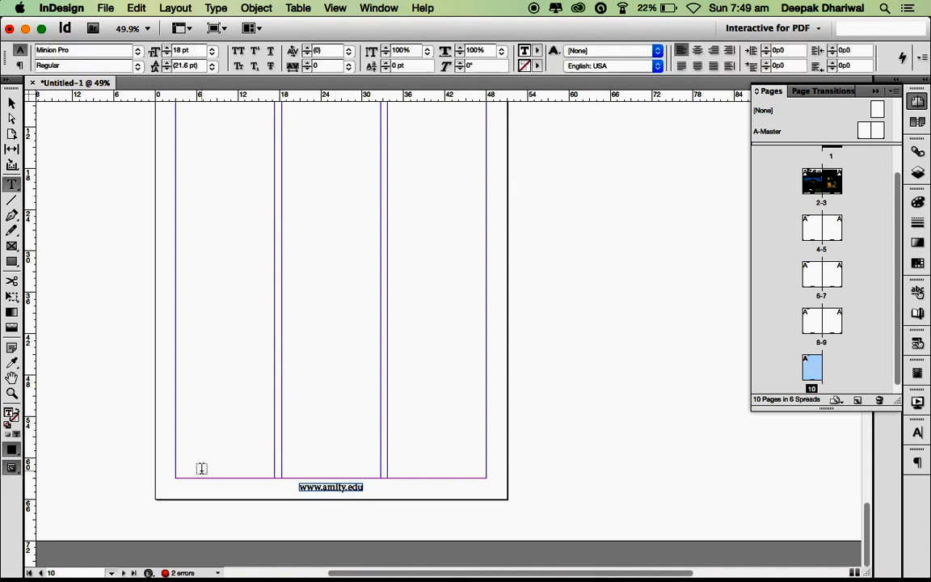
pyautogui.press('Escape')
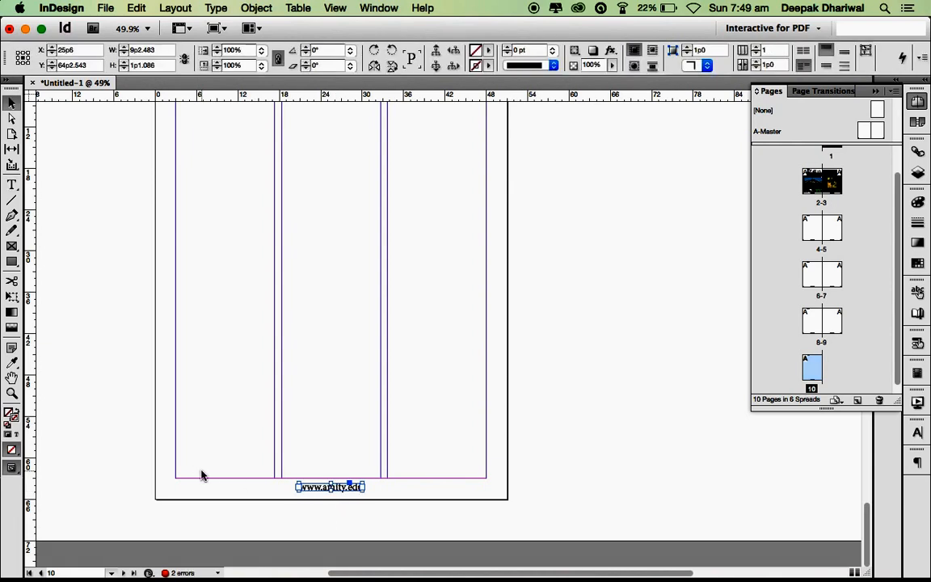
pyautogui.click(202, 475)
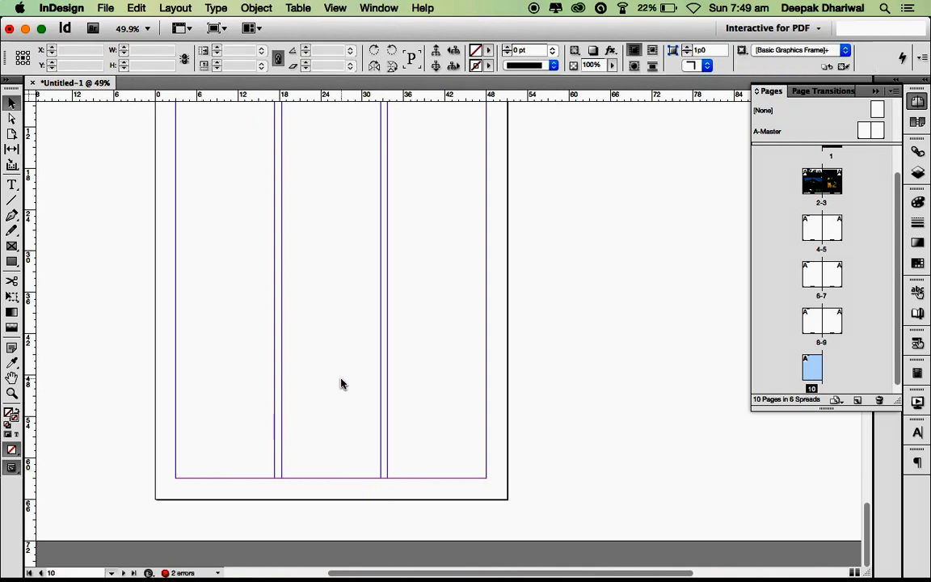
# - Delete the Amity University Gurgaon header from page 10
pyautogui.scroll(5, 341, 382)
pyautogui.scroll(-5, 341, 382)
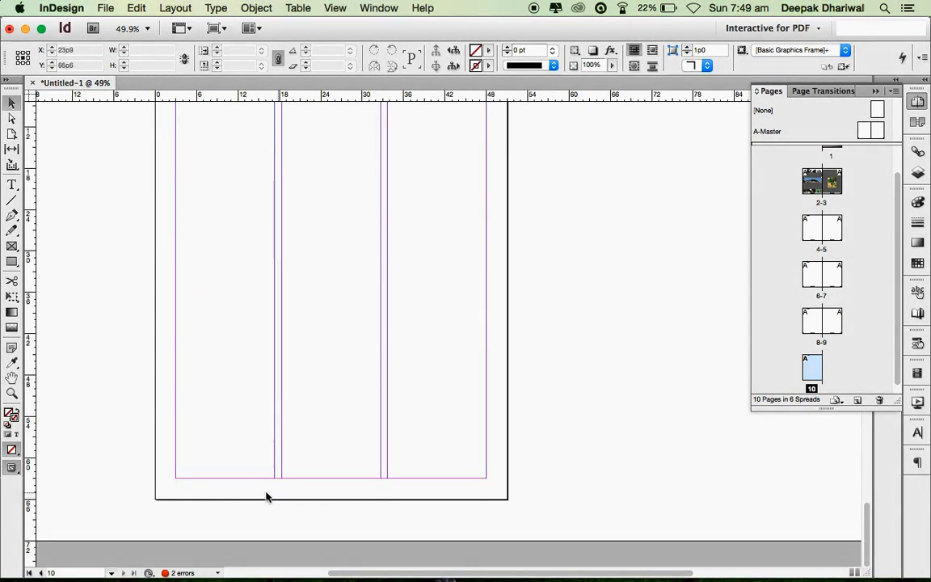
pyautogui.scroll(12, 389, 348)
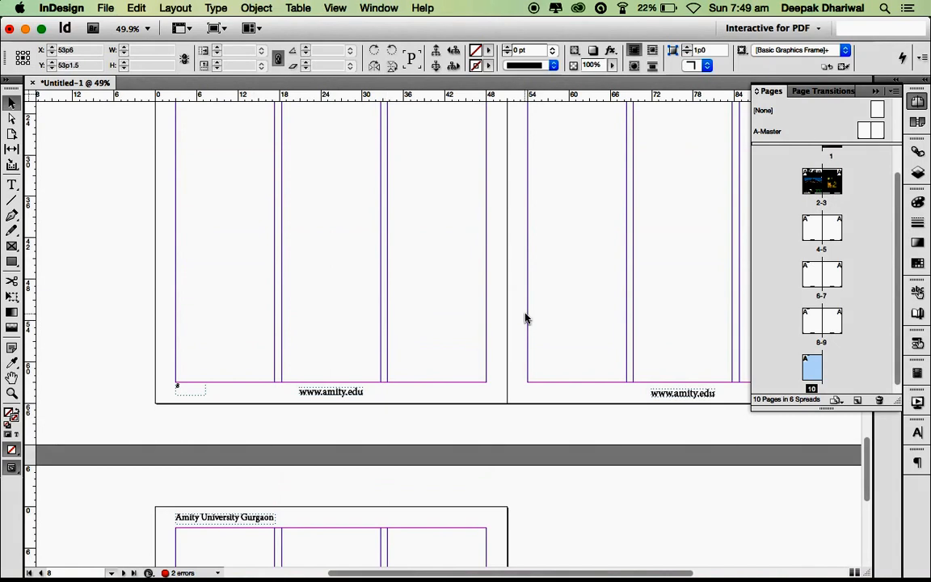
pyautogui.hscroll(4, 525, 317)
pyautogui.scroll(3, 523, 317)
pyautogui.hscroll(-4, 523, 317)
pyautogui.hscroll(6, 522, 318)
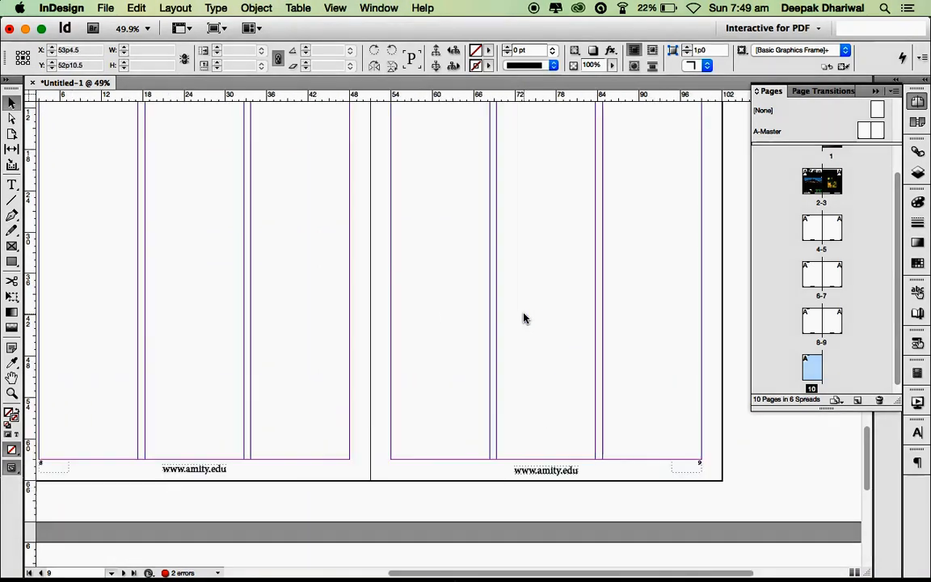
pyautogui.scroll(5, 523, 318)
pyautogui.hscroll(-3, 522, 317)
pyautogui.scroll(-5, 522, 318)
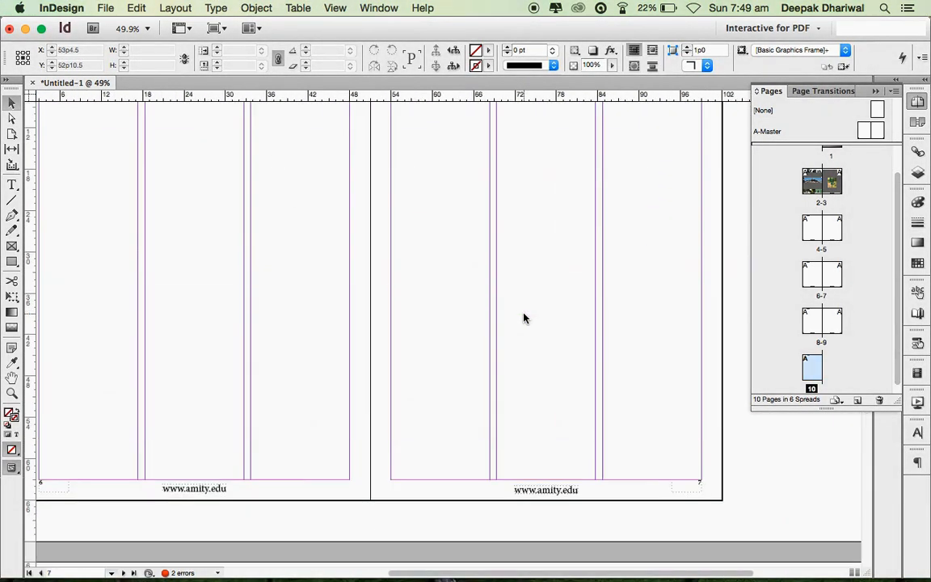
pyautogui.scroll(-10, 523, 318)
pyautogui.hscroll(-5, 524, 317)
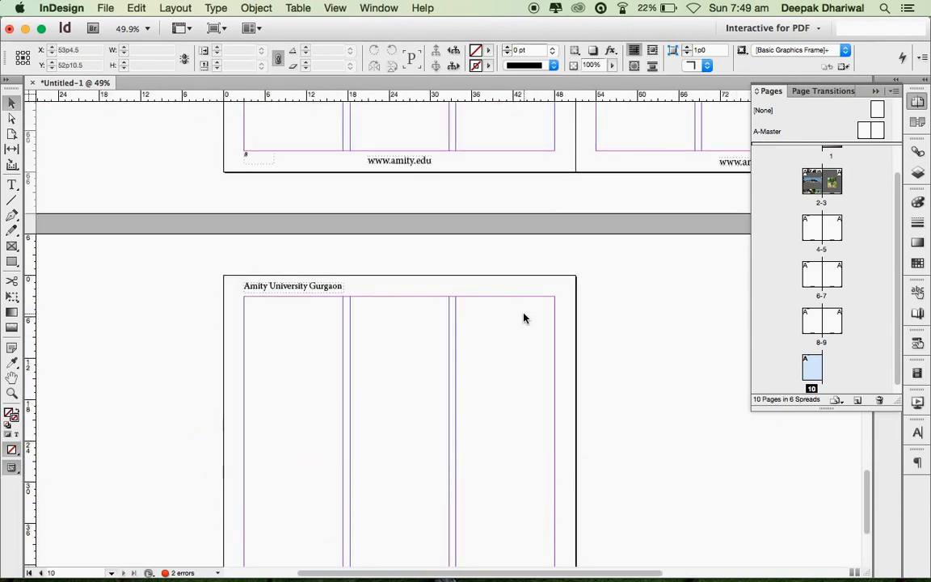
pyautogui.click(290, 290)
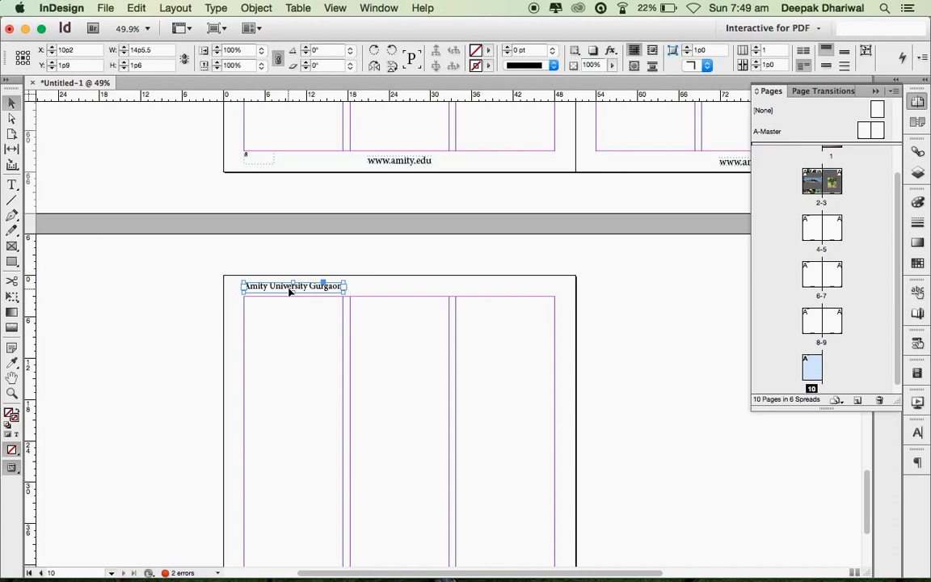
pyautogui.press('Delete')
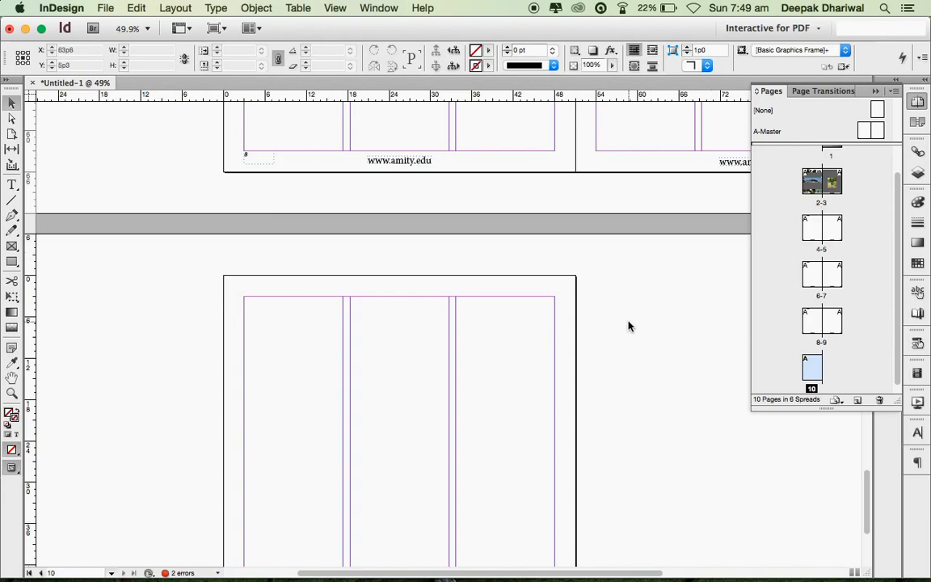
# - Apply the A-Master to the page 1 cover
pyautogui.scroll(10, 628, 321)
pyautogui.hscroll(3, 628, 320)
pyautogui.scroll(15, 628, 326)
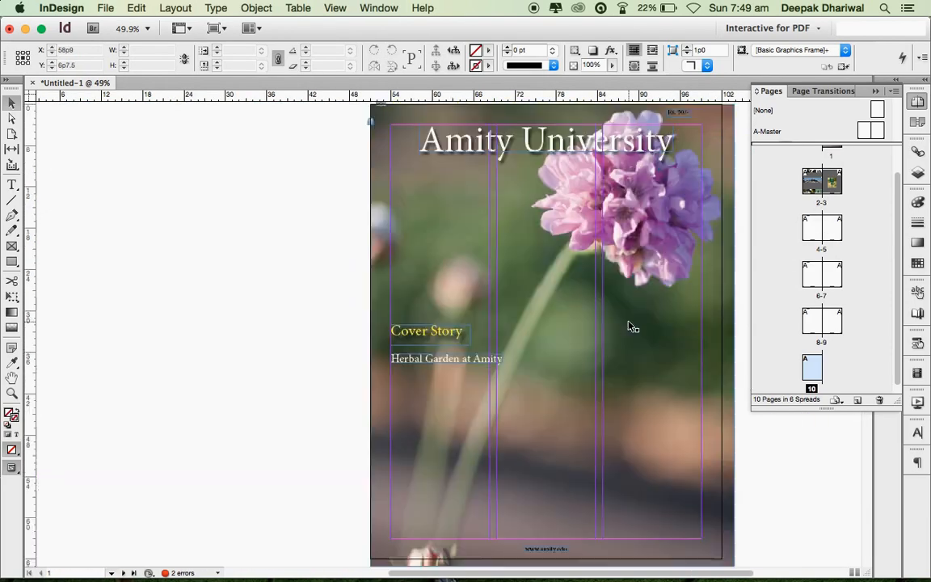
pyautogui.scroll(2, 822, 190)
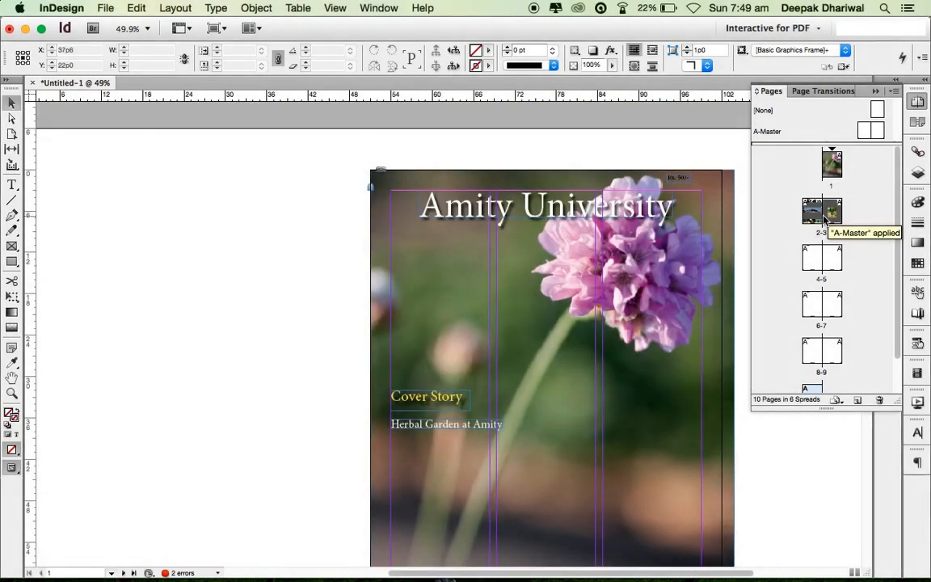
pyautogui.moveTo(824, 164); pyautogui.dragTo(827, 166)
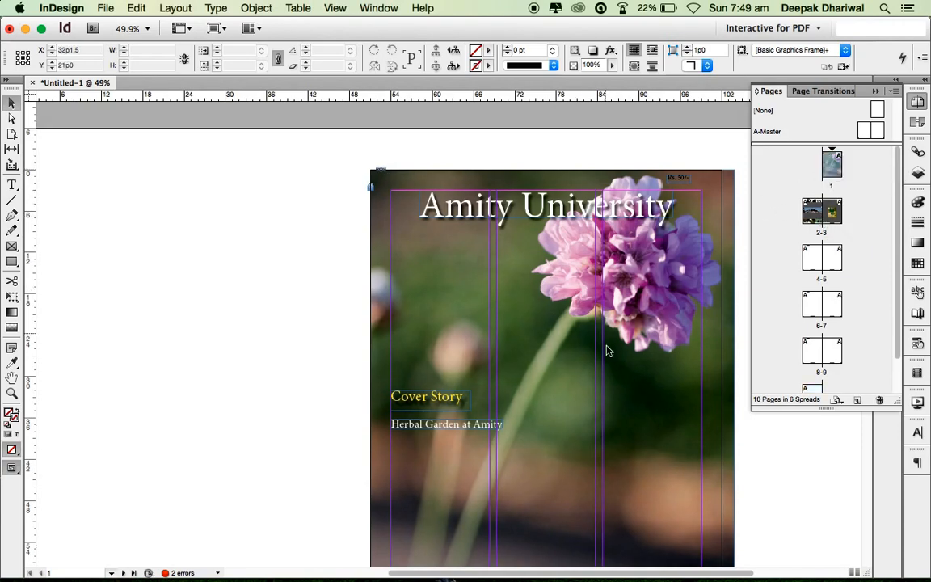
# - Review the spreads down to the Education spread, showing header, footers and page numbers
pyautogui.scroll(-3, 398, 369)
pyautogui.hscroll(4, 398, 369)
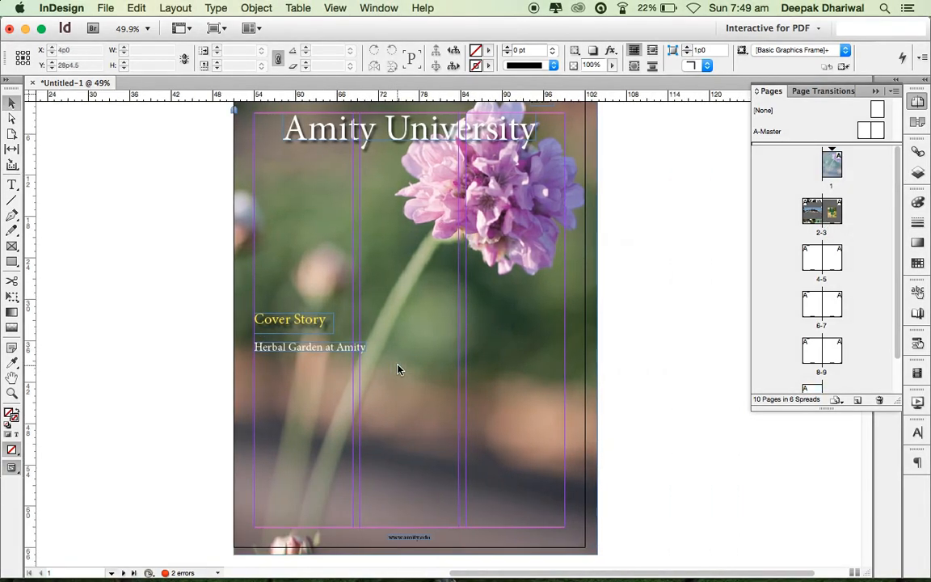
pyautogui.scroll(1, 398, 370)
pyautogui.scroll(-10, 397, 369)
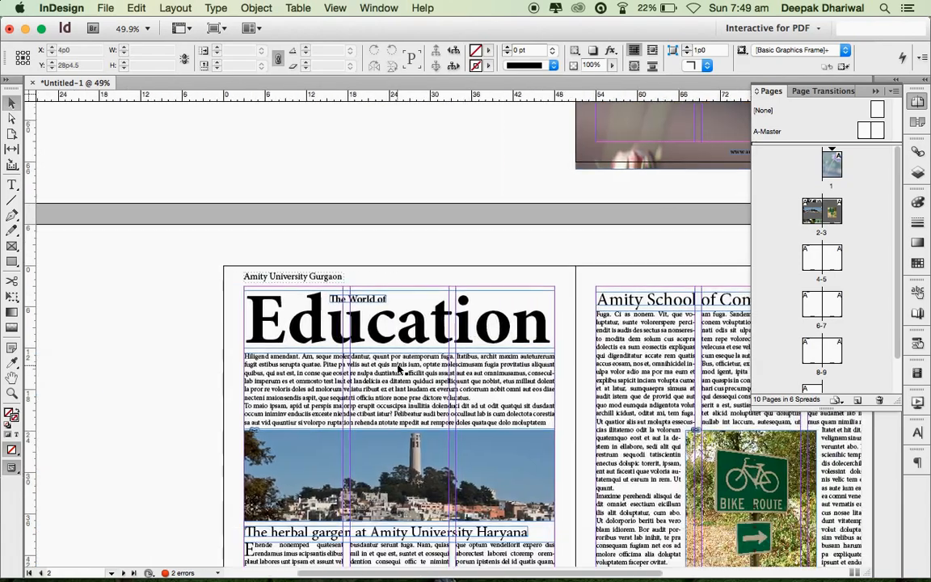
pyautogui.scroll(-15, 398, 369)
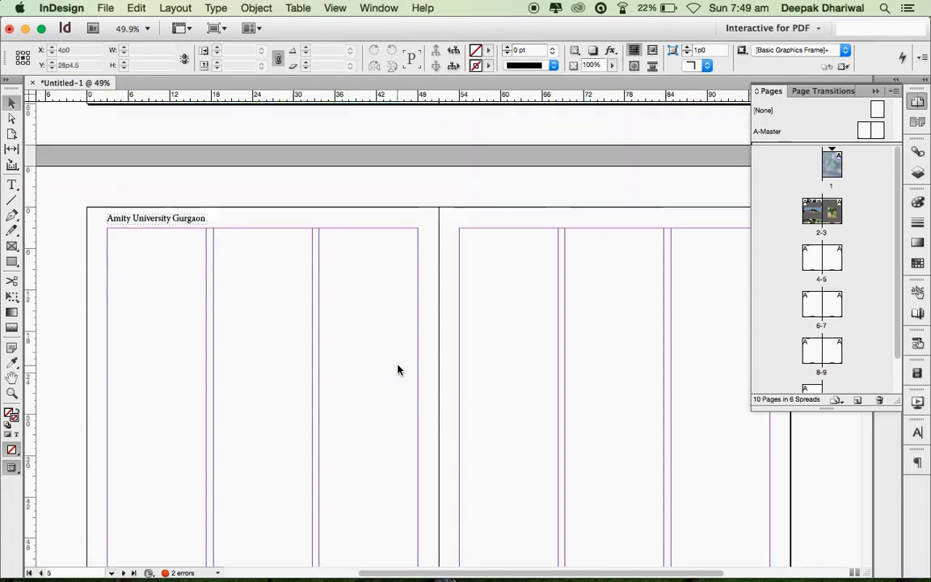
pyautogui.scroll(-3, 397, 369)
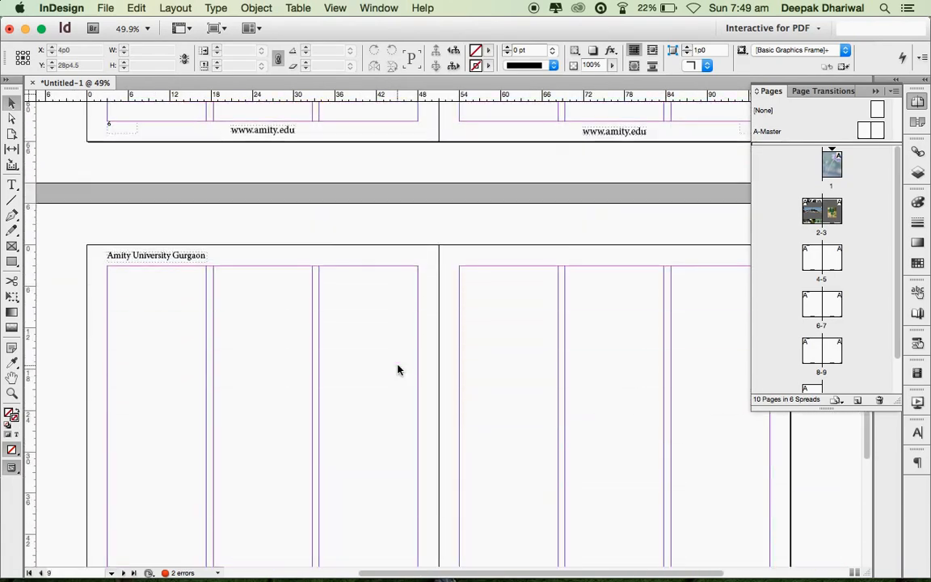
pyautogui.scroll(-20, 397, 369)
pyautogui.scroll(10, 397, 369)
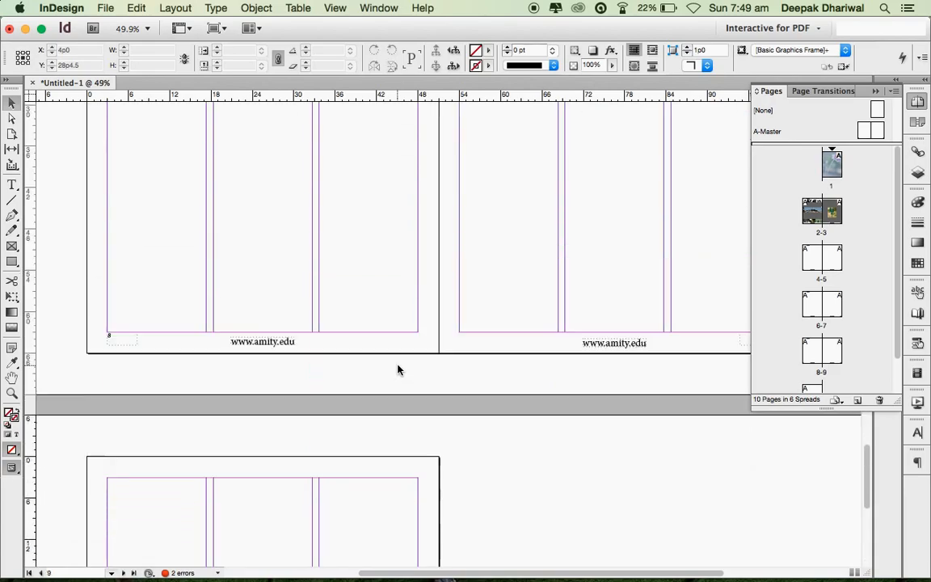
pyautogui.scroll(20, 397, 369)
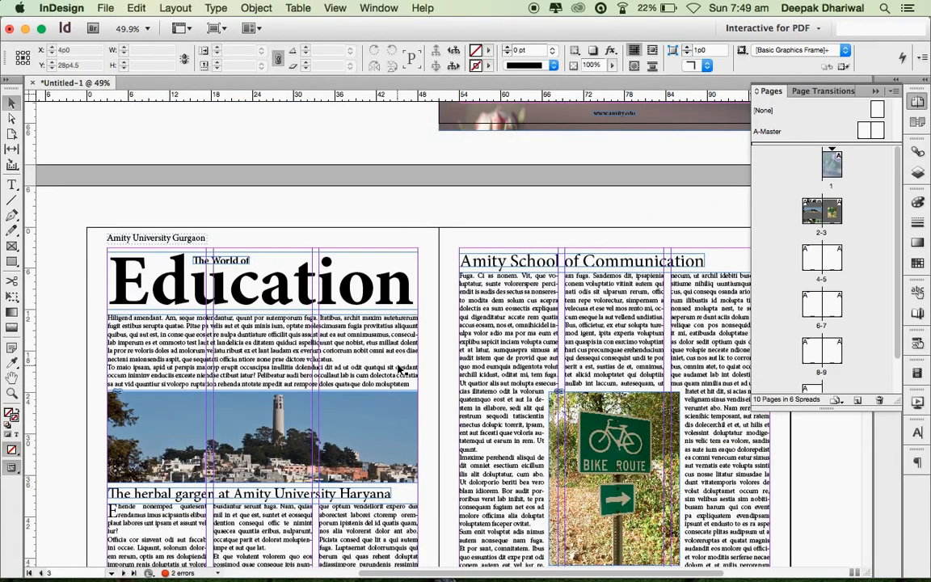
pyautogui.click(921, 102)
pyautogui.scroll(-3, 480, 371)
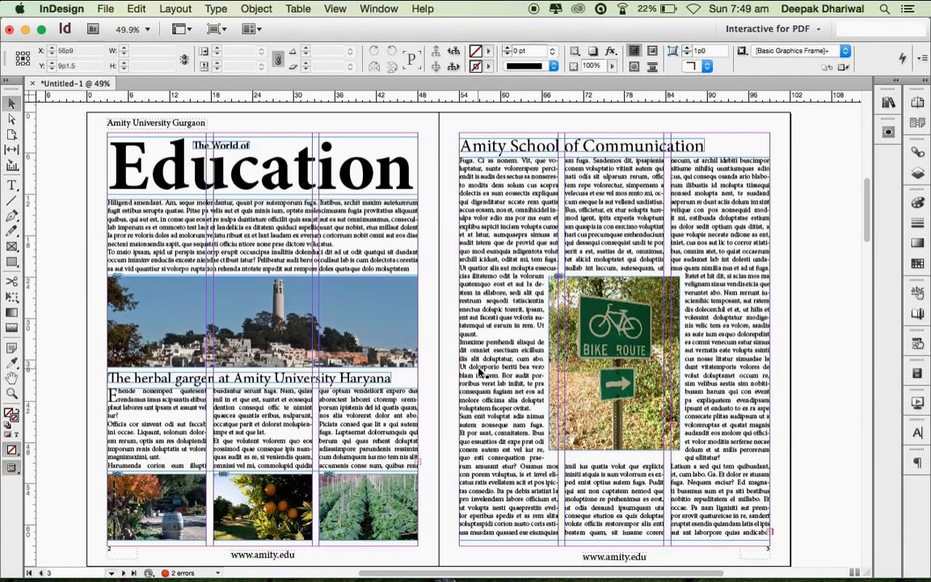